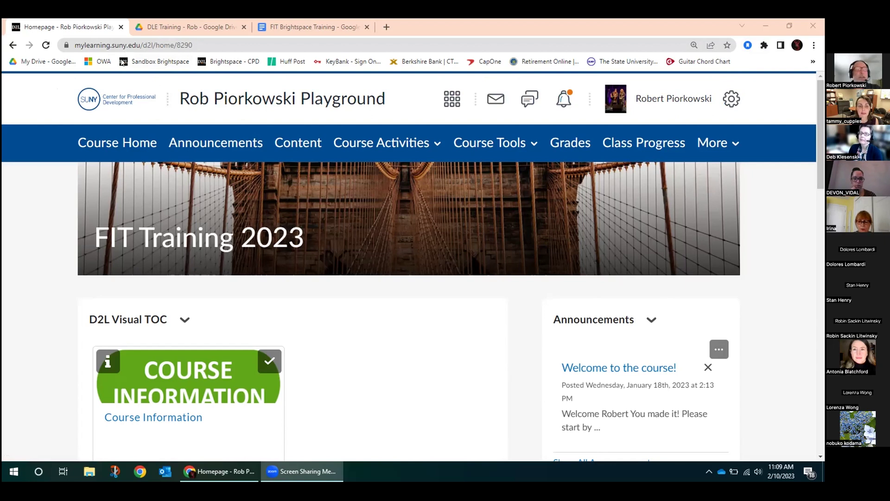
Step: Go to the SUNY Center for Professional Development homepage and view the list of available courses in the course selector
{"action": "left_click", "coordinate": [116, 99]}
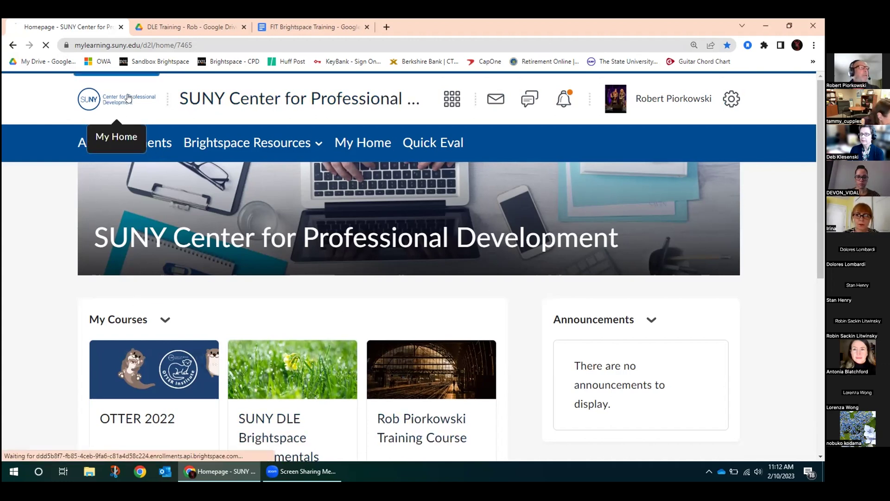
{"action": "left_click", "coordinate": [362, 98]}
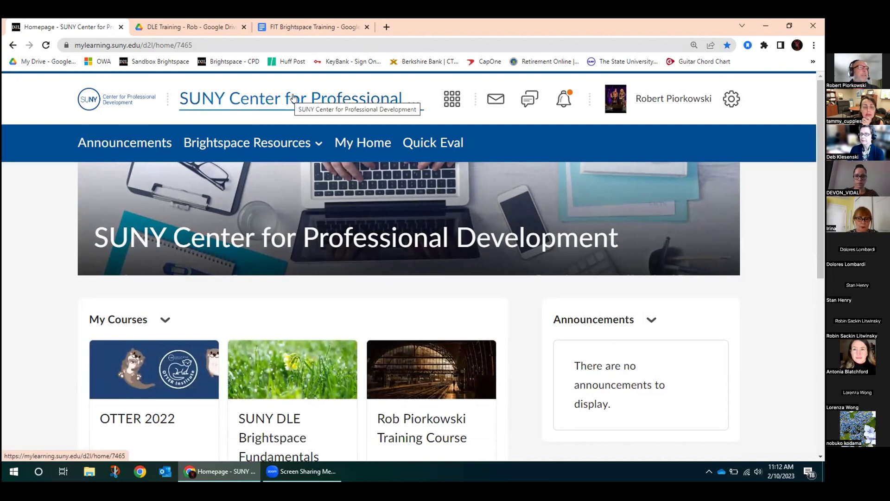
{"action": "left_click", "coordinate": [453, 102]}
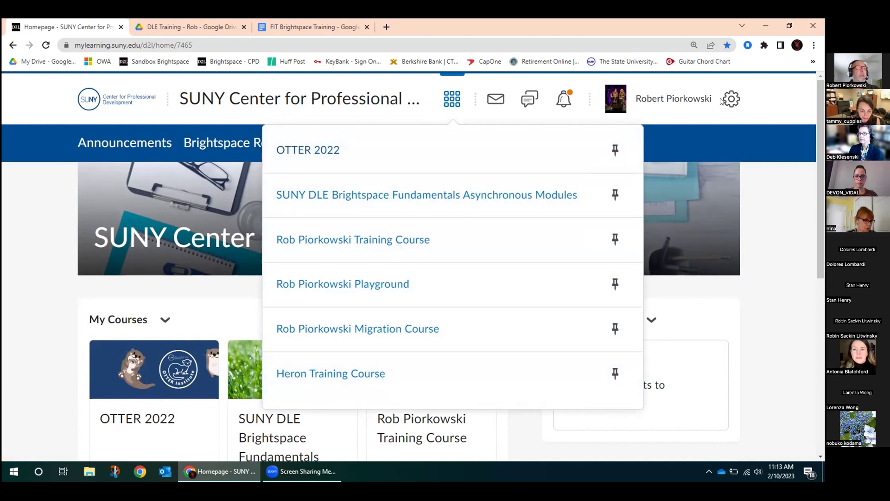
{"action": "left_click", "coordinate": [789, 223]}
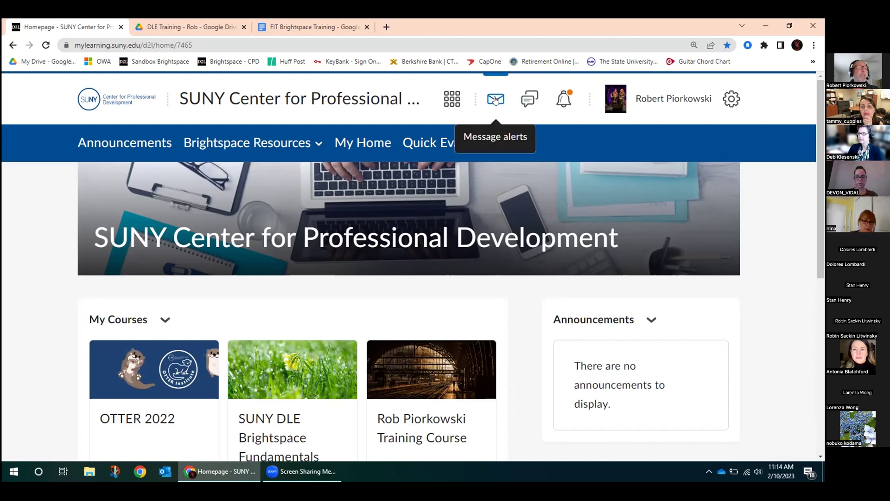
Step: Open the Instant Messages inbox from the message alerts and shift its window slightly away from the screen corner
{"action": "left_click", "coordinate": [495, 100]}
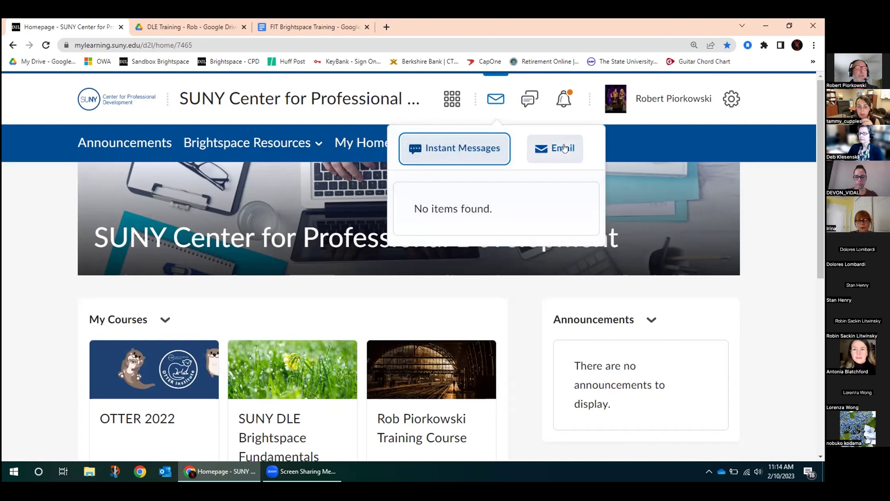
{"action": "left_click", "coordinate": [450, 148]}
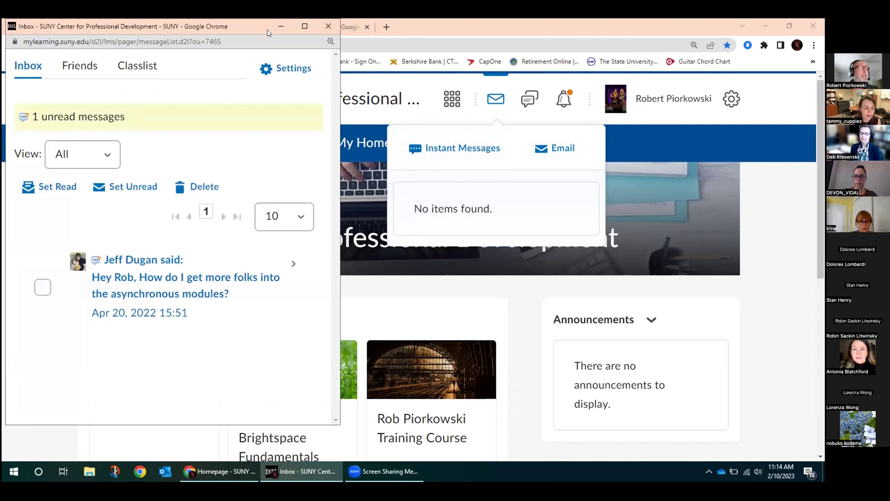
{"action": "left_click_drag", "start_coordinate": [268, 32], "coordinate": [283, 38]}
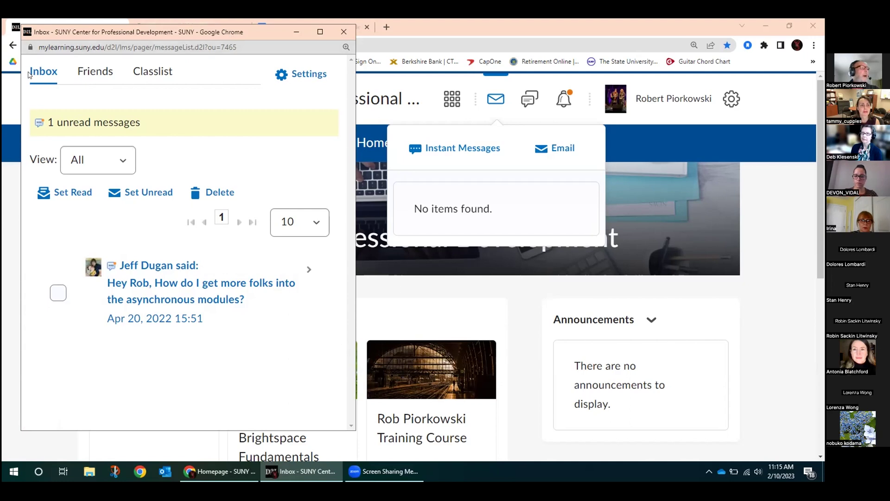
Step: View the Friends and Classlist pages of the instant messages and check which courses the class list can show
{"action": "left_click", "coordinate": [96, 73]}
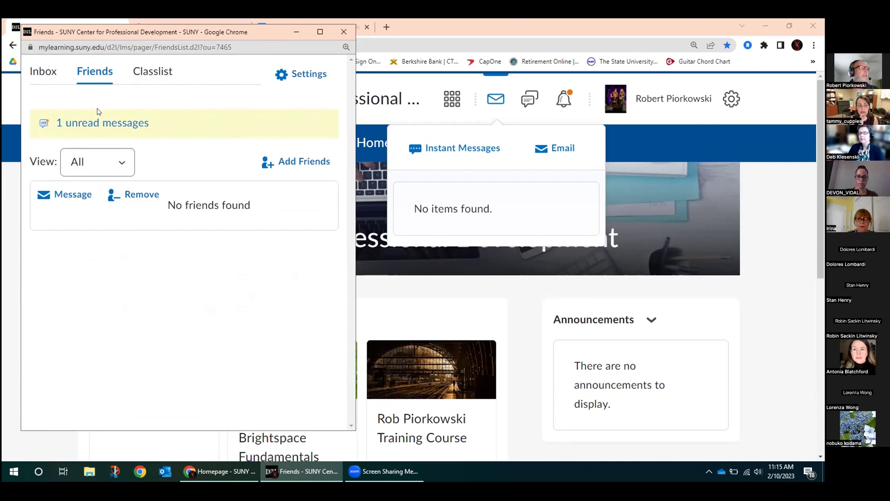
{"action": "left_click", "coordinate": [153, 70]}
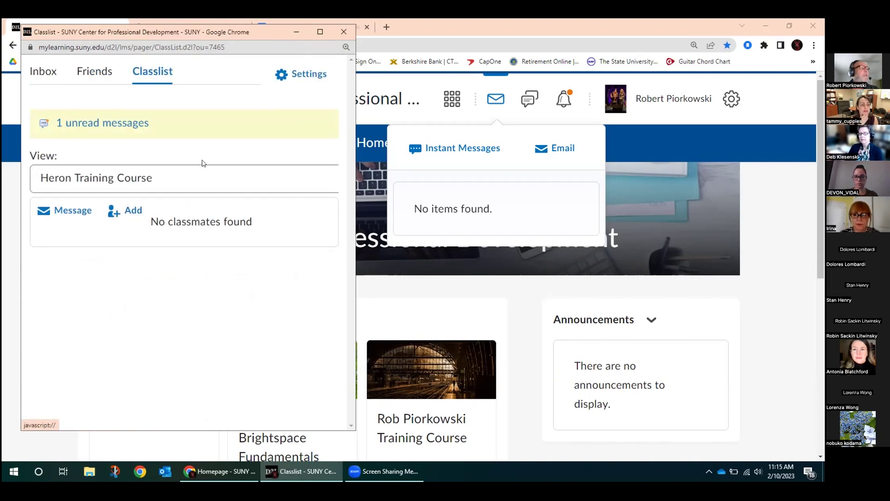
{"action": "left_click", "coordinate": [211, 186]}
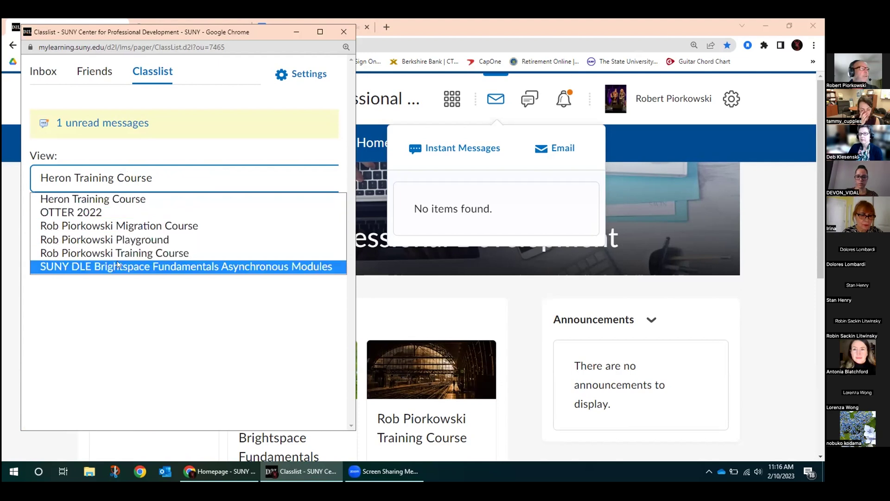
{"action": "left_click", "coordinate": [240, 95]}
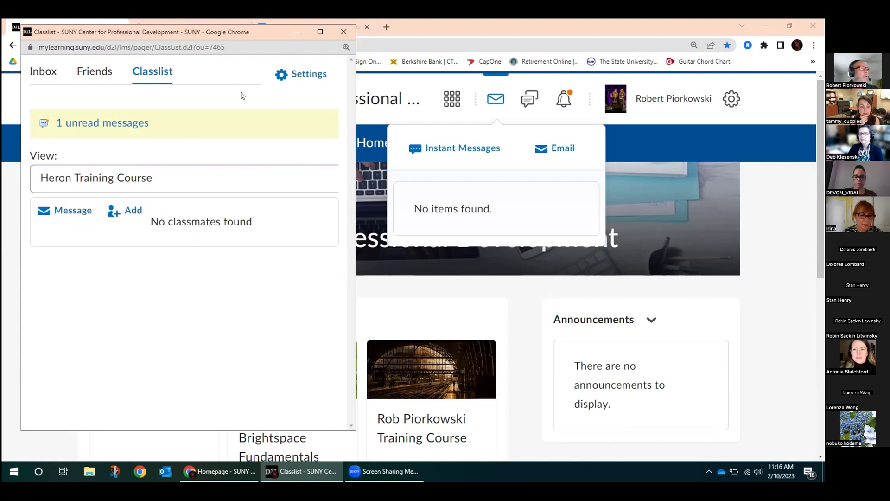
Step: Review the instant message filtering and sorting settings, including the Inbox sort options, cancel without changes and close the messages window
{"action": "left_click", "coordinate": [320, 74]}
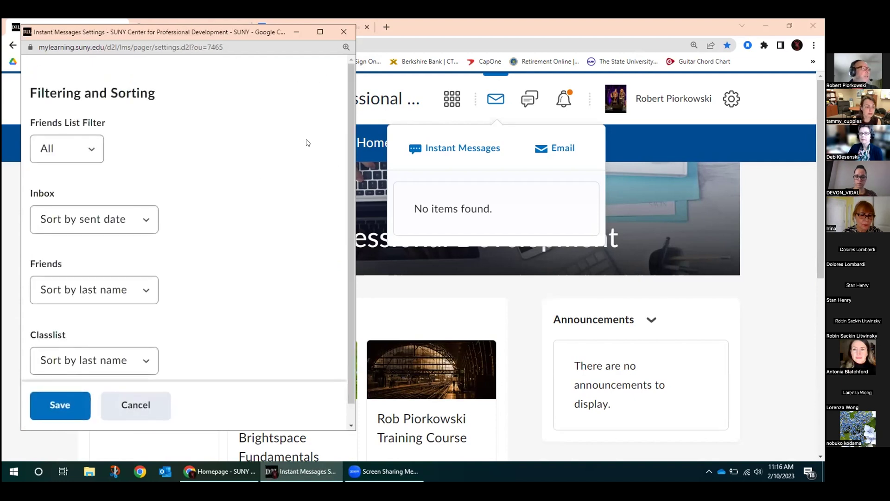
{"action": "scroll", "coordinate": [348, 185], "scroll_direction": "down", "scroll_amount": 1}
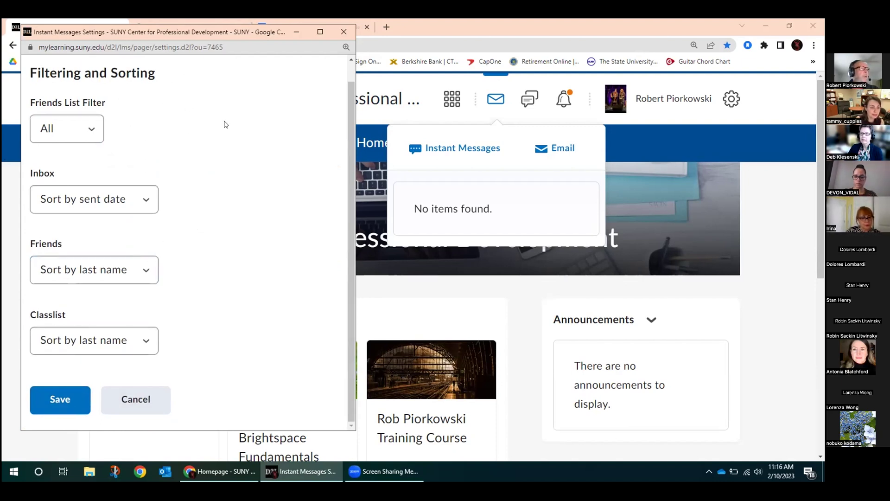
{"action": "left_click", "coordinate": [146, 201]}
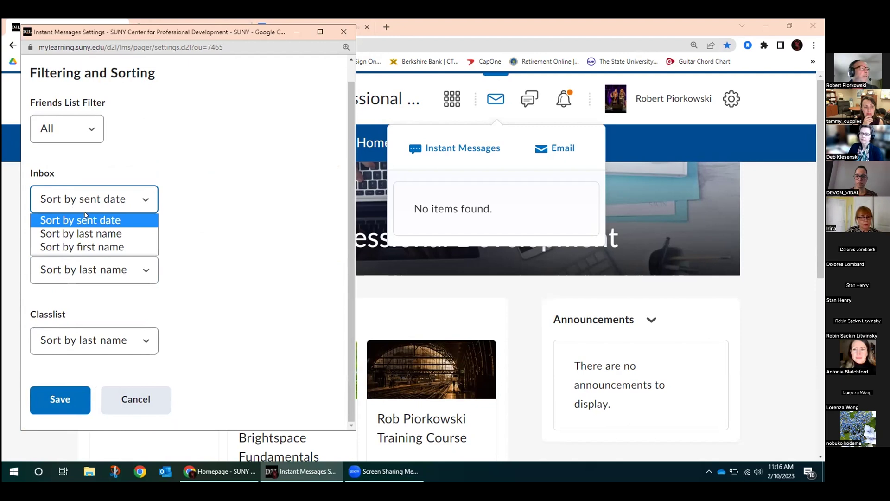
{"action": "left_click", "coordinate": [254, 237]}
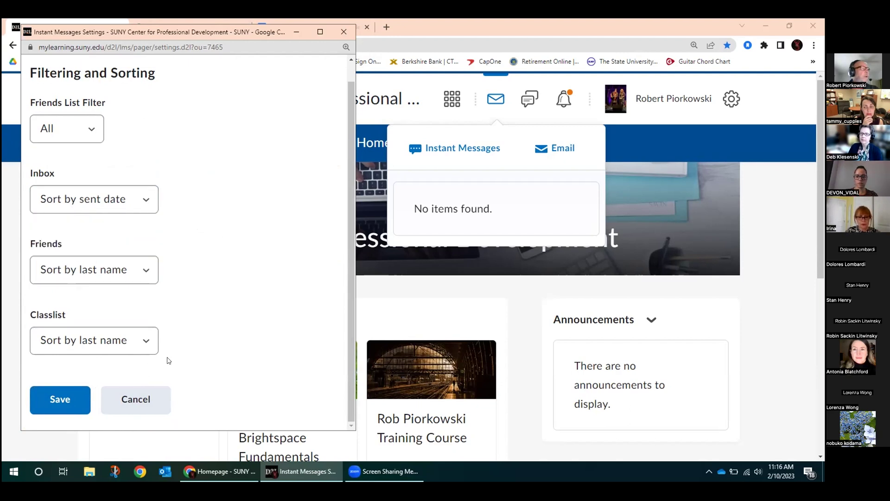
{"action": "left_click", "coordinate": [135, 400]}
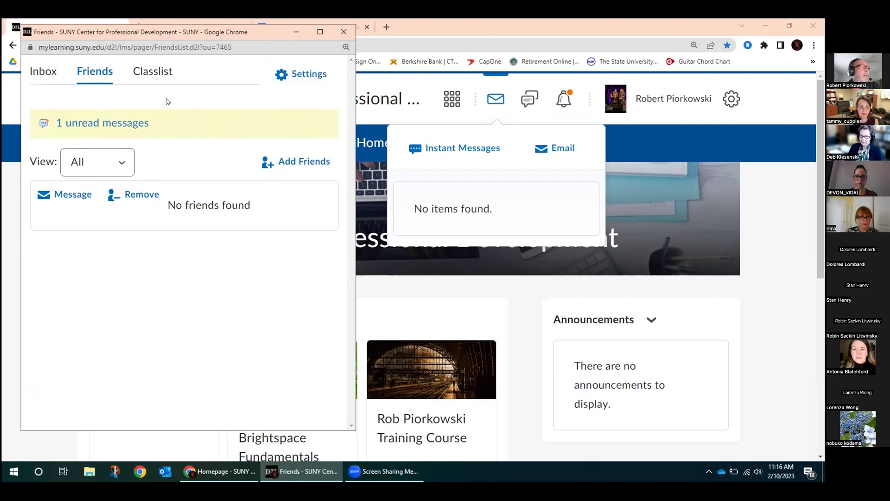
{"action": "left_click", "coordinate": [343, 31]}
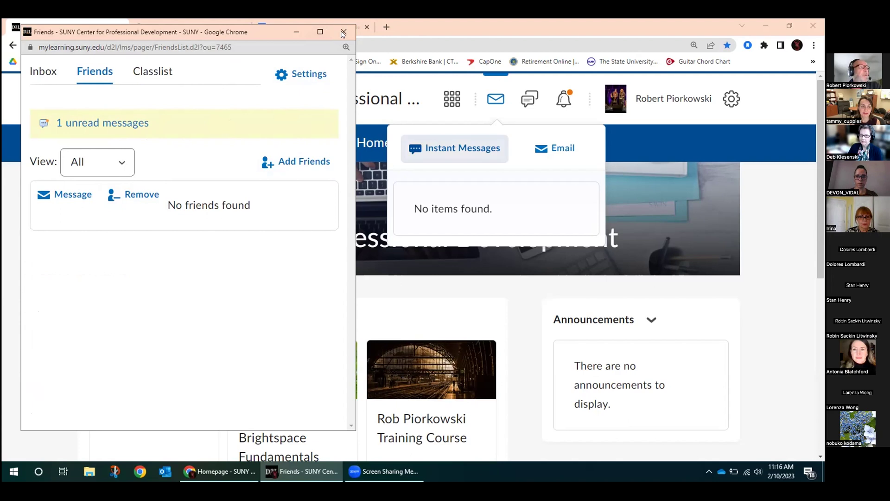
{"action": "left_click", "coordinate": [780, 204]}
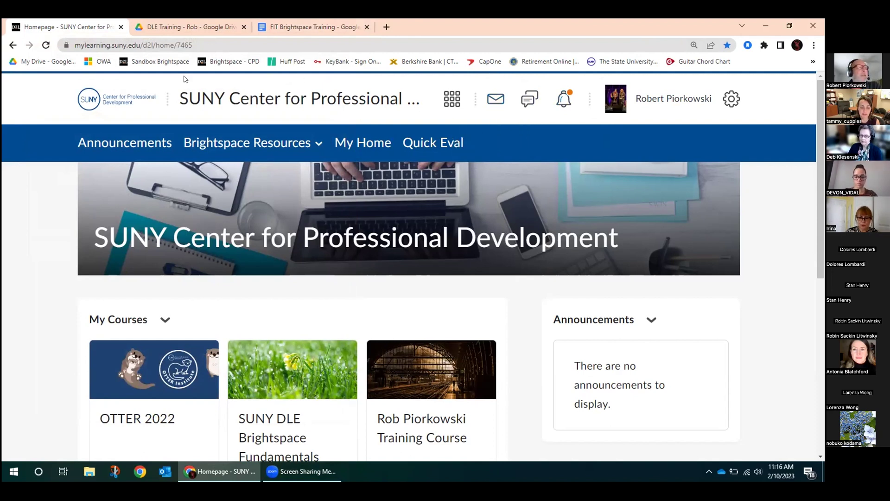
Step: Open the Email tool from the message alerts and look through the messages listed in the Inbox
{"action": "left_click", "coordinate": [493, 100]}
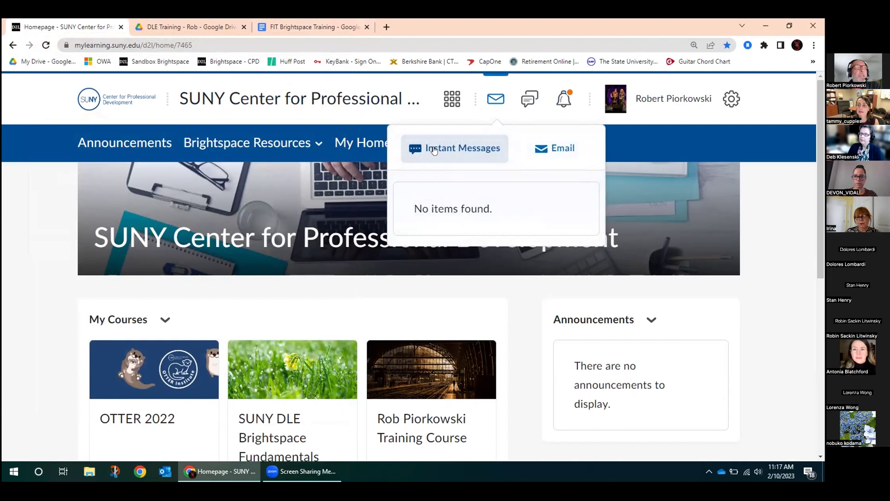
{"action": "left_click", "coordinate": [561, 149]}
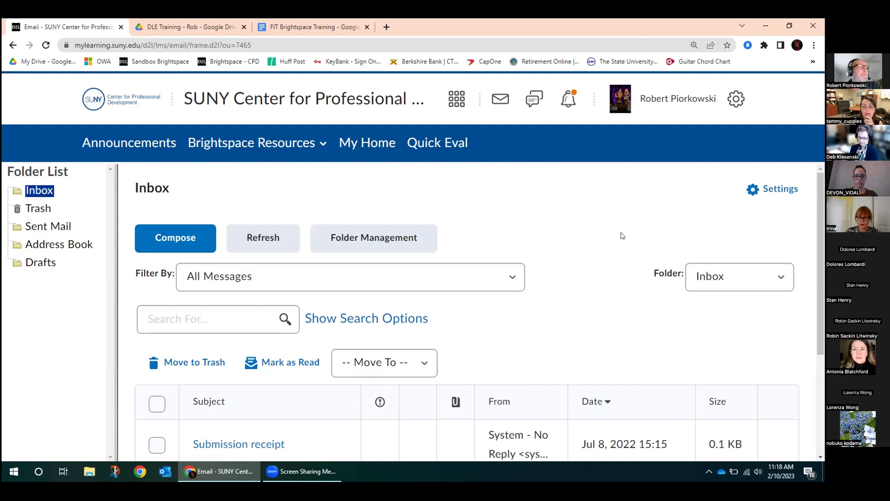
{"action": "scroll", "coordinate": [596, 238], "scroll_direction": "down", "scroll_amount": 1}
{"action": "scroll", "coordinate": [598, 238], "scroll_direction": "up", "scroll_amount": 1}
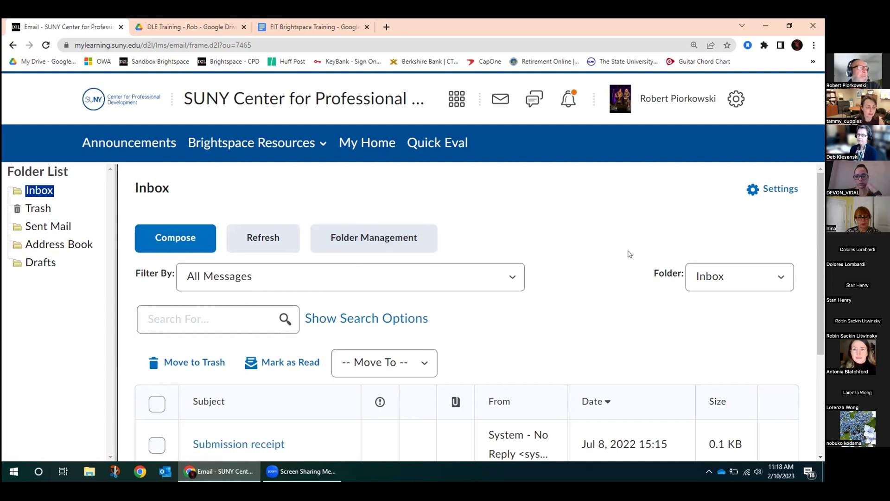
{"action": "scroll", "coordinate": [624, 252], "scroll_direction": "down", "scroll_amount": 3}
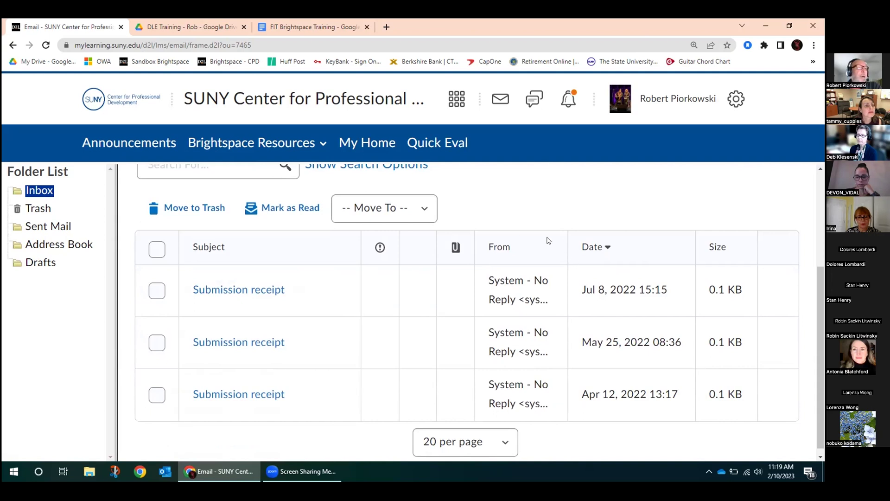
{"action": "scroll", "coordinate": [482, 246], "scroll_direction": "down", "scroll_amount": 1}
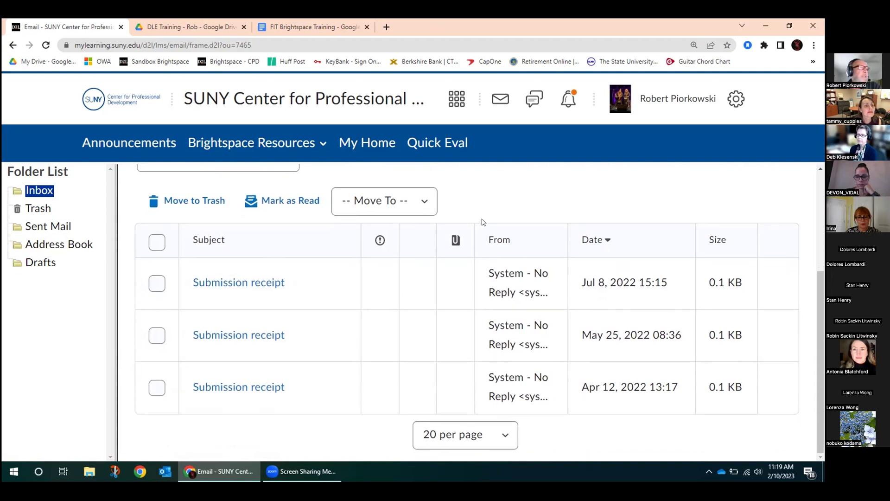
{"action": "scroll", "coordinate": [482, 223], "scroll_direction": "up", "scroll_amount": 3}
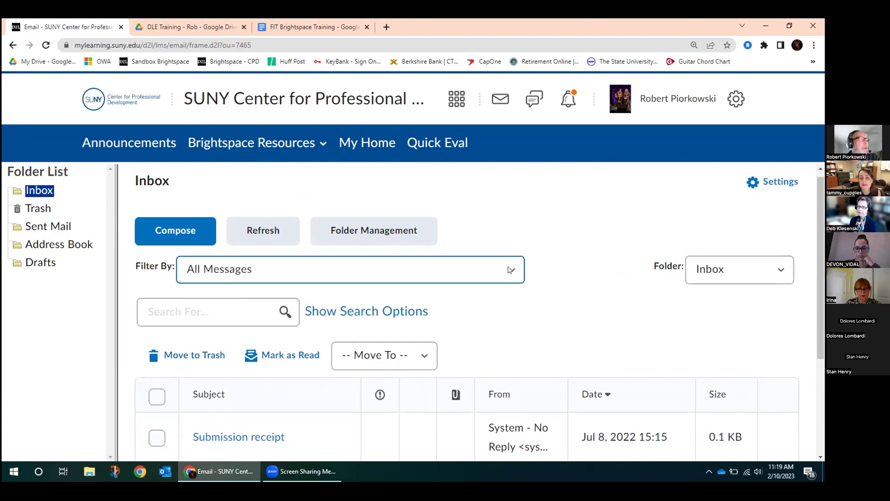
Step: Examine the courses and groups available for filtering the Inbox, keep All Messages, and look over the message list and its columns
{"action": "left_click", "coordinate": [511, 270]}
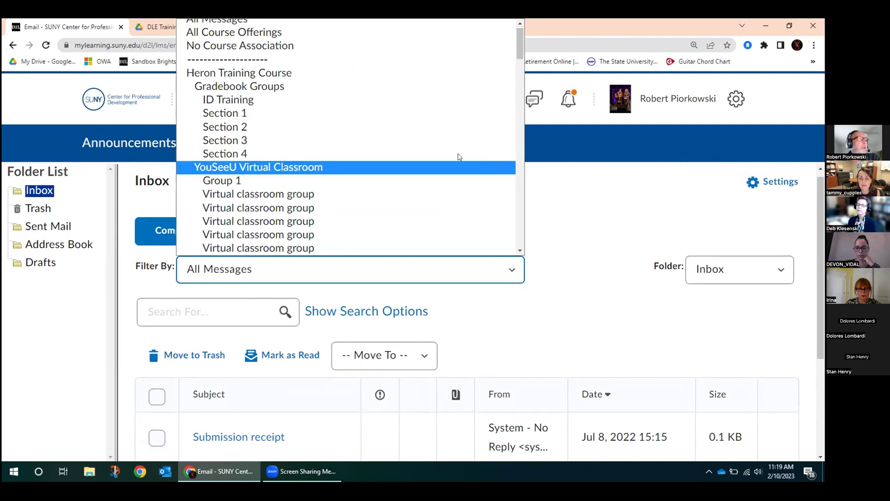
{"action": "scroll", "coordinate": [478, 163], "scroll_direction": "down", "scroll_amount": 5}
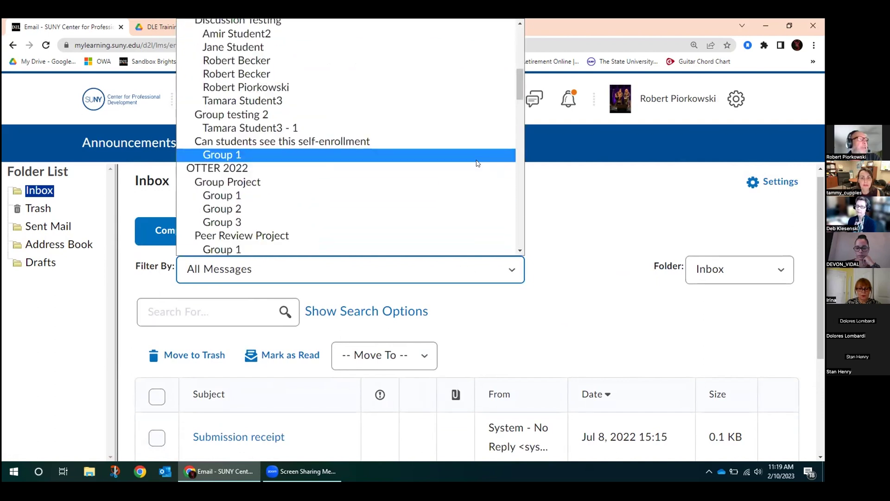
{"action": "scroll", "coordinate": [477, 163], "scroll_direction": "down", "scroll_amount": 2}
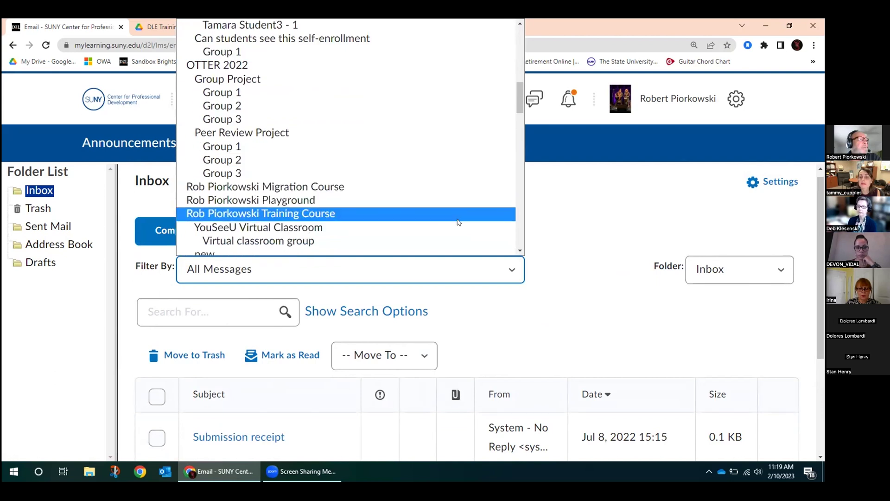
{"action": "left_click", "coordinate": [563, 220]}
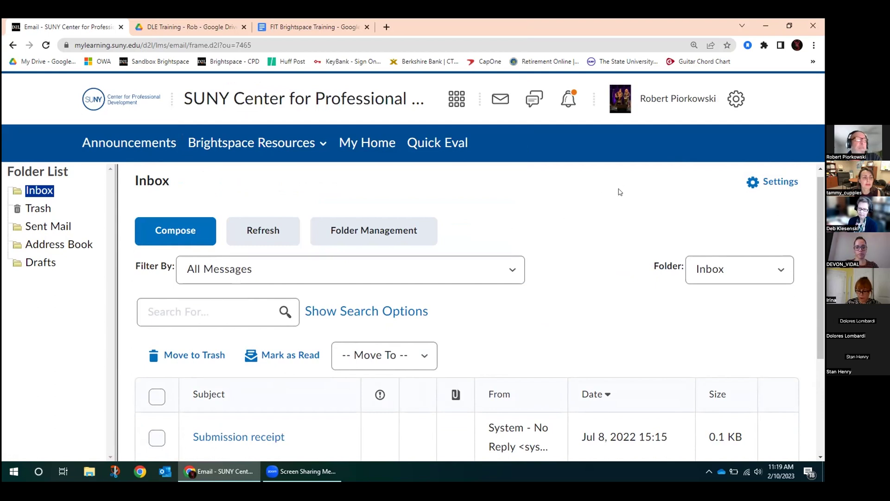
{"action": "scroll", "coordinate": [577, 292], "scroll_direction": "down", "scroll_amount": 2}
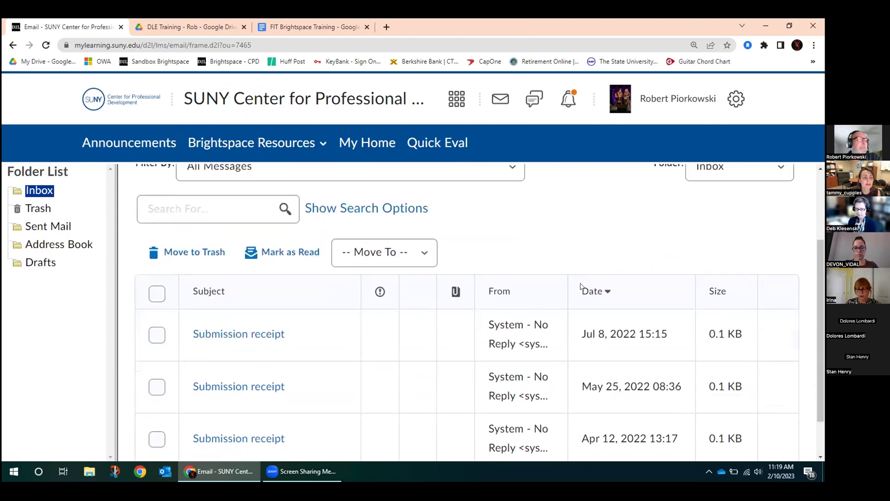
{"action": "scroll", "coordinate": [581, 286], "scroll_direction": "down", "scroll_amount": 1}
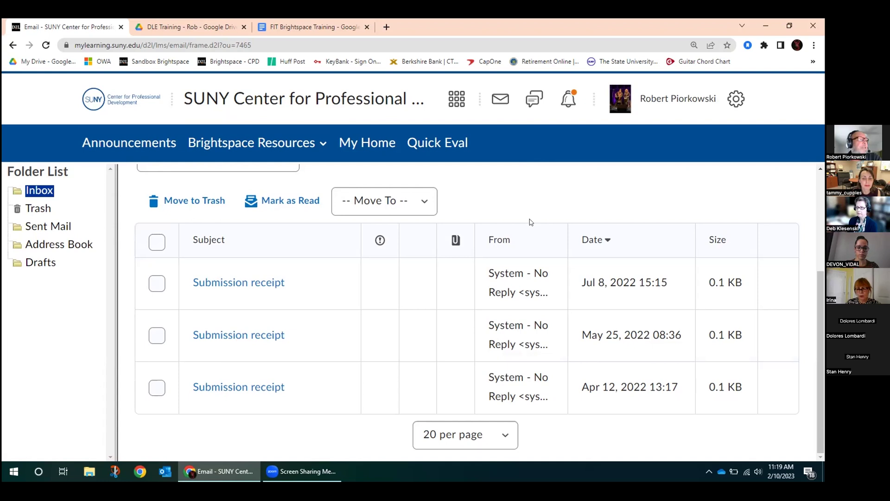
{"action": "scroll", "coordinate": [537, 215], "scroll_direction": "up", "scroll_amount": 3}
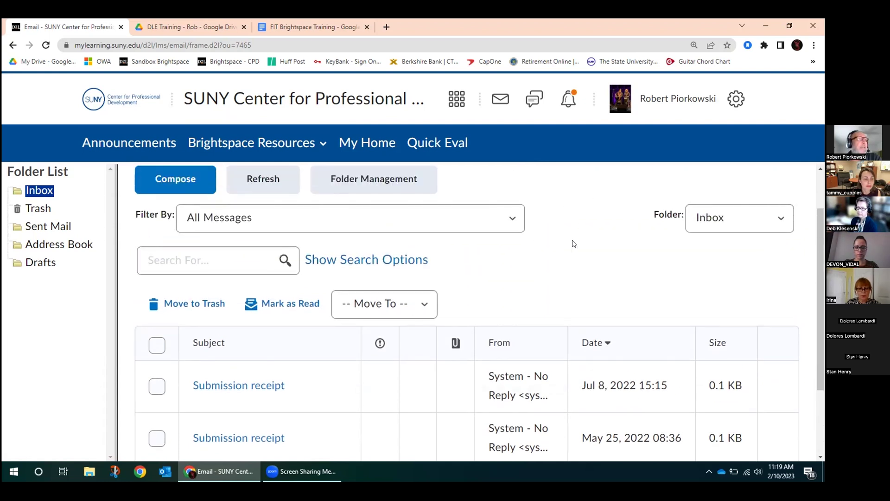
{"action": "scroll", "coordinate": [586, 223], "scroll_direction": "up", "scroll_amount": 2}
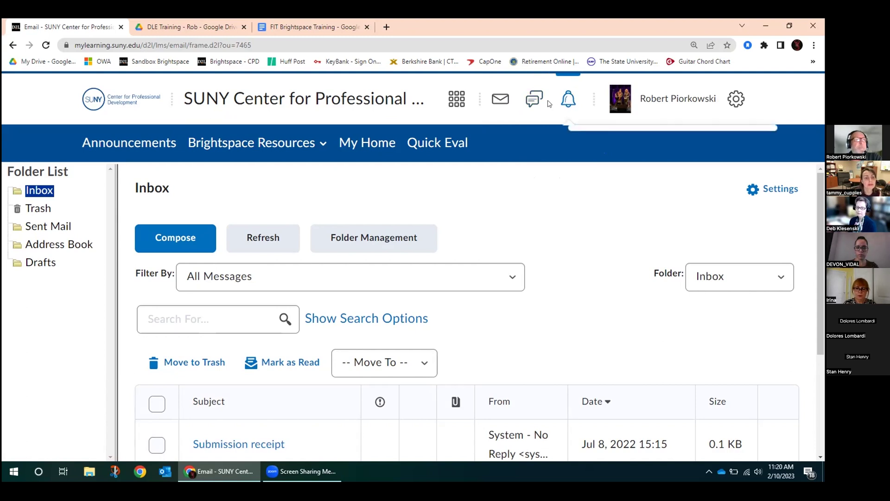
Step: Open the update alerts and look through the list of recent course content notifications
{"action": "left_click", "coordinate": [569, 99]}
{"action": "left_click", "coordinate": [570, 102]}
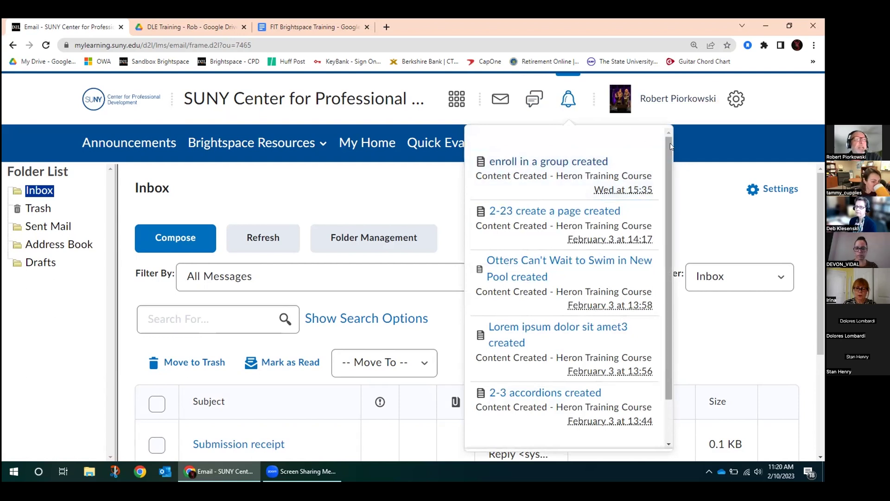
{"action": "left_click_drag", "start_coordinate": [669, 148], "coordinate": [670, 191]}
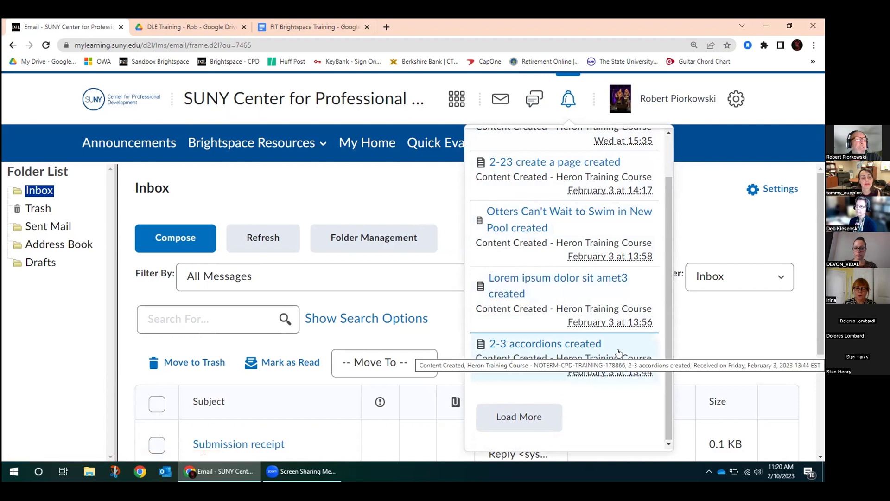
{"action": "scroll", "coordinate": [665, 204], "scroll_direction": "up", "scroll_amount": 2}
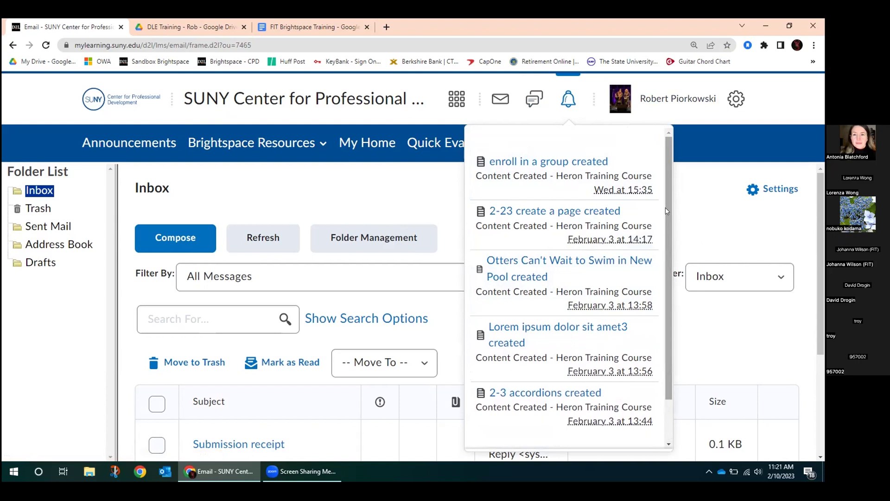
Step: Look through the rest of the update alerts down to the Load More option and close the list
{"action": "scroll", "coordinate": [666, 209], "scroll_direction": "down", "scroll_amount": 2}
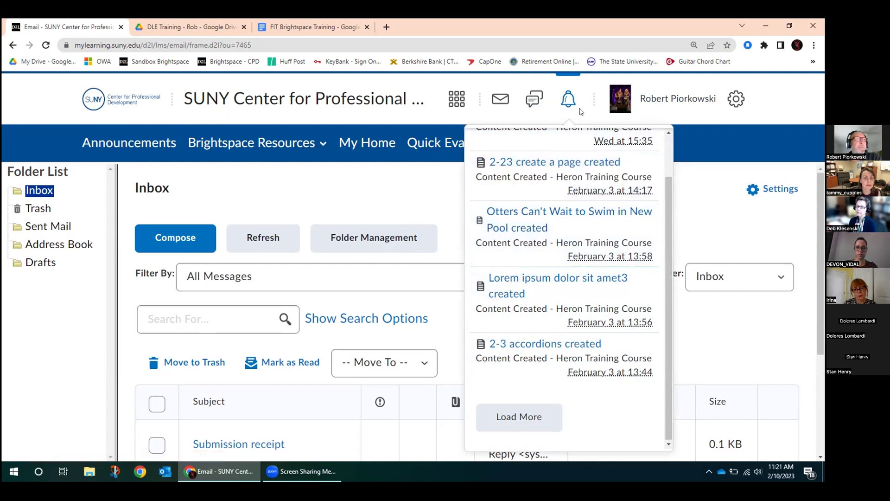
{"action": "left_click", "coordinate": [581, 111]}
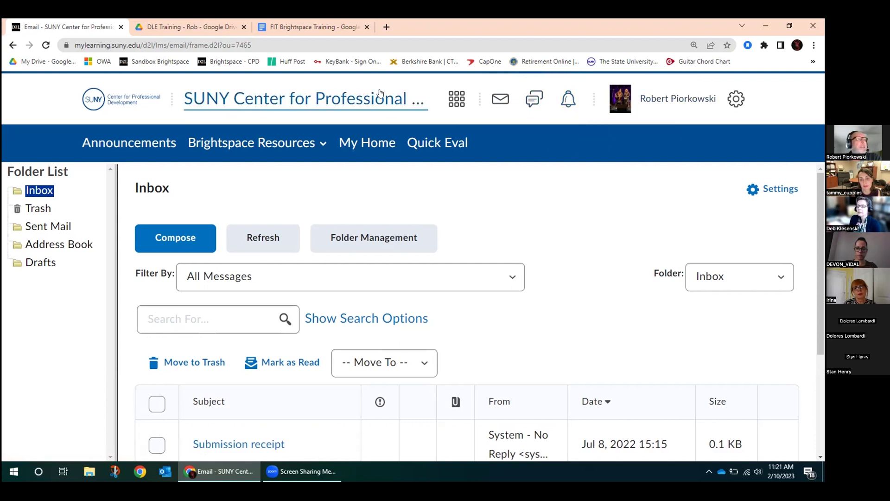
Step: Open the account's user profile and examine the picture, Awards Showcase, Tagline and Interests/Hobbies fields without changing them
{"action": "left_click", "coordinate": [680, 100]}
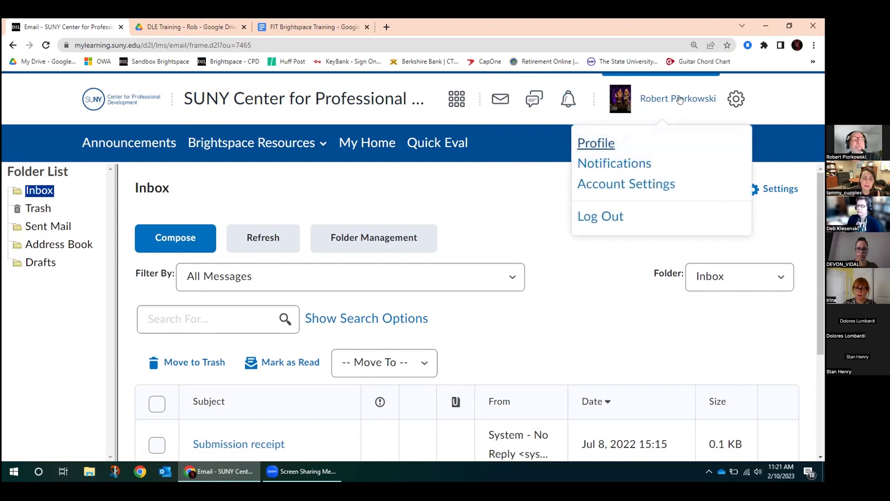
{"action": "left_click", "coordinate": [601, 143]}
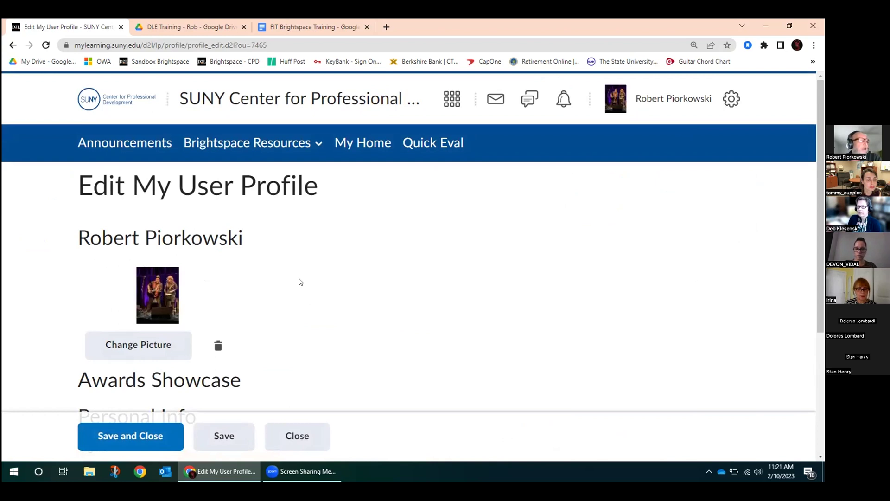
{"action": "scroll", "coordinate": [304, 280], "scroll_direction": "down", "scroll_amount": 3}
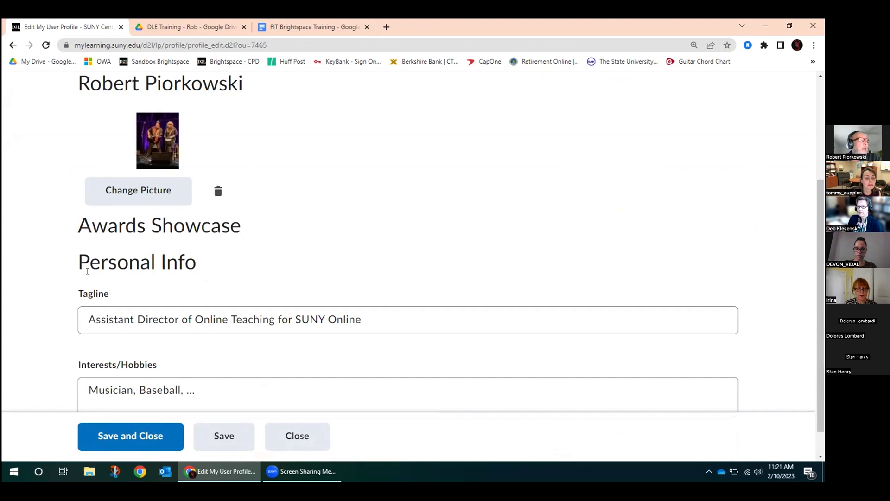
{"action": "left_click", "coordinate": [190, 327]}
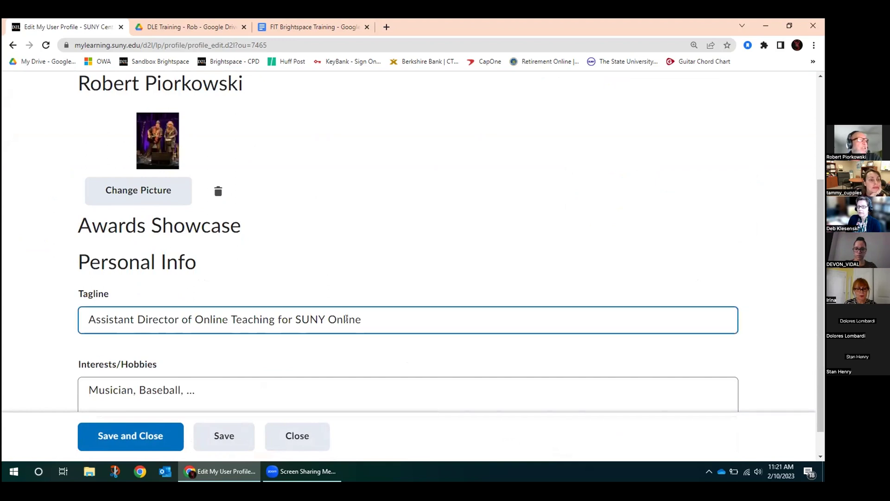
{"action": "left_click", "coordinate": [154, 385]}
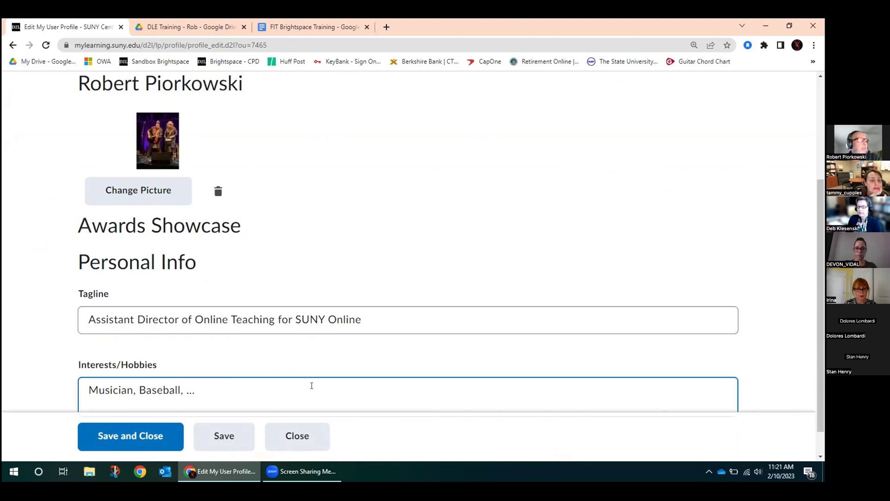
{"action": "left_click", "coordinate": [494, 178]}
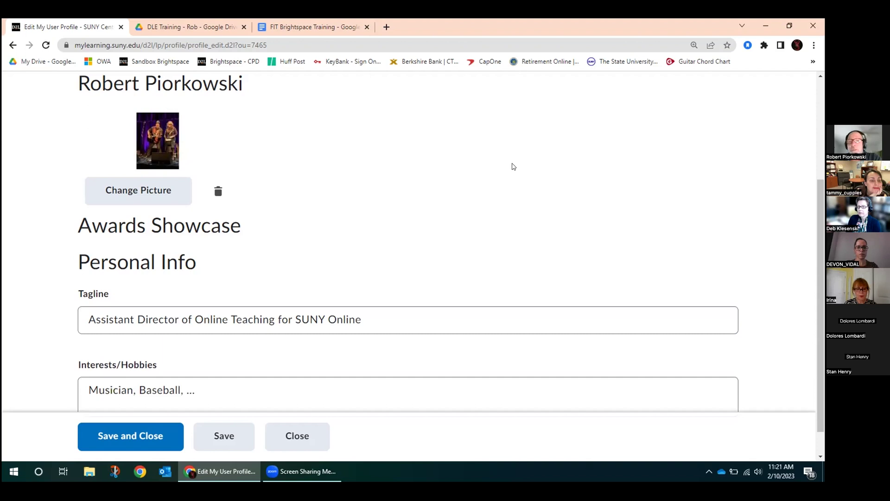
{"action": "scroll", "coordinate": [533, 195], "scroll_direction": "up", "scroll_amount": 3}
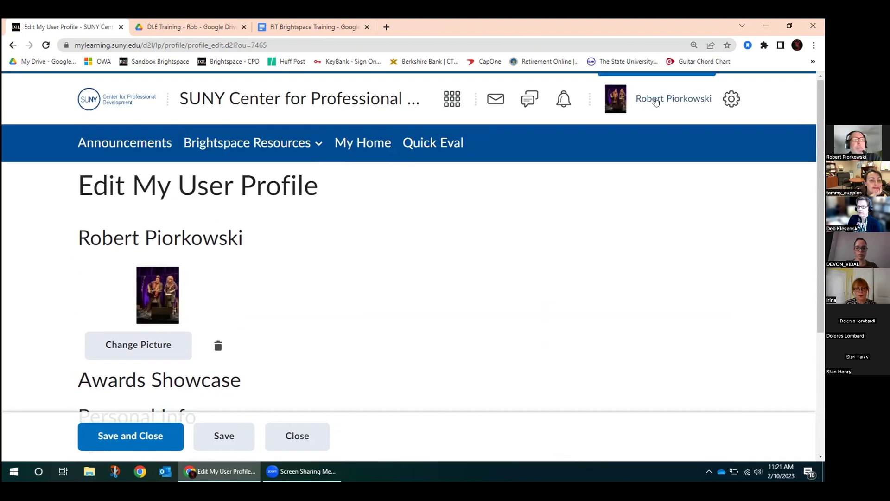
Step: Reopen the user profile from the account options and review its Personal Info fields and profile picture again, leaving them unedited
{"action": "left_click", "coordinate": [658, 102]}
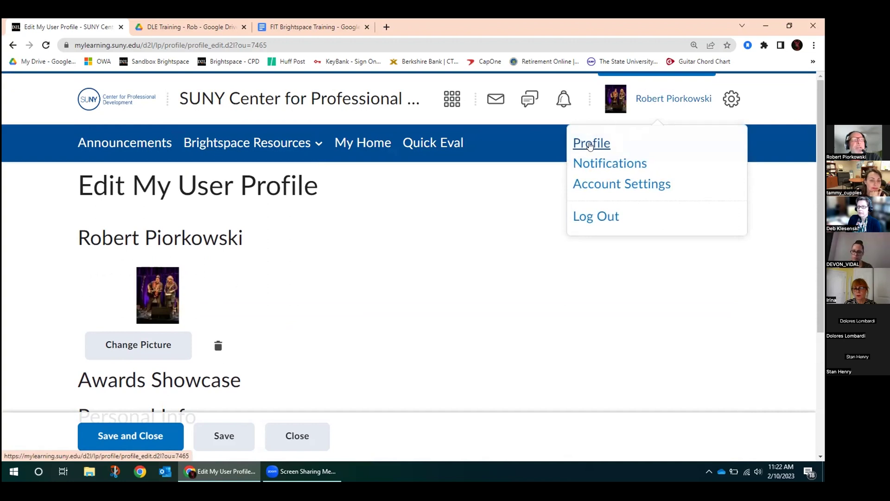
{"action": "left_click", "coordinate": [591, 144]}
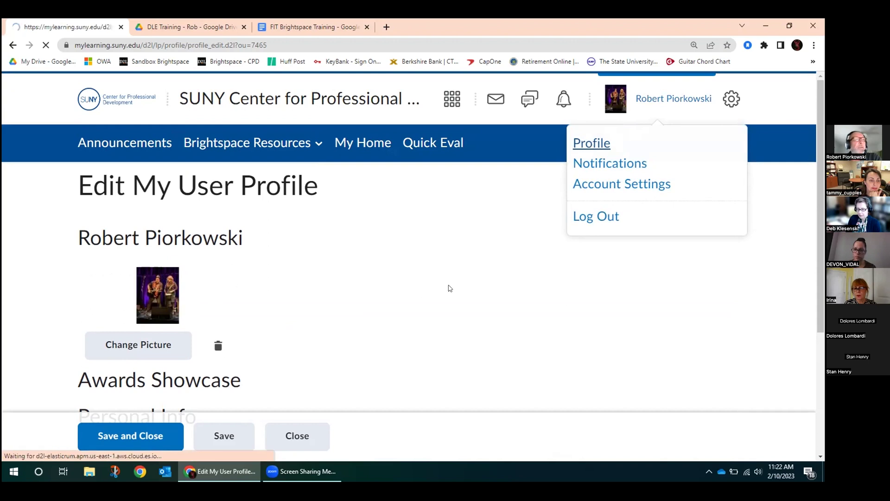
{"action": "scroll", "coordinate": [420, 294], "scroll_direction": "down", "scroll_amount": 4}
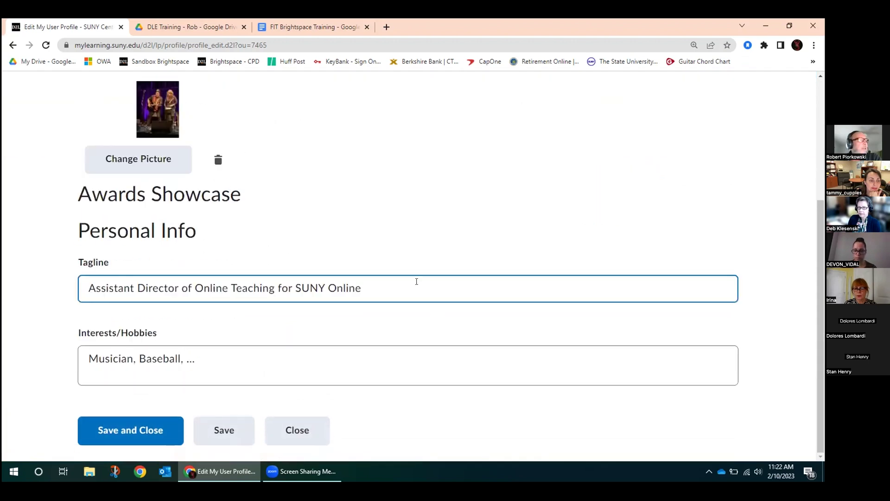
{"action": "left_click", "coordinate": [228, 363]}
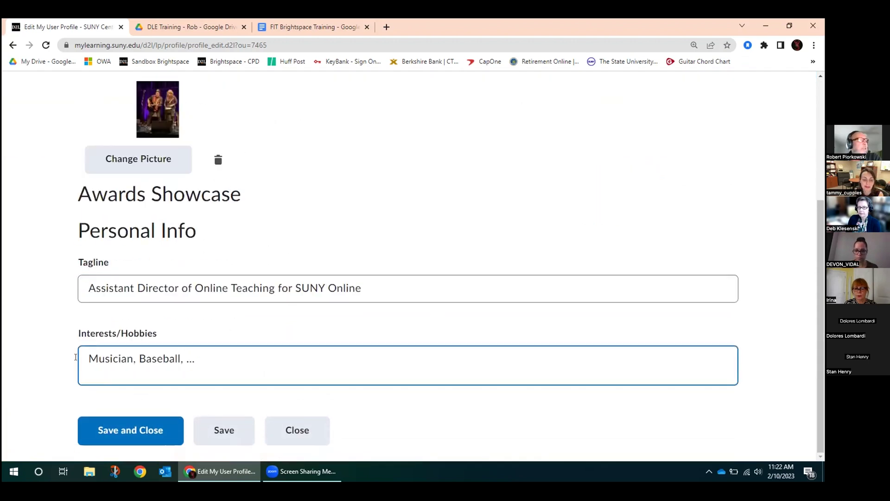
{"action": "left_click", "coordinate": [497, 170]}
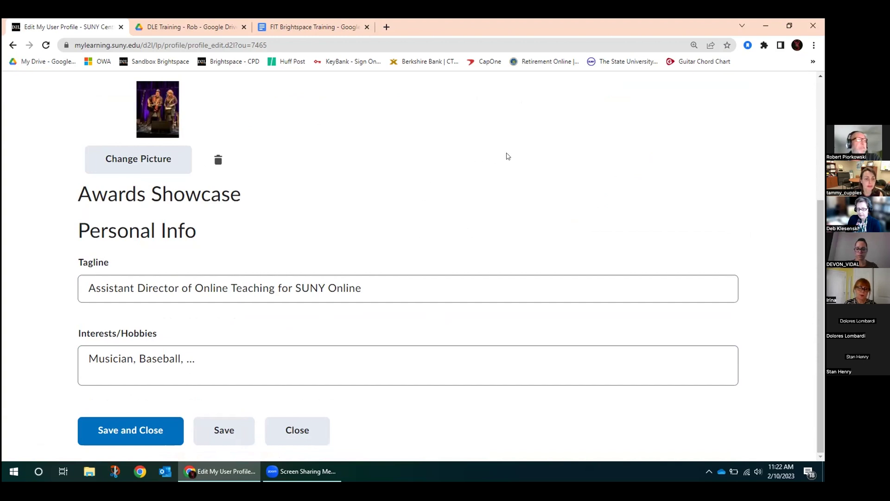
{"action": "left_click", "coordinate": [393, 285]}
{"action": "left_click", "coordinate": [443, 189]}
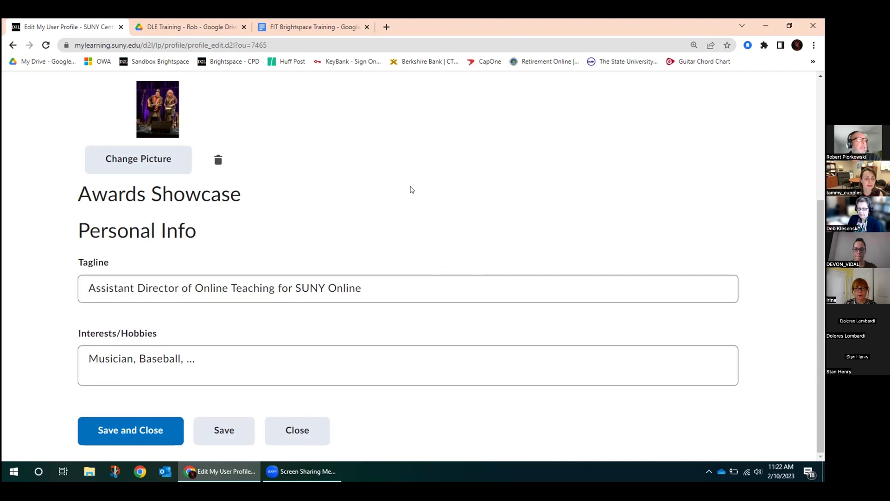
{"action": "scroll", "coordinate": [410, 221], "scroll_direction": "up", "scroll_amount": 3}
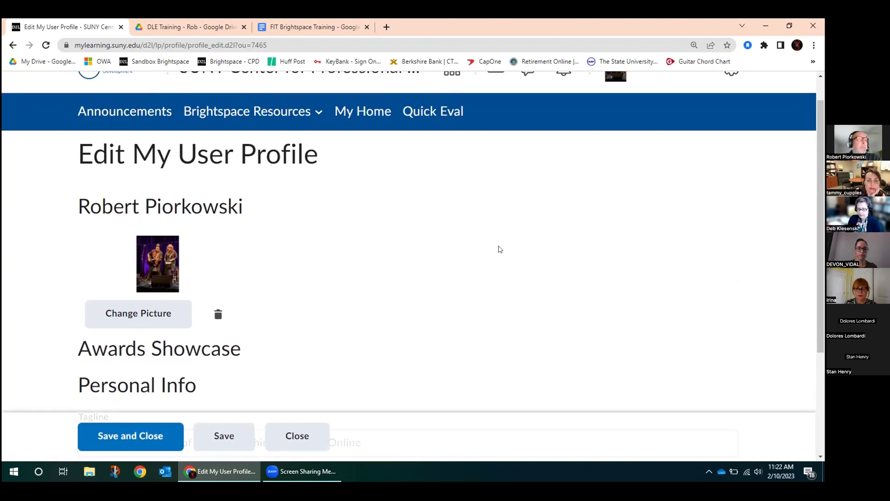
{"action": "scroll", "coordinate": [498, 250], "scroll_direction": "up", "scroll_amount": 1}
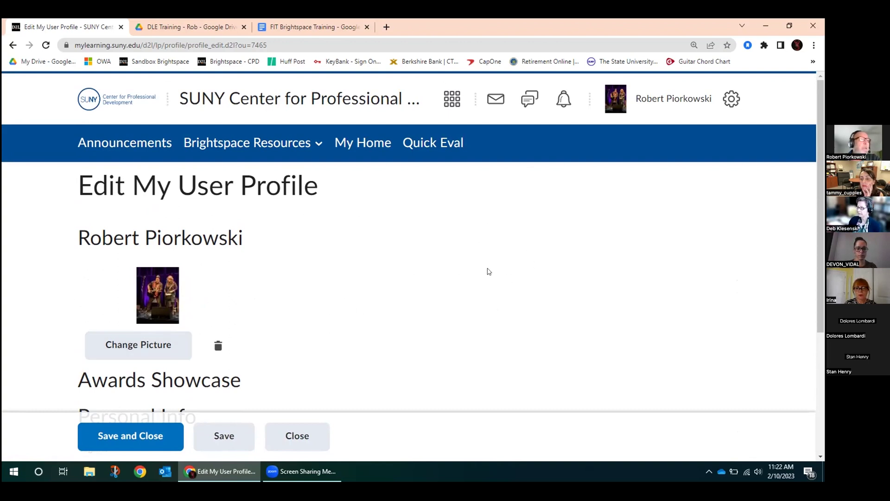
{"action": "scroll", "coordinate": [492, 268], "scroll_direction": "down", "scroll_amount": 3}
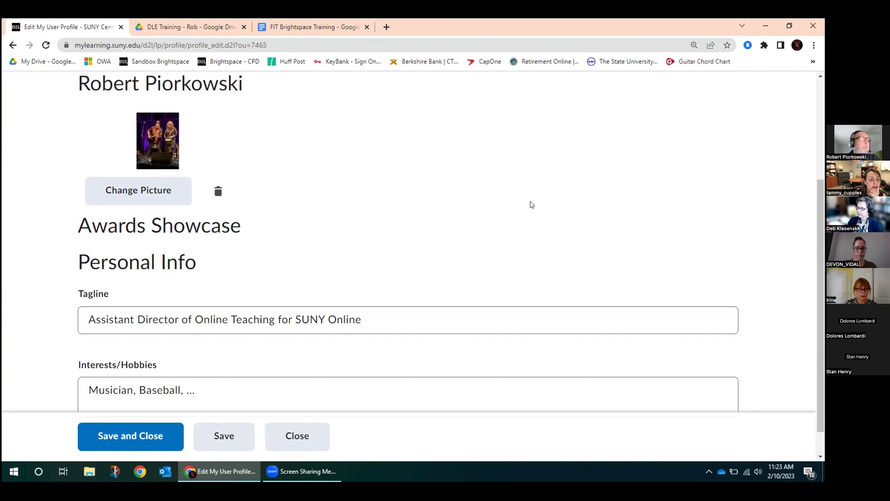
{"action": "scroll", "coordinate": [373, 290], "scroll_direction": "up", "scroll_amount": 3}
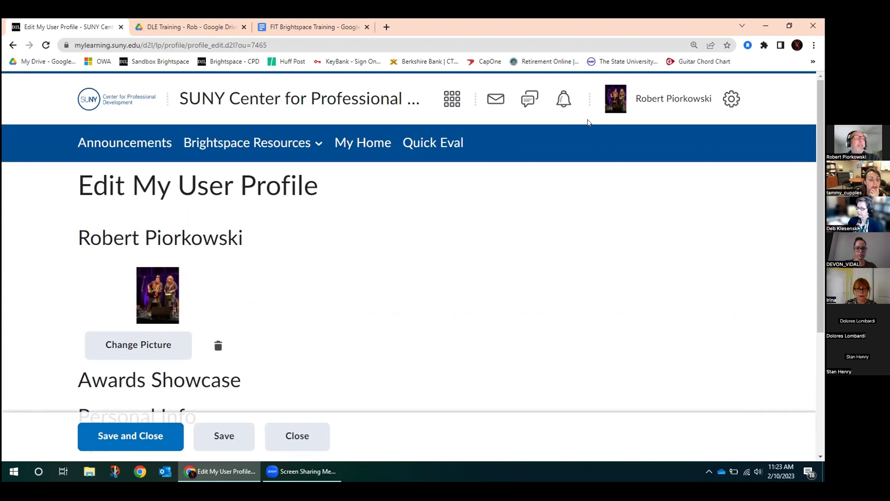
Step: Open the Notifications settings page, show where it is found among the account options, and close those options
{"action": "left_click", "coordinate": [675, 100]}
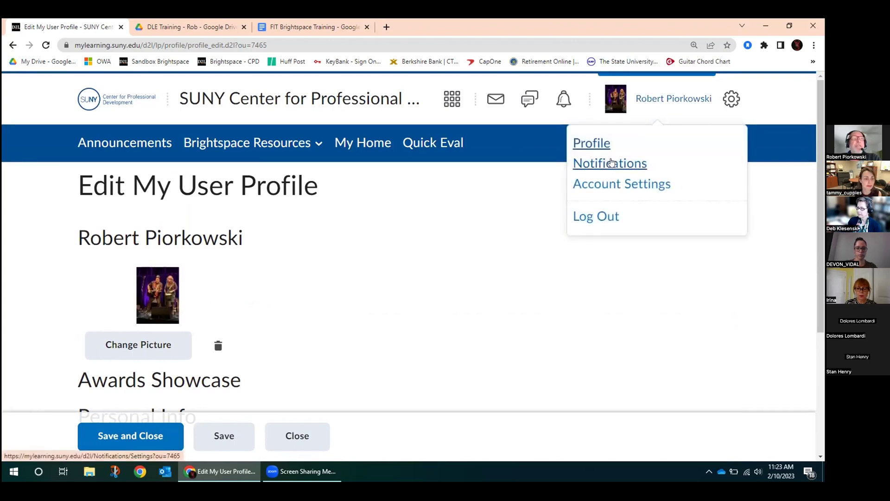
{"action": "left_click", "coordinate": [615, 163]}
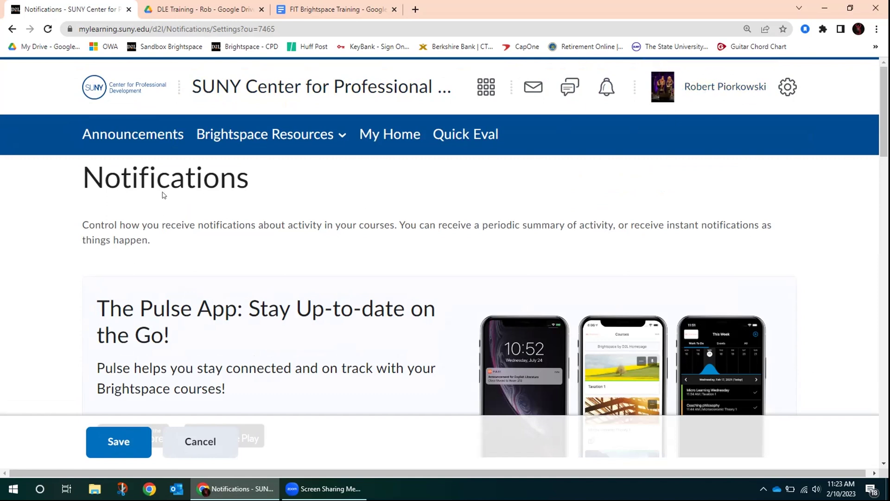
{"action": "left_click", "coordinate": [741, 89]}
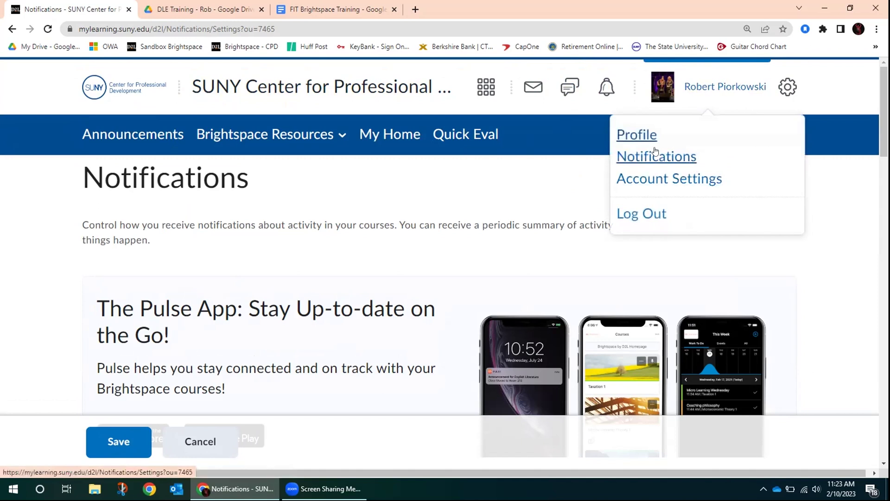
{"action": "left_click", "coordinate": [592, 209]}
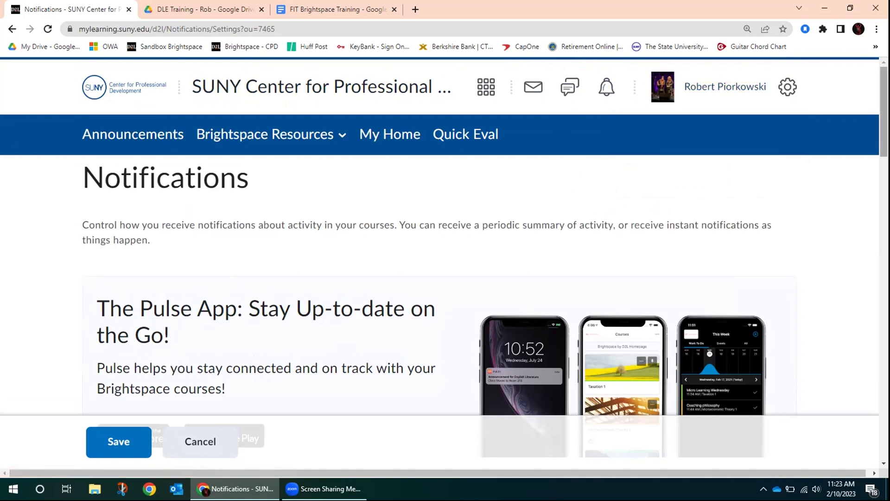
Step: Look over the Pulse app section of the Notifications page and highlight the words "The Pulse App" in its heading
{"action": "scroll", "coordinate": [883, 111], "scroll_direction": "down", "scroll_amount": 1}
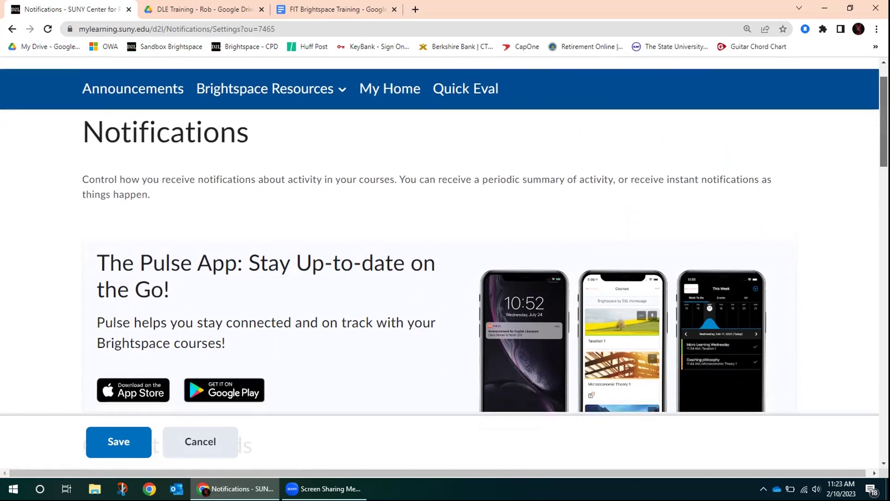
{"action": "scroll", "coordinate": [884, 121], "scroll_direction": "down", "scroll_amount": 1}
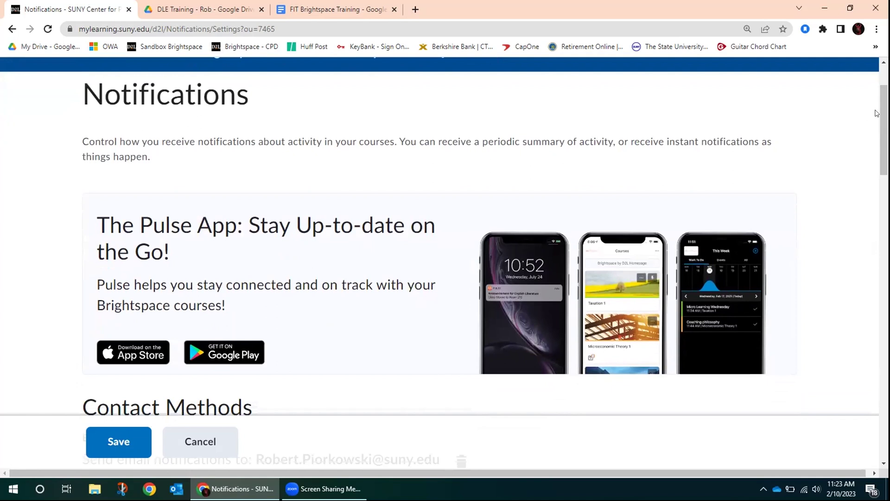
{"action": "scroll", "coordinate": [876, 113], "scroll_direction": "down", "scroll_amount": 1}
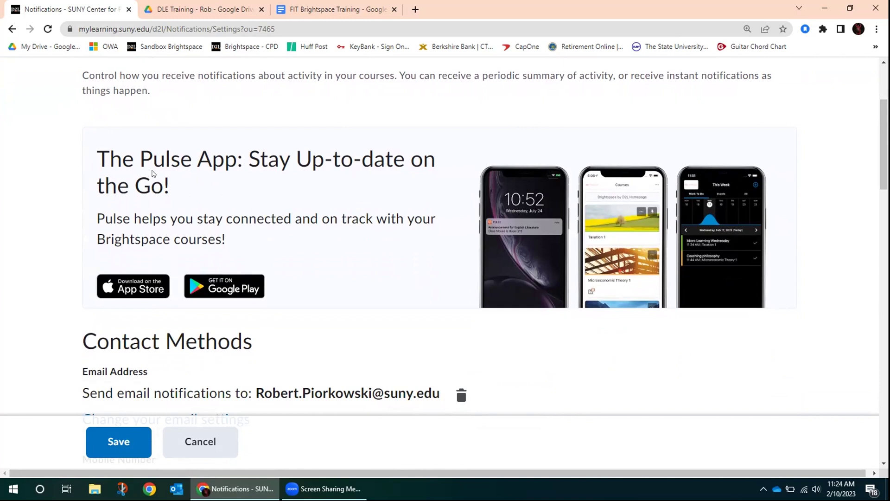
{"action": "left_click_drag", "start_coordinate": [96, 156], "coordinate": [235, 148]}
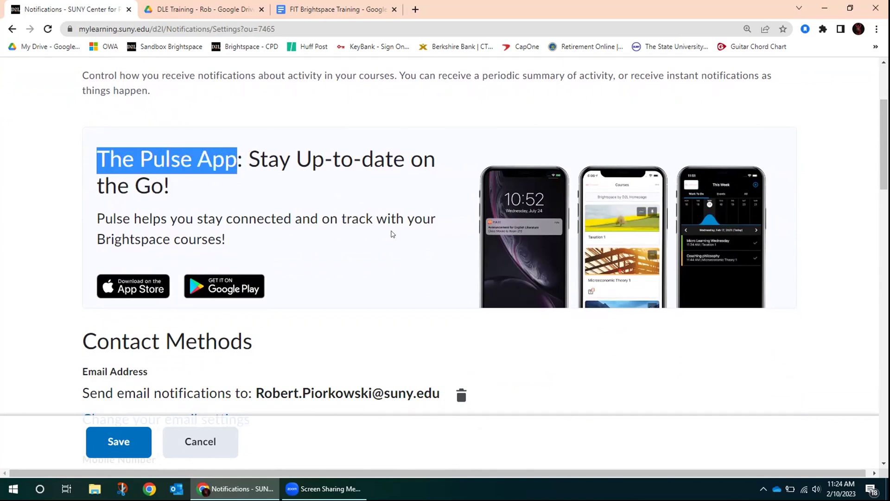
Step: Return to the account options to point out the Notifications entry and close them without choosing anything
{"action": "left_click_drag", "start_coordinate": [884, 139], "coordinate": [884, 107]}
{"action": "left_click", "coordinate": [699, 92]}
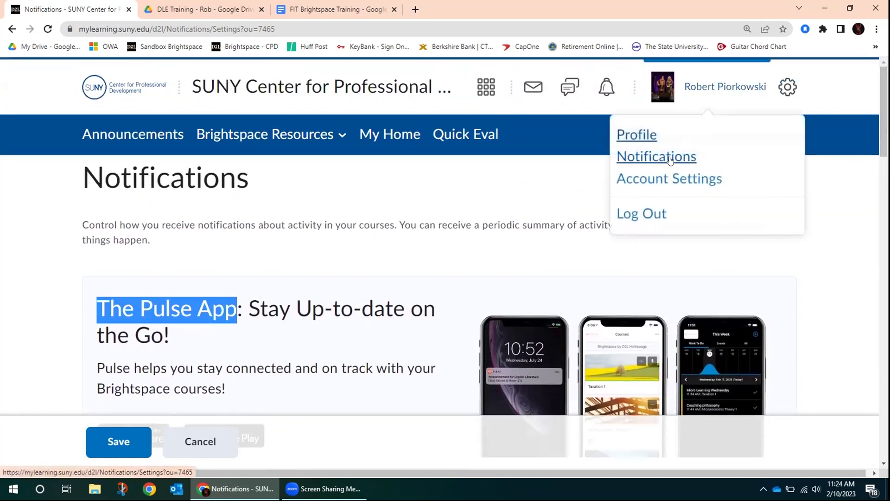
{"action": "left_click", "coordinate": [830, 279]}
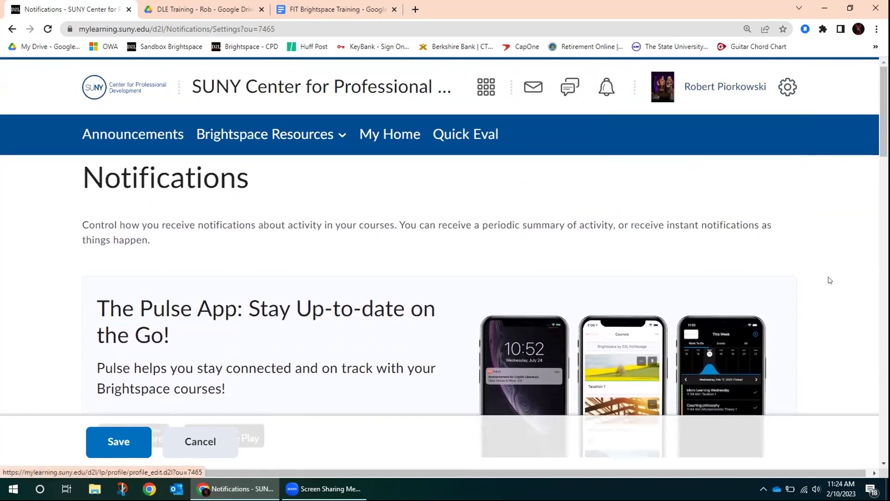
Step: Review the Contact Methods section of the Notifications page and highlight the email address that receives notifications
{"action": "scroll", "coordinate": [811, 325], "scroll_direction": "down", "scroll_amount": 5}
{"action": "scroll", "coordinate": [837, 319], "scroll_direction": "up", "scroll_amount": 3}
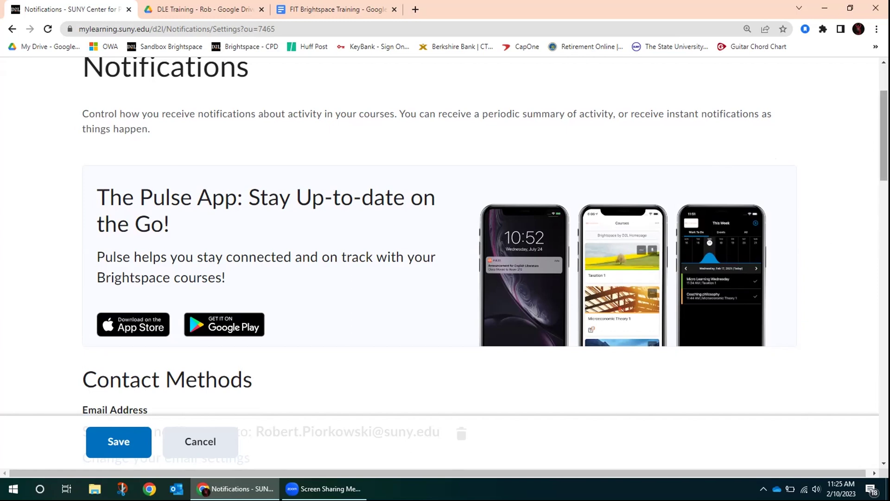
{"action": "scroll", "coordinate": [789, 192], "scroll_direction": "down", "scroll_amount": 1}
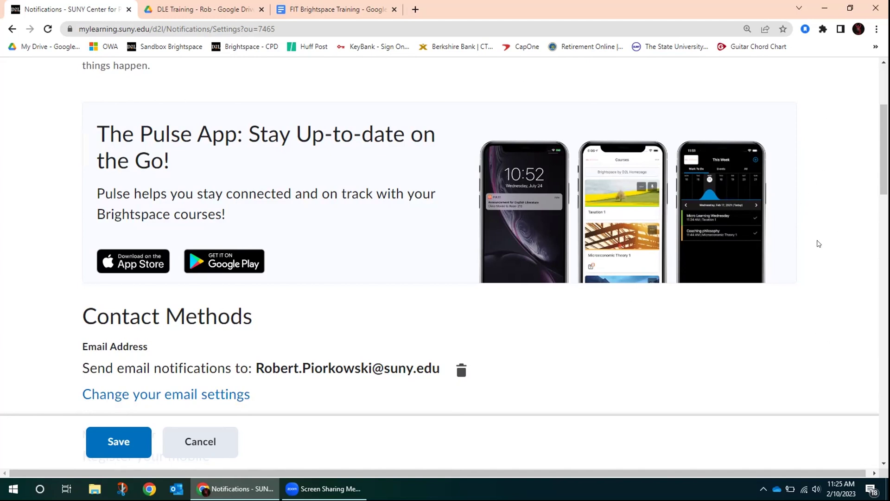
{"action": "scroll", "coordinate": [818, 243], "scroll_direction": "down", "scroll_amount": 2}
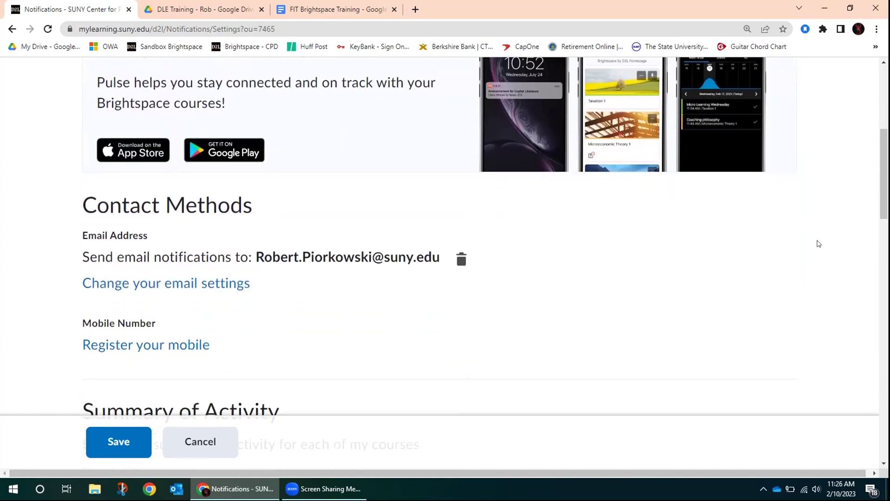
{"action": "scroll", "coordinate": [816, 234], "scroll_direction": "down", "scroll_amount": 1}
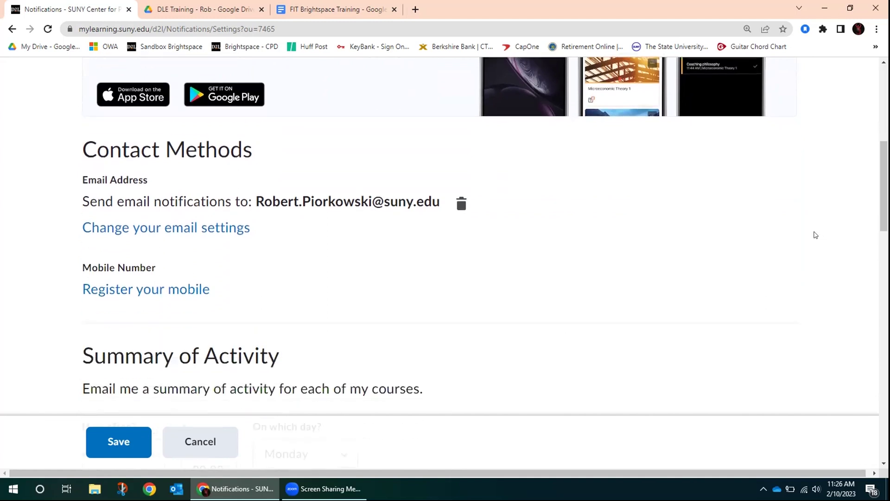
{"action": "left_click_drag", "start_coordinate": [82, 201], "coordinate": [439, 203]}
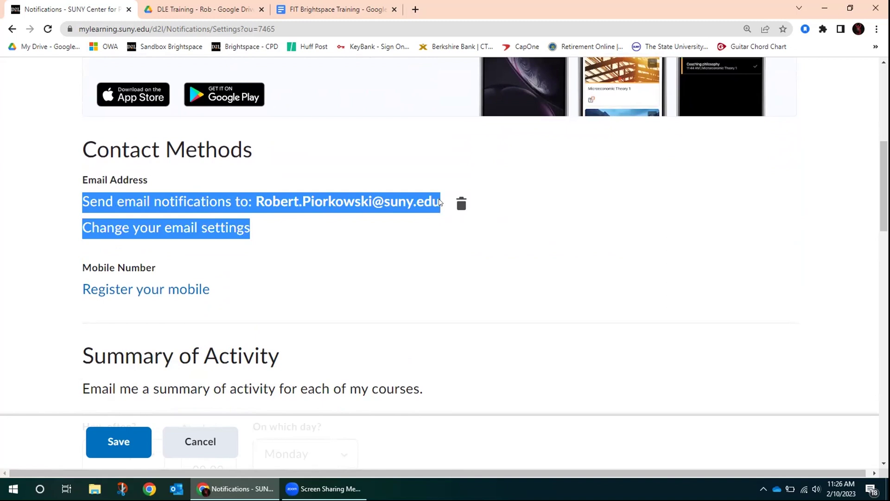
{"action": "left_click", "coordinate": [256, 201]}
{"action": "left_click_drag", "start_coordinate": [255, 201], "coordinate": [439, 194]}
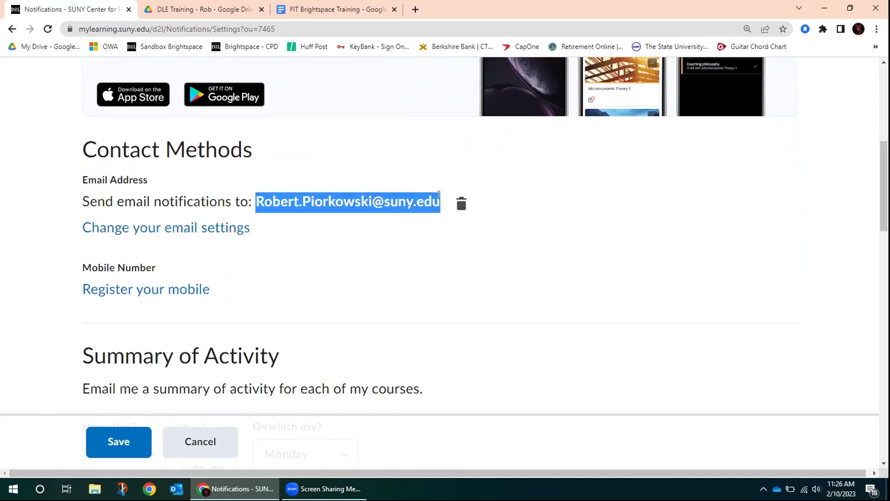
Step: Highlight the notification email address and the Mobile Number entry in the Contact Methods section, clearing each highlight
{"action": "left_click", "coordinate": [667, 246]}
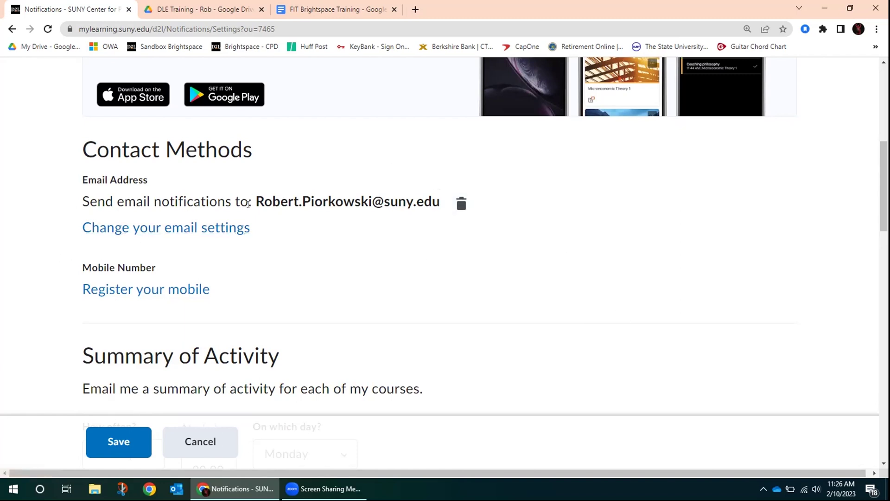
{"action": "left_click_drag", "start_coordinate": [254, 194], "coordinate": [441, 199]}
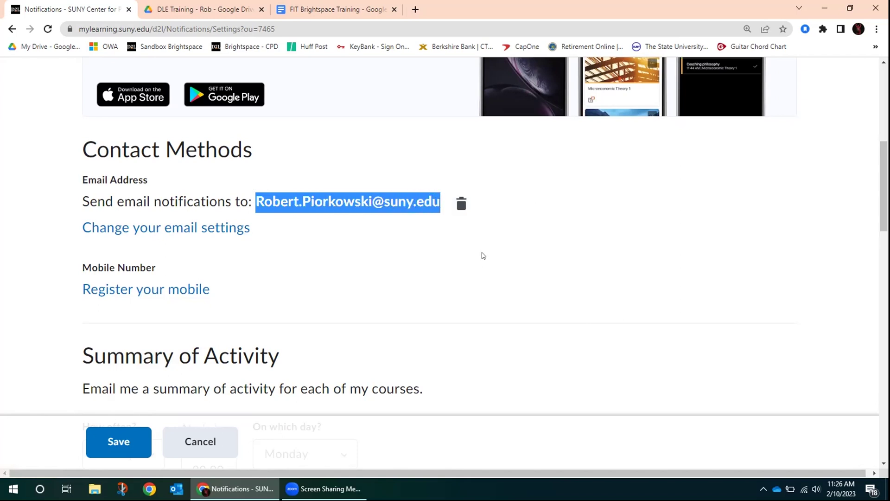
{"action": "left_click", "coordinate": [680, 248]}
{"action": "scroll", "coordinate": [327, 256], "scroll_direction": "down", "scroll_amount": 2}
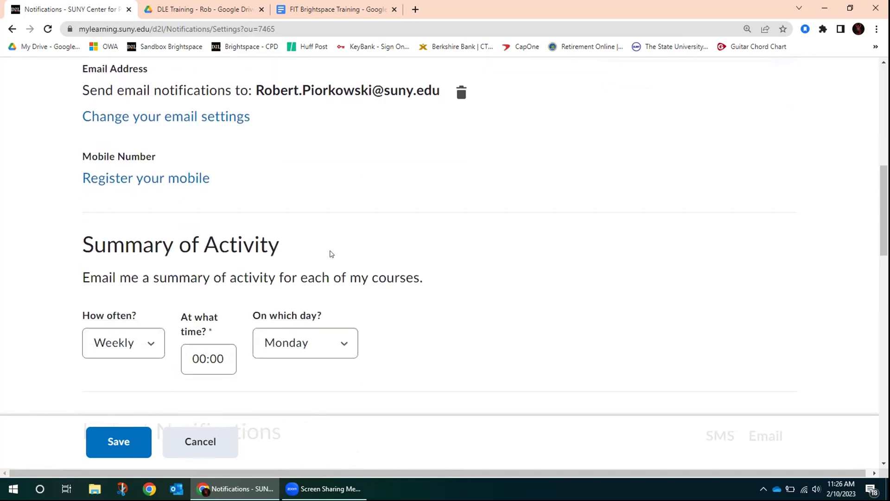
{"action": "left_click_drag", "start_coordinate": [77, 156], "coordinate": [245, 173]}
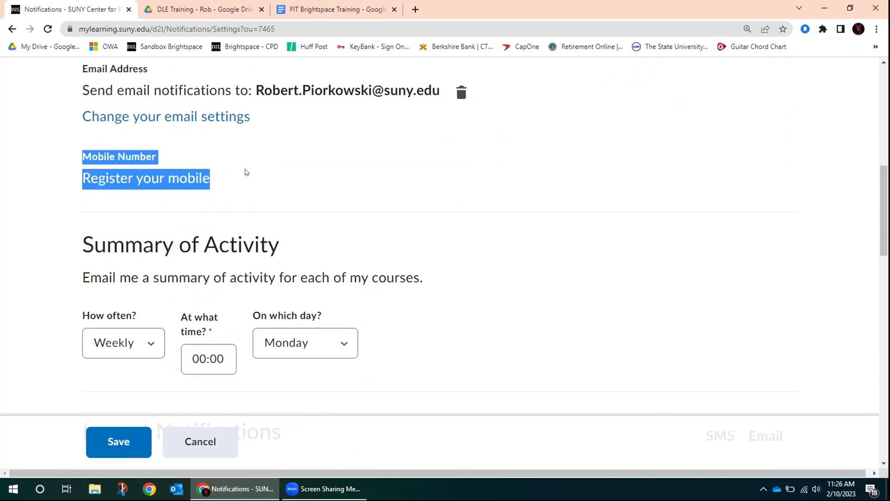
{"action": "left_click", "coordinate": [708, 216]}
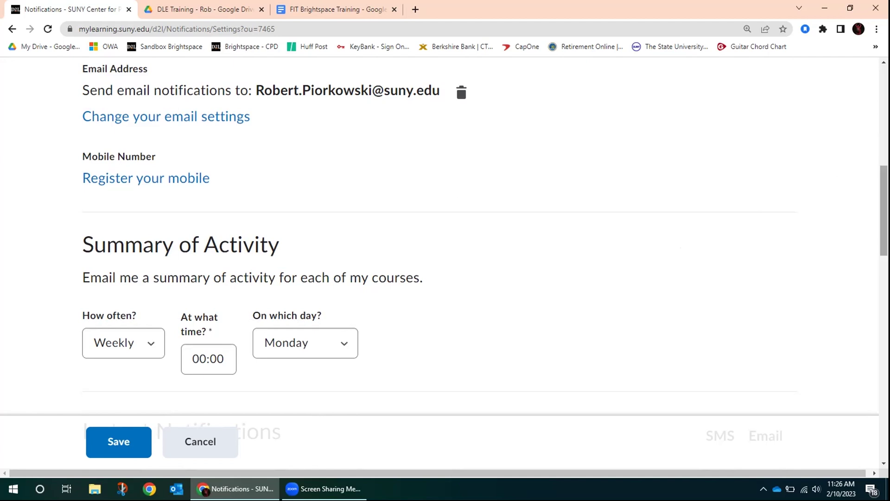
{"action": "left_click_drag", "start_coordinate": [82, 91], "coordinate": [441, 97]}
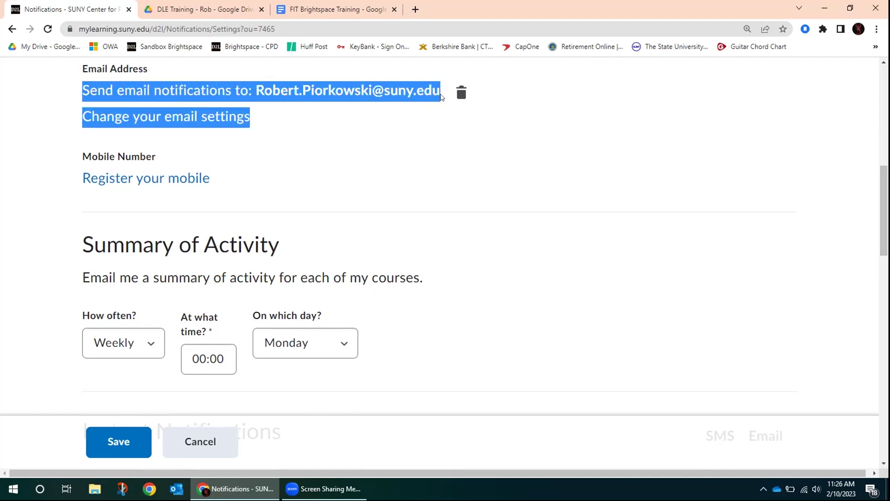
{"action": "left_click", "coordinate": [417, 141]}
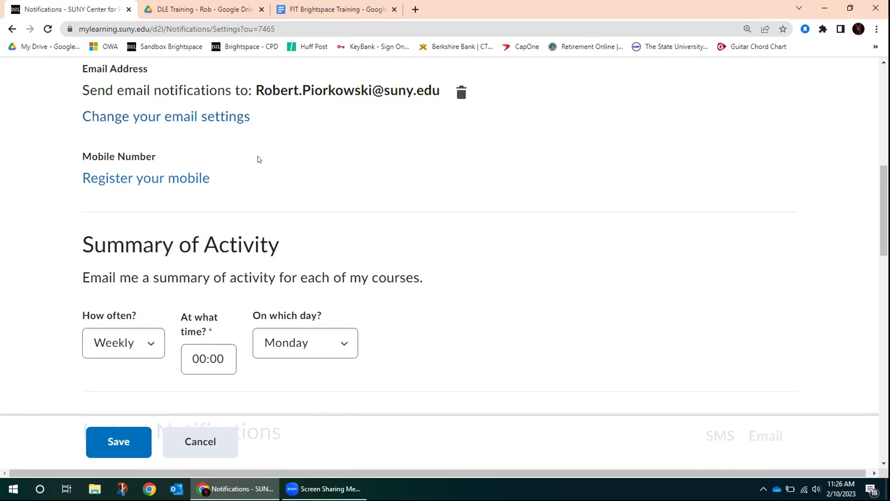
Step: Move on to the Summary of Activity section, highlight its heading, and clear the highlight
{"action": "scroll", "coordinate": [474, 190], "scroll_direction": "down", "scroll_amount": 1}
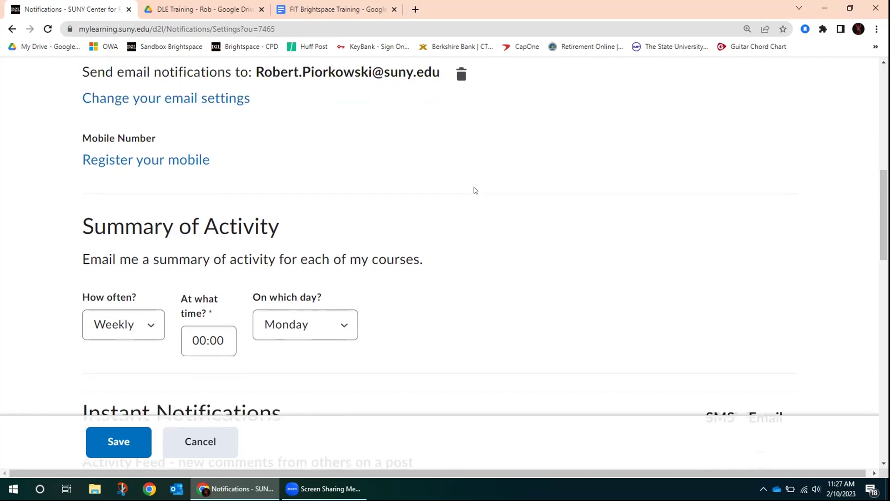
{"action": "scroll", "coordinate": [475, 190], "scroll_direction": "down", "scroll_amount": 2}
{"action": "left_click_drag", "start_coordinate": [85, 136], "coordinate": [291, 133]}
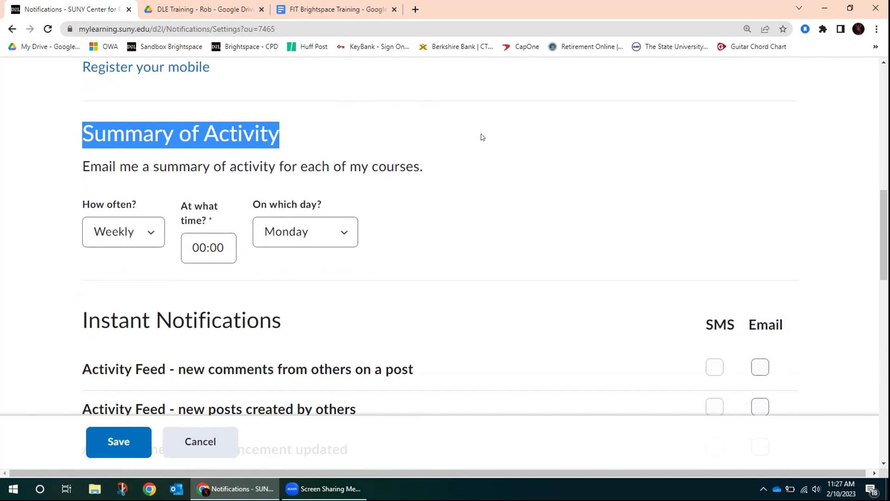
{"action": "left_click", "coordinate": [498, 134]}
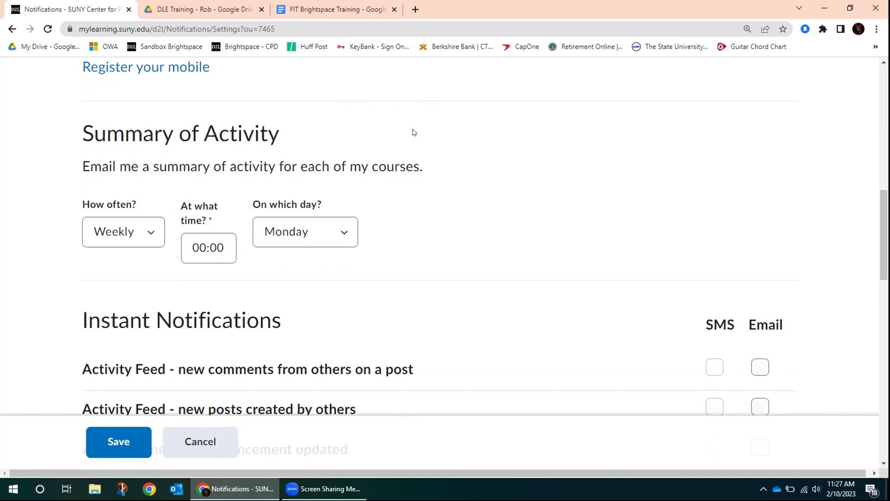
Step: Go back to highlight the Contact Methods details through "Register your mobile", and highlight the Summary of Activity heading again
{"action": "scroll", "coordinate": [414, 133], "scroll_direction": "up", "scroll_amount": 2}
{"action": "left_click_drag", "start_coordinate": [82, 62], "coordinate": [214, 193]}
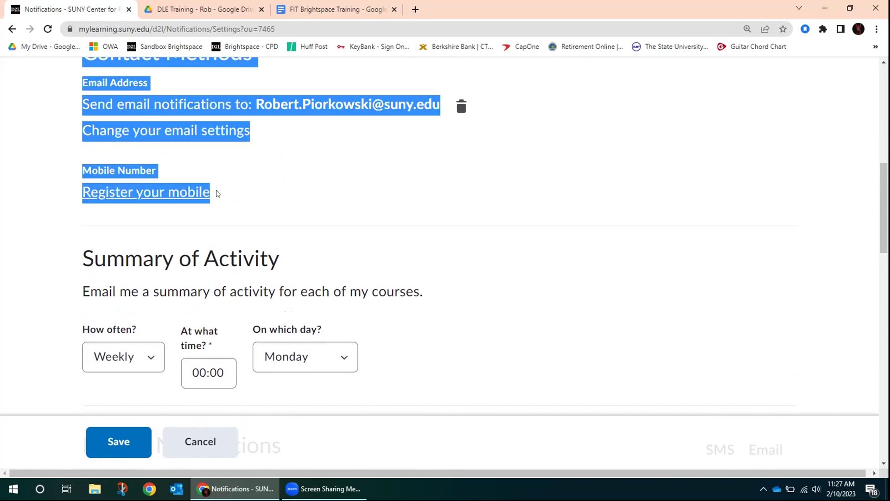
{"action": "left_click", "coordinate": [527, 177]}
{"action": "scroll", "coordinate": [388, 175], "scroll_direction": "down", "scroll_amount": 1}
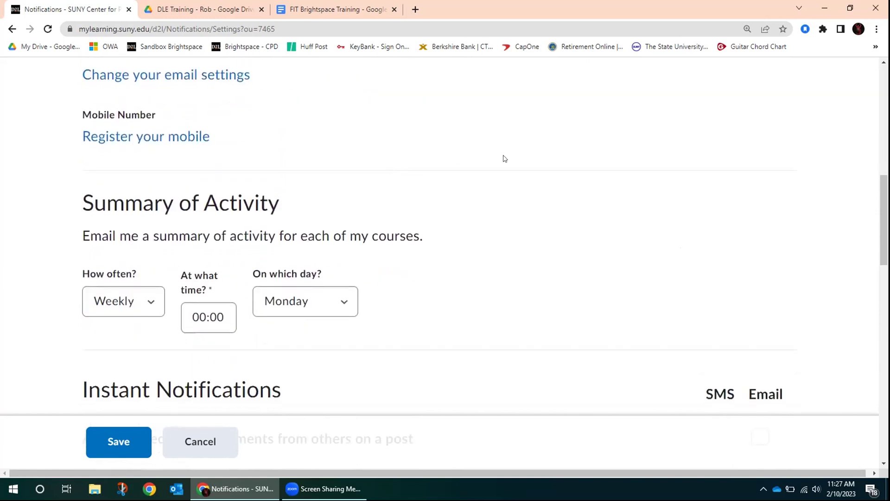
{"action": "scroll", "coordinate": [504, 158], "scroll_direction": "down", "scroll_amount": 1}
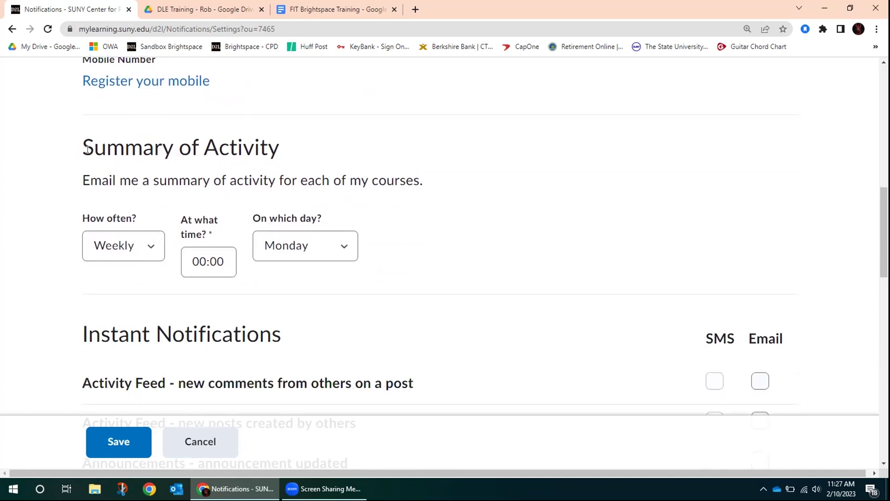
{"action": "left_click_drag", "start_coordinate": [86, 147], "coordinate": [459, 174]}
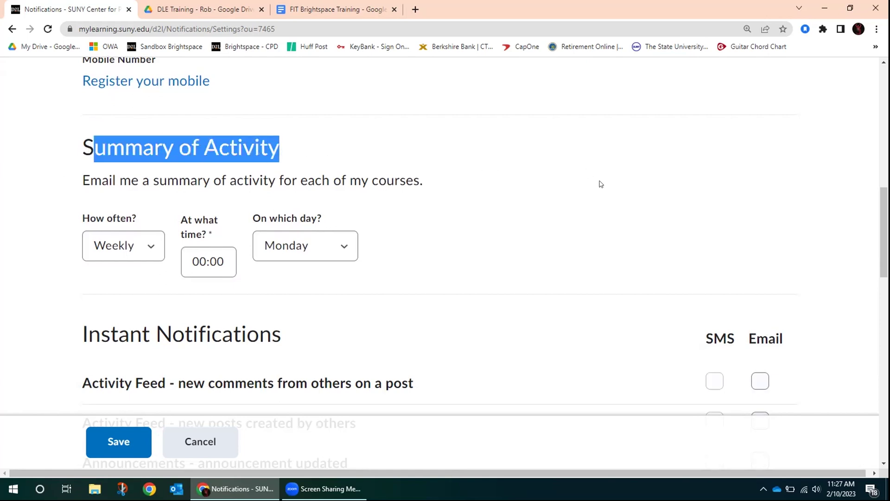
Step: Review the start of the Instant Notifications list, highlighting the two Activity Feed rows and the two Announcements rows
{"action": "scroll", "coordinate": [600, 184], "scroll_direction": "down", "scroll_amount": 6}
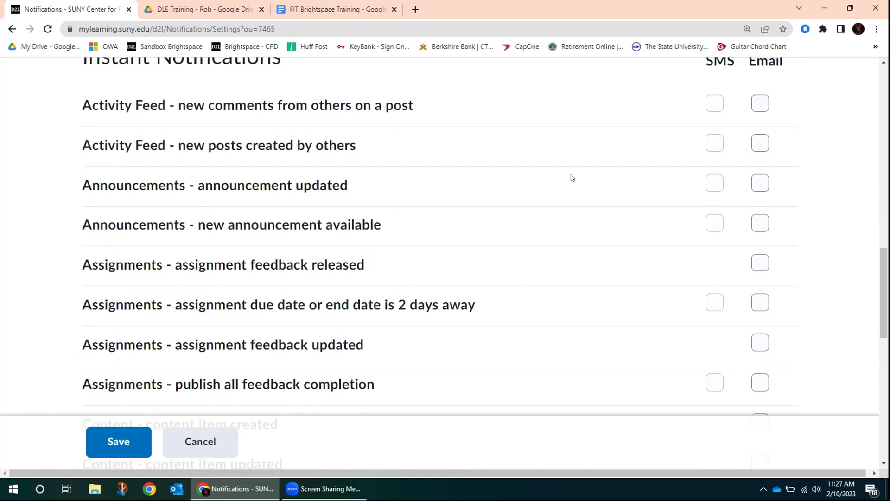
{"action": "scroll", "coordinate": [537, 212], "scroll_direction": "up", "scroll_amount": 2}
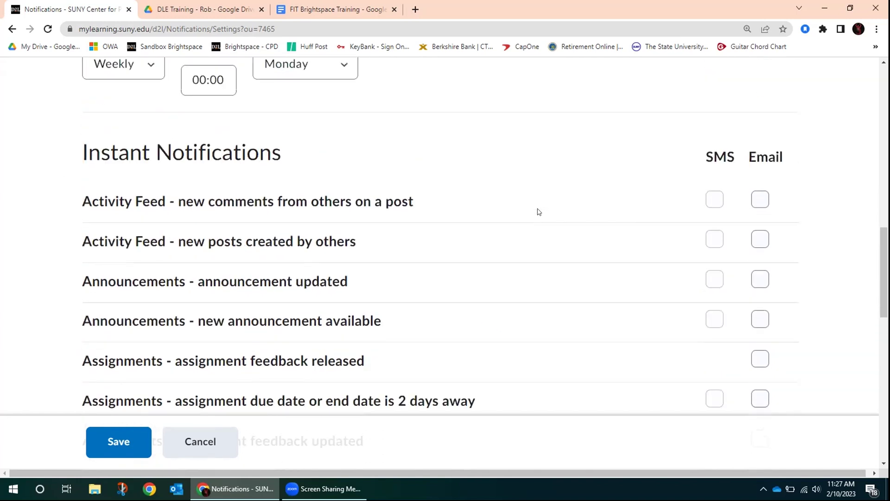
{"action": "scroll", "coordinate": [537, 212], "scroll_direction": "down", "scroll_amount": 1}
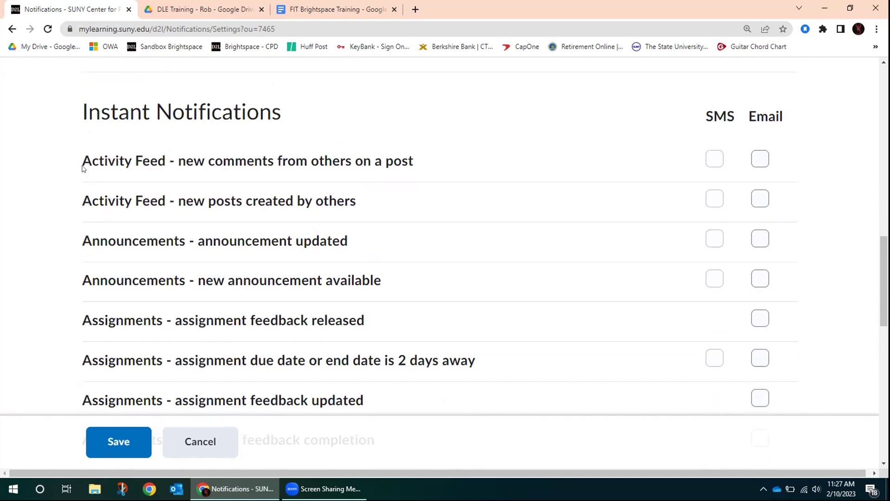
{"action": "left_click_drag", "start_coordinate": [83, 155], "coordinate": [403, 202]}
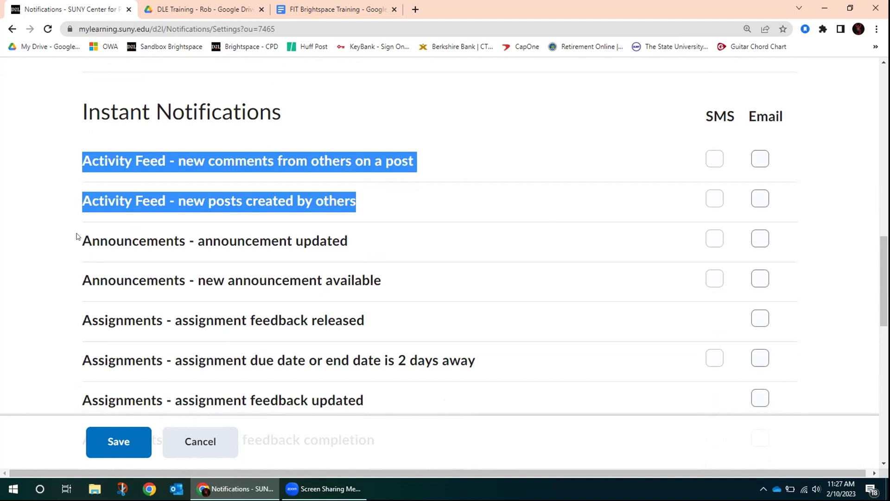
{"action": "left_click_drag", "start_coordinate": [82, 239], "coordinate": [419, 281]}
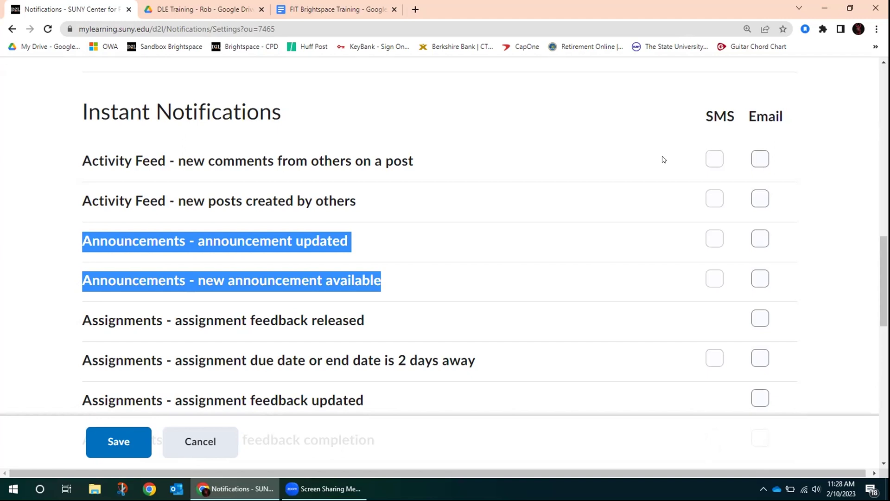
{"action": "left_click", "coordinate": [570, 138]}
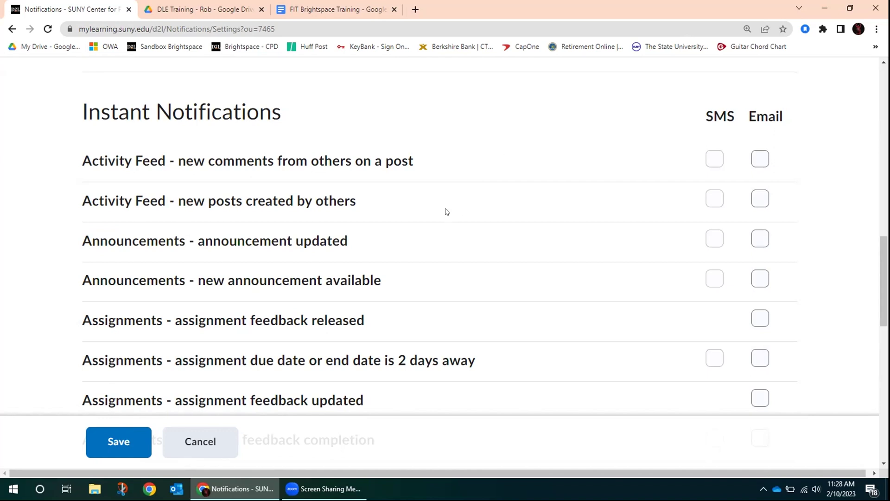
Step: Highlight the two Announcements rows again and the SMS column heading of Instant Notifications, and clear the highlight
{"action": "left_click_drag", "start_coordinate": [83, 238], "coordinate": [427, 289]}
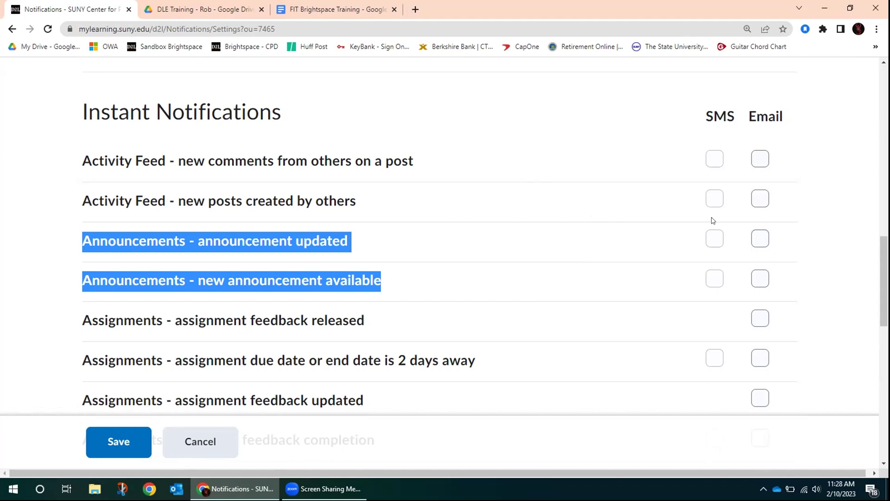
{"action": "double_click", "coordinate": [715, 113]}
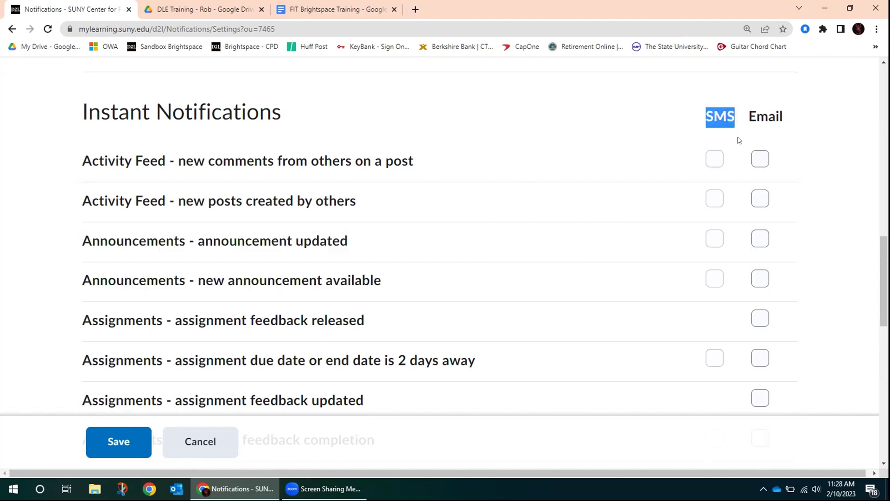
{"action": "left_click", "coordinate": [671, 123]}
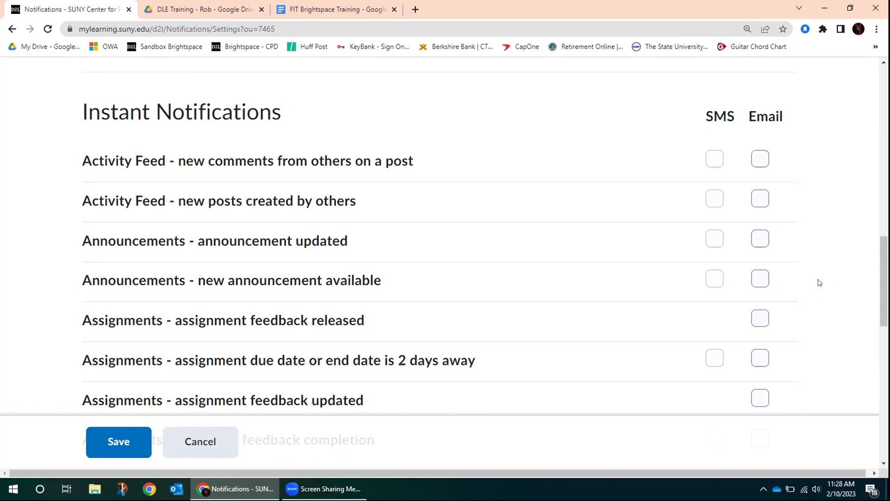
Step: Highlight the four Assignments rows, the three Content item and overview rows, and the two Discussions rows under Instant Notifications
{"action": "scroll", "coordinate": [580, 292], "scroll_direction": "down", "scroll_amount": 4}
{"action": "scroll", "coordinate": [588, 289], "scroll_direction": "up", "scroll_amount": 2}
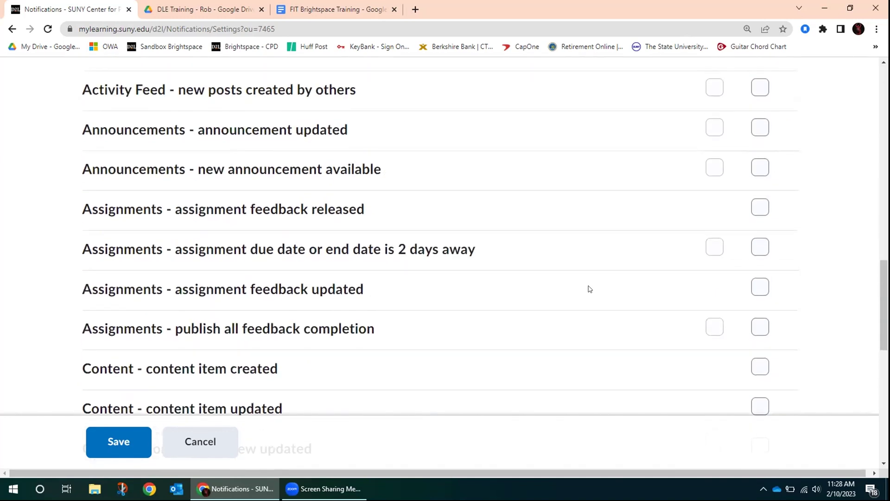
{"action": "left_click_drag", "start_coordinate": [85, 203], "coordinate": [396, 327]}
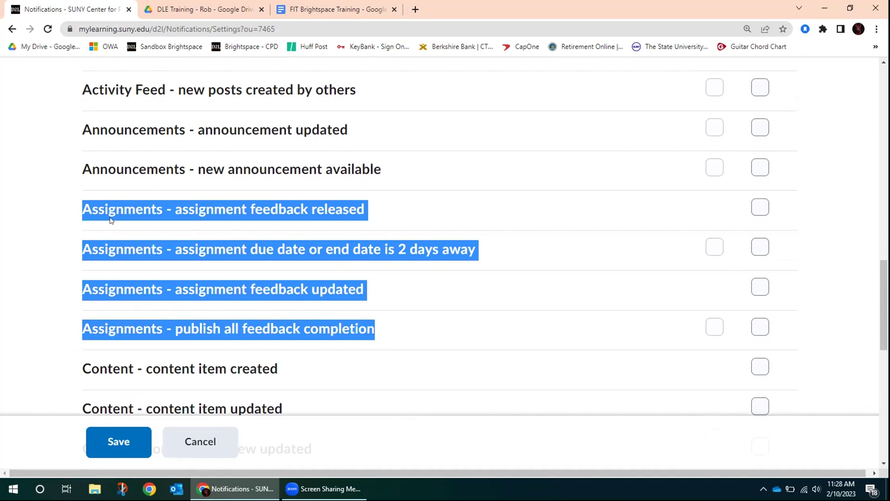
{"action": "scroll", "coordinate": [506, 285], "scroll_direction": "down", "scroll_amount": 3}
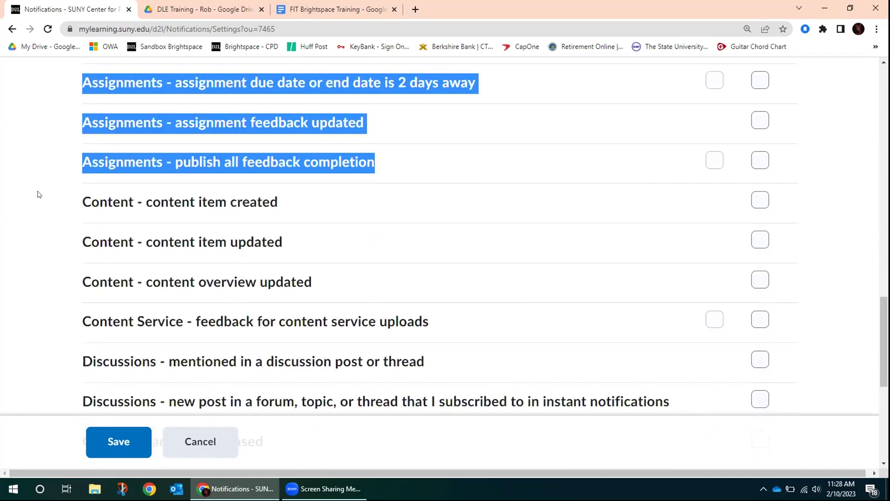
{"action": "left_click_drag", "start_coordinate": [81, 201], "coordinate": [350, 280]}
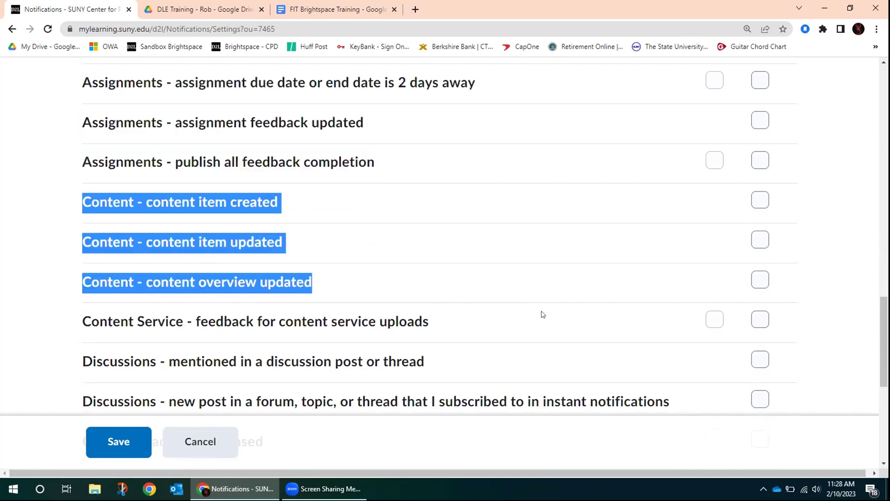
{"action": "scroll", "coordinate": [543, 315], "scroll_direction": "down", "scroll_amount": 2}
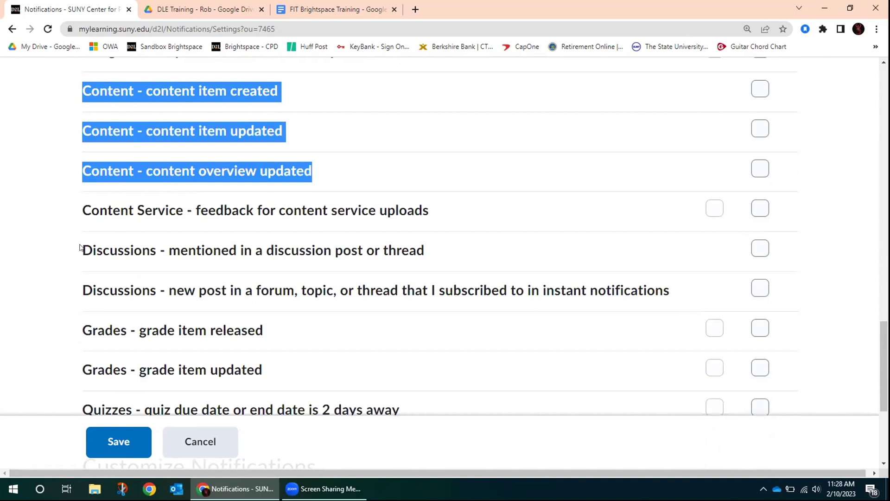
{"action": "left_click_drag", "start_coordinate": [80, 248], "coordinate": [681, 283]}
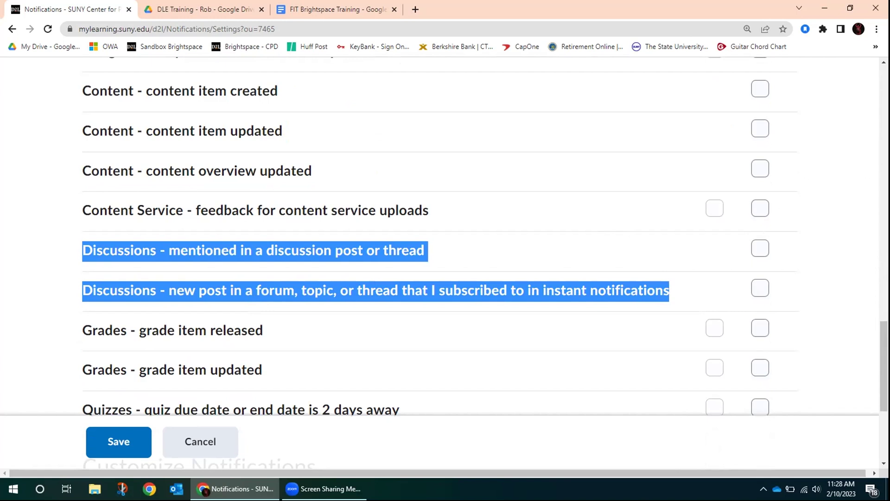
Step: Return to the start of the Notifications page, show the account options, and close them without choosing anything
{"action": "left_click_drag", "start_coordinate": [884, 359], "coordinate": [872, 105]}
{"action": "scroll", "coordinate": [872, 105], "scroll_direction": "up", "scroll_amount": 5}
{"action": "left_click", "coordinate": [728, 87]}
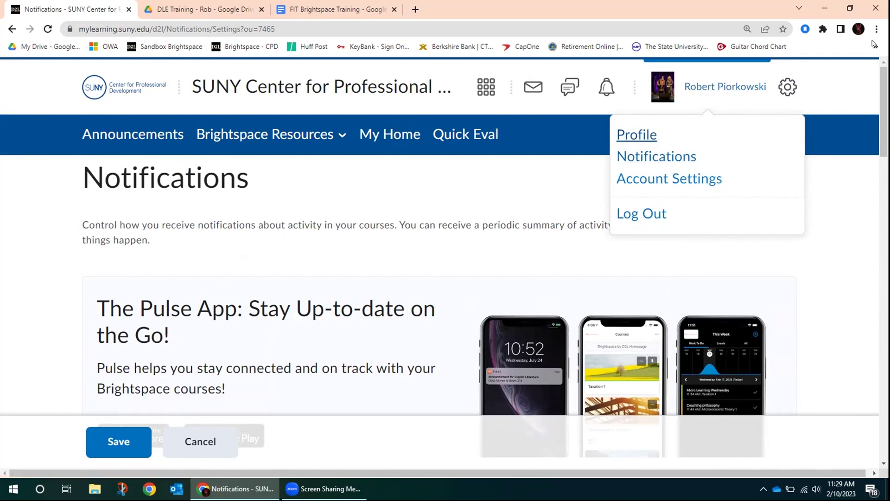
{"action": "left_click", "coordinate": [857, 86]}
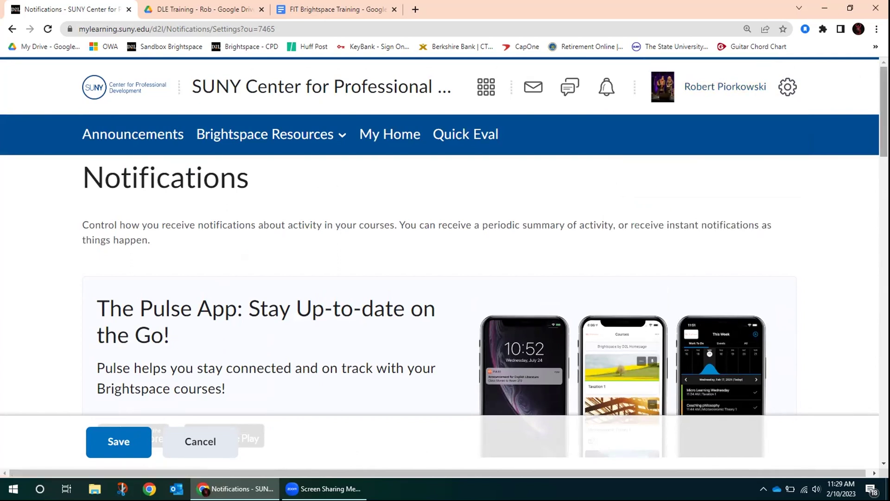
Step: Review the remaining Instant Notifications rows through the Customize Notifications and Exclude Some Courses sections at the end of the page
{"action": "scroll", "coordinate": [441, 259], "scroll_direction": "down", "scroll_amount": 10}
{"action": "scroll", "coordinate": [441, 260], "scroll_direction": "down", "scroll_amount": 10}
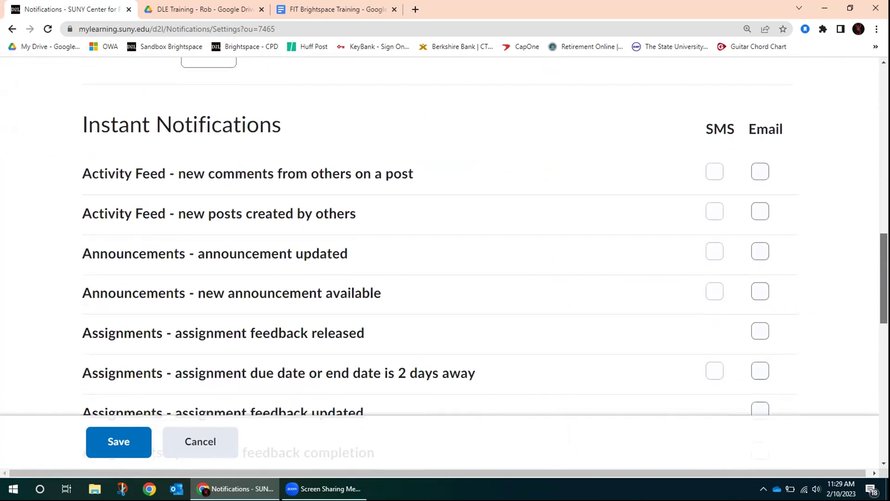
{"action": "scroll", "coordinate": [836, 315], "scroll_direction": "down", "scroll_amount": 1}
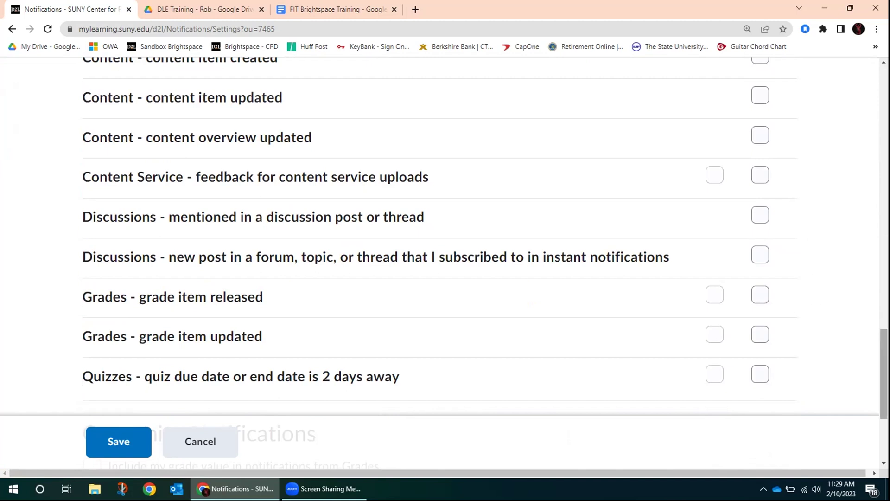
{"action": "scroll", "coordinate": [485, 256], "scroll_direction": "down", "scroll_amount": 2}
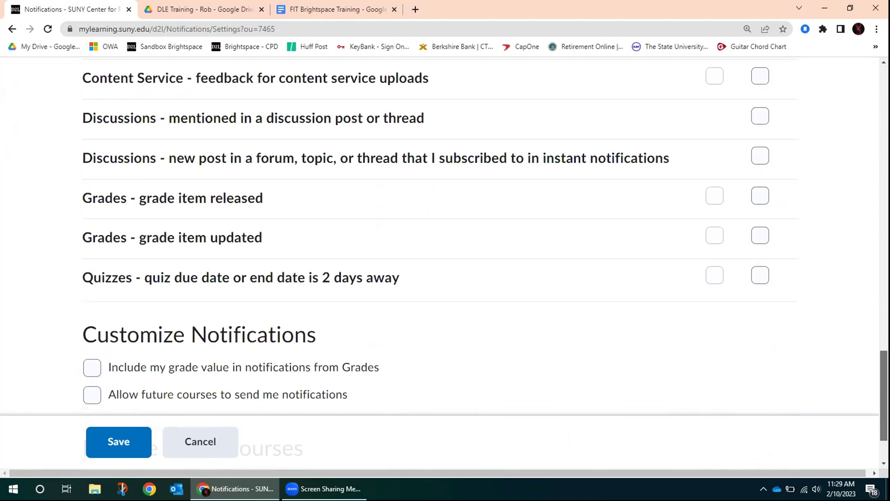
{"action": "scroll", "coordinate": [877, 397], "scroll_direction": "down", "scroll_amount": 2}
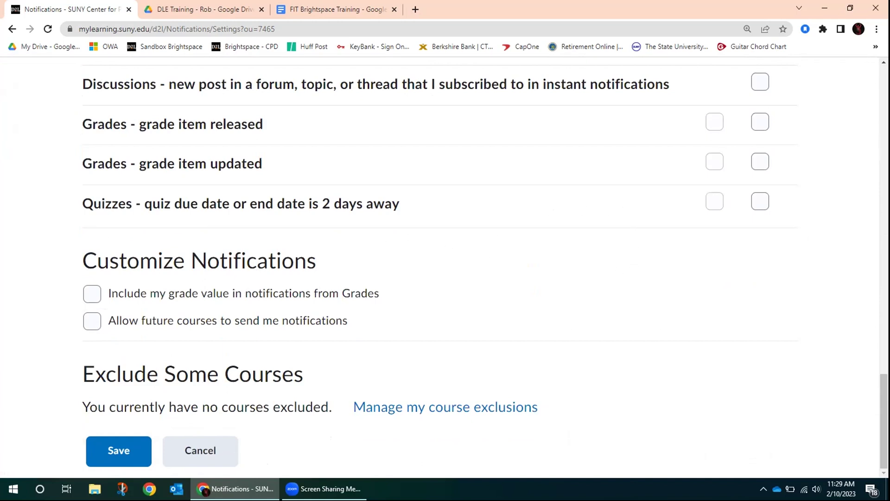
Step: Go back to the beginning of the Notifications page and show the account options once more, choosing none of them
{"action": "left_click_drag", "start_coordinate": [884, 378], "coordinate": [884, 71]}
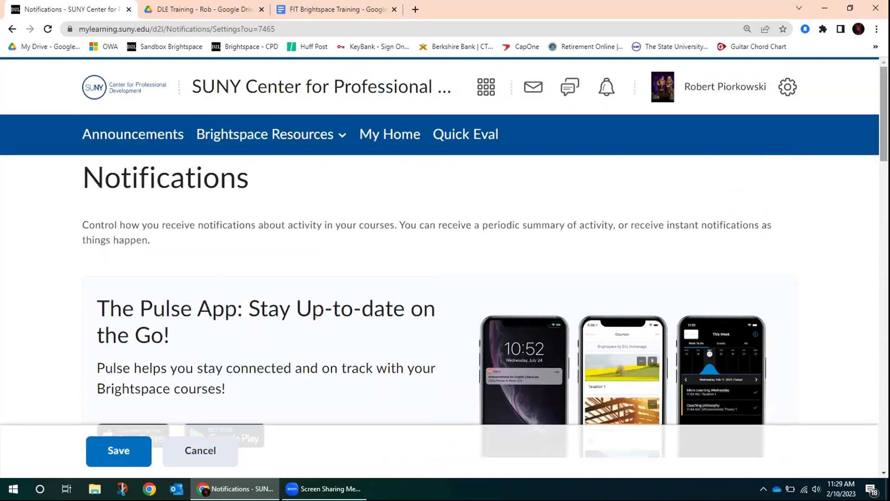
{"action": "left_click", "coordinate": [717, 93]}
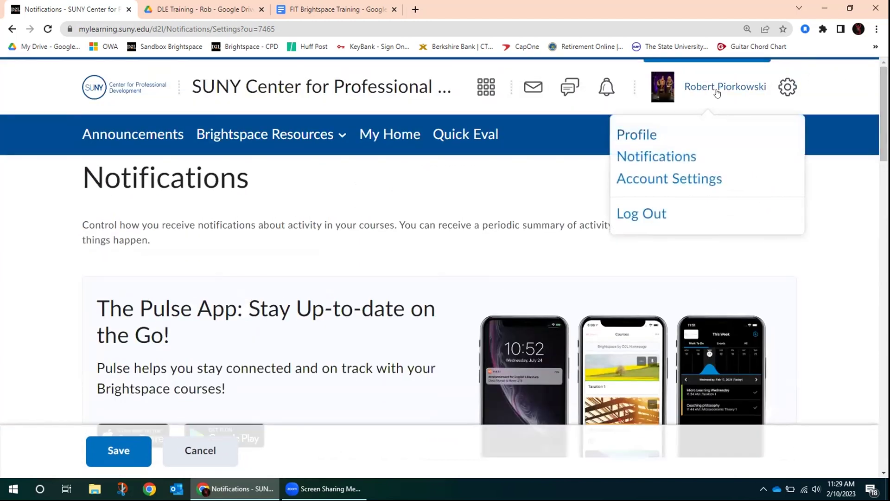
{"action": "left_click", "coordinate": [847, 191]}
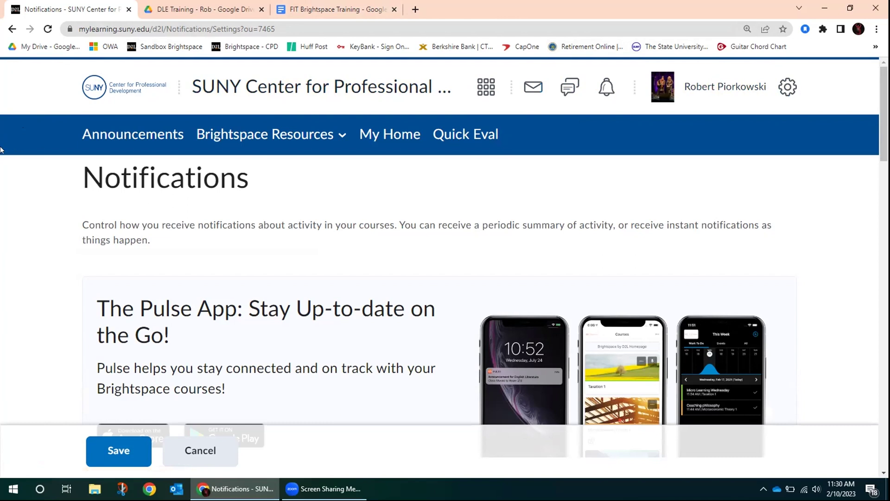
Step: Save the notification settings and return to the My Home page
{"action": "left_click", "coordinate": [115, 451]}
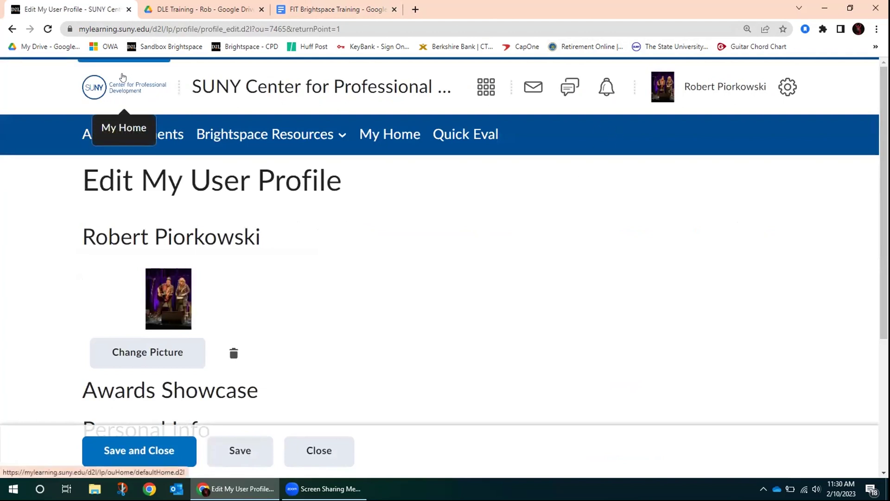
{"action": "left_click", "coordinate": [138, 87]}
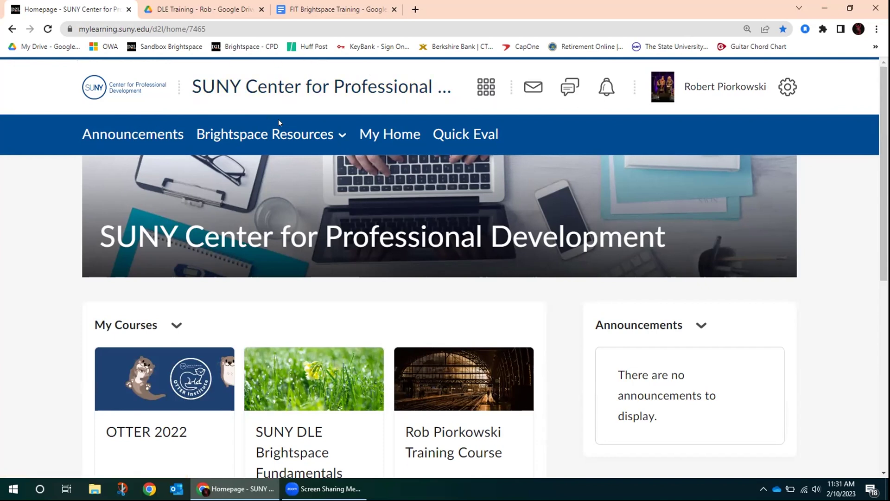
Step: Open the video tutorials from Brightspace Resources, pause the welcome video on the YouTube channel, and start a search within the channel
{"action": "left_click", "coordinate": [343, 136]}
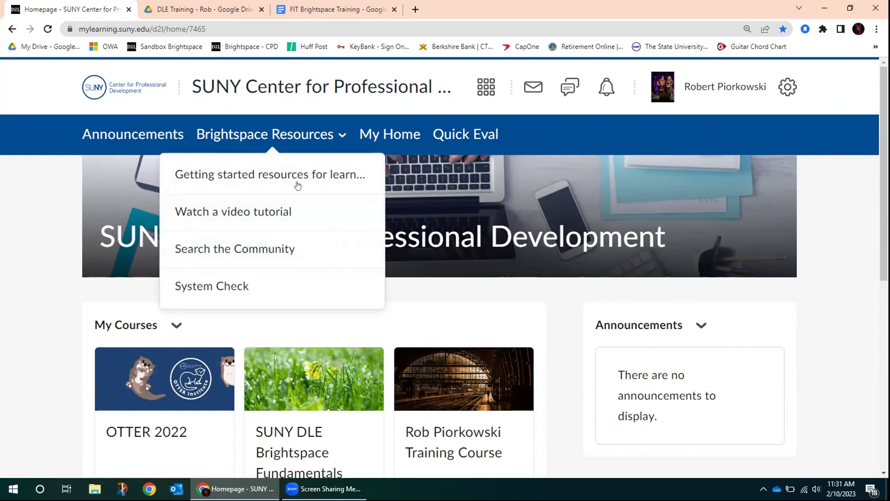
{"action": "left_click", "coordinate": [297, 218]}
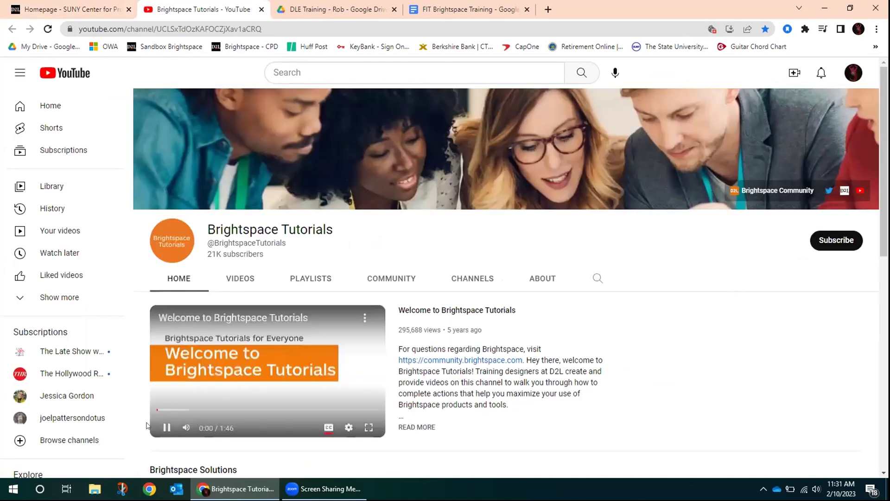
{"action": "left_click", "coordinate": [167, 427]}
{"action": "left_click", "coordinate": [598, 278]}
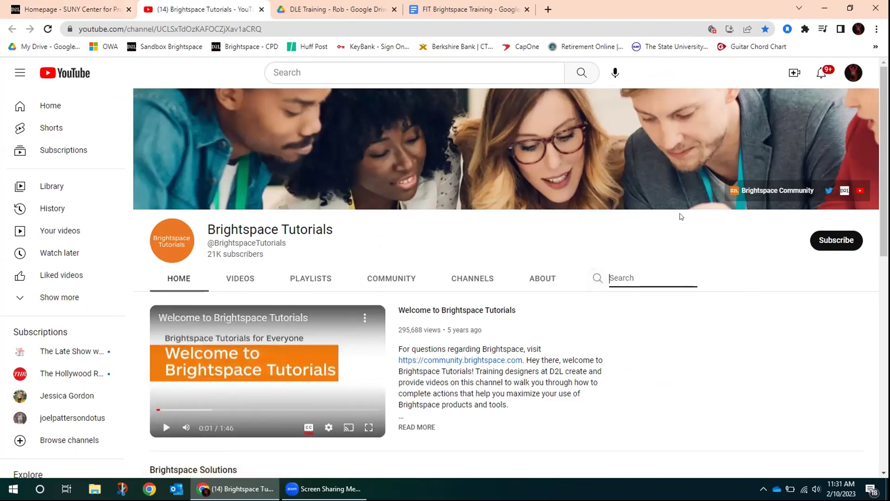
Step: Switch to the Brightspace homepage, show the Brightspace Resources options again, and switch back to the Brightspace Tutorials channel on YouTube
{"action": "left_click", "coordinate": [55, 7]}
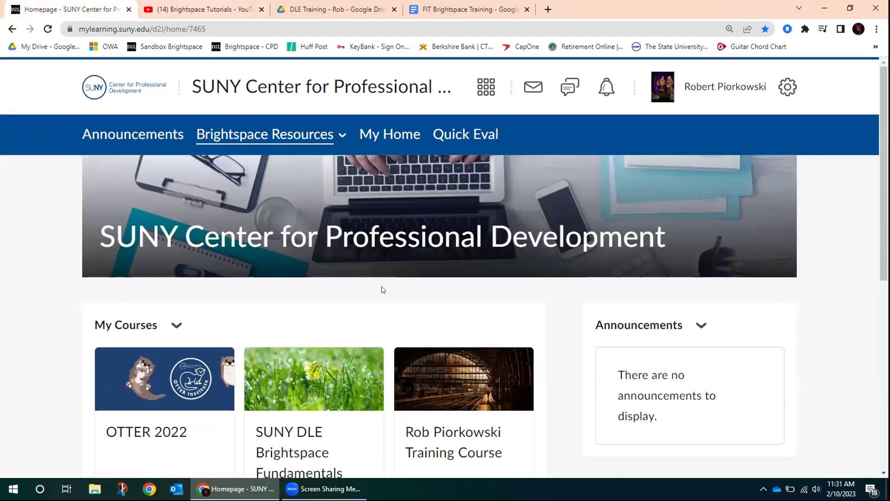
{"action": "left_click", "coordinate": [339, 135]}
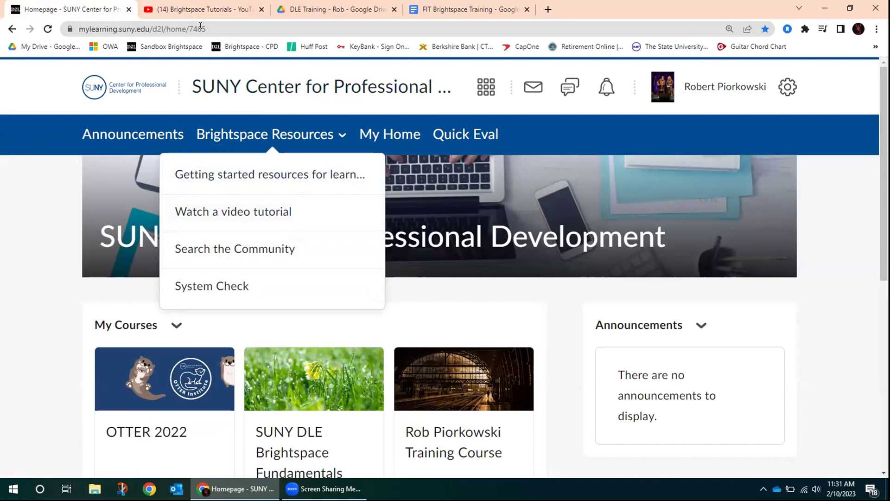
{"action": "left_click", "coordinate": [208, 8]}
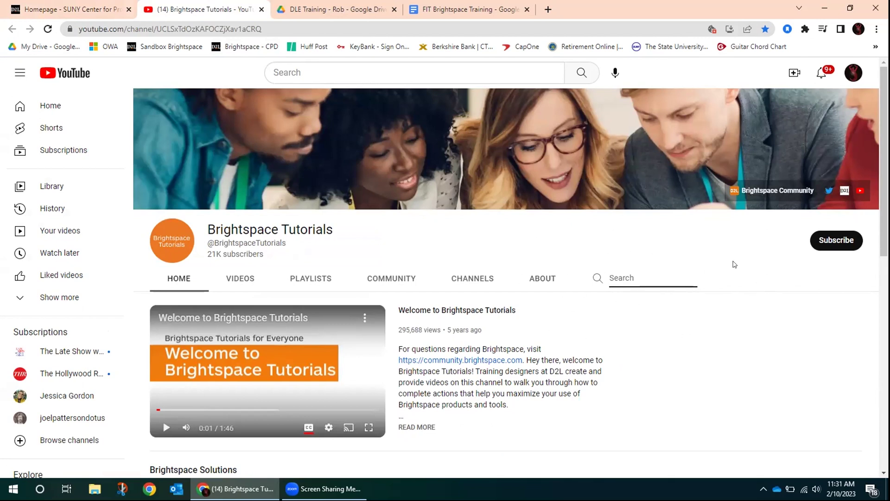
Step: Search the Brightspace Tutorials channel for "rubrics"
{"action": "type", "text": "rubric"}
{"action": "key", "text": "Return"}
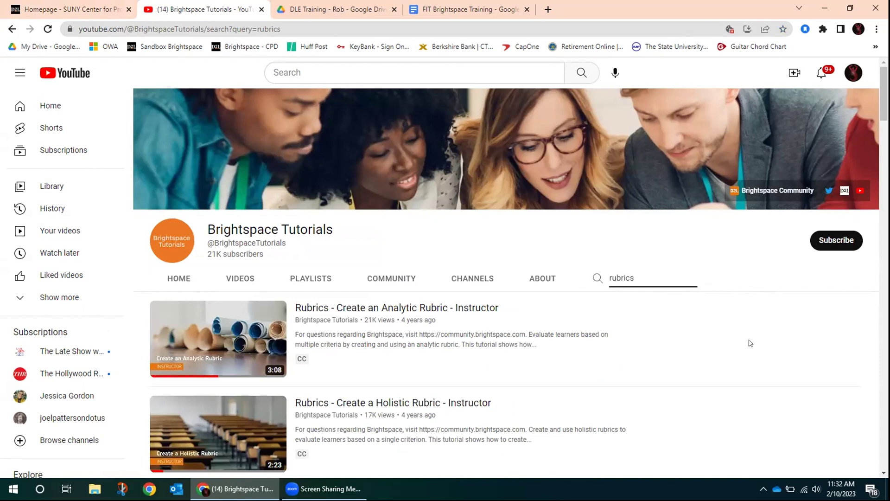
{"action": "scroll", "coordinate": [751, 343], "scroll_direction": "down", "scroll_amount": 1}
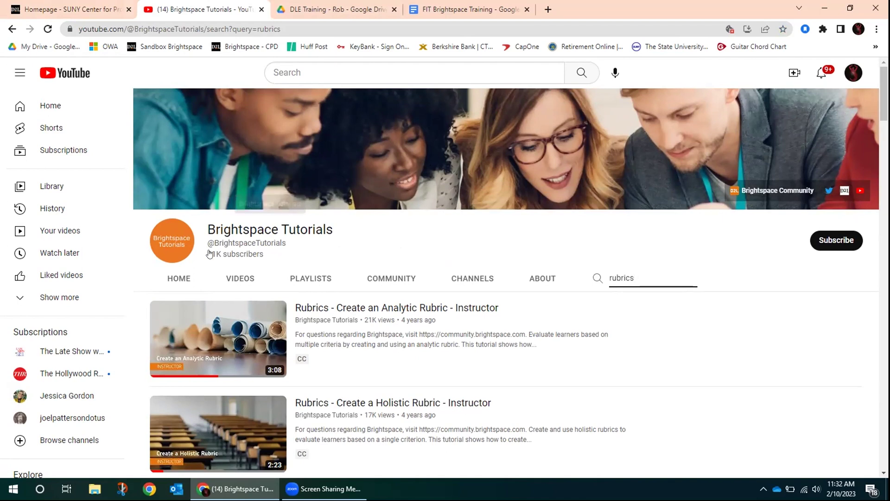
Step: Browse the channel's created and featured playlists, then close YouTube and dismiss the Brightspace Resources options on the homepage
{"action": "left_click", "coordinate": [326, 283]}
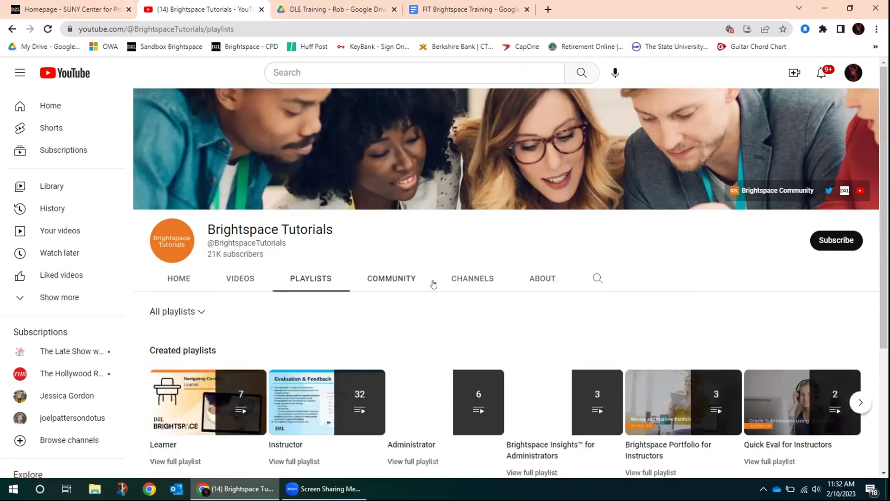
{"action": "scroll", "coordinate": [697, 292], "scroll_direction": "down", "scroll_amount": 2}
{"action": "scroll", "coordinate": [699, 293], "scroll_direction": "down", "scroll_amount": 1}
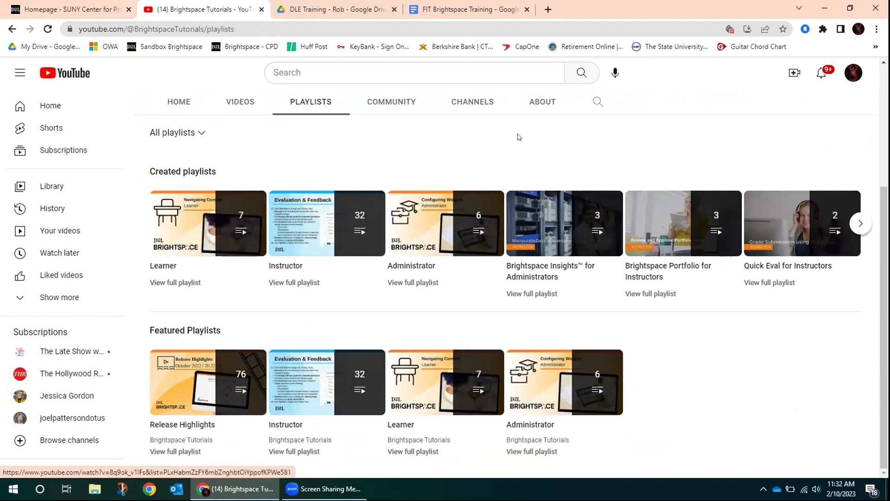
{"action": "scroll", "coordinate": [672, 155], "scroll_direction": "up", "scroll_amount": 4}
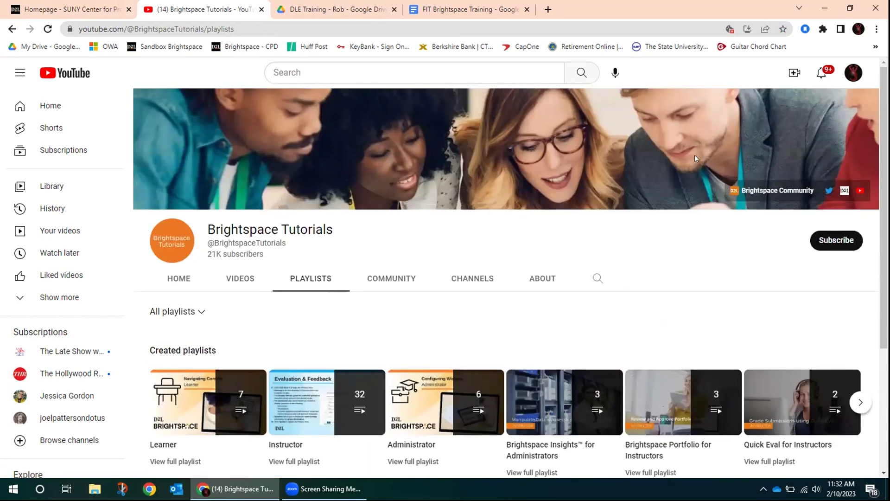
{"action": "left_click", "coordinate": [261, 9]}
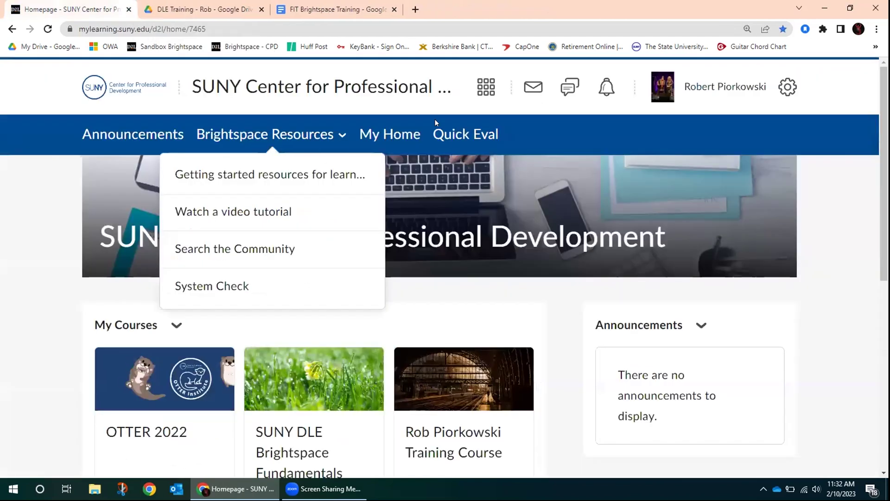
{"action": "left_click", "coordinate": [838, 235]}
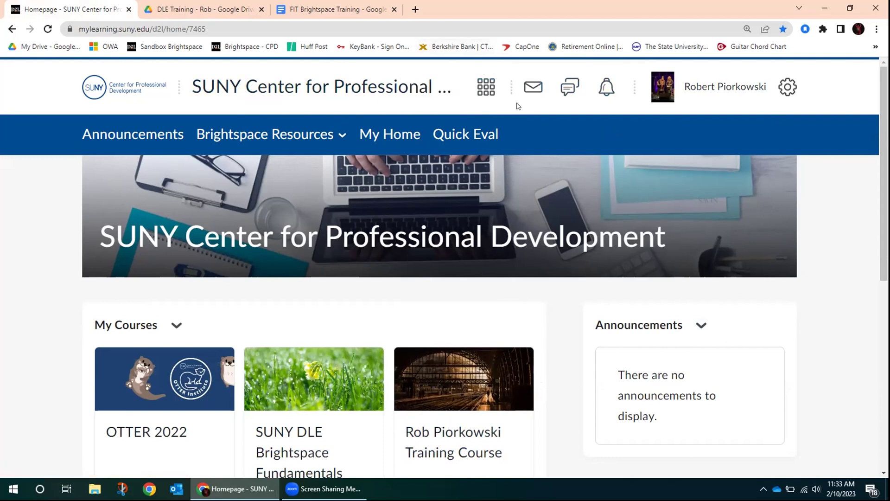
Step: Show the course selector list, close it without choosing a course, and look over the My Courses tiles on the homepage
{"action": "left_click", "coordinate": [486, 87]}
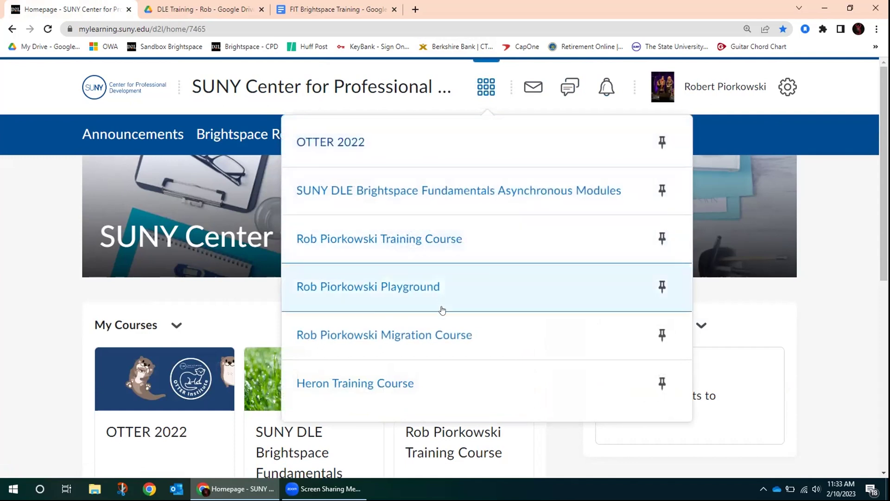
{"action": "left_click", "coordinate": [830, 273]}
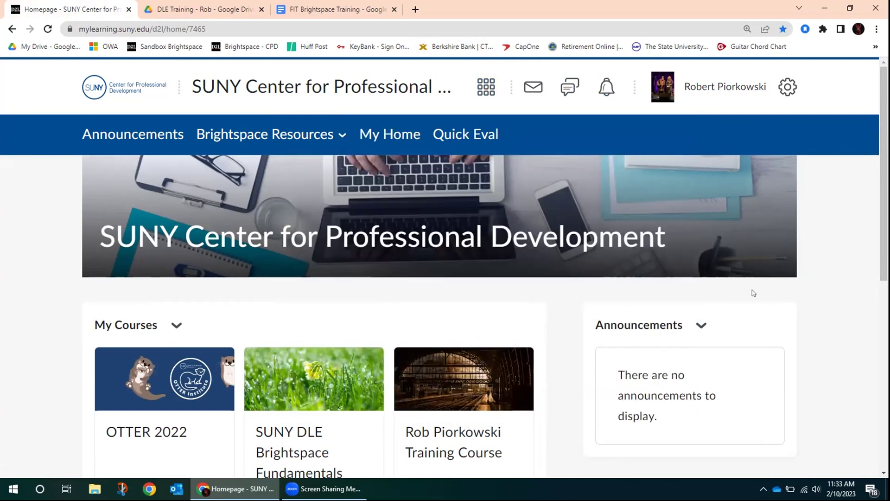
{"action": "scroll", "coordinate": [751, 292], "scroll_direction": "down", "scroll_amount": 6}
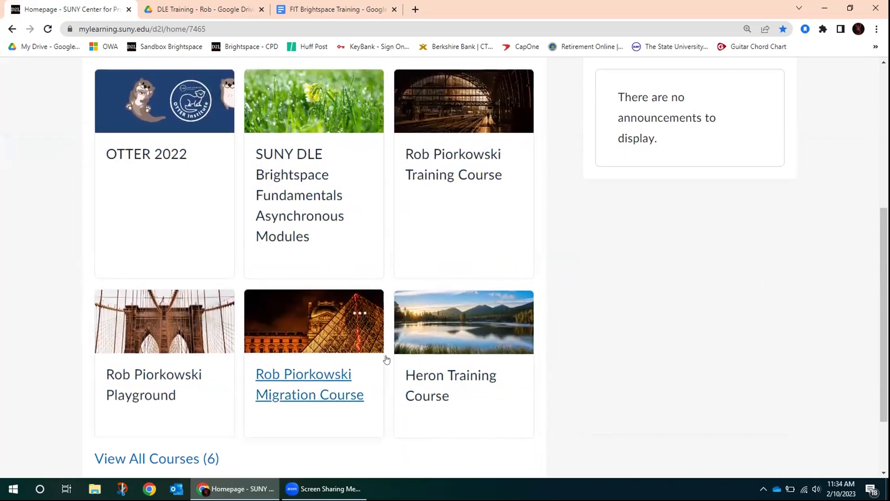
{"action": "scroll", "coordinate": [561, 285], "scroll_direction": "up", "scroll_amount": 5}
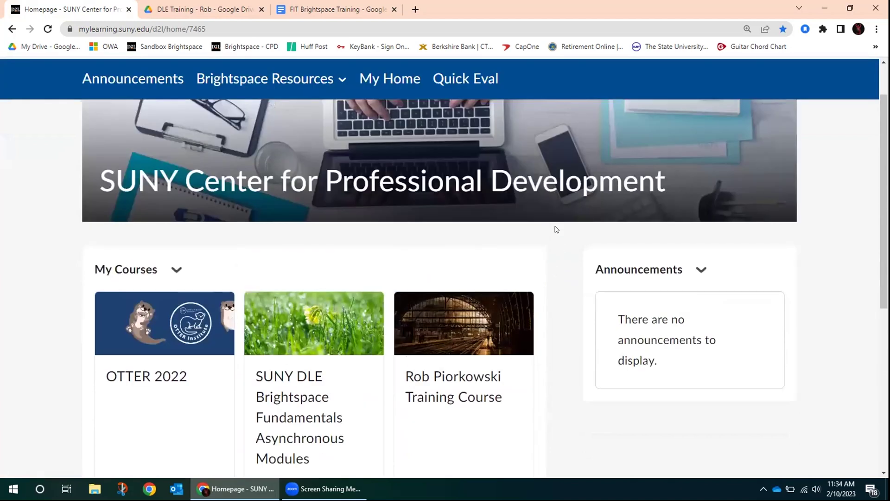
{"action": "scroll", "coordinate": [562, 104], "scroll_direction": "up", "scroll_amount": 2}
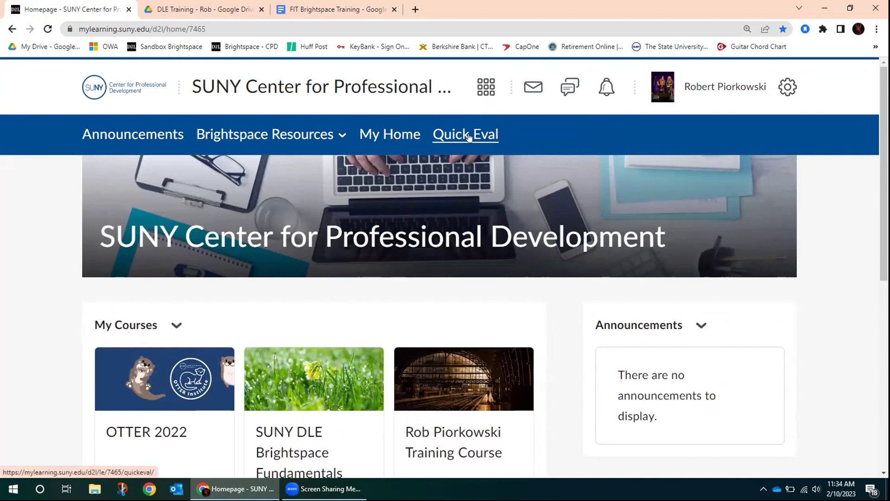
Step: Open Quick Eval and examine the submissions awaiting evaluation by learner, activity name, course, and submission date
{"action": "left_click", "coordinate": [469, 136]}
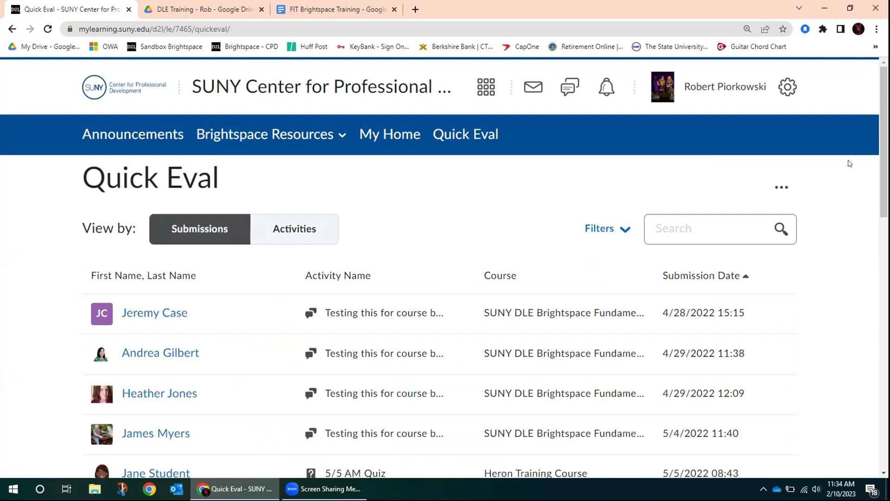
{"action": "left_click_drag", "start_coordinate": [883, 157], "coordinate": [884, 220]}
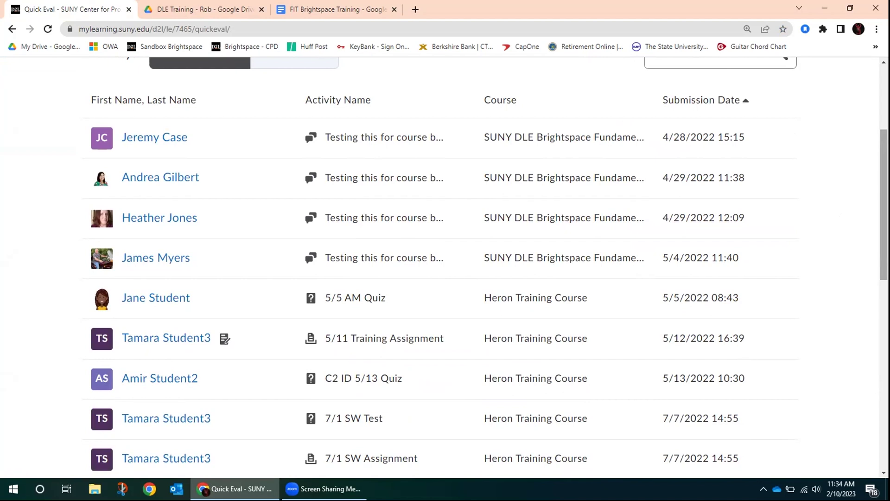
{"action": "scroll", "coordinate": [884, 204], "scroll_direction": "up", "scroll_amount": 3}
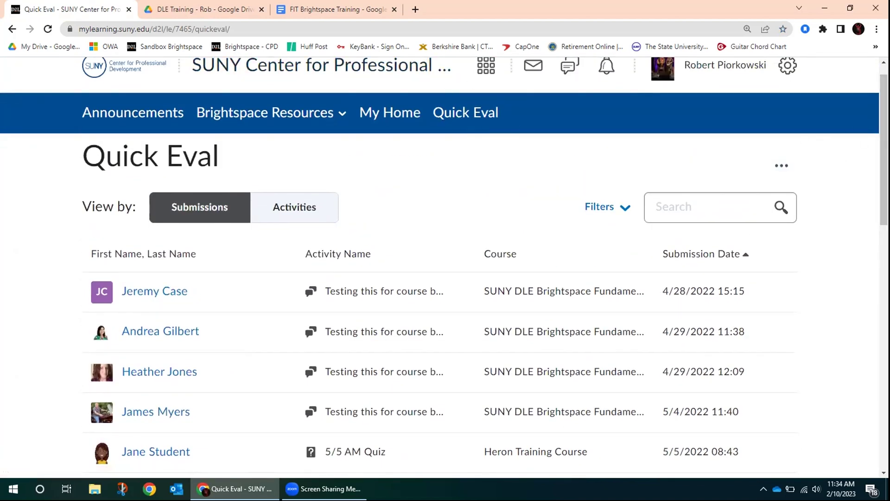
{"action": "scroll", "coordinate": [884, 153], "scroll_direction": "down", "scroll_amount": 4}
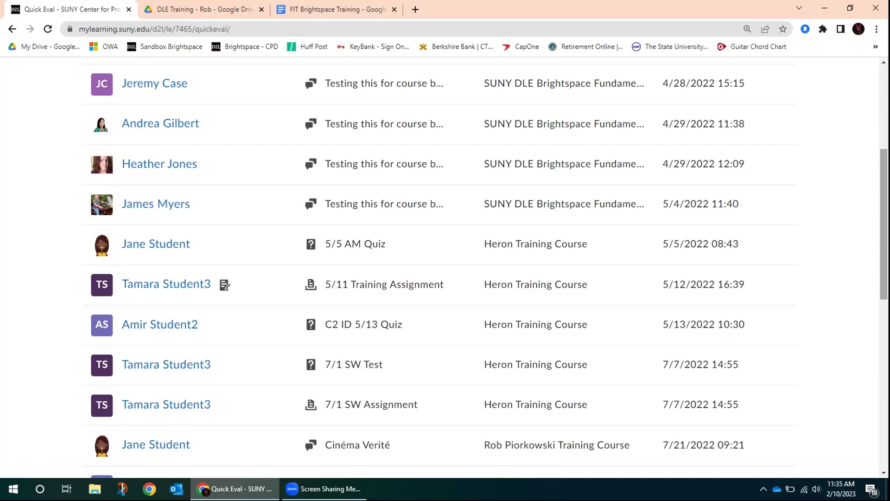
{"action": "scroll", "coordinate": [868, 160], "scroll_direction": "up", "scroll_amount": 4}
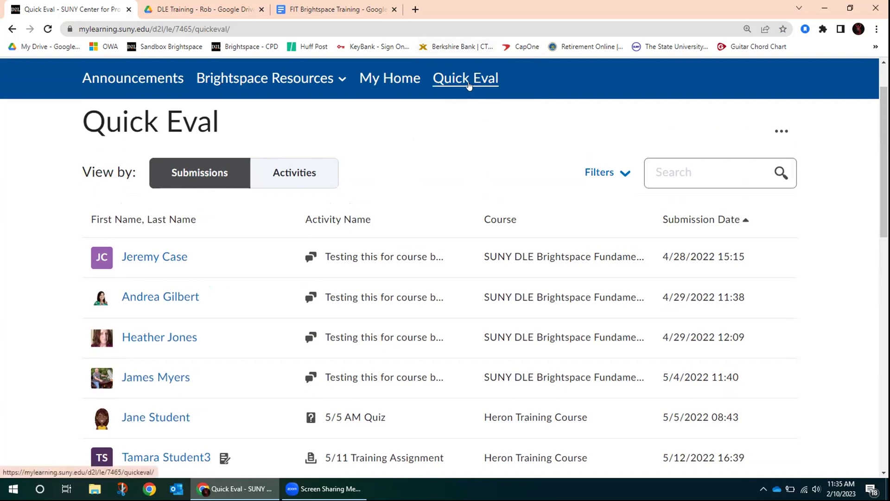
{"action": "scroll", "coordinate": [740, 155], "scroll_direction": "up", "scroll_amount": 1}
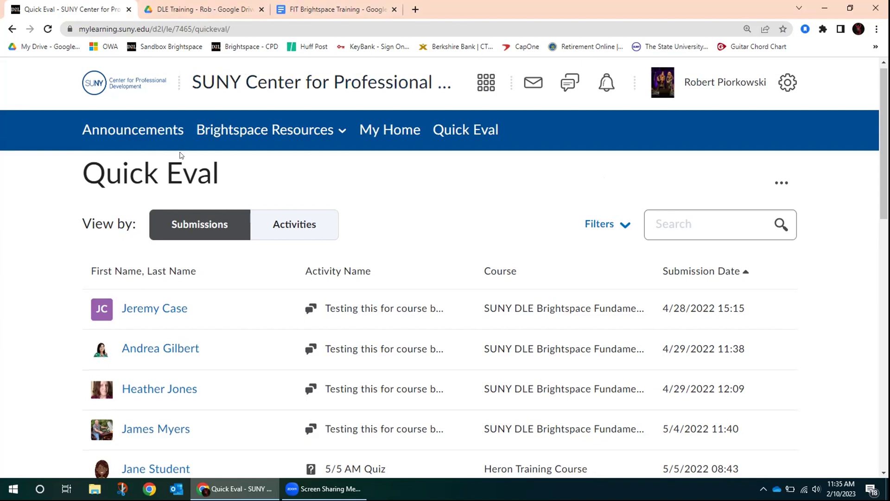
{"action": "scroll", "coordinate": [795, 113], "scroll_direction": "down", "scroll_amount": 5}
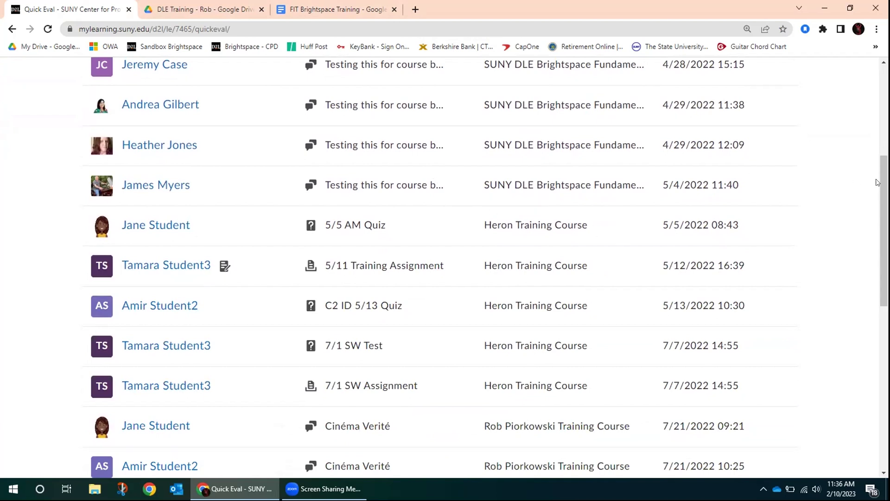
{"action": "scroll", "coordinate": [878, 182], "scroll_direction": "down", "scroll_amount": 3}
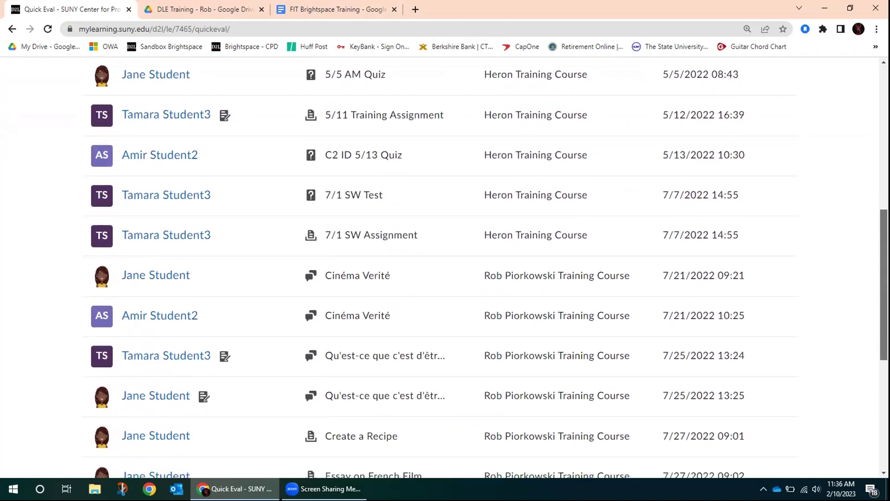
{"action": "scroll", "coordinate": [568, 166], "scroll_direction": "down", "scroll_amount": 1}
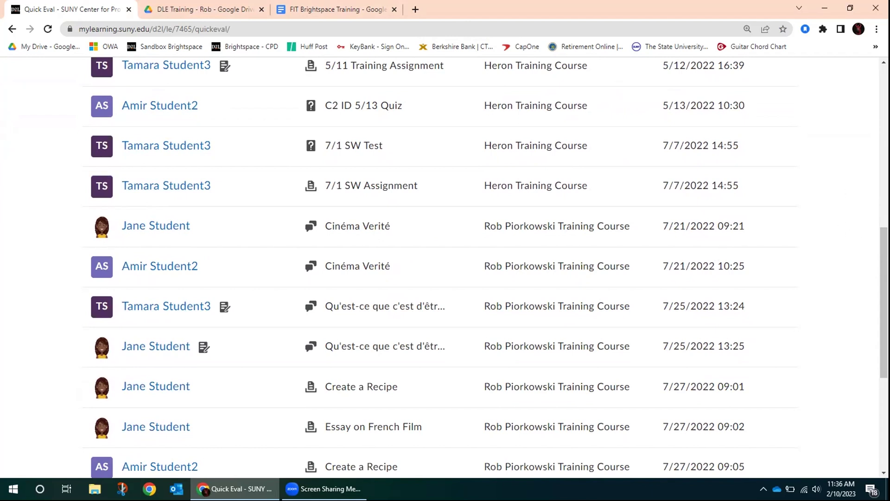
{"action": "left_click_drag", "start_coordinate": [883, 301], "coordinate": [875, 59]}
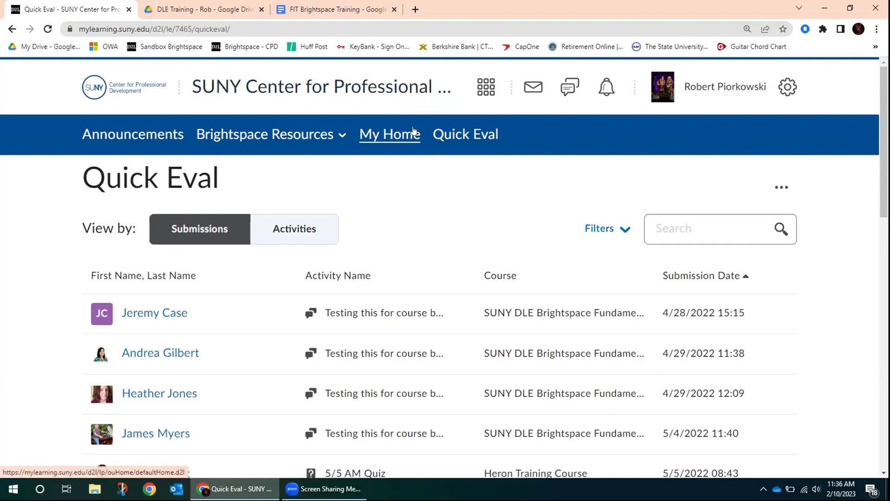
Step: Return to the My Home page and show the course tiles under My Courses
{"action": "left_click", "coordinate": [379, 132]}
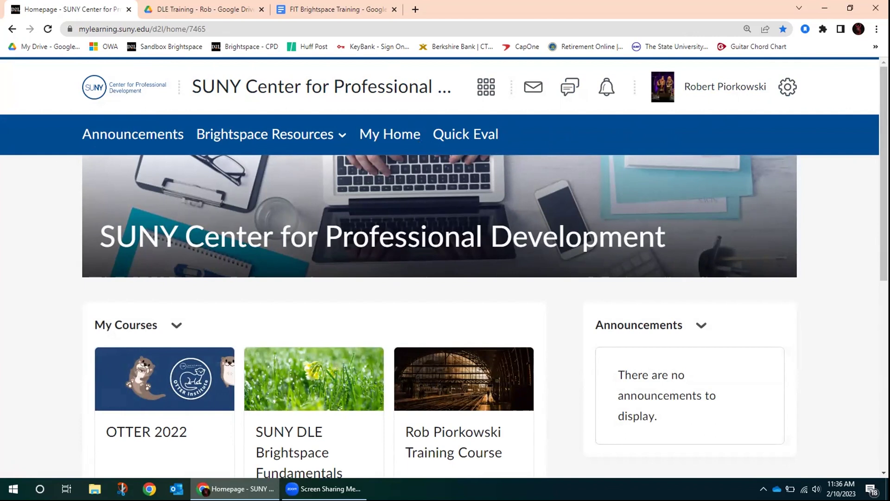
{"action": "scroll", "coordinate": [445, 267], "scroll_direction": "down", "scroll_amount": 5}
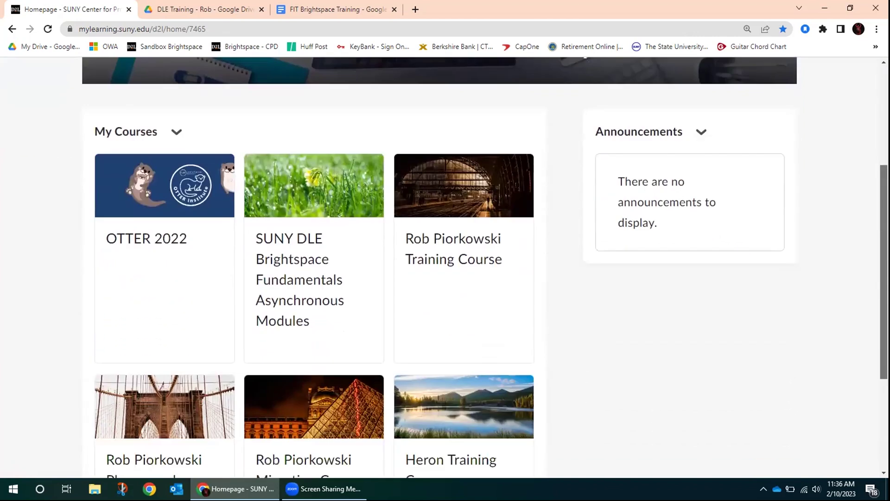
Step: Open the Playground course from the My Courses tiles and look over its homepage
{"action": "scroll", "coordinate": [791, 209], "scroll_direction": "down", "scroll_amount": 1}
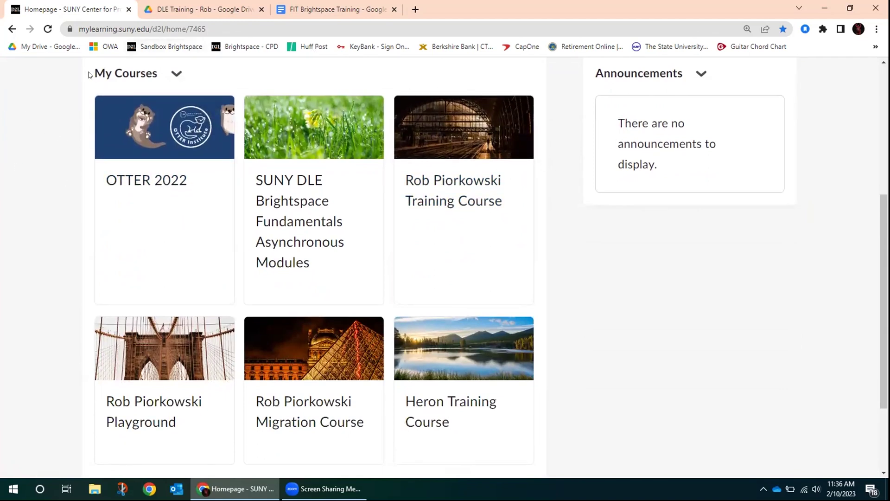
{"action": "left_click_drag", "start_coordinate": [93, 74], "coordinate": [159, 70]}
{"action": "left_click", "coordinate": [573, 144]}
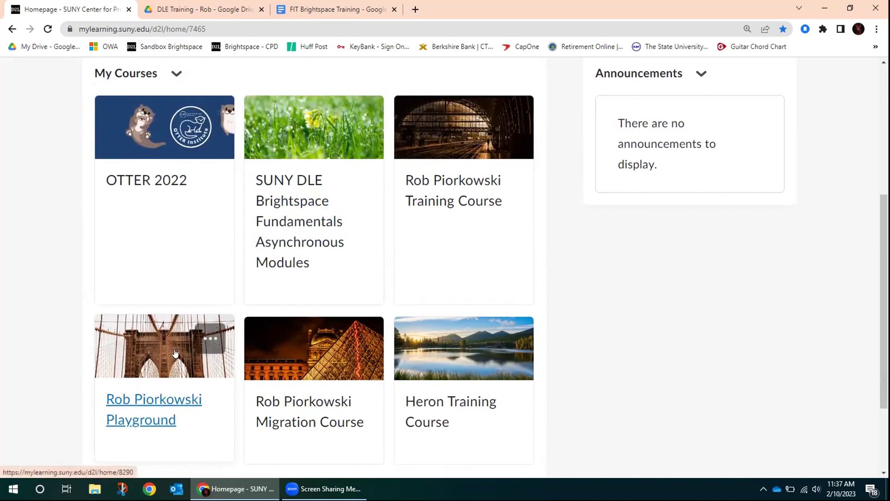
{"action": "left_click", "coordinate": [139, 397]}
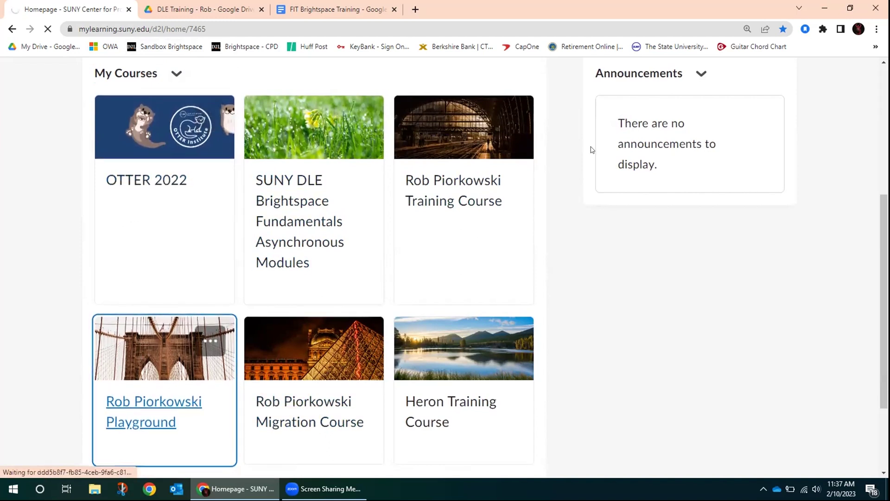
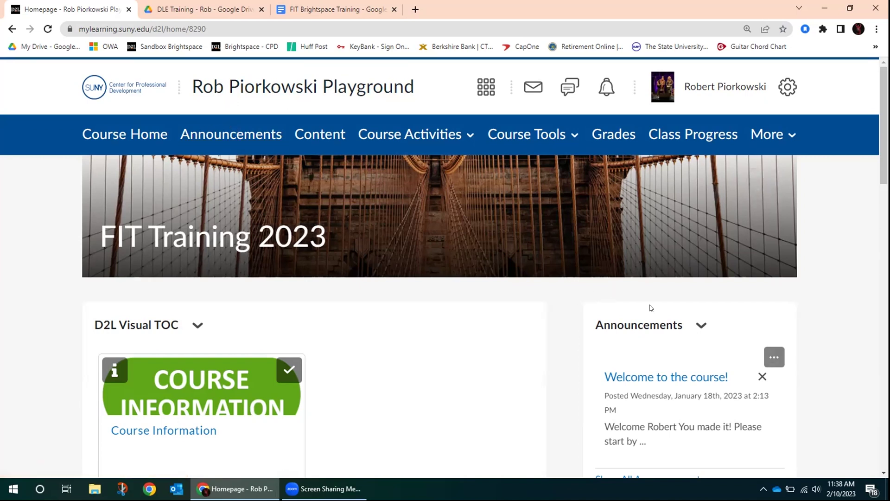
{"action": "scroll", "coordinate": [700, 304], "scroll_direction": "down", "scroll_amount": 3}
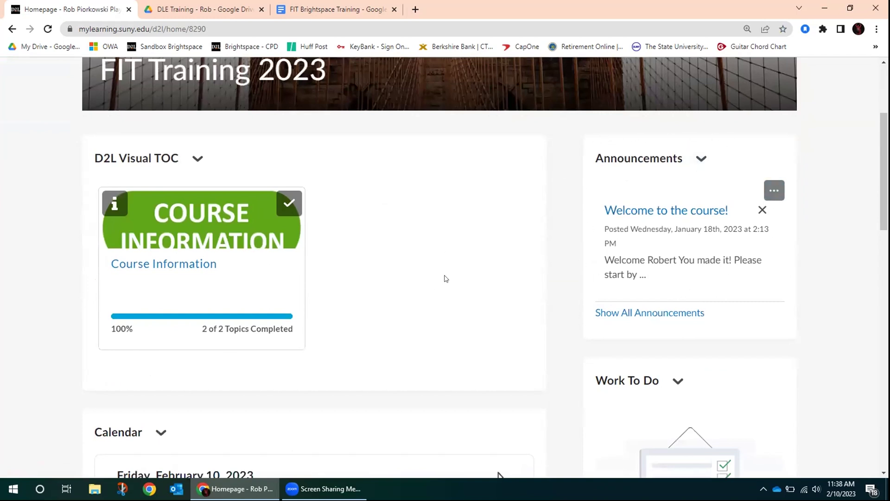
{"action": "scroll", "coordinate": [447, 277], "scroll_direction": "up", "scroll_amount": 2}
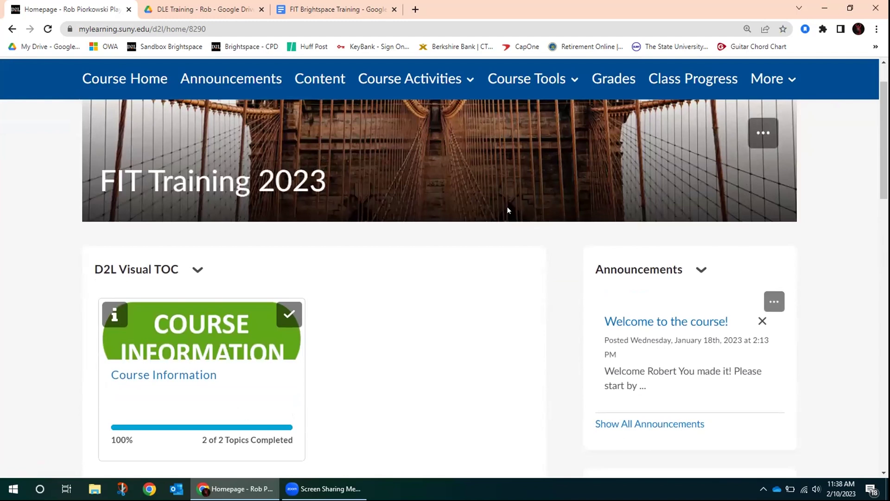
Step: Create a new course announcement with the headline "Please complete this week's assignment."
{"action": "left_click", "coordinate": [227, 77]}
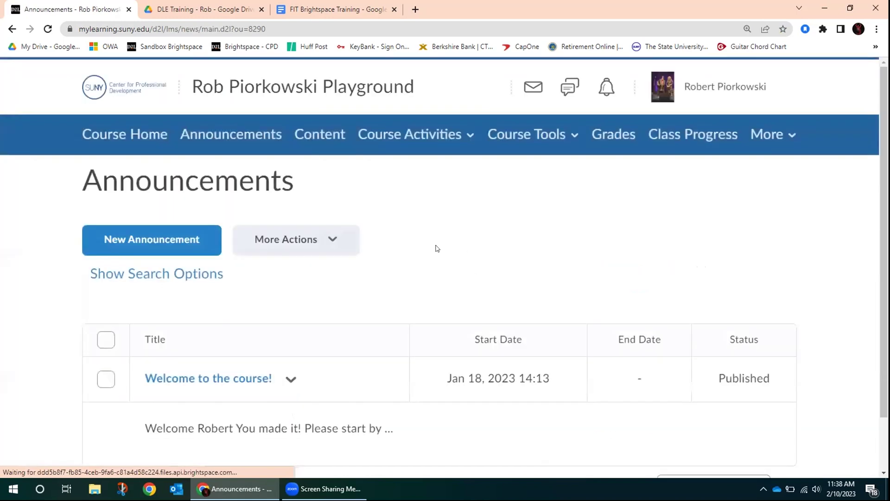
{"action": "left_click", "coordinate": [193, 238]}
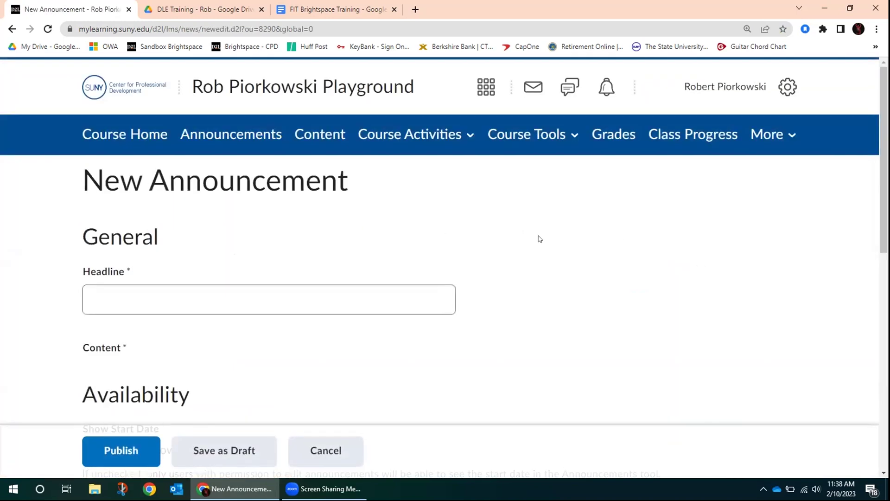
{"action": "left_click", "coordinate": [159, 290]}
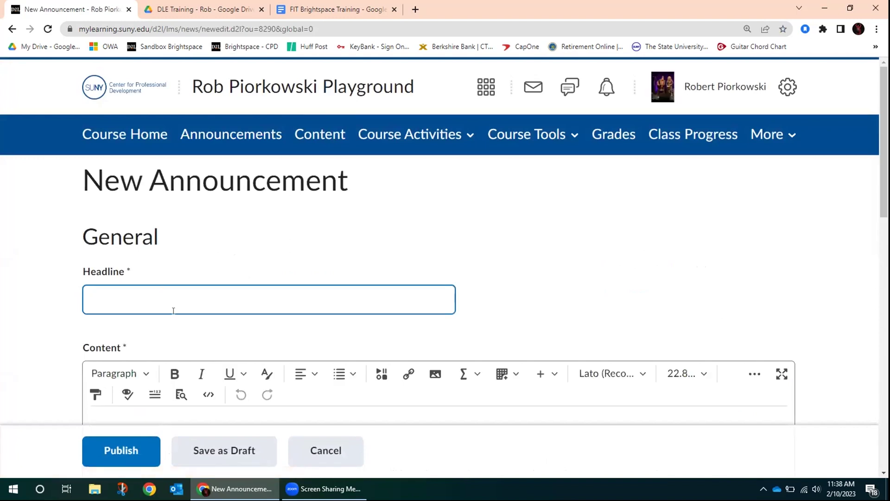
{"action": "type", "text": "Please complete thi"}
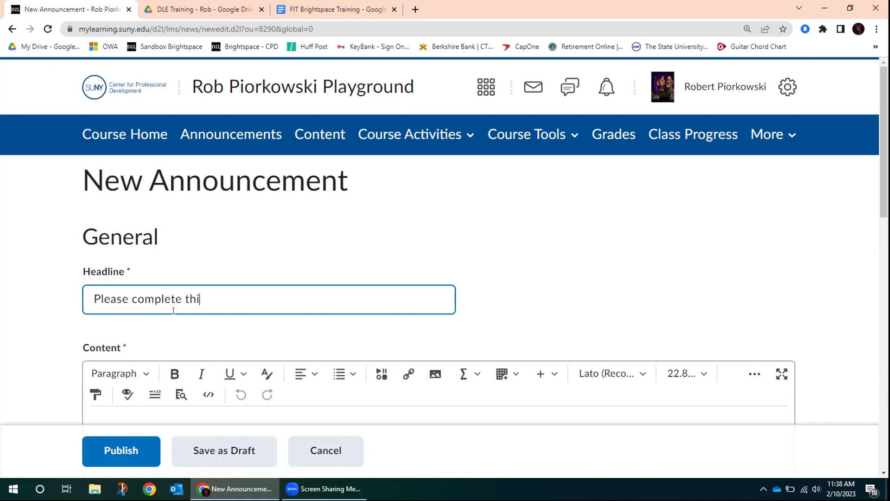
{"action": "type", "text": "s week's assignment"}
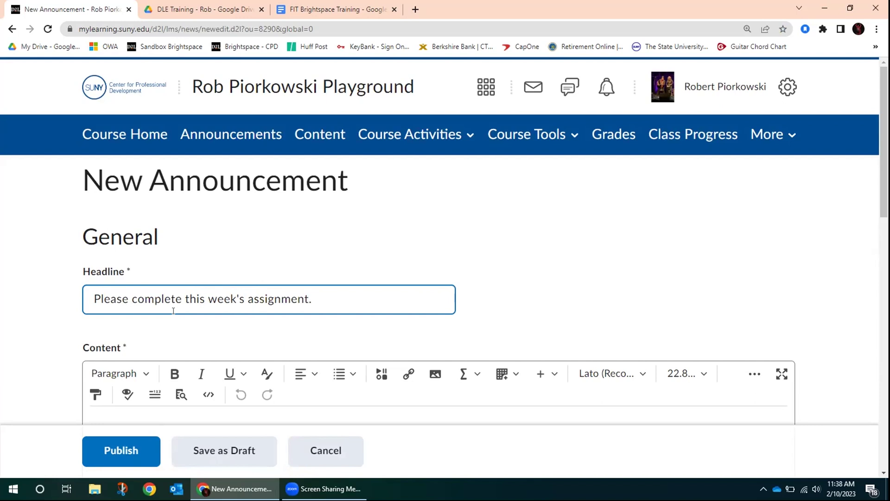
{"action": "type", "text": "."}
Step: Enter "Your assignment is due Friday ...." as the announcement's content
{"action": "scroll", "coordinate": [173, 308], "scroll_direction": "down", "scroll_amount": 5}
{"action": "left_click", "coordinate": [309, 186]}
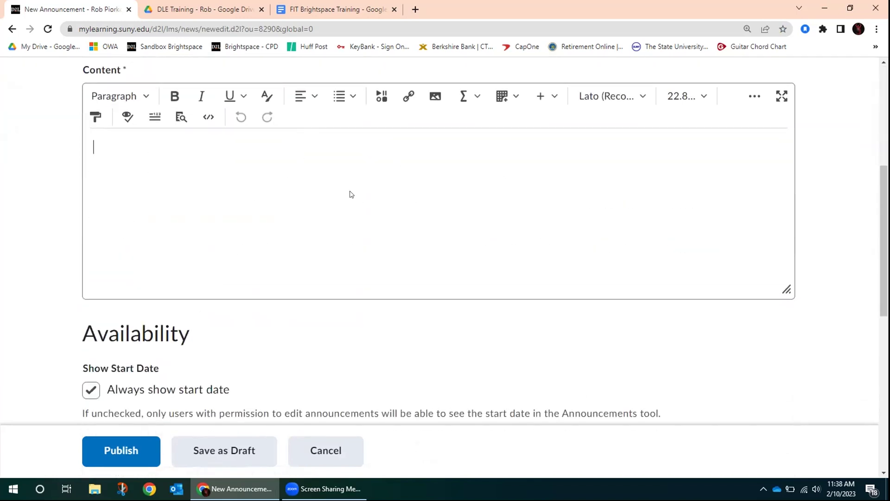
{"action": "type", "text": "Your assign"}
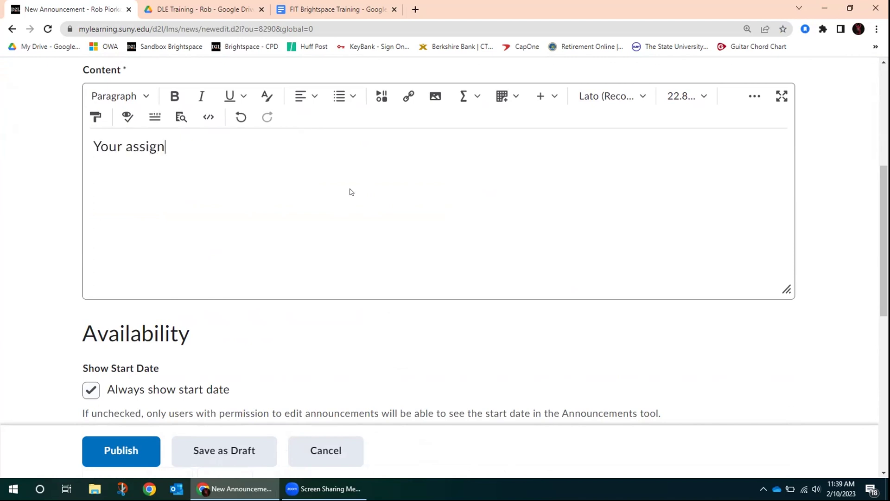
{"action": "type", "text": "ment is due Fr"}
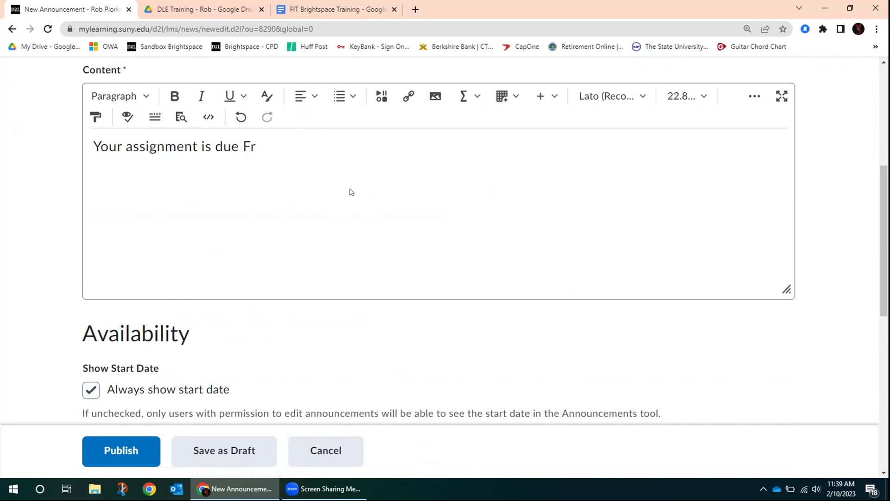
{"action": "type", "text": "iday ...."}
Step: Review the announcement's availability dates, attachment options and additional release conditions, then publish it
{"action": "scroll", "coordinate": [297, 307], "scroll_direction": "down", "scroll_amount": 1}
{"action": "scroll", "coordinate": [308, 299], "scroll_direction": "down", "scroll_amount": 3}
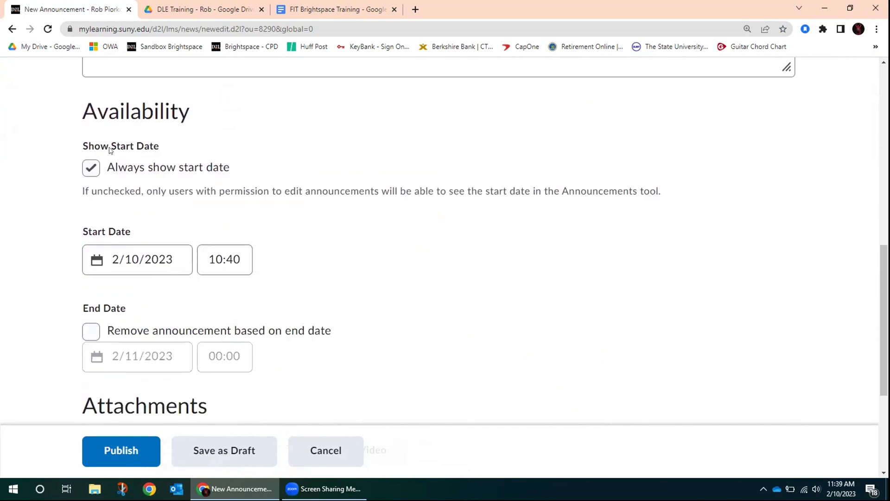
{"action": "scroll", "coordinate": [332, 255], "scroll_direction": "down", "scroll_amount": 3}
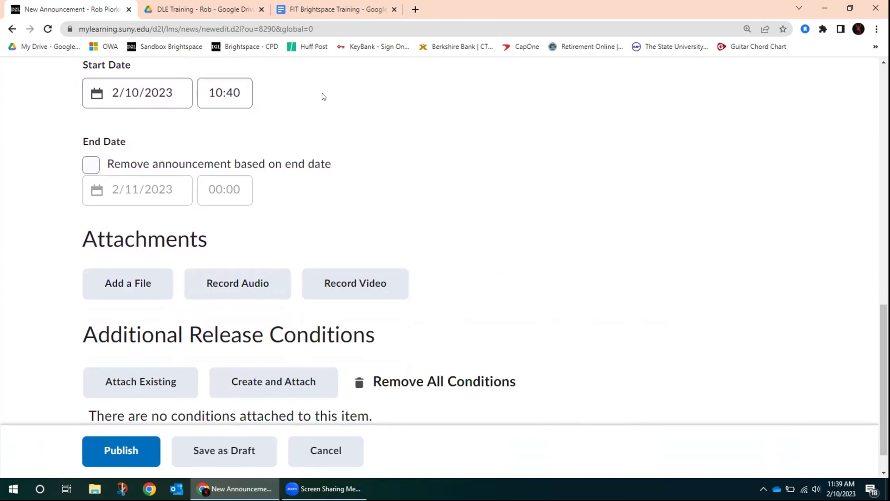
{"action": "scroll", "coordinate": [367, 136], "scroll_direction": "up", "scroll_amount": 1}
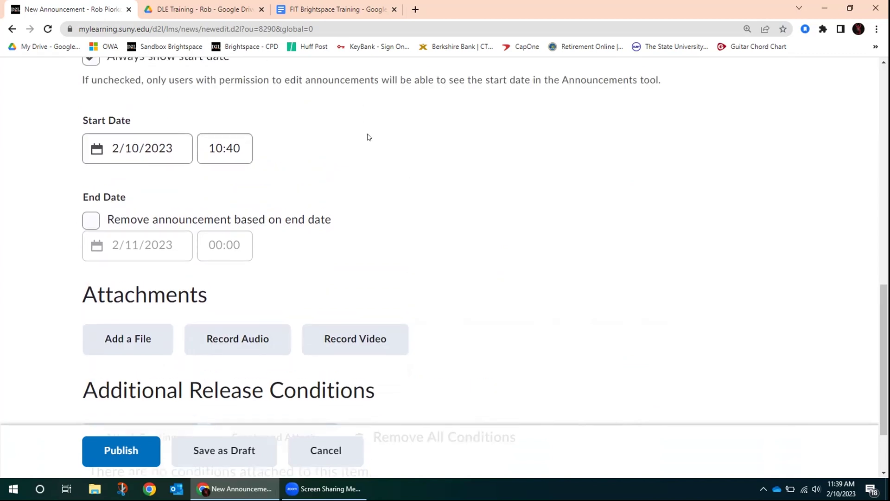
{"action": "scroll", "coordinate": [368, 137], "scroll_direction": "down", "scroll_amount": 2}
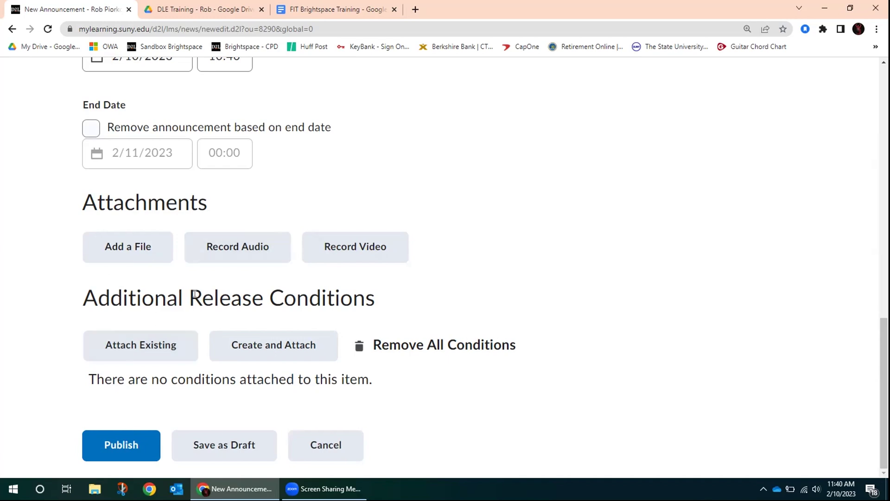
{"action": "left_click_drag", "start_coordinate": [191, 293], "coordinate": [427, 292]}
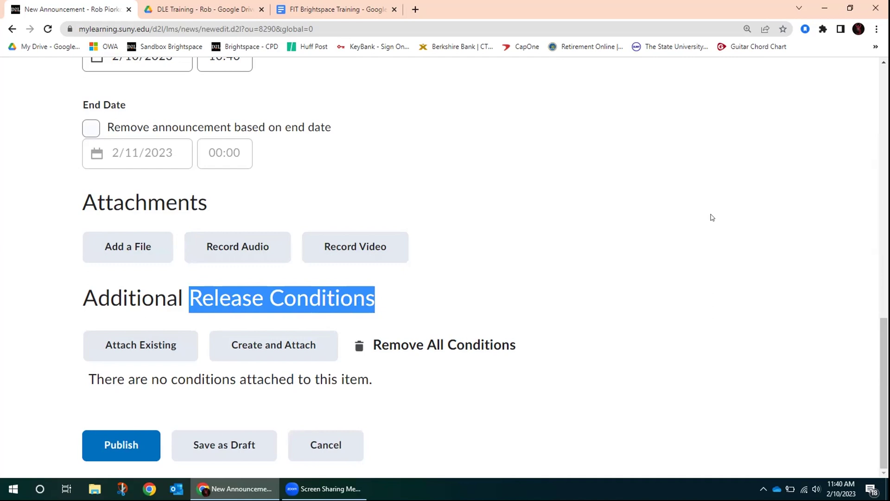
{"action": "left_click", "coordinate": [654, 170]}
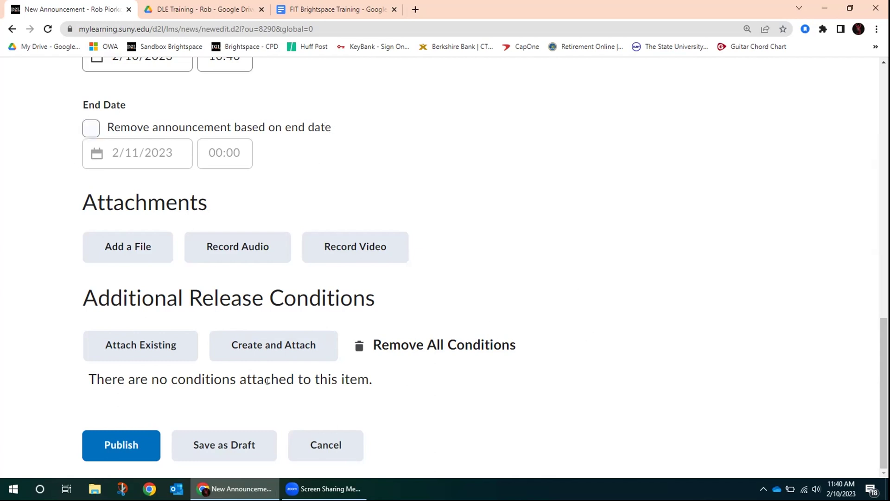
{"action": "left_click", "coordinate": [120, 444]}
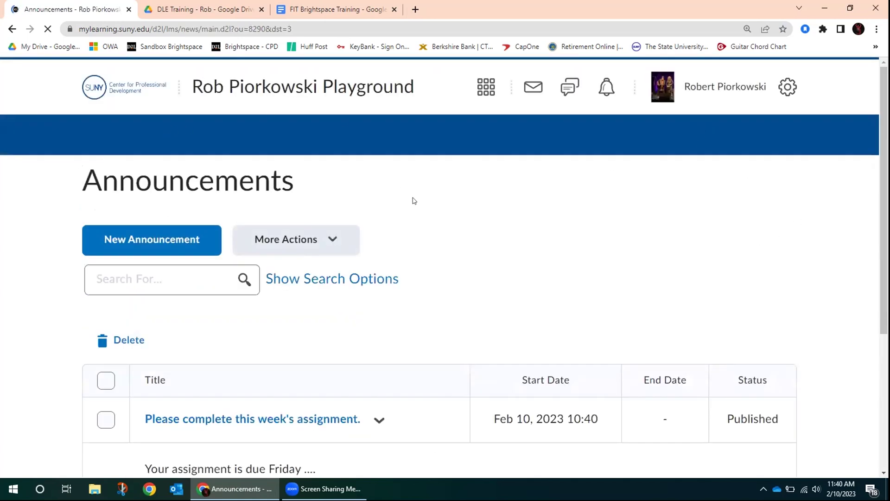
Step: Look over the course's announcements list, checking the titles, start dates and publication status
{"action": "scroll", "coordinate": [562, 200], "scroll_direction": "down", "scroll_amount": 4}
{"action": "scroll", "coordinate": [562, 201], "scroll_direction": "up", "scroll_amount": 4}
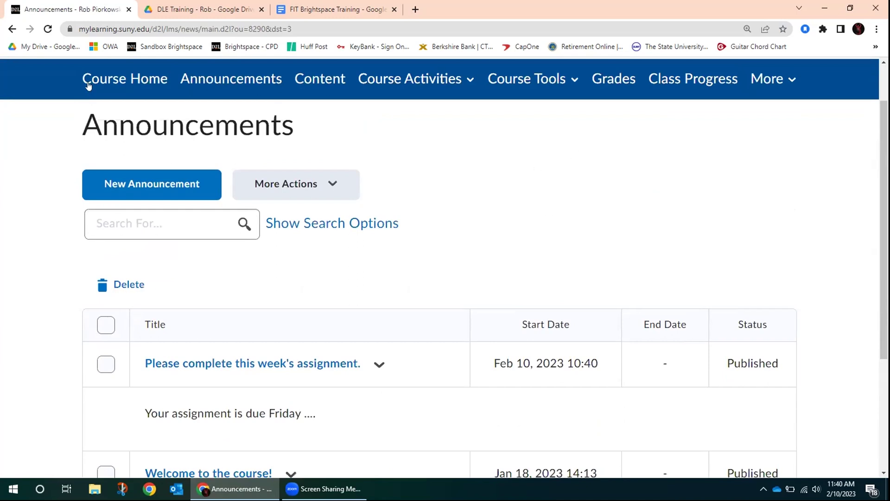
{"action": "scroll", "coordinate": [496, 205], "scroll_direction": "down", "scroll_amount": 1}
{"action": "scroll", "coordinate": [498, 204], "scroll_direction": "down", "scroll_amount": 1}
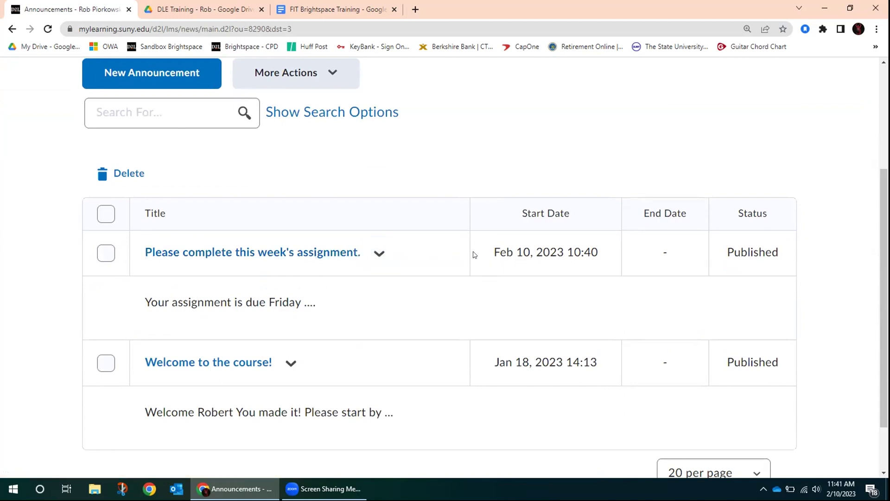
{"action": "scroll", "coordinate": [469, 123], "scroll_direction": "up", "scroll_amount": 1}
{"action": "scroll", "coordinate": [469, 132], "scroll_direction": "up", "scroll_amount": 3}
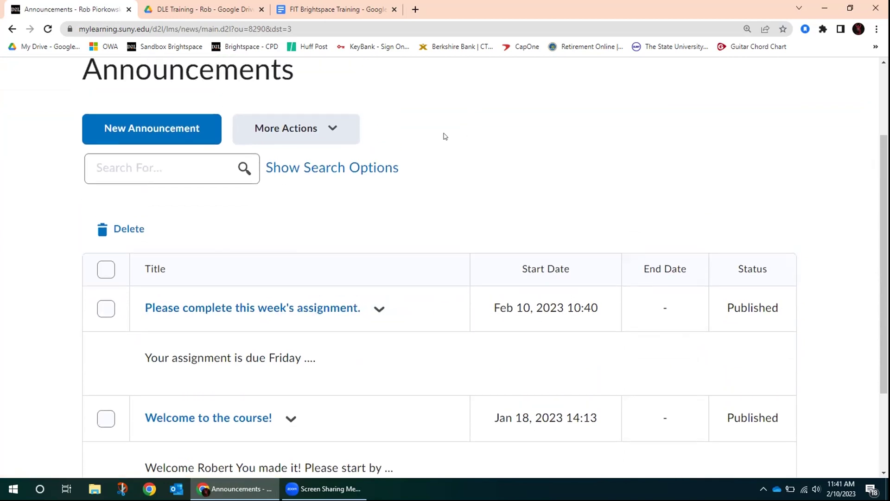
Step: Return to the course homepage and check the new announcement in the Announcements widget
{"action": "left_click", "coordinate": [121, 136]}
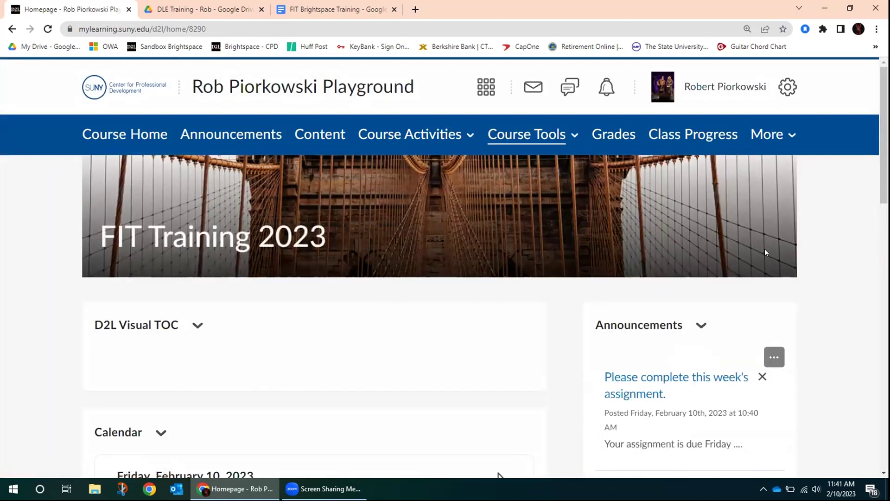
{"action": "scroll", "coordinate": [850, 232], "scroll_direction": "down", "scroll_amount": 3}
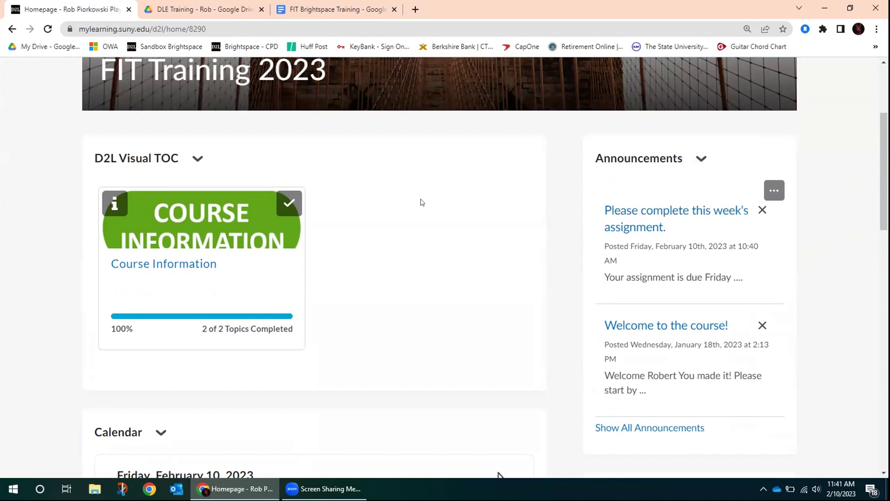
{"action": "scroll", "coordinate": [445, 194], "scroll_direction": "up", "scroll_amount": 3}
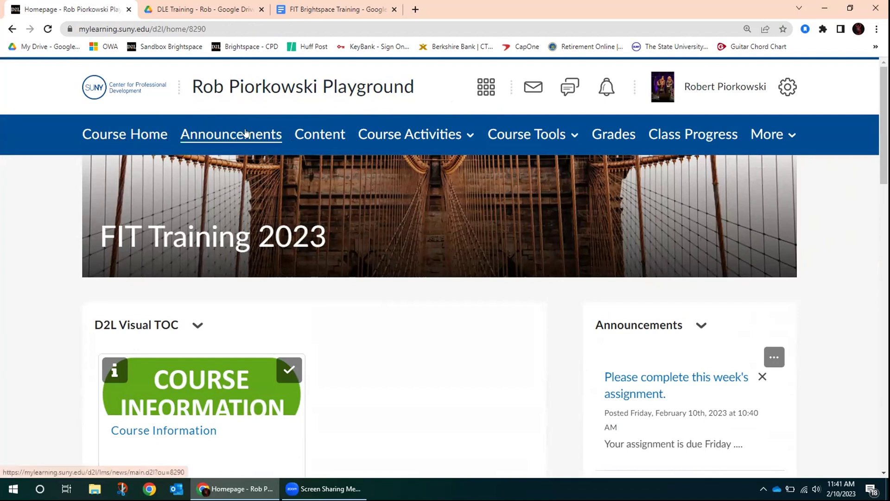
Step: Open the course content, show the full Table of Contents, and collapse the Course Information module
{"action": "left_click", "coordinate": [323, 135]}
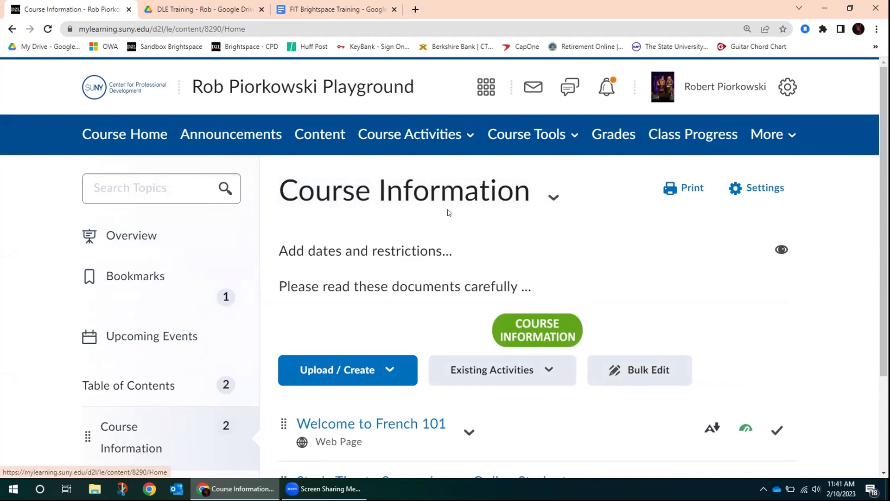
{"action": "scroll", "coordinate": [450, 211], "scroll_direction": "down", "scroll_amount": 3}
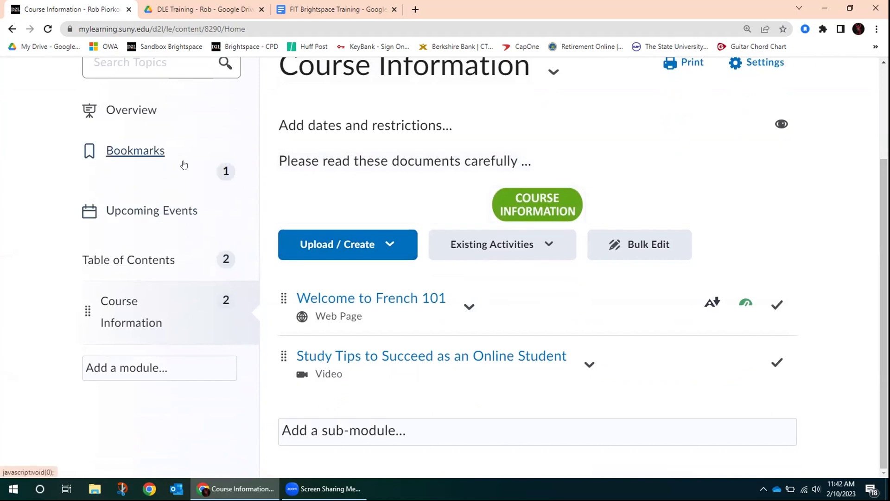
{"action": "left_click", "coordinate": [132, 259]}
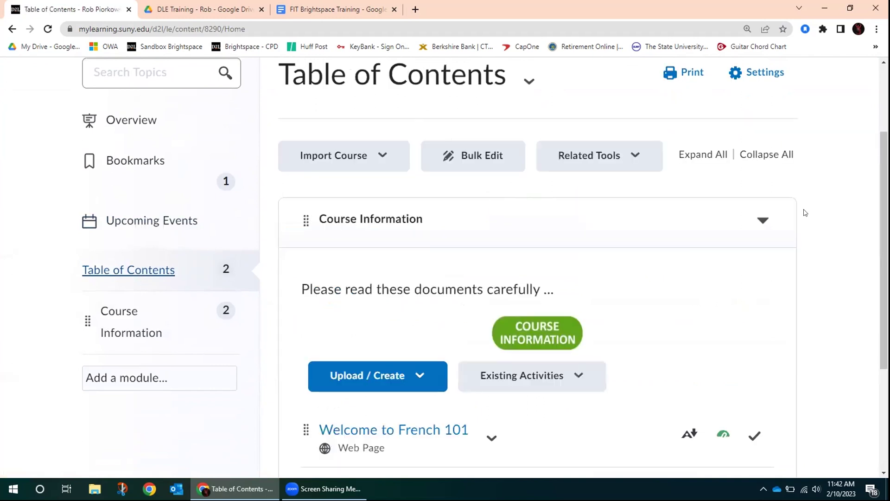
{"action": "left_click", "coordinate": [762, 221]}
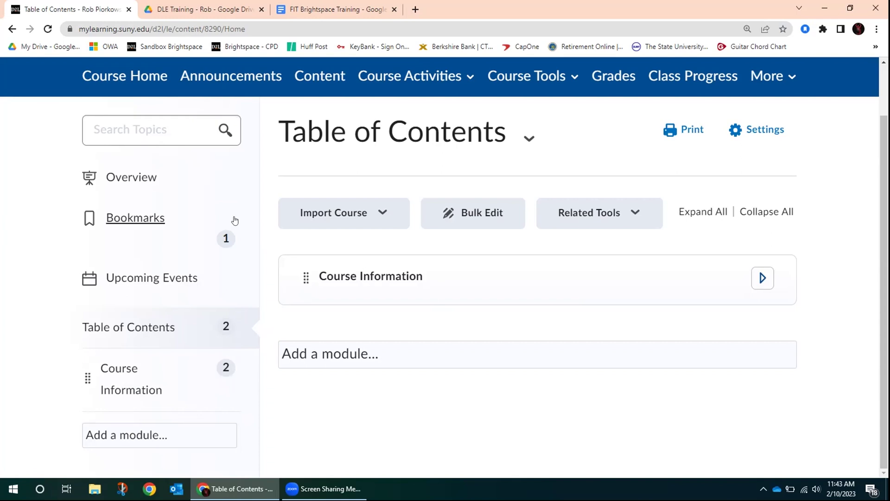
Step: View the D2L Visual TOC on the course homepage, then return to the content's Table of Contents
{"action": "left_click", "coordinate": [129, 80]}
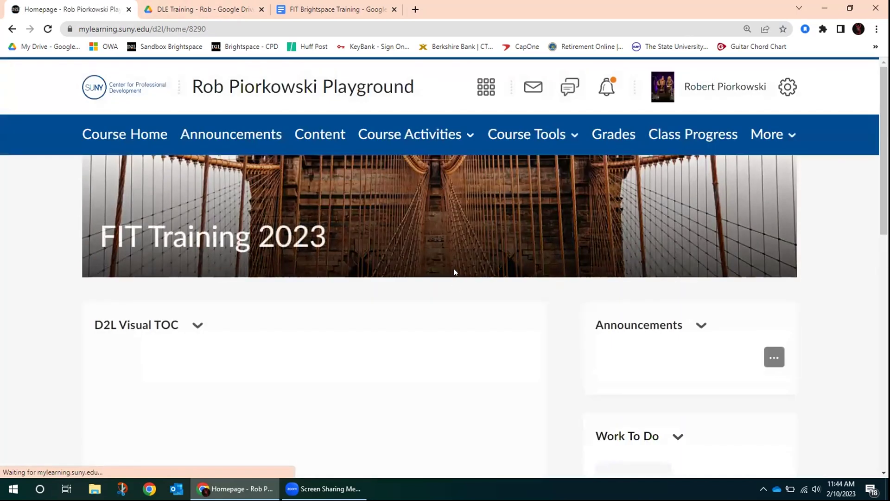
{"action": "scroll", "coordinate": [474, 299], "scroll_direction": "down", "scroll_amount": 2}
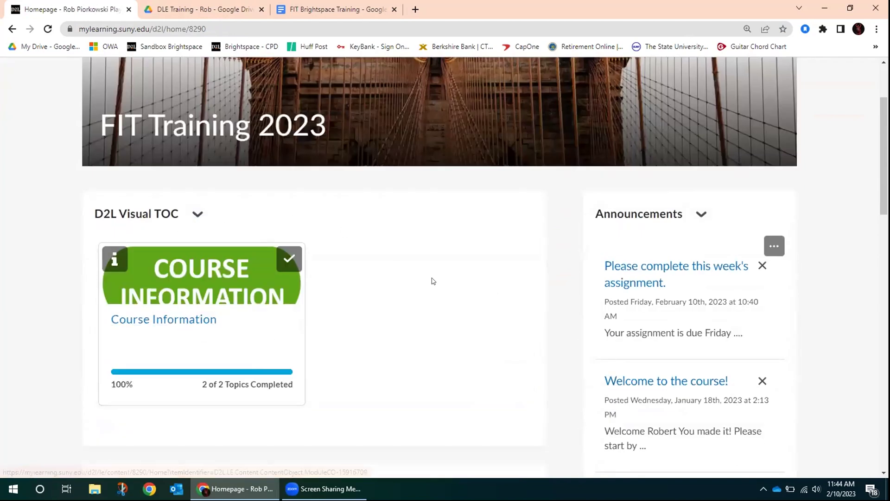
{"action": "scroll", "coordinate": [383, 190], "scroll_direction": "up", "scroll_amount": 2}
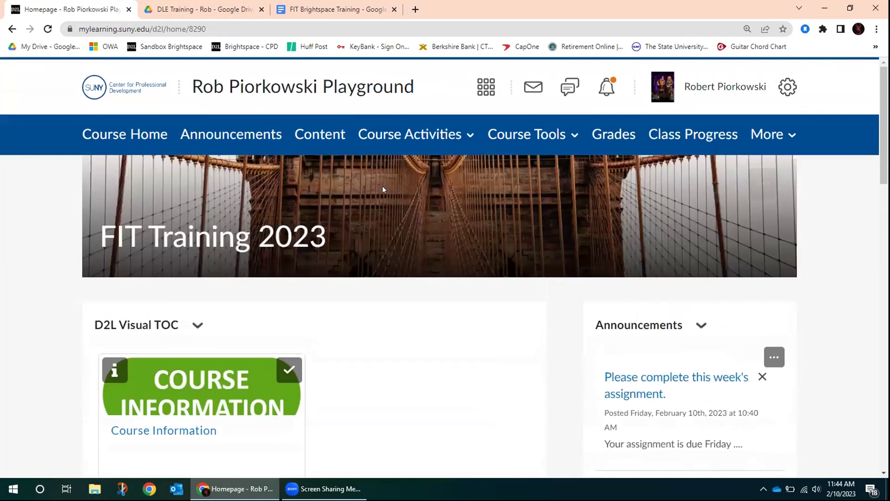
{"action": "left_click", "coordinate": [318, 133]}
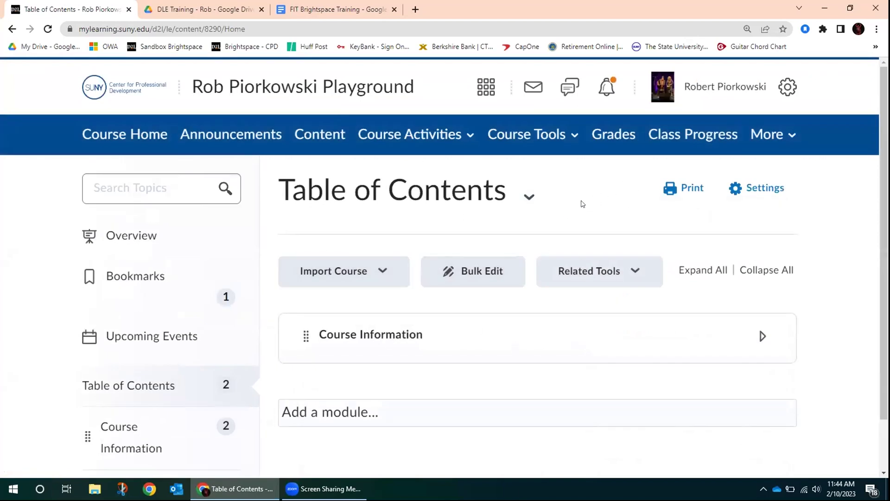
Step: Expand the Course Information module in the Table of Contents, look over its description and topics, and collapse it again
{"action": "scroll", "coordinate": [584, 204], "scroll_direction": "down", "scroll_amount": 1}
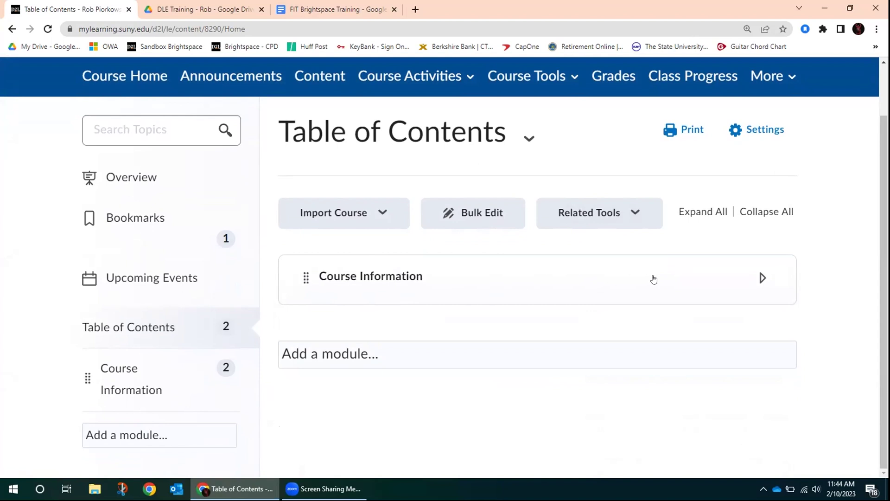
{"action": "left_click", "coordinate": [762, 279]}
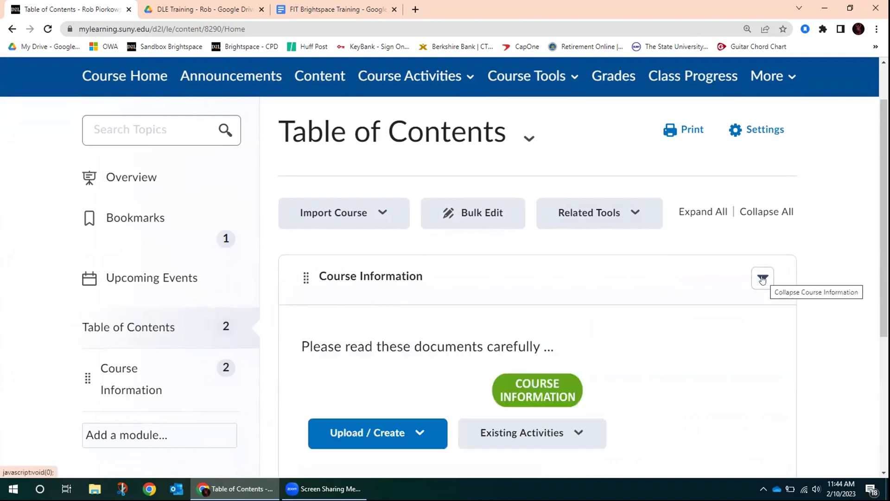
{"action": "scroll", "coordinate": [706, 335], "scroll_direction": "down", "scroll_amount": 1}
{"action": "scroll", "coordinate": [703, 334], "scroll_direction": "down", "scroll_amount": 1}
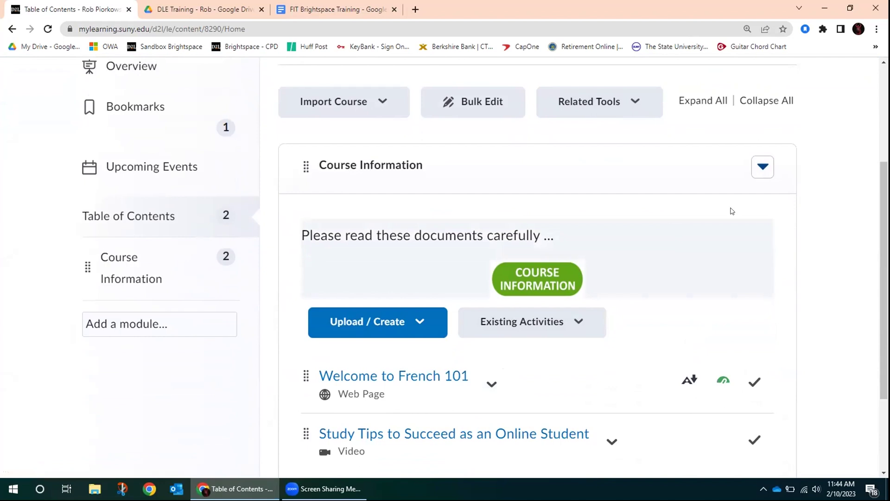
{"action": "left_click", "coordinate": [766, 167]}
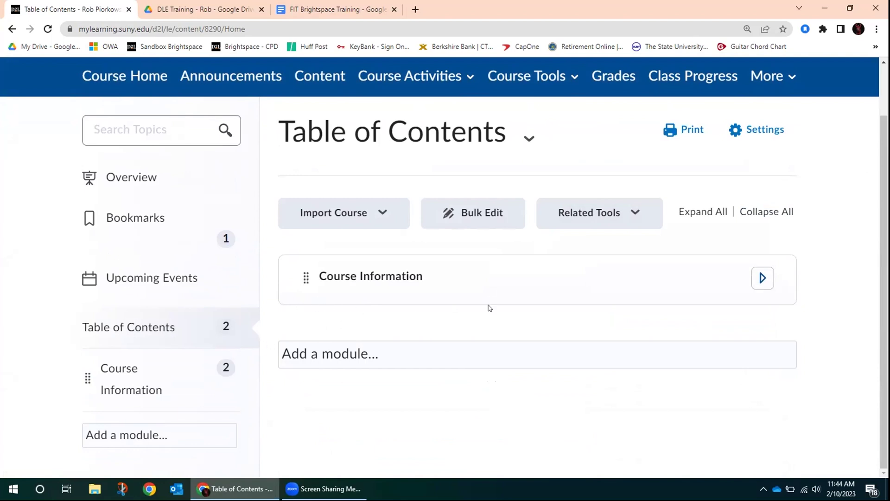
{"action": "scroll", "coordinate": [619, 155], "scroll_direction": "up", "scroll_amount": 2}
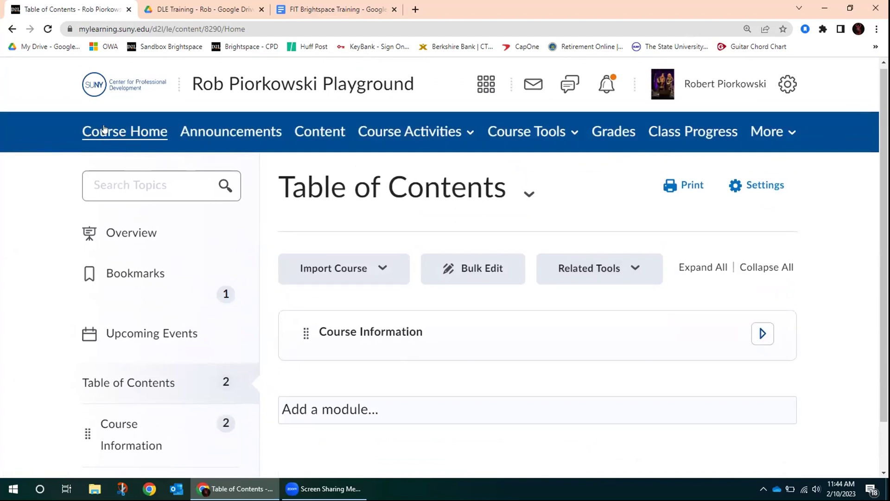
Step: Return to the course homepage and look through the Course Activities options, from Discussions to Surveys
{"action": "left_click", "coordinate": [130, 131]}
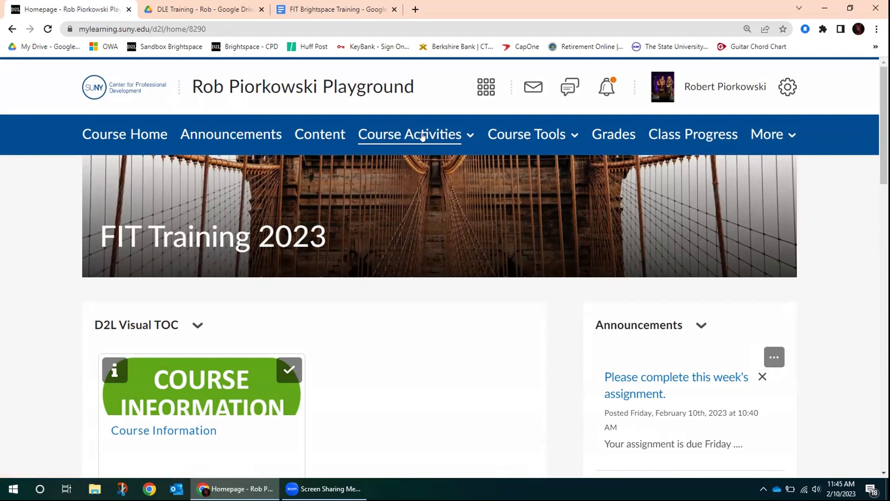
{"action": "left_click", "coordinate": [469, 136]}
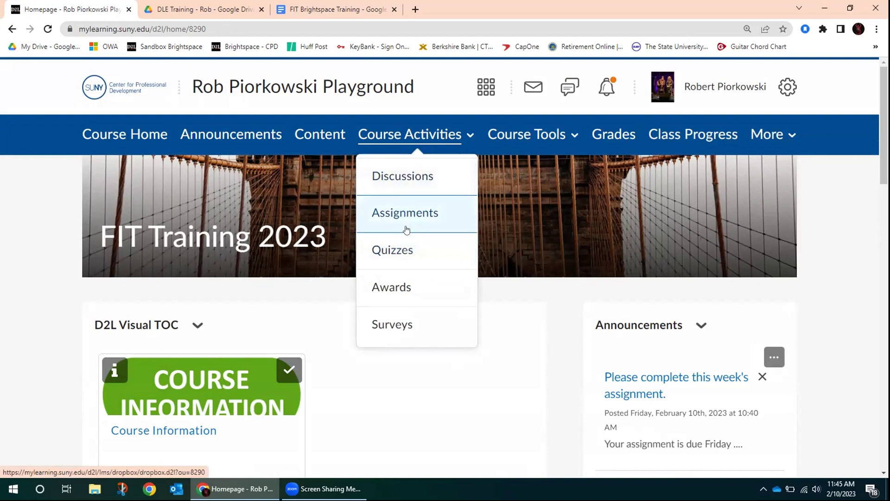
{"action": "left_click", "coordinate": [821, 175]}
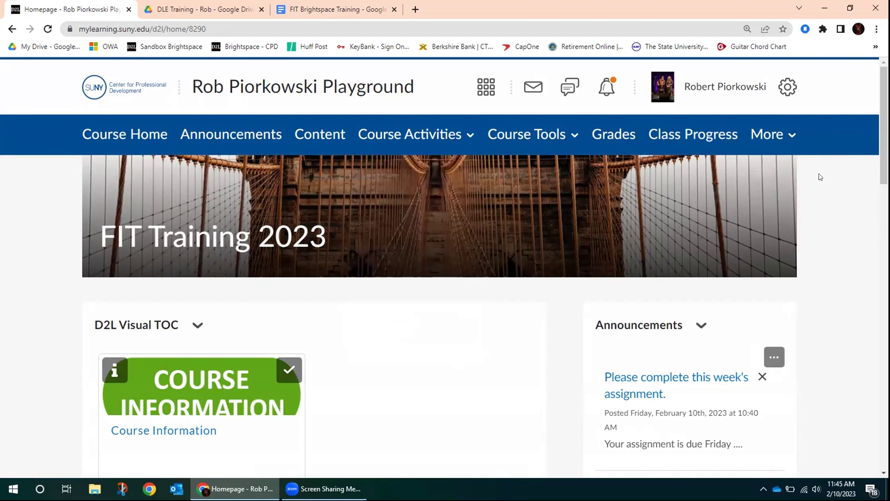
Step: Look through the Course Tools options on the course homepage and open Course Admin
{"action": "left_click", "coordinate": [575, 136]}
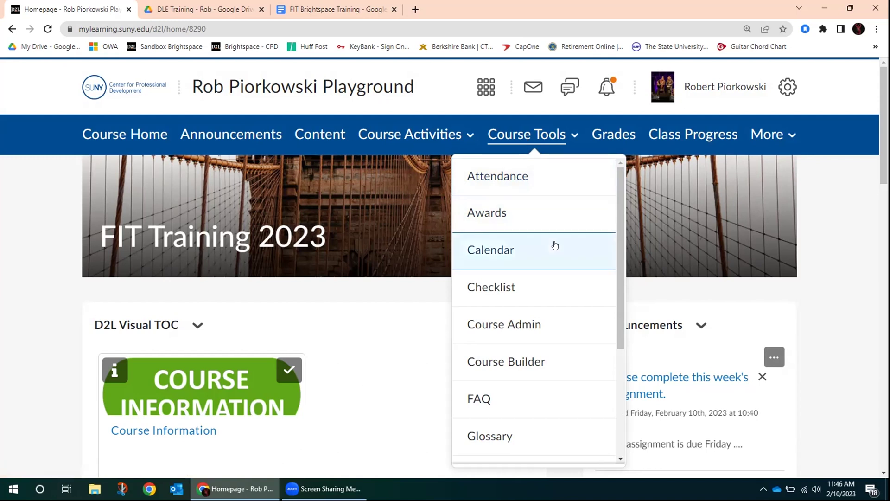
{"action": "left_click_drag", "start_coordinate": [617, 190], "coordinate": [617, 244]}
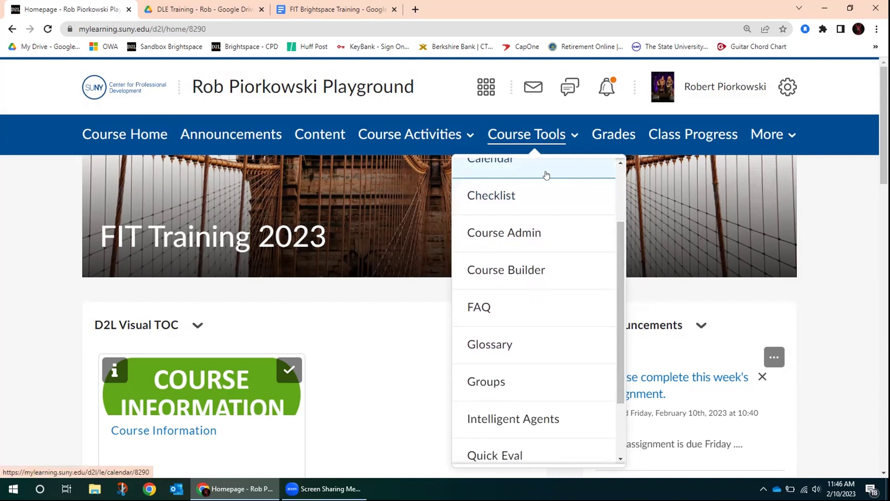
{"action": "scroll", "coordinate": [583, 201], "scroll_direction": "up", "scroll_amount": 3}
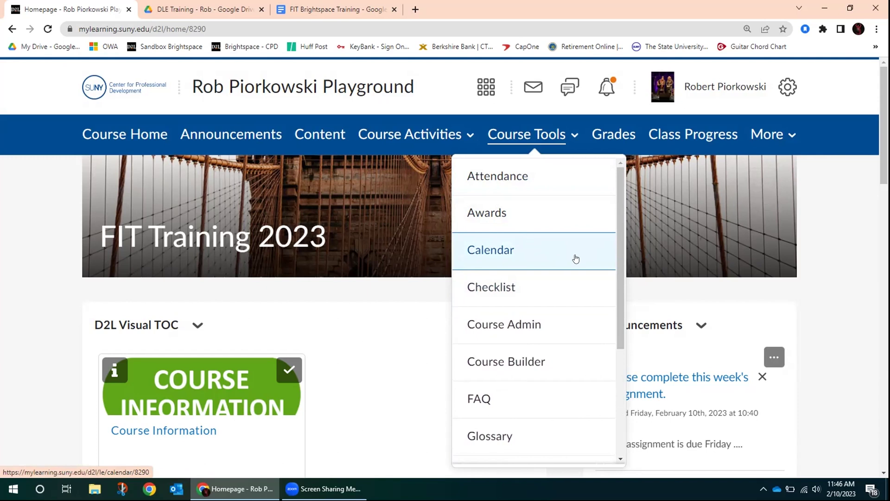
{"action": "left_click_drag", "start_coordinate": [620, 188], "coordinate": [622, 233]}
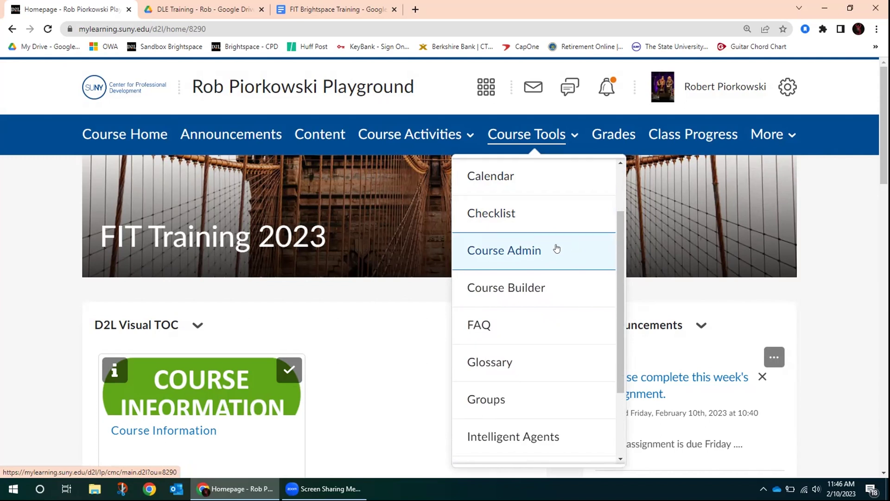
{"action": "left_click", "coordinate": [497, 253]}
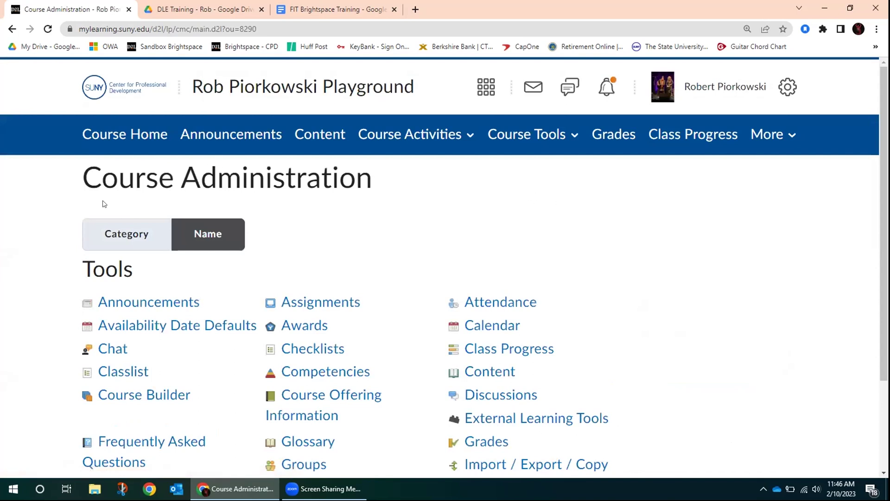
Step: View the Course Administration tools grouped by category, and switch back to listing them by name
{"action": "left_click", "coordinate": [129, 232]}
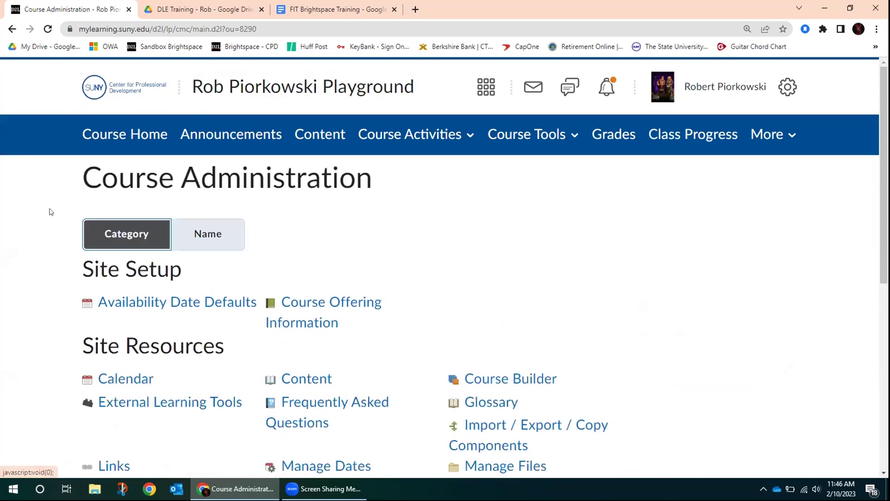
{"action": "scroll", "coordinate": [179, 213], "scroll_direction": "down", "scroll_amount": 3}
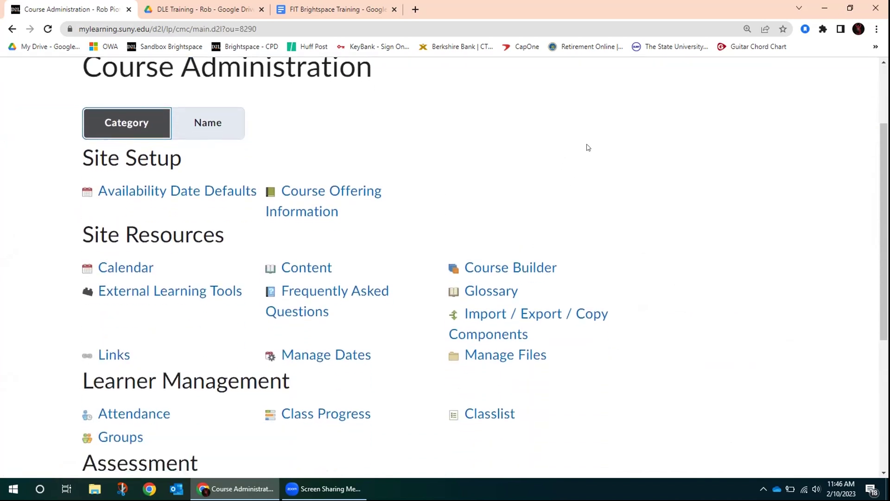
{"action": "left_click", "coordinate": [217, 126]}
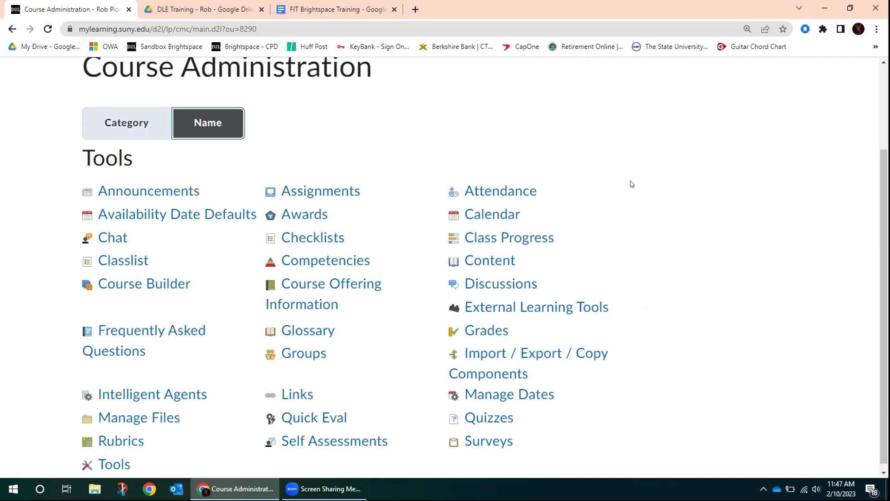
{"action": "scroll", "coordinate": [628, 183], "scroll_direction": "down", "scroll_amount": 1}
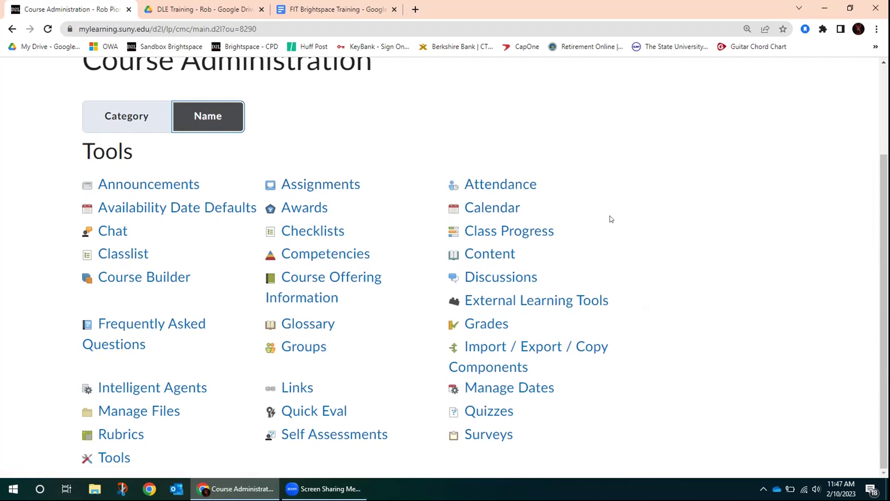
Step: Open Class Progress from the Course Administration tools, and go back to Course Admin
{"action": "left_click", "coordinate": [491, 235]}
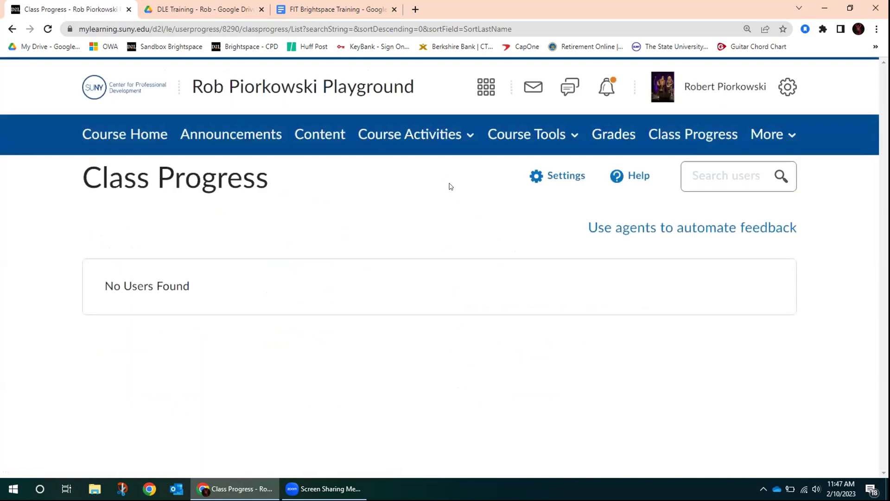
{"action": "left_click", "coordinate": [538, 136]}
{"action": "left_click", "coordinate": [531, 325]}
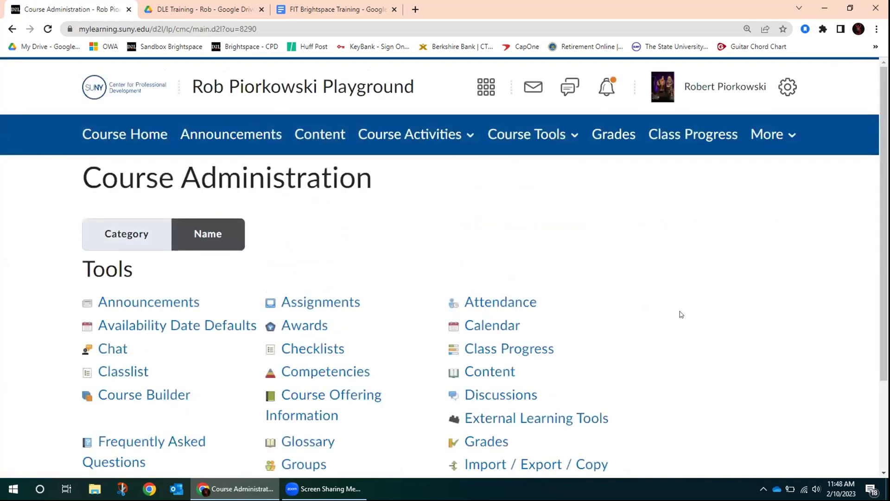
Step: Compare the full list of Course Administration tools with the options offered under Course Tools
{"action": "scroll", "coordinate": [680, 307], "scroll_direction": "down", "scroll_amount": 2}
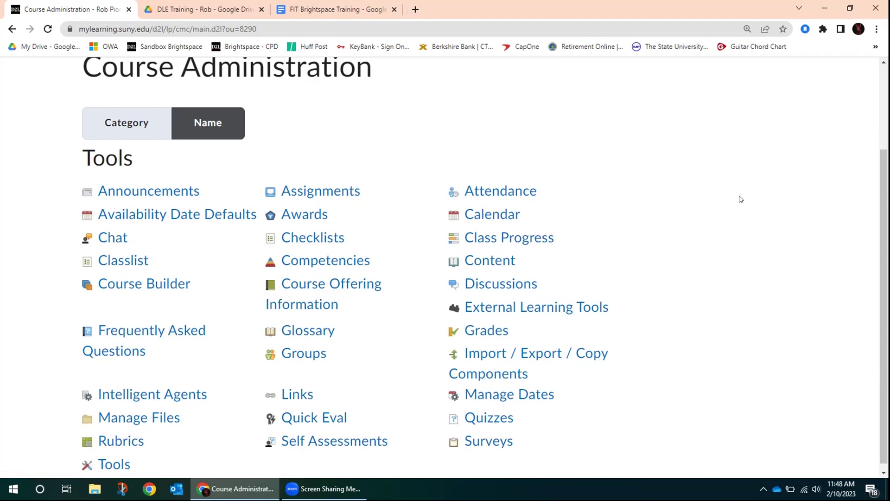
{"action": "scroll", "coordinate": [483, 148], "scroll_direction": "up", "scroll_amount": 3}
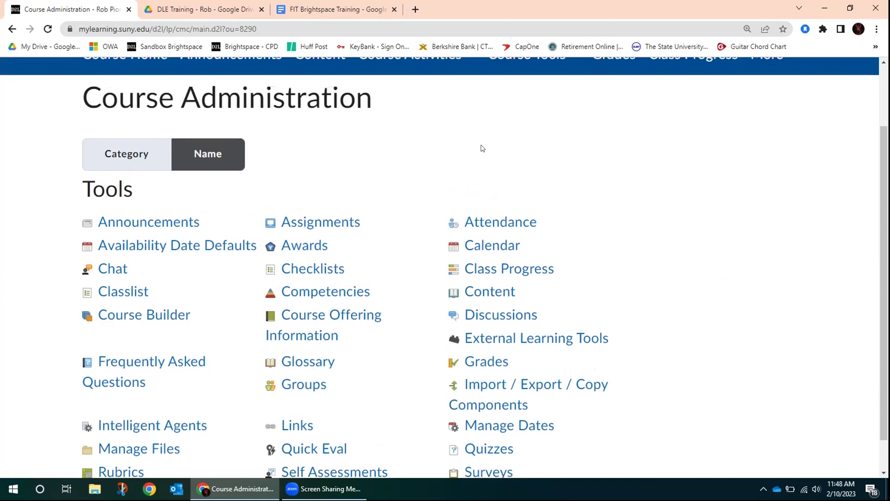
{"action": "left_click", "coordinate": [562, 136]}
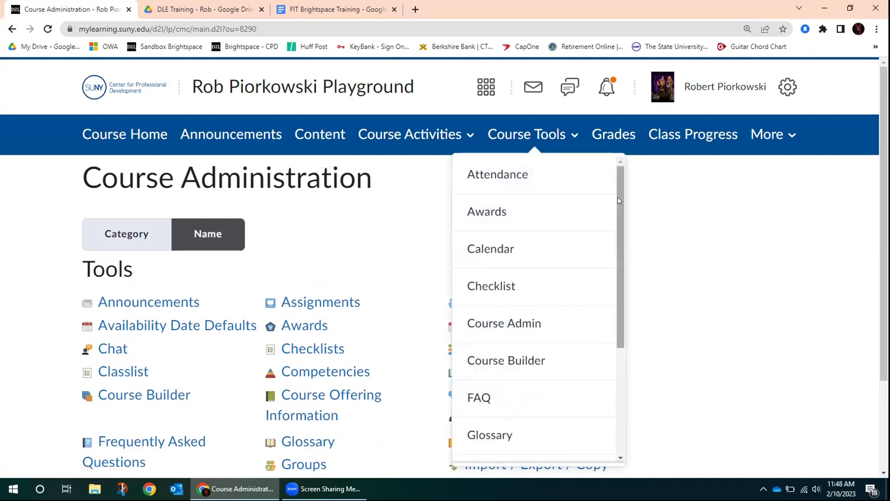
{"action": "left_click_drag", "start_coordinate": [618, 196], "coordinate": [618, 230]}
{"action": "left_click", "coordinate": [673, 225]}
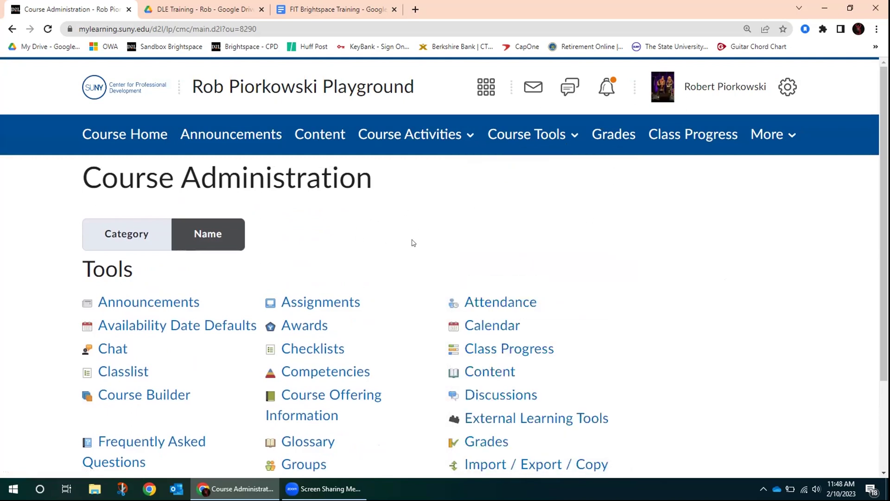
{"action": "scroll", "coordinate": [415, 237], "scroll_direction": "down", "scroll_amount": 3}
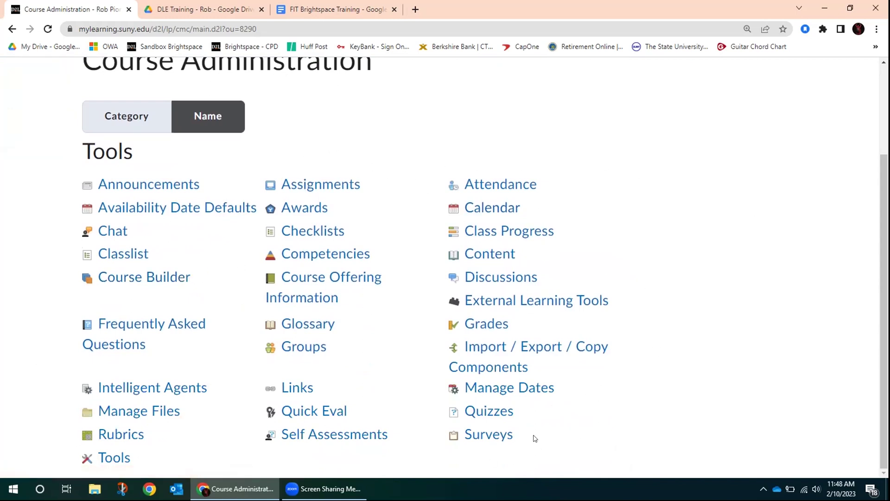
{"action": "scroll", "coordinate": [747, 297], "scroll_direction": "up", "scroll_amount": 3}
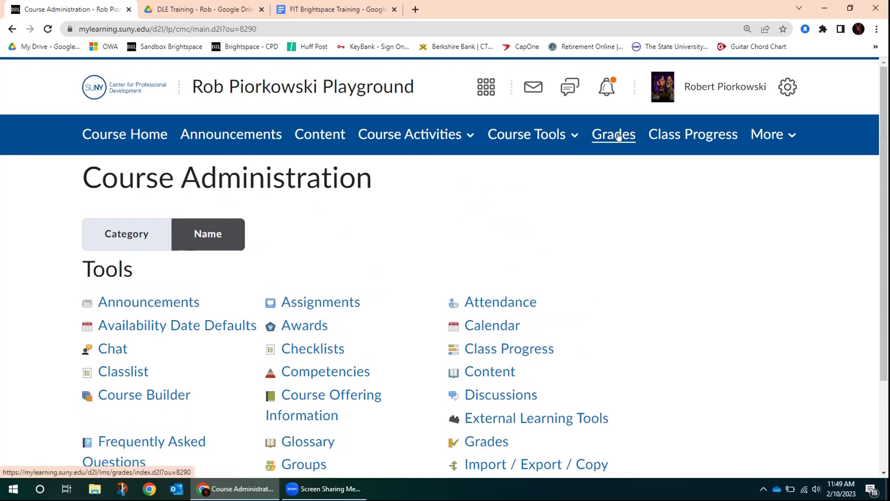
Step: Open the course's Grades and look over the Enter Grades page
{"action": "left_click", "coordinate": [618, 136]}
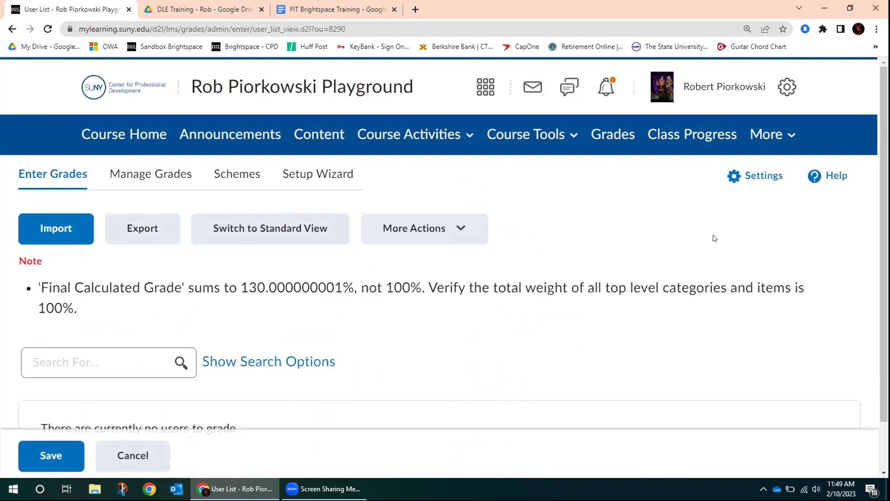
{"action": "scroll", "coordinate": [708, 238], "scroll_direction": "down", "scroll_amount": 1}
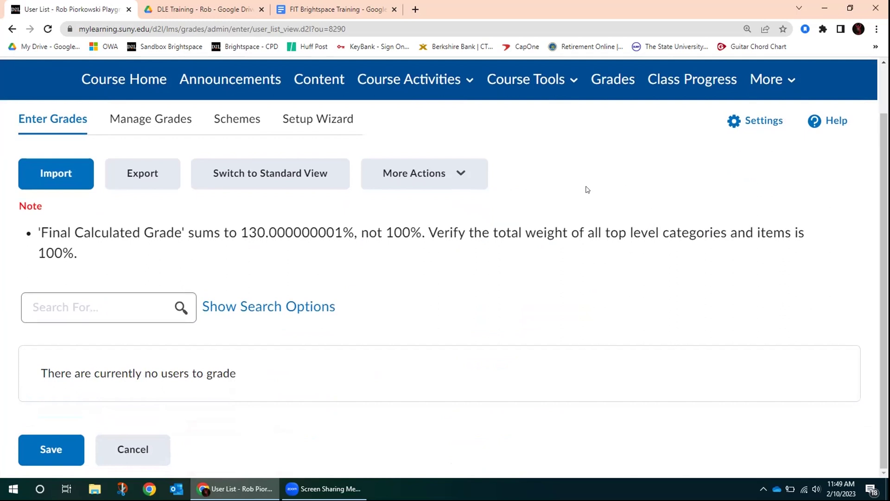
{"action": "scroll", "coordinate": [617, 167], "scroll_direction": "up", "scroll_amount": 1}
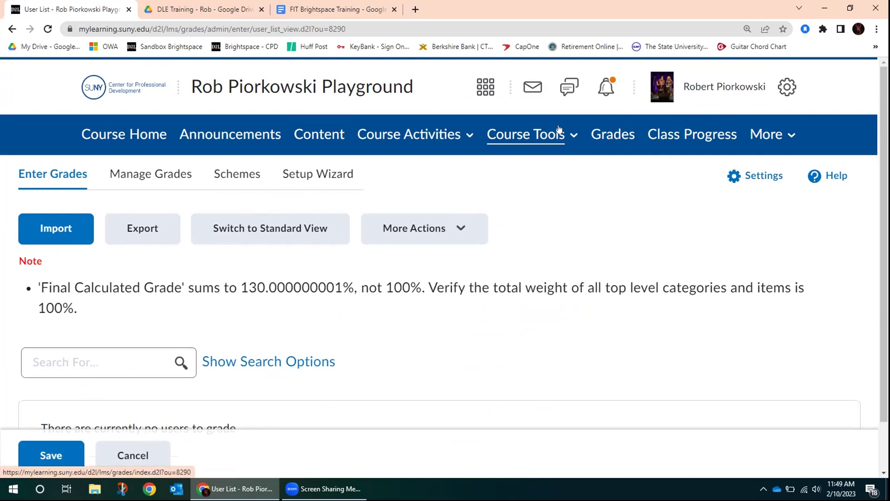
Step: Switch to the FIT Brightspace Training document in Google Docs and highlight the Thurs 2/23 and Tues 2/28 Gradebook Setup/Grading sessions in turn
{"action": "left_click", "coordinate": [339, 10]}
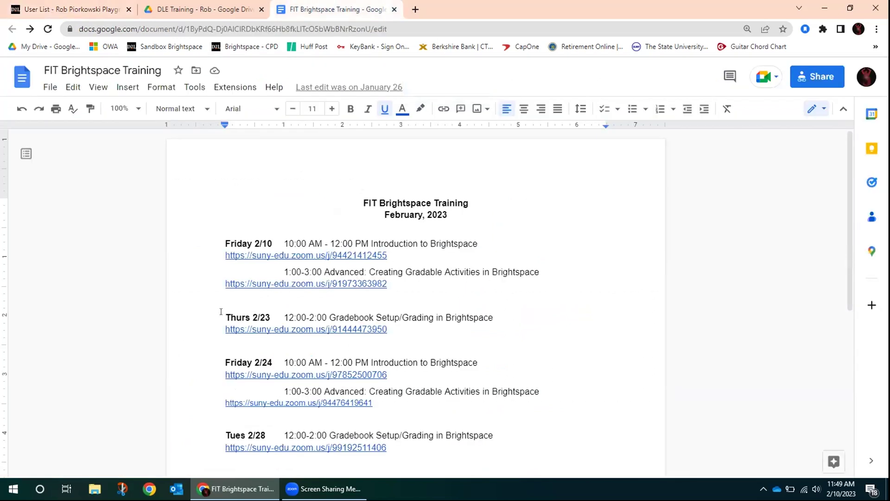
{"action": "left_click_drag", "start_coordinate": [221, 311], "coordinate": [444, 326]}
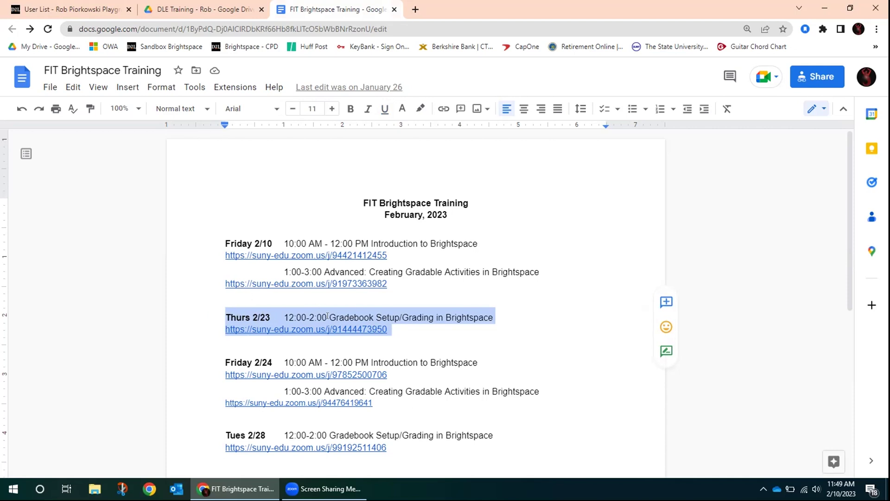
{"action": "left_click", "coordinate": [388, 283]}
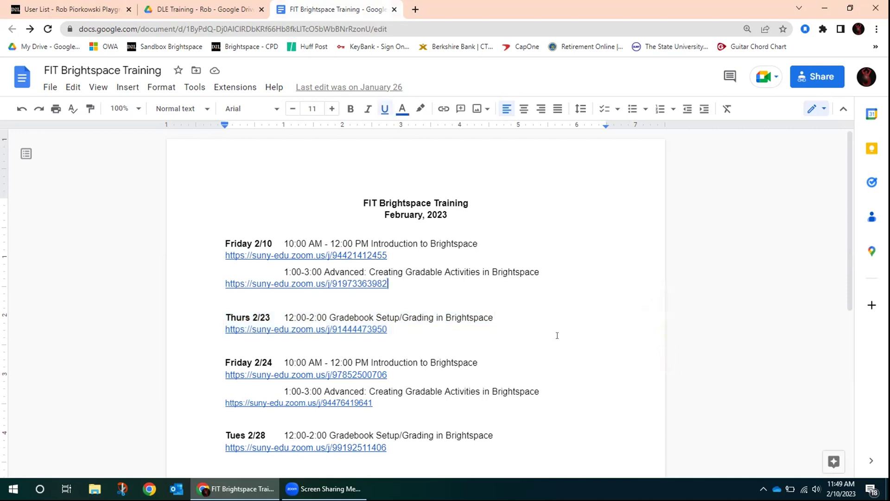
{"action": "left_click_drag", "start_coordinate": [222, 434], "coordinate": [510, 451]}
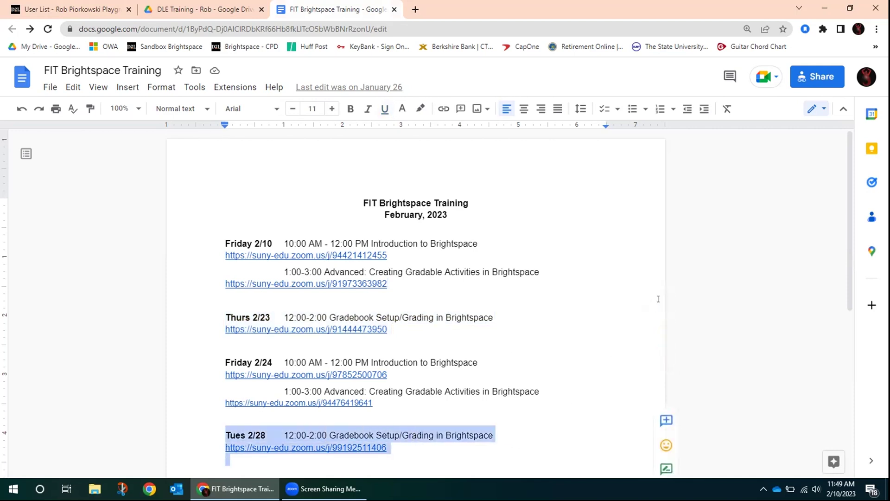
{"action": "left_click", "coordinate": [617, 218]}
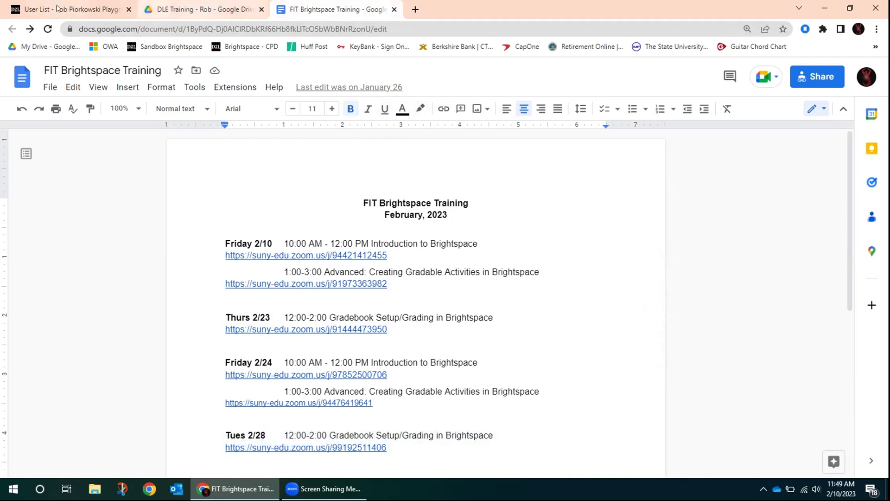
{"action": "left_click", "coordinate": [74, 8]}
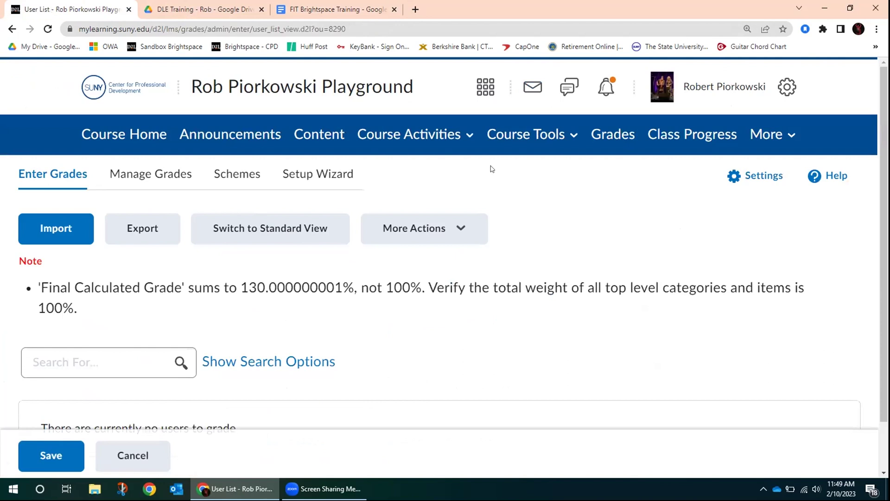
{"action": "left_click", "coordinate": [332, 7]}
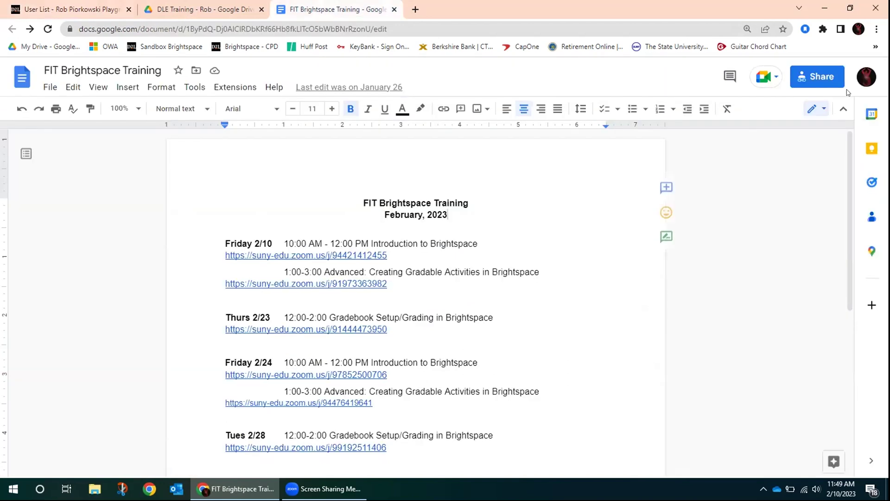
Step: Copy the sharing link of the FIT Brightspace Training document, leaving its general access settings as they are
{"action": "left_click", "coordinate": [809, 78]}
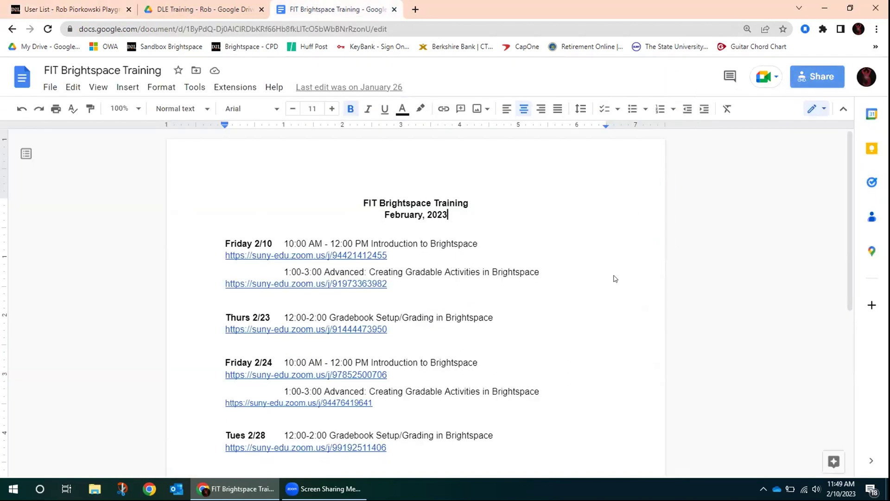
{"action": "left_click", "coordinate": [341, 367]}
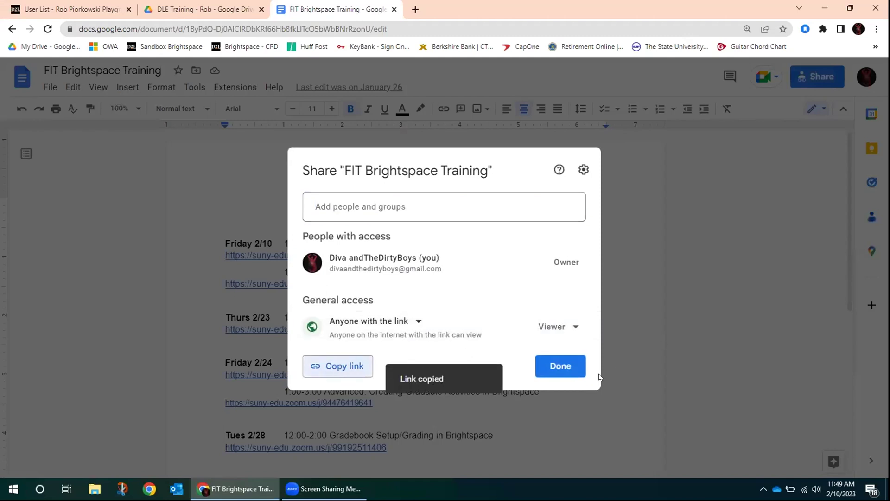
{"action": "left_click", "coordinate": [573, 374]}
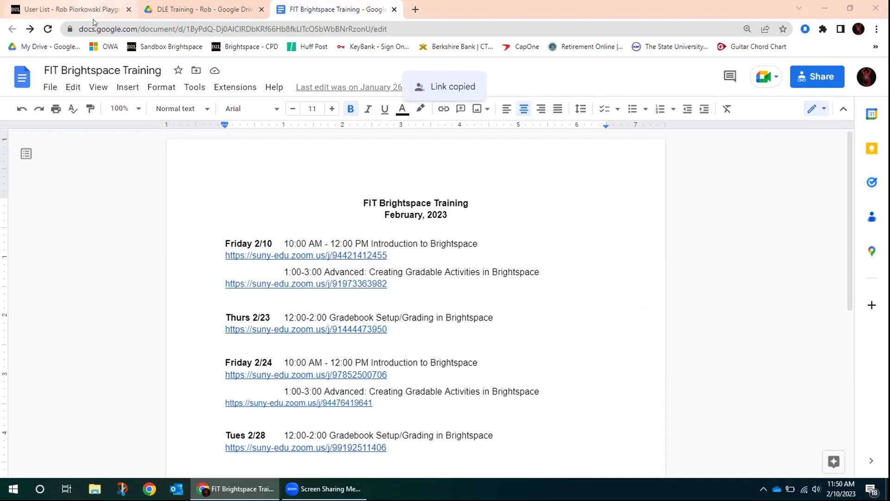
Step: Switch back to the Brightspace course, view the extra navigation options under More, and return to Course Home
{"action": "left_click", "coordinate": [110, 11]}
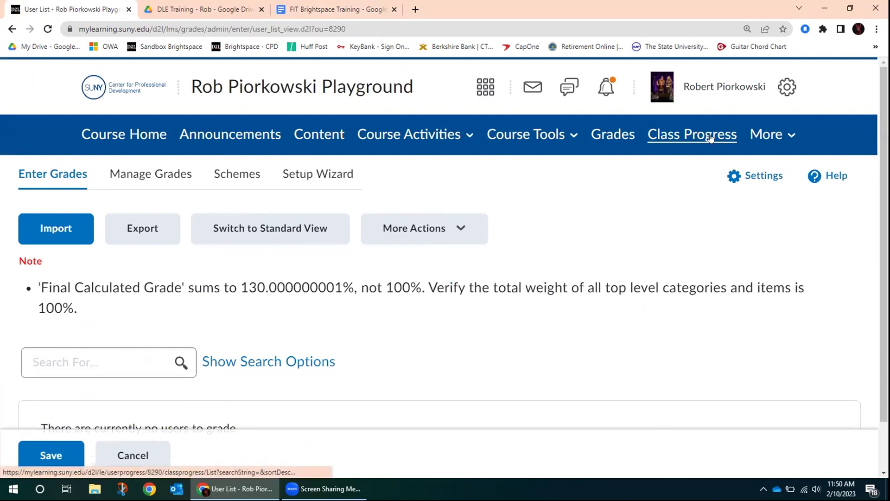
{"action": "left_click", "coordinate": [776, 133]}
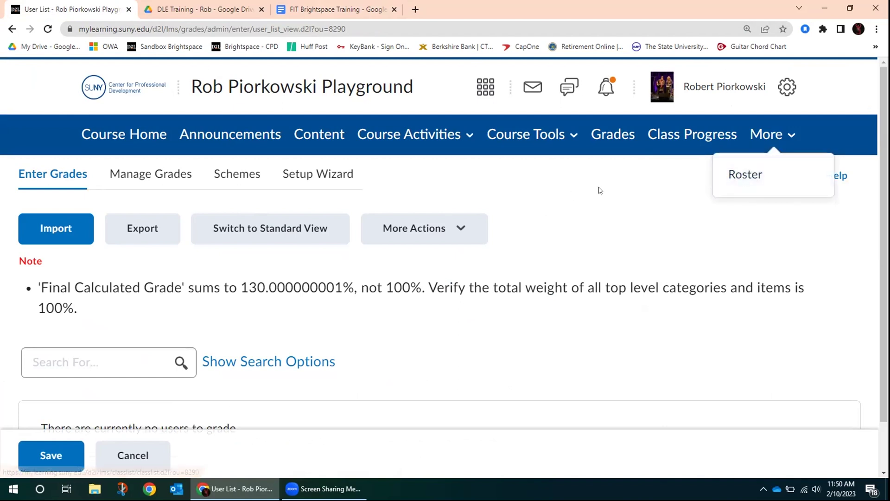
{"action": "left_click", "coordinate": [130, 134]}
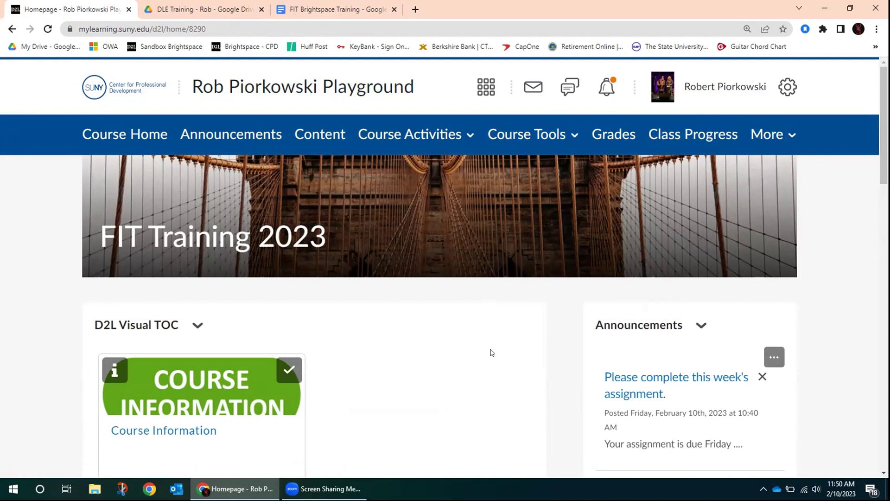
Step: Highlight the D2L Visual TOC widget's heading on the course homepage and look at its widget options
{"action": "scroll", "coordinate": [509, 341], "scroll_direction": "down", "scroll_amount": 3}
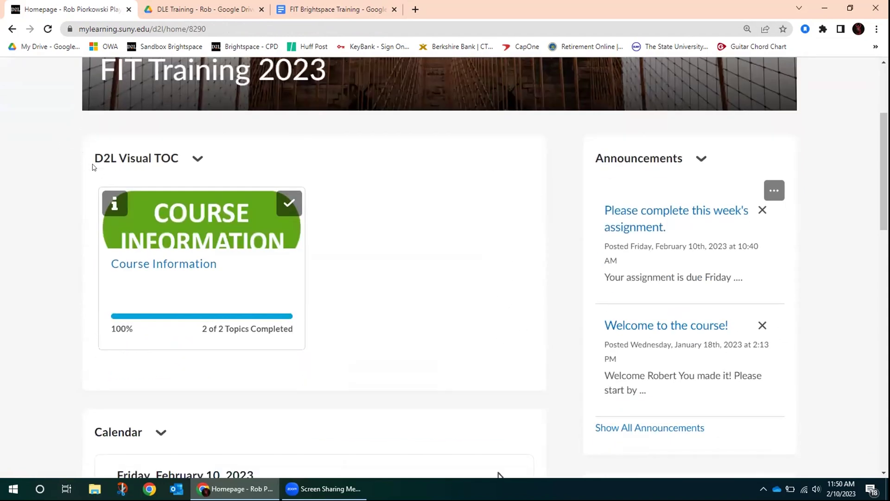
{"action": "left_click_drag", "start_coordinate": [94, 158], "coordinate": [198, 159]}
{"action": "left_click", "coordinate": [198, 158]}
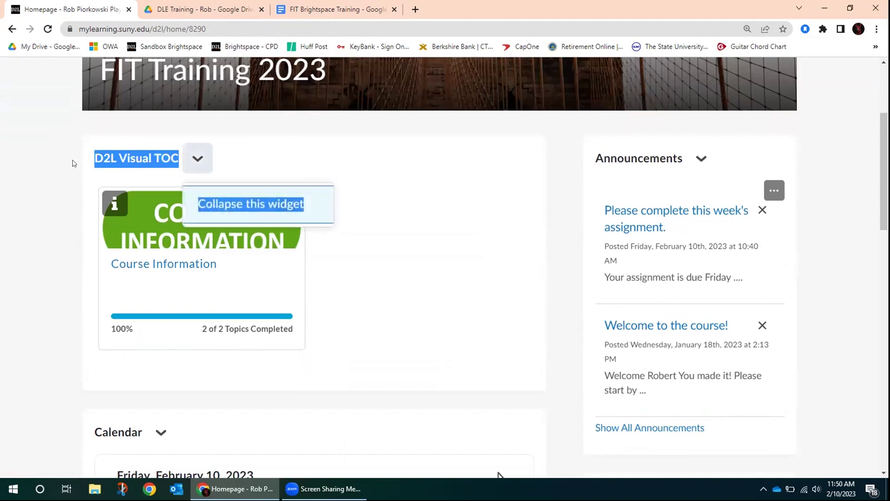
{"action": "left_click", "coordinate": [504, 203]}
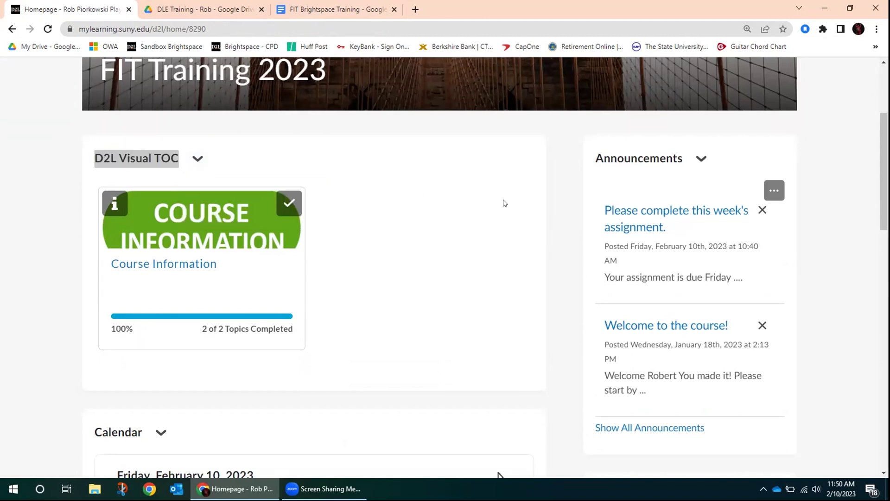
{"action": "left_click", "coordinate": [126, 173]}
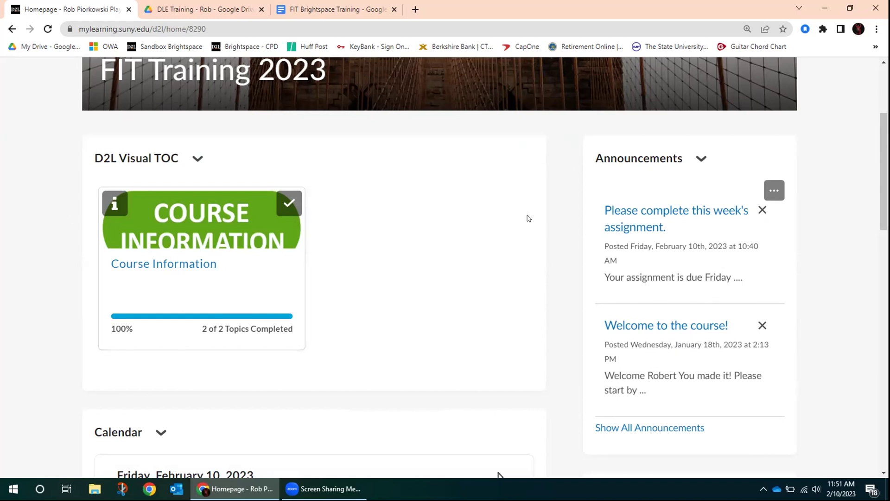
Step: Expand the Friday, February 10, 2023 section of the homepage's Calendar widget and look over the month view
{"action": "scroll", "coordinate": [522, 224], "scroll_direction": "down", "scroll_amount": 3}
{"action": "scroll", "coordinate": [523, 225], "scroll_direction": "up", "scroll_amount": 3}
{"action": "scroll", "coordinate": [460, 335], "scroll_direction": "down", "scroll_amount": 3}
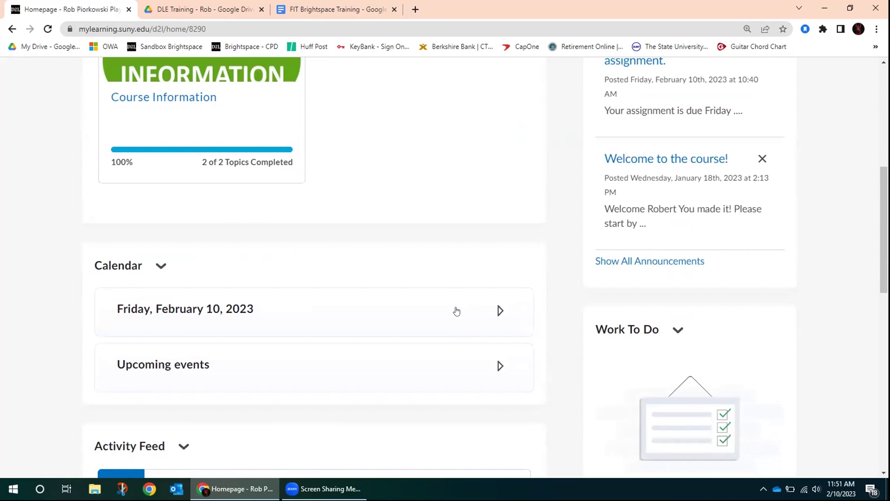
{"action": "scroll", "coordinate": [456, 311], "scroll_direction": "down", "scroll_amount": 2}
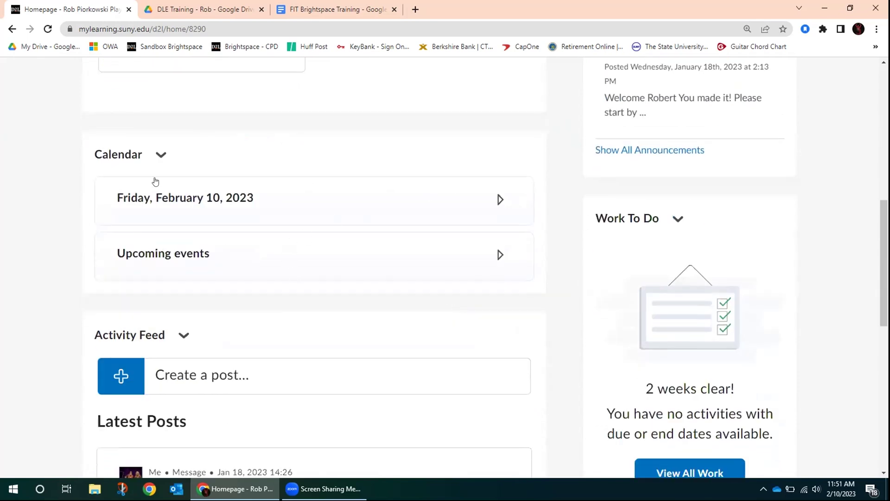
{"action": "left_click", "coordinate": [497, 200]}
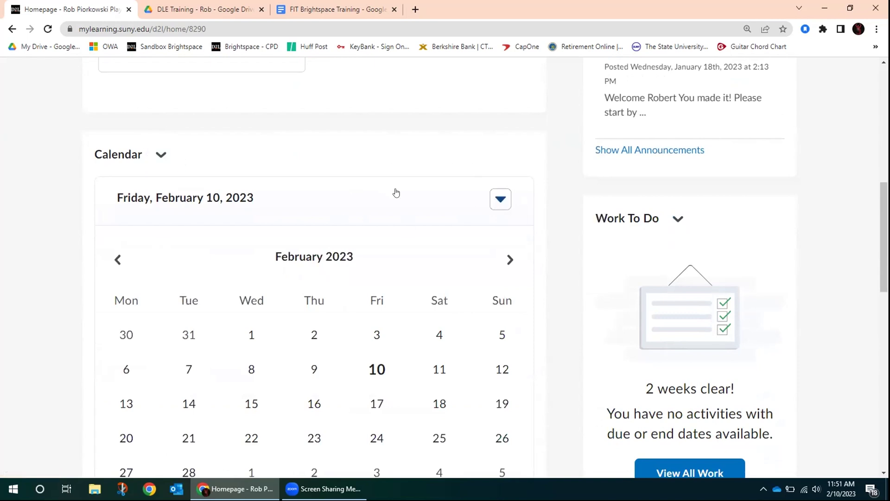
{"action": "scroll", "coordinate": [396, 191], "scroll_direction": "down", "scroll_amount": 1}
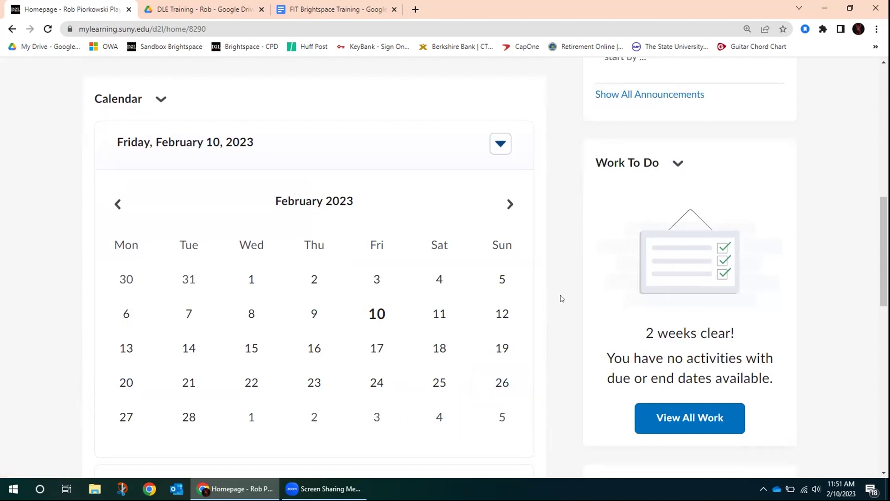
{"action": "scroll", "coordinate": [562, 290], "scroll_direction": "down", "scroll_amount": 1}
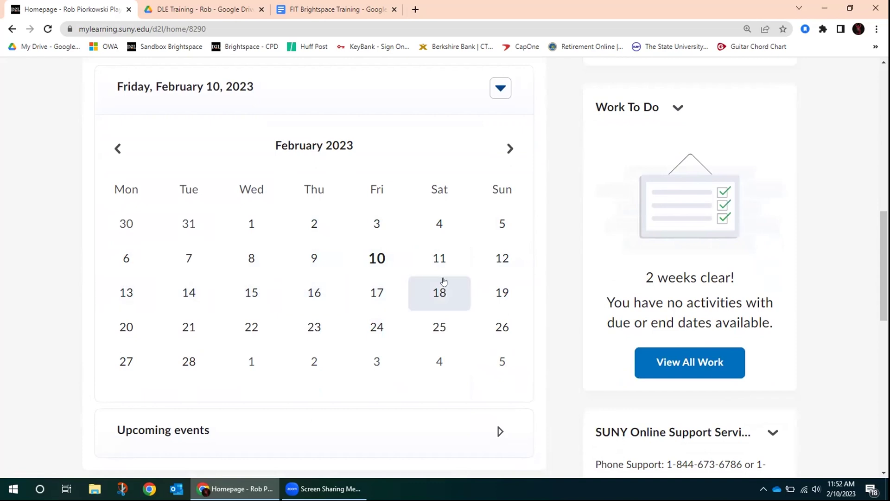
Step: Collapse the month view in the Calendar widget, and check its Upcoming events section before collapsing that too
{"action": "left_click", "coordinate": [500, 88]}
{"action": "left_click", "coordinate": [500, 144]}
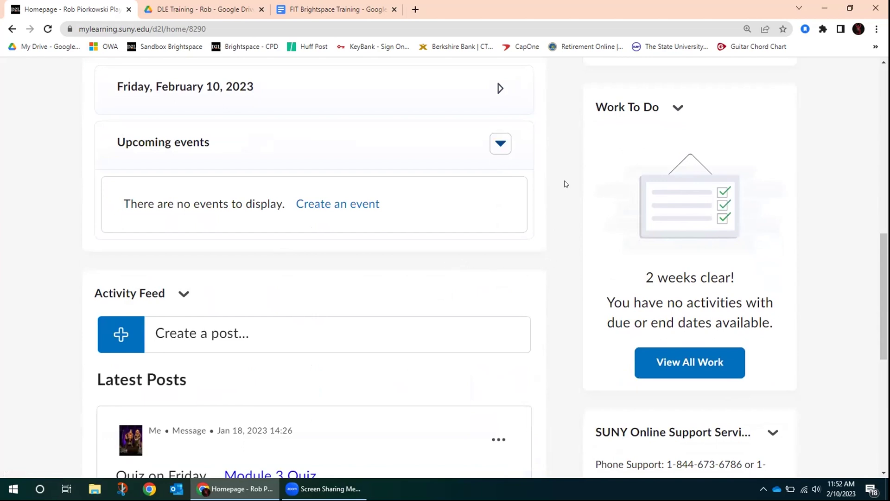
{"action": "left_click", "coordinate": [501, 144]}
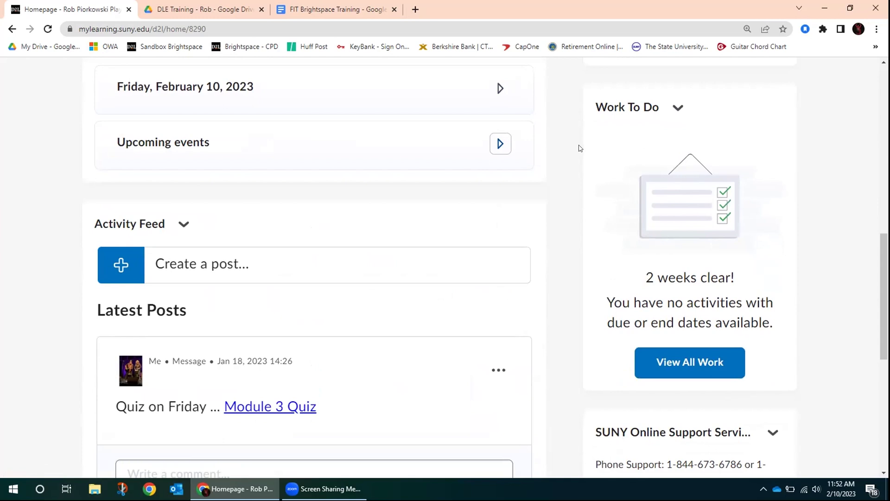
Step: Start an Activity Feed message reading "Make sure that you read this unit's content ..."
{"action": "scroll", "coordinate": [510, 222], "scroll_direction": "down", "scroll_amount": 2}
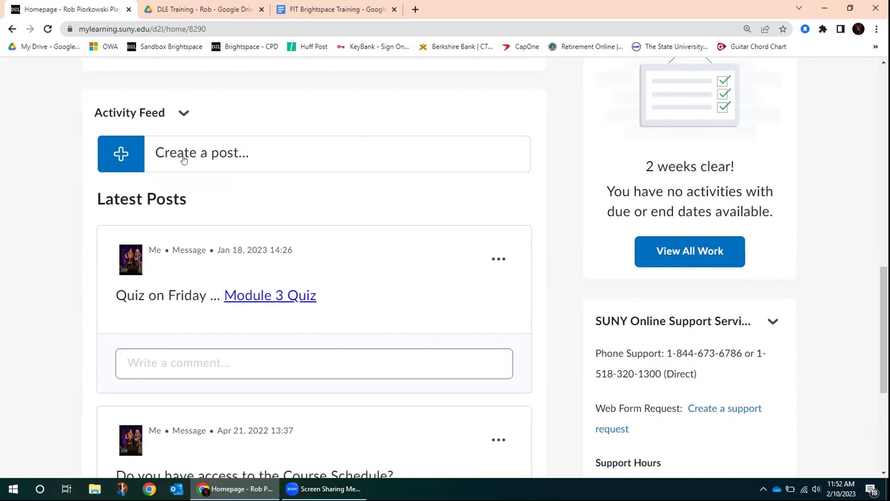
{"action": "left_click", "coordinate": [204, 155]}
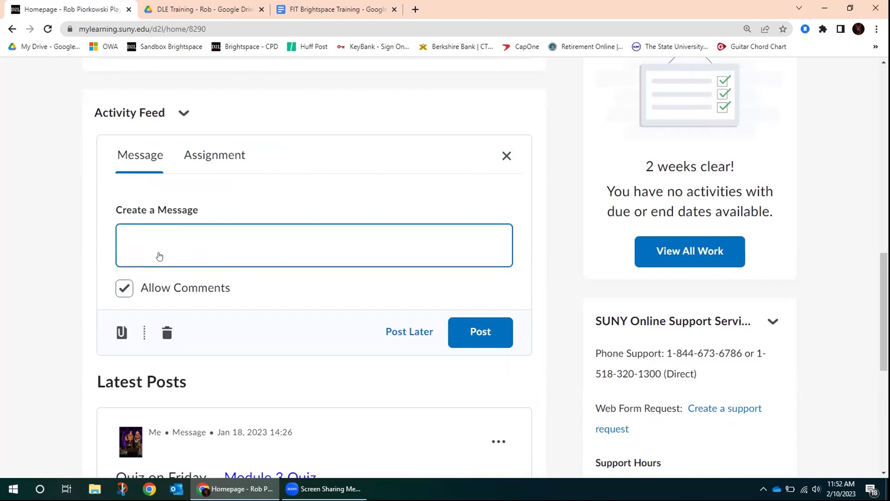
{"action": "left_click", "coordinate": [378, 258]}
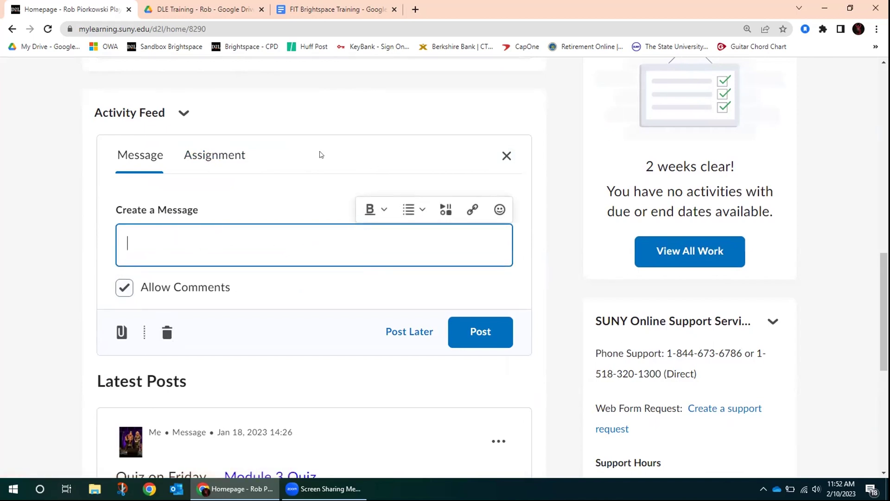
{"action": "type", "text": "Make sure th"}
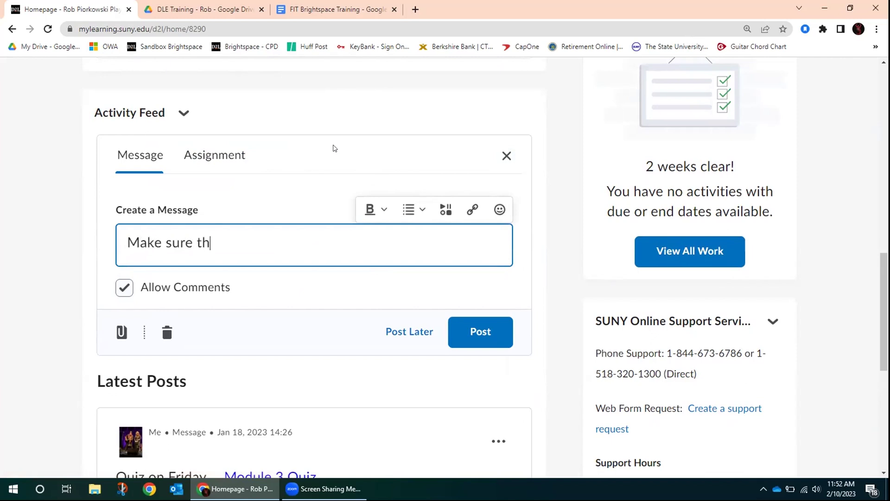
{"action": "type", "text": "at you read this"}
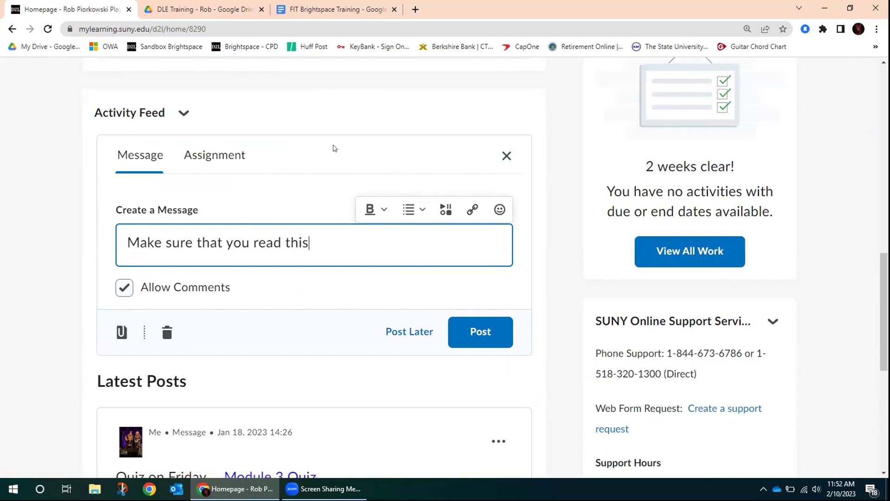
{"action": "type", "text": " unit's content"}
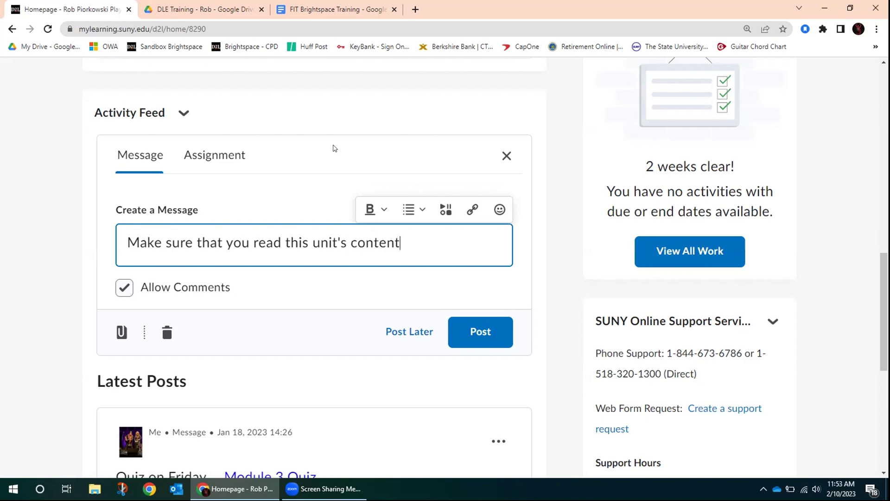
{"action": "type", "text": " ..."}
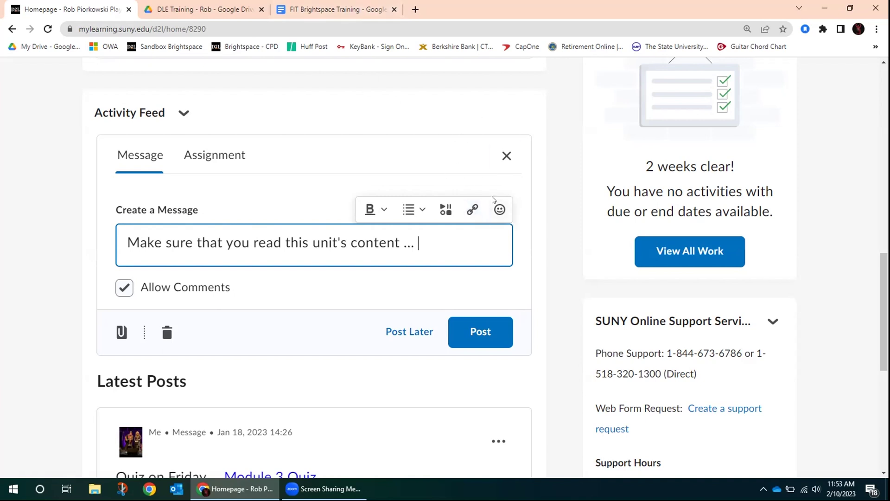
Step: Add a quicklink to the content topic "Study Tips to Succeed as an Online Student" and post the message
{"action": "left_click", "coordinate": [474, 211]}
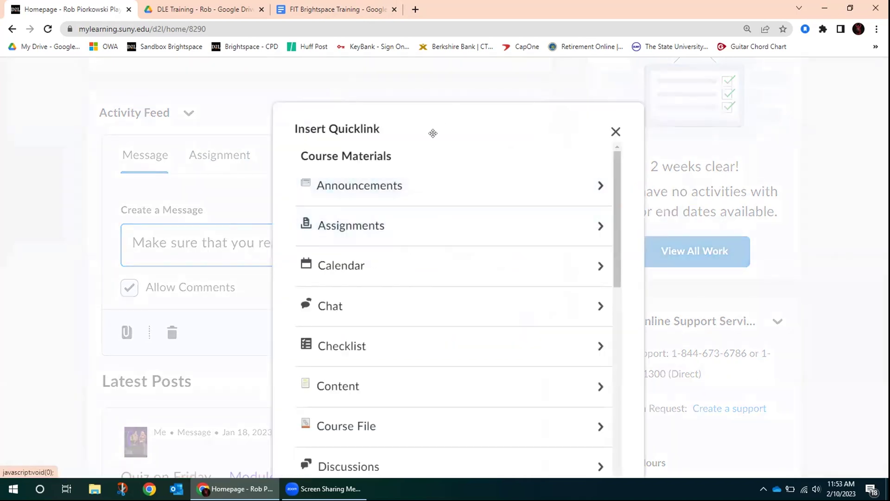
{"action": "scroll", "coordinate": [493, 163], "scroll_direction": "down", "scroll_amount": 3}
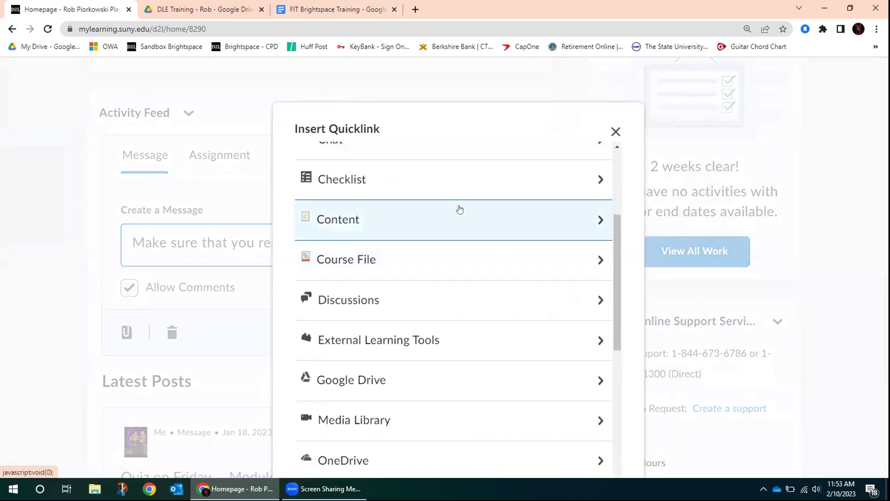
{"action": "left_click", "coordinate": [487, 212]}
{"action": "left_click", "coordinate": [493, 214]}
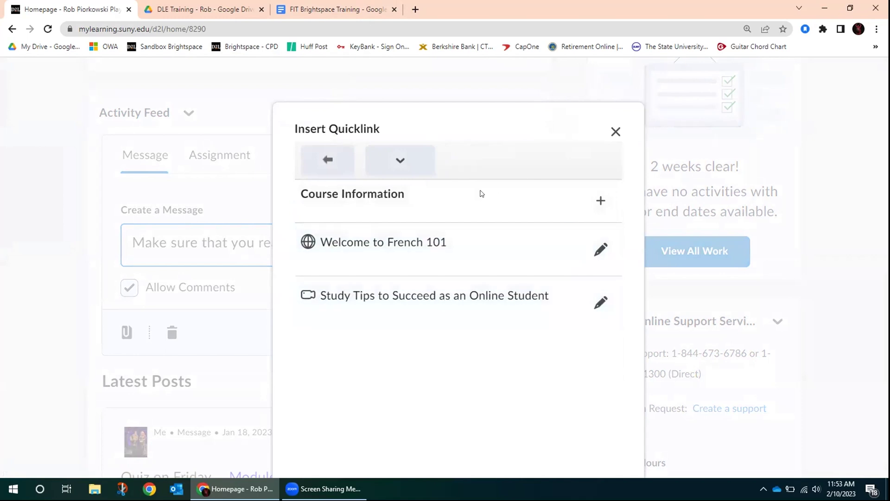
{"action": "left_click", "coordinate": [400, 296]}
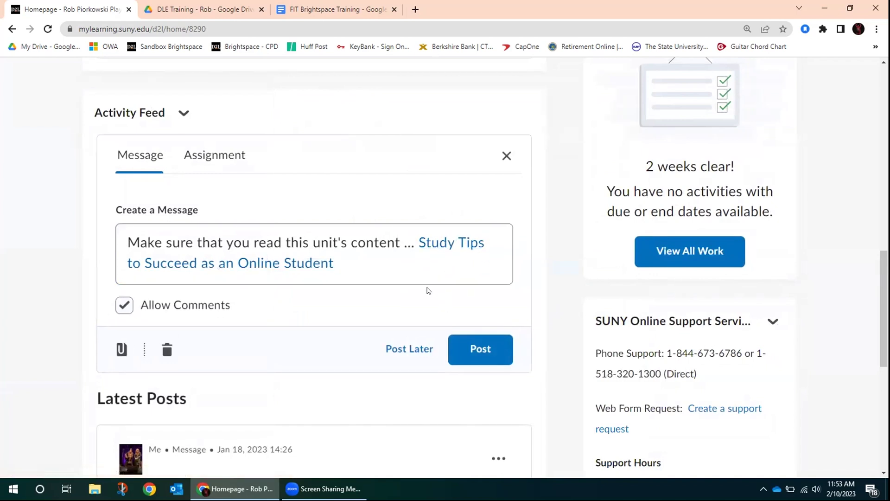
{"action": "left_click", "coordinate": [406, 271]}
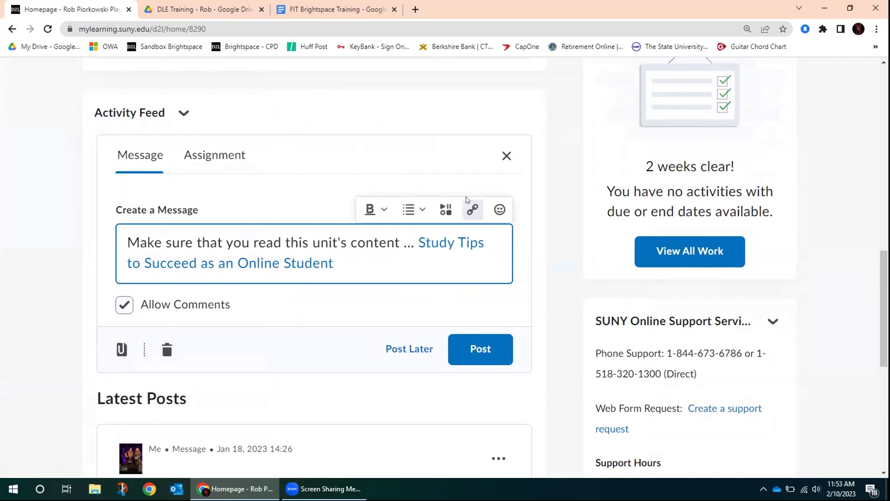
{"action": "left_click", "coordinate": [482, 350]}
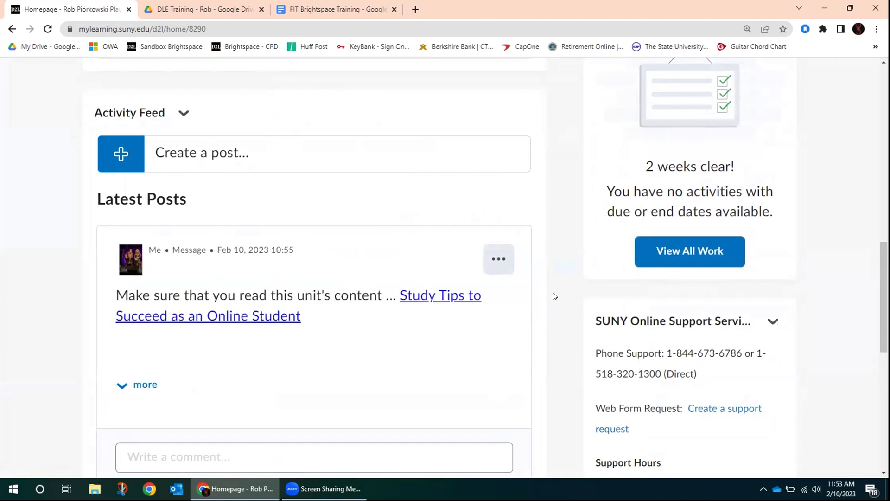
Step: Review the new Activity Feed post and its comment field, and look over the whole course homepage down to the oldest post
{"action": "scroll", "coordinate": [553, 296], "scroll_direction": "down", "scroll_amount": 3}
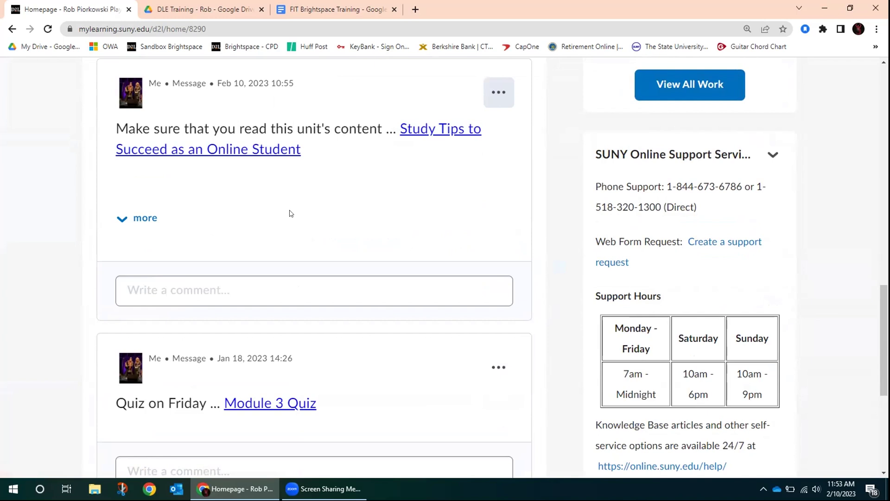
{"action": "left_click", "coordinate": [165, 289]}
{"action": "scroll", "coordinate": [884, 340], "scroll_direction": "up", "scroll_amount": 6}
{"action": "scroll", "coordinate": [486, 268], "scroll_direction": "up", "scroll_amount": 10}
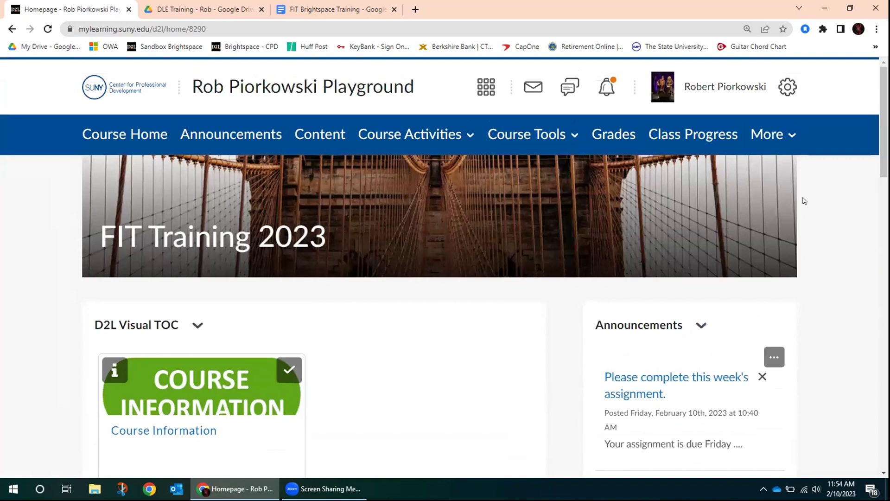
{"action": "scroll", "coordinate": [445, 267], "scroll_direction": "down", "scroll_amount": 12}
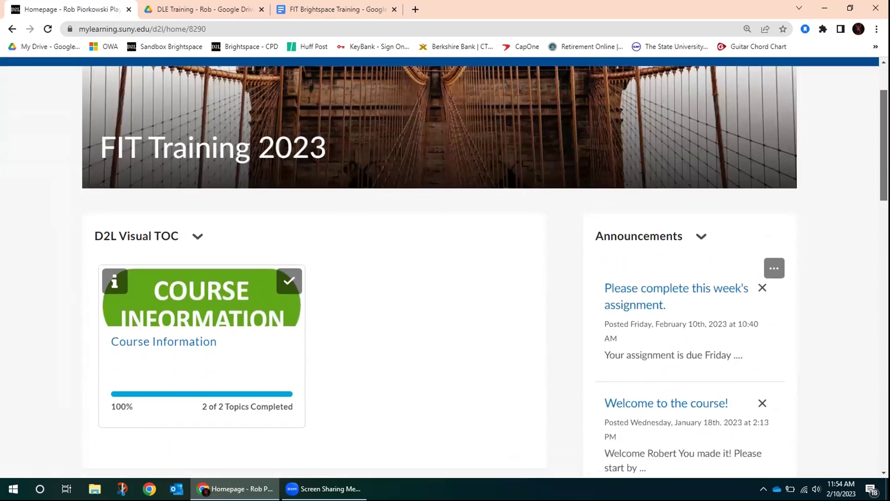
{"action": "scroll", "coordinate": [445, 267], "scroll_direction": "down", "scroll_amount": 3}
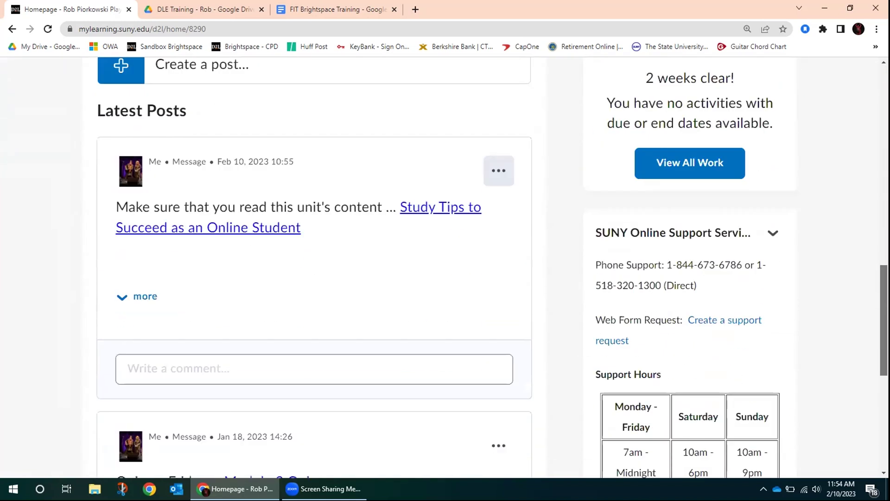
{"action": "scroll", "coordinate": [445, 268], "scroll_direction": "down", "scroll_amount": 6}
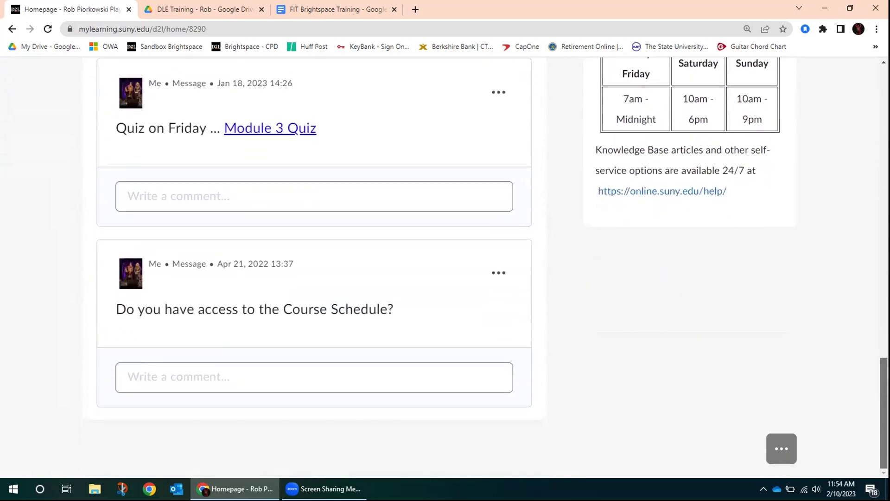
Step: Open the instructor's Training Course from the course list in a new browser tab and switch to that tab
{"action": "scroll", "coordinate": [865, 159], "scroll_direction": "up", "scroll_amount": 18}
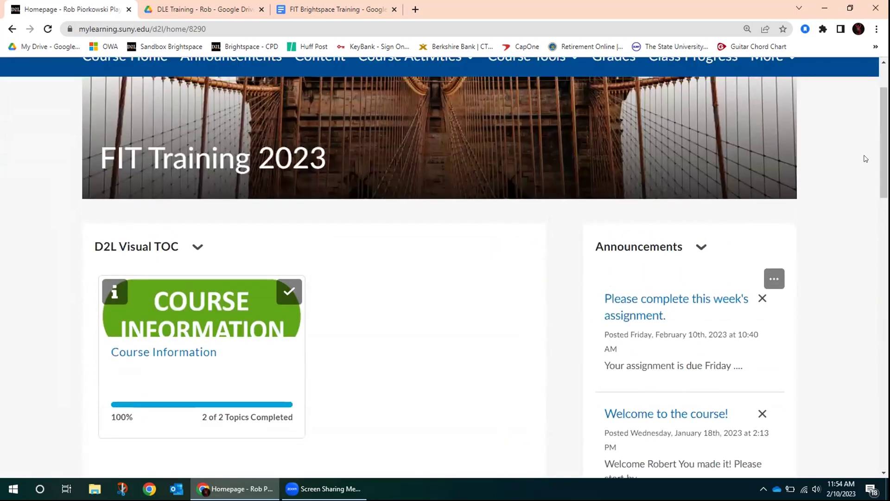
{"action": "scroll", "coordinate": [855, 251], "scroll_direction": "up", "scroll_amount": 1}
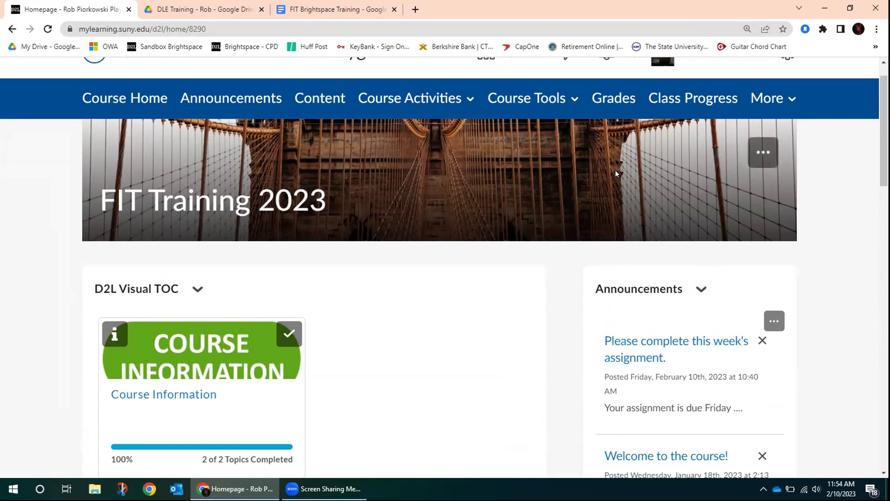
{"action": "scroll", "coordinate": [616, 170], "scroll_direction": "up", "scroll_amount": 2}
{"action": "left_click", "coordinate": [486, 86]}
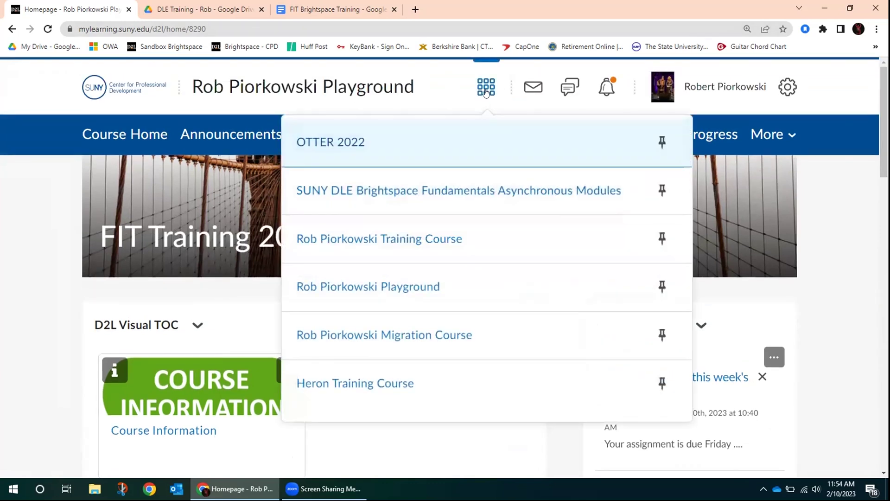
{"action": "right_click", "coordinate": [431, 238]}
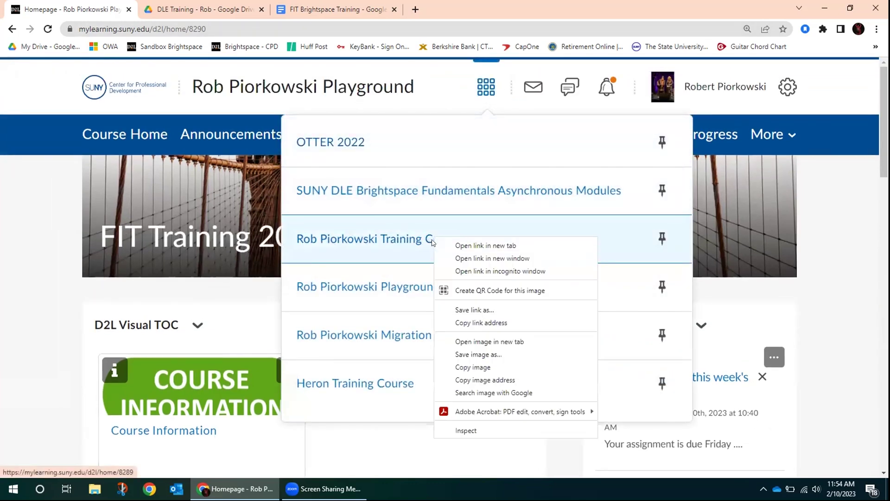
{"action": "left_click", "coordinate": [513, 245]}
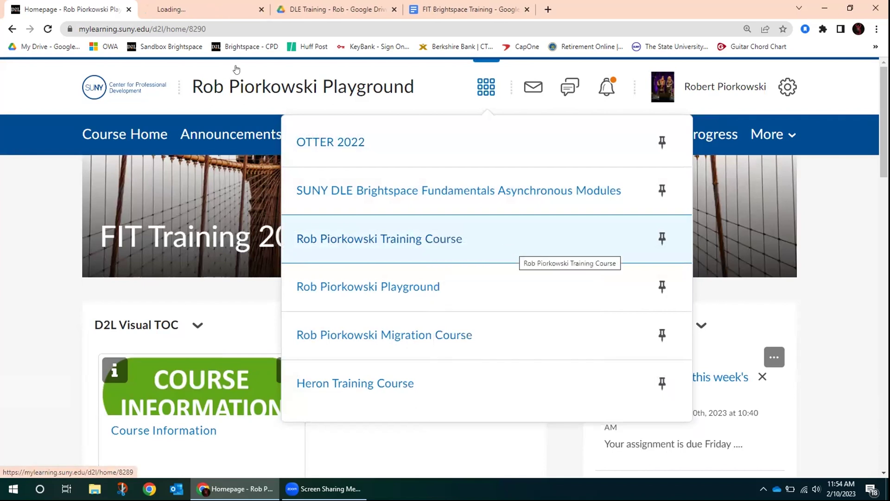
{"action": "left_click", "coordinate": [206, 9]}
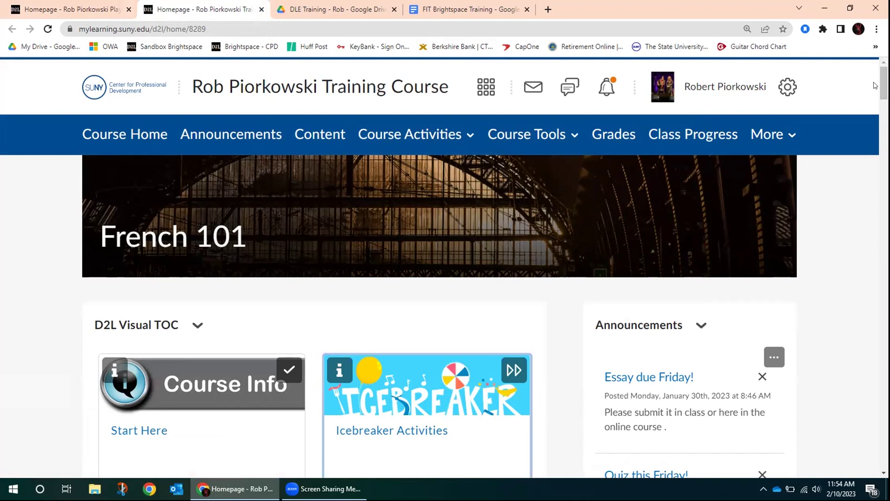
Step: Look over the French 101 homepage's Visual TOC module cards and their progress bars, along with the Work To Do list
{"action": "scroll", "coordinate": [883, 88], "scroll_direction": "down", "scroll_amount": 5}
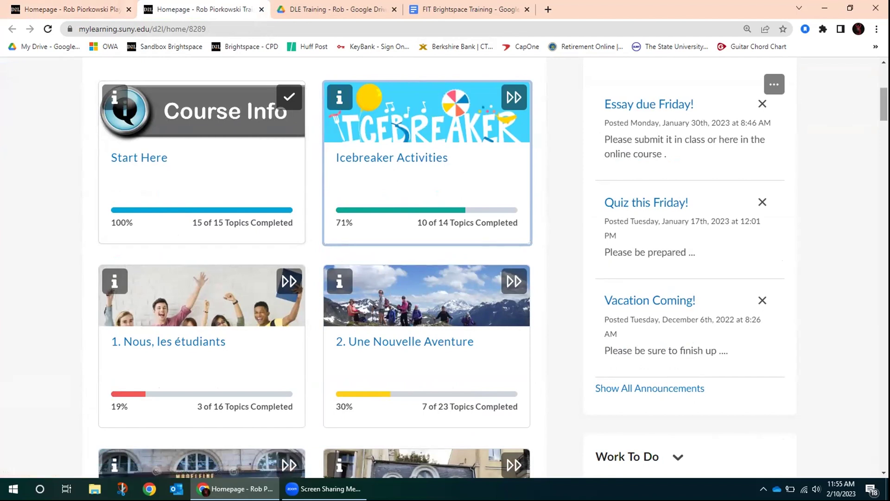
{"action": "scroll", "coordinate": [883, 105], "scroll_direction": "down", "scroll_amount": 1}
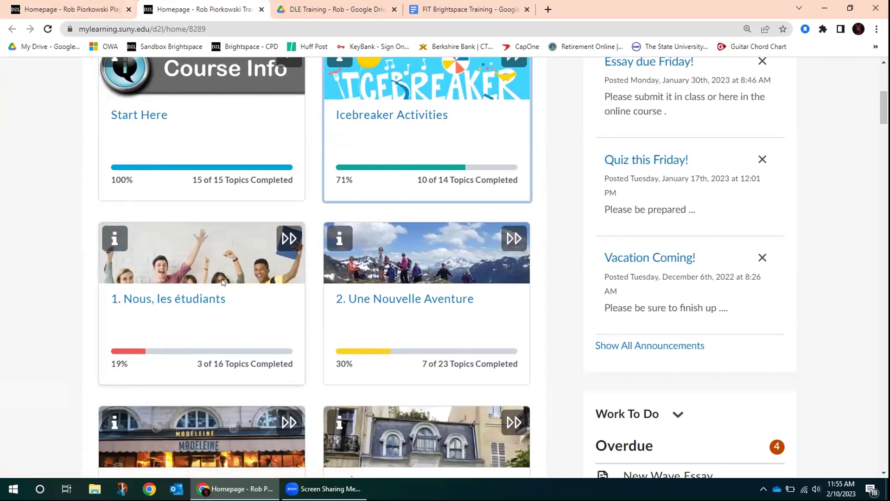
{"action": "scroll", "coordinate": [876, 149], "scroll_direction": "down", "scroll_amount": 4}
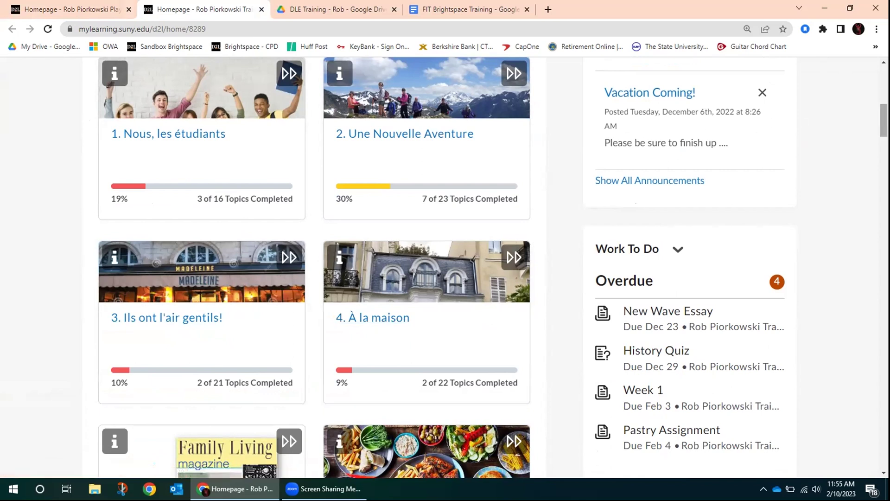
{"action": "scroll", "coordinate": [884, 120], "scroll_direction": "down", "scroll_amount": 3}
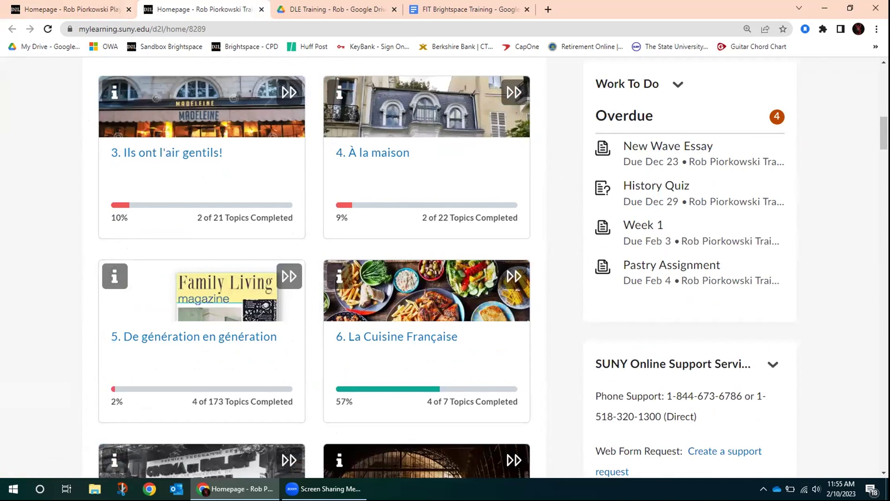
{"action": "scroll", "coordinate": [794, 177], "scroll_direction": "up", "scroll_amount": 3}
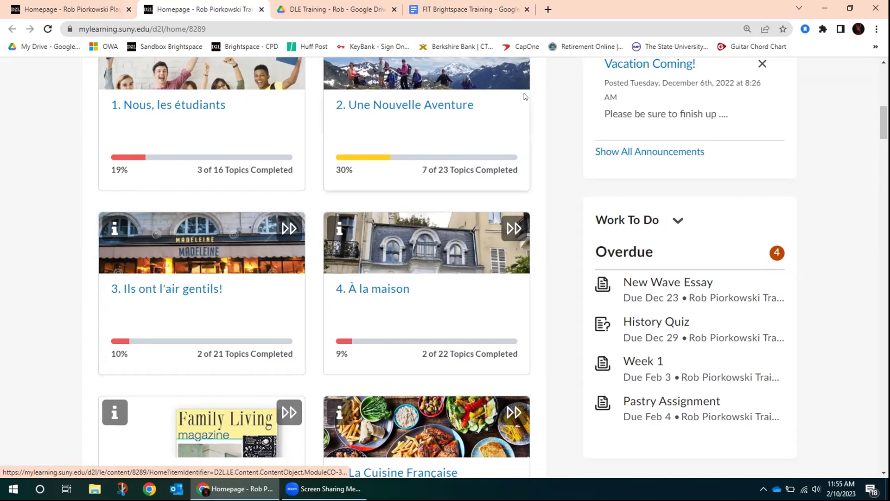
{"action": "scroll", "coordinate": [561, 116], "scroll_direction": "up", "scroll_amount": 2}
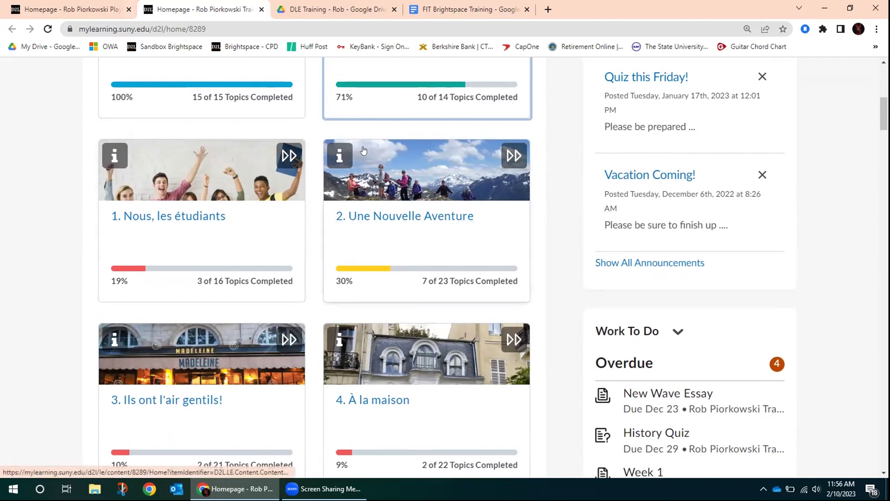
Step: Check the "2. Une Nouvelle Aventure" card's description, flip it back, and highlight its completion percentage and completed-topics count
{"action": "left_click", "coordinate": [337, 158]}
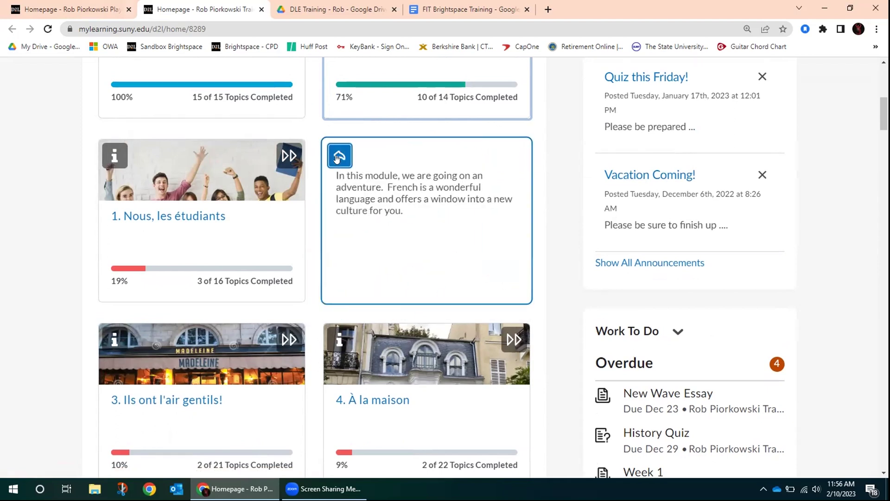
{"action": "left_click", "coordinate": [338, 157]}
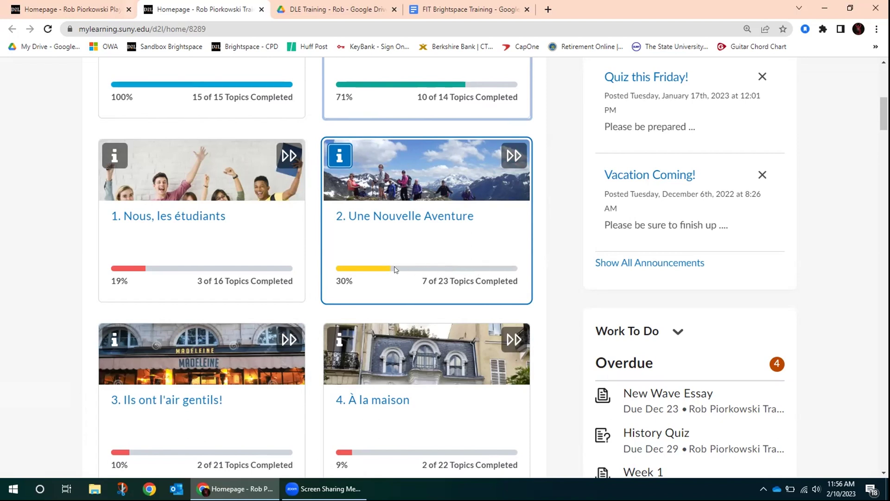
{"action": "left_click_drag", "start_coordinate": [336, 277], "coordinate": [373, 281]}
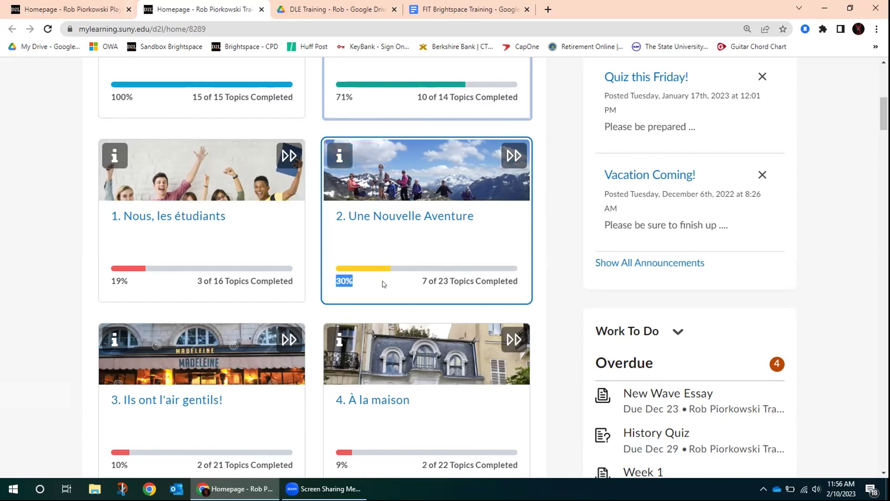
{"action": "left_click", "coordinate": [421, 279]}
{"action": "left_click_drag", "start_coordinate": [422, 280], "coordinate": [519, 282]}
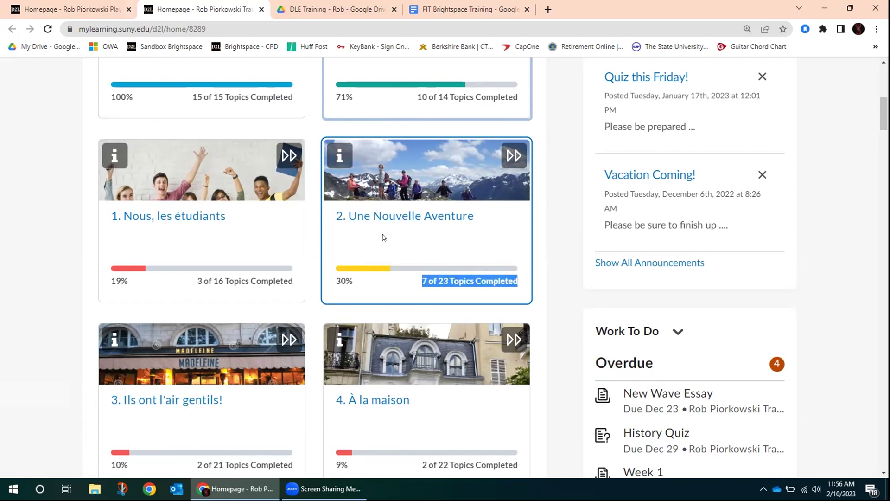
{"action": "left_click", "coordinate": [495, 247]}
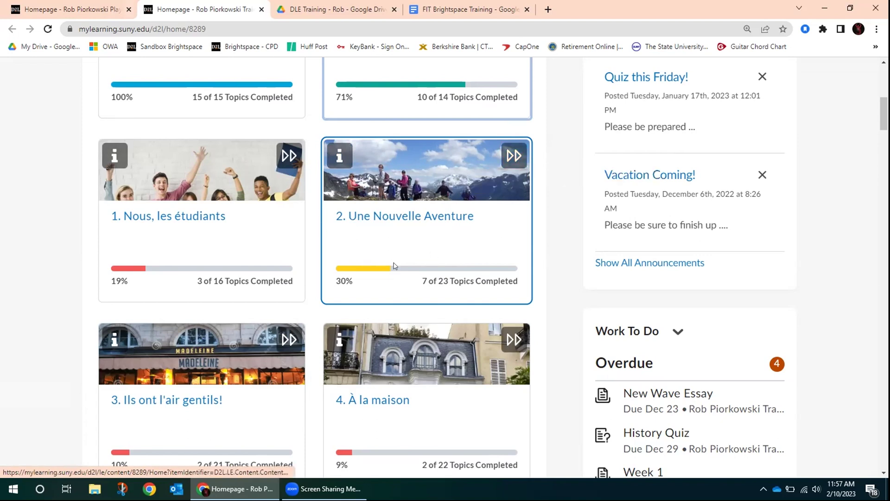
Step: Resume "2. Une Nouvelle Aventure" from its card, review the discussion topic that opens, and return to the course homepage
{"action": "left_click", "coordinate": [512, 156]}
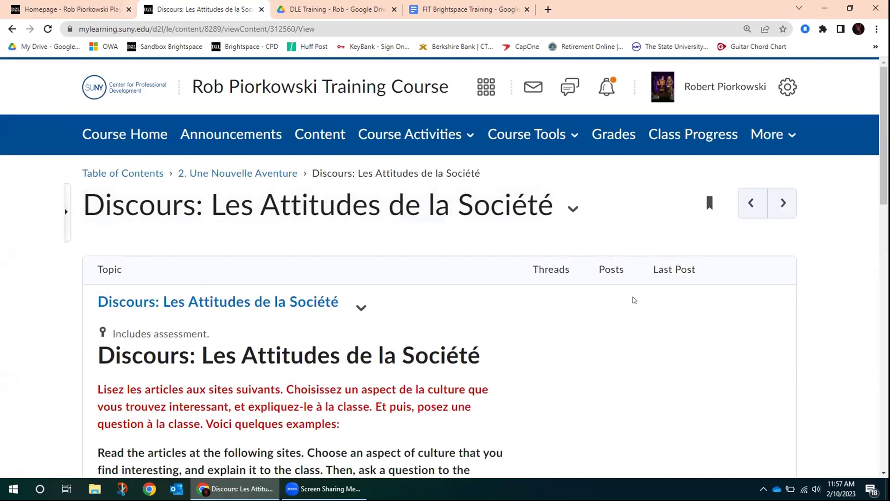
{"action": "scroll", "coordinate": [632, 299], "scroll_direction": "down", "scroll_amount": 2}
{"action": "scroll", "coordinate": [633, 297], "scroll_direction": "down", "scroll_amount": 1}
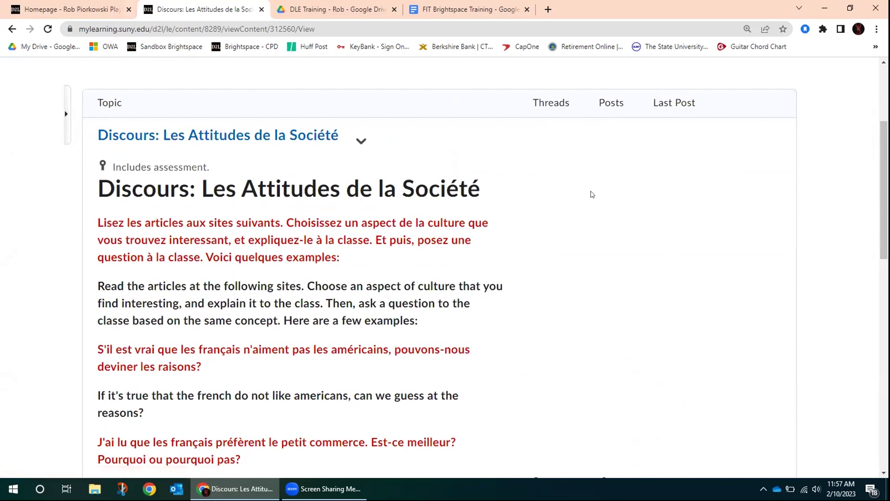
{"action": "scroll", "coordinate": [589, 200], "scroll_direction": "up", "scroll_amount": 2}
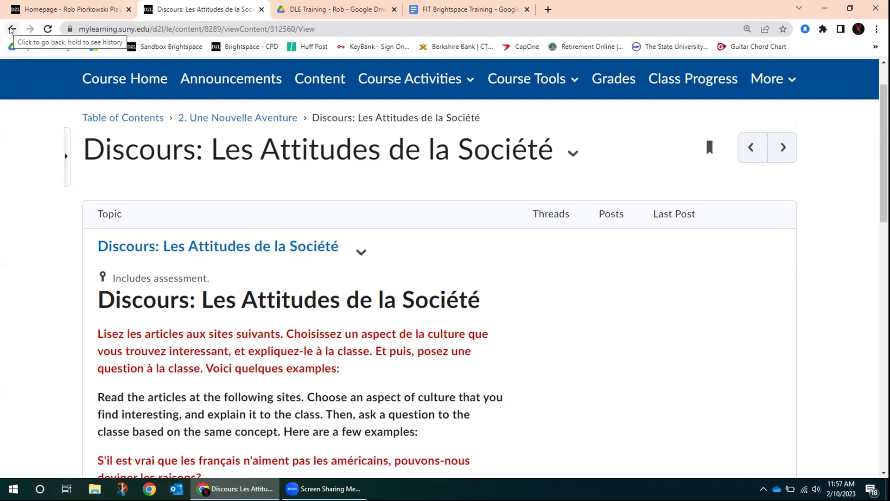
{"action": "left_click", "coordinate": [12, 29]}
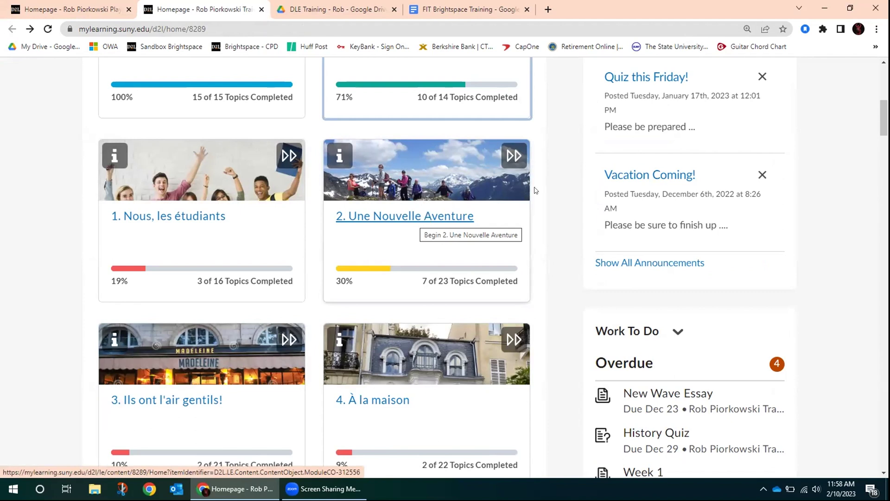
Step: Open the "2. Une Nouvelle Aventure" module and review its list of web pages, discussions and assignments with their completion marks
{"action": "left_click", "coordinate": [407, 218]}
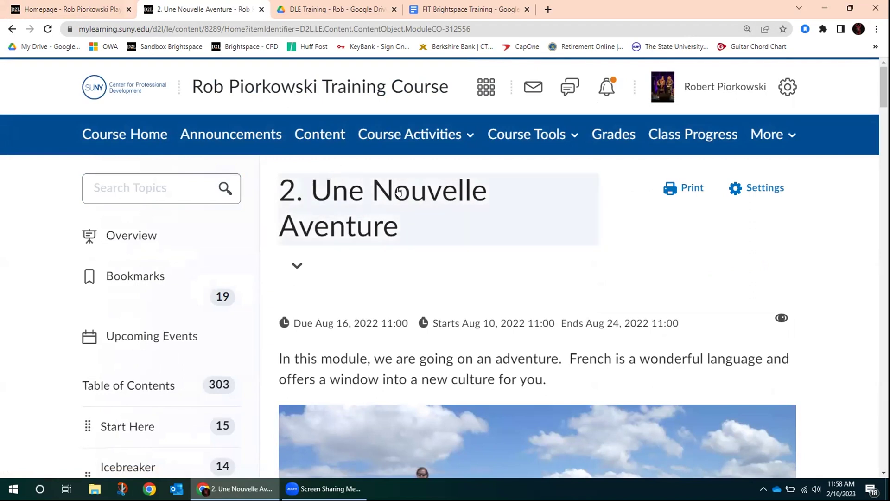
{"action": "scroll", "coordinate": [850, 235], "scroll_direction": "down", "scroll_amount": 2}
{"action": "scroll", "coordinate": [851, 235], "scroll_direction": "down", "scroll_amount": 5}
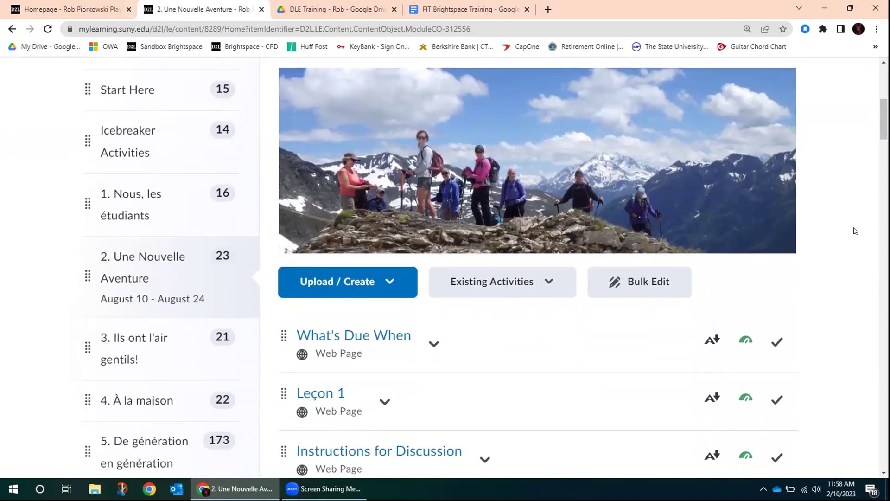
{"action": "scroll", "coordinate": [855, 232], "scroll_direction": "down", "scroll_amount": 1}
{"action": "scroll", "coordinate": [855, 231], "scroll_direction": "down", "scroll_amount": 2}
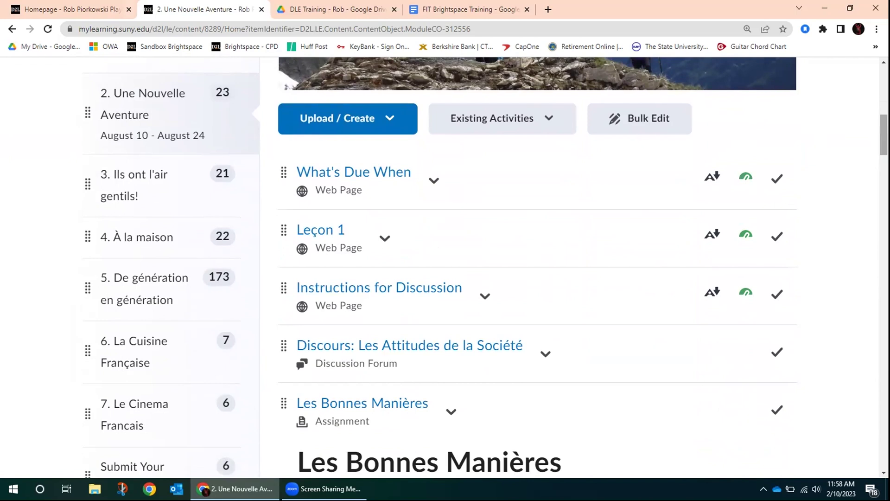
{"action": "scroll", "coordinate": [883, 139], "scroll_direction": "down", "scroll_amount": 2}
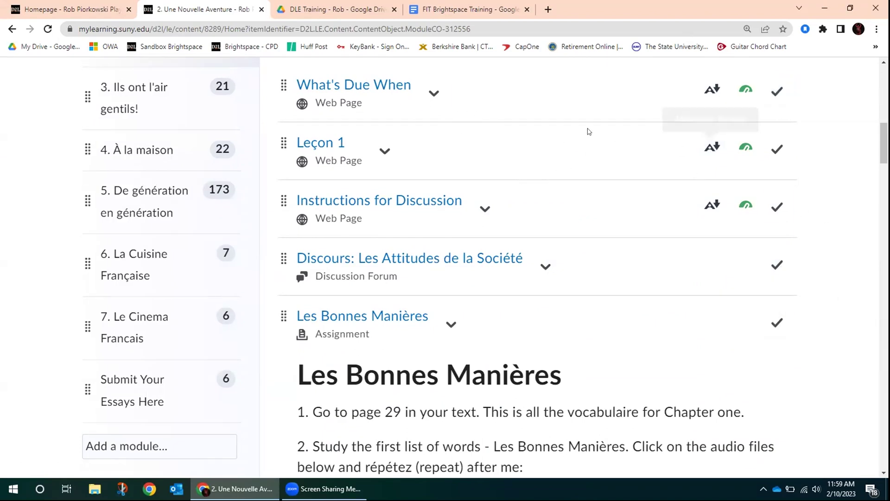
{"action": "scroll", "coordinate": [575, 175], "scroll_direction": "down", "scroll_amount": 6}
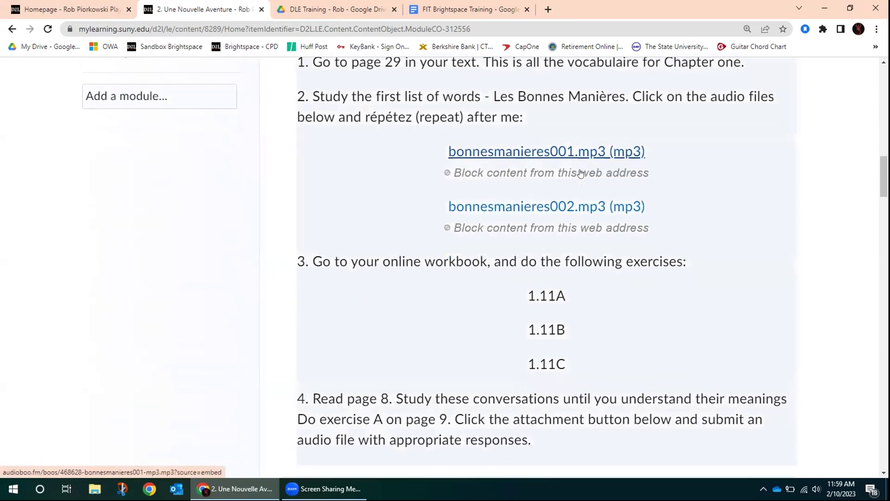
{"action": "scroll", "coordinate": [581, 172], "scroll_direction": "down", "scroll_amount": 15}
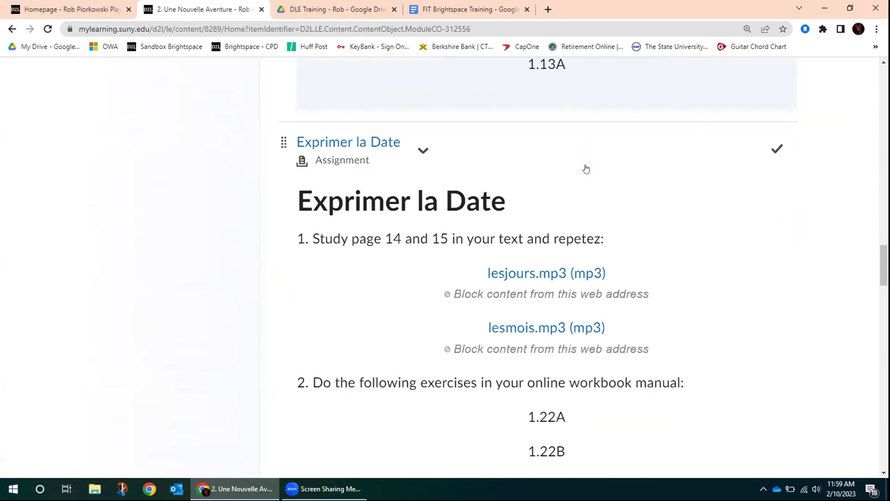
{"action": "scroll", "coordinate": [586, 168], "scroll_direction": "down", "scroll_amount": 7}
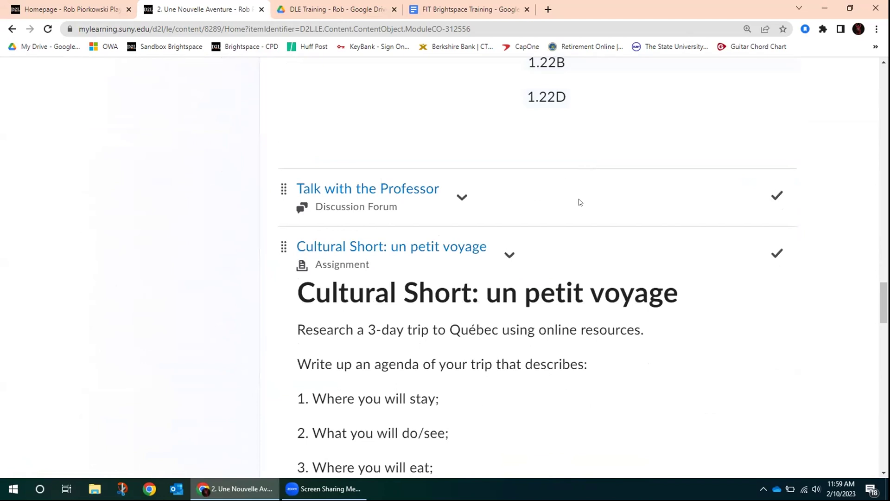
{"action": "left_click_drag", "start_coordinate": [884, 299], "coordinate": [877, 199]}
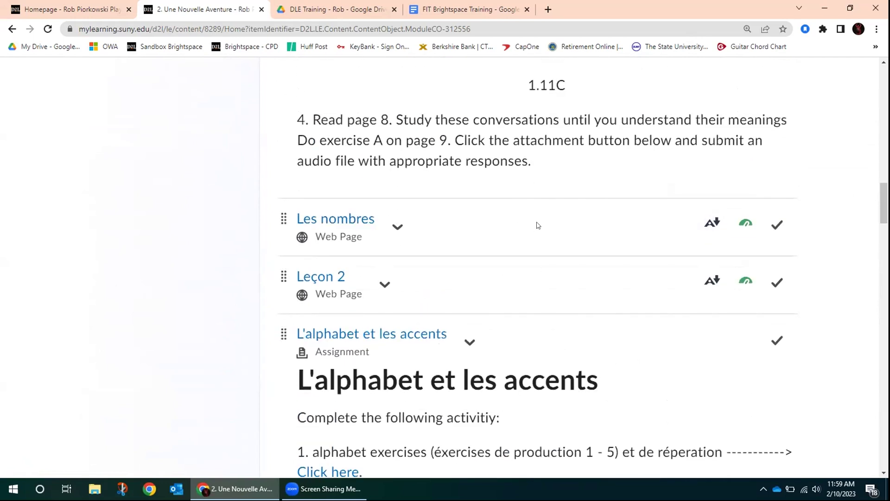
{"action": "left_click_drag", "start_coordinate": [884, 203], "coordinate": [884, 146]}
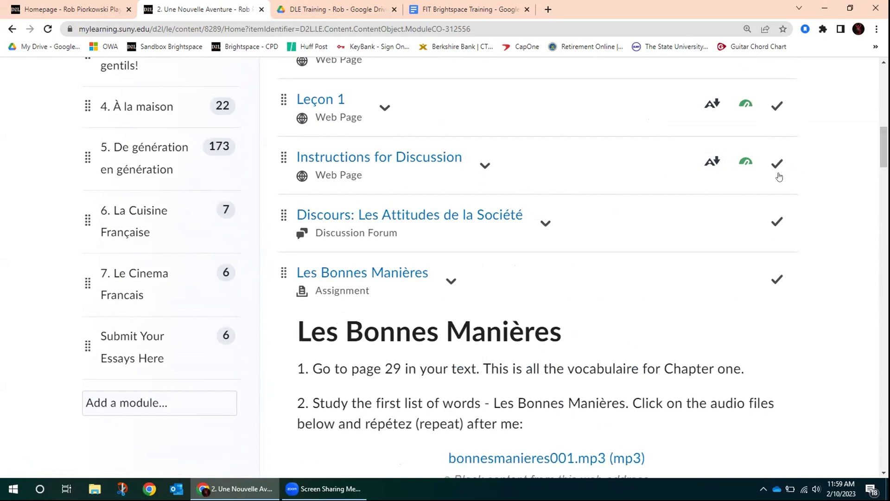
Step: Open the "Instructions for Discussion" topic and review its text and activity details, ending back at the page's heading
{"action": "left_click", "coordinate": [565, 177]}
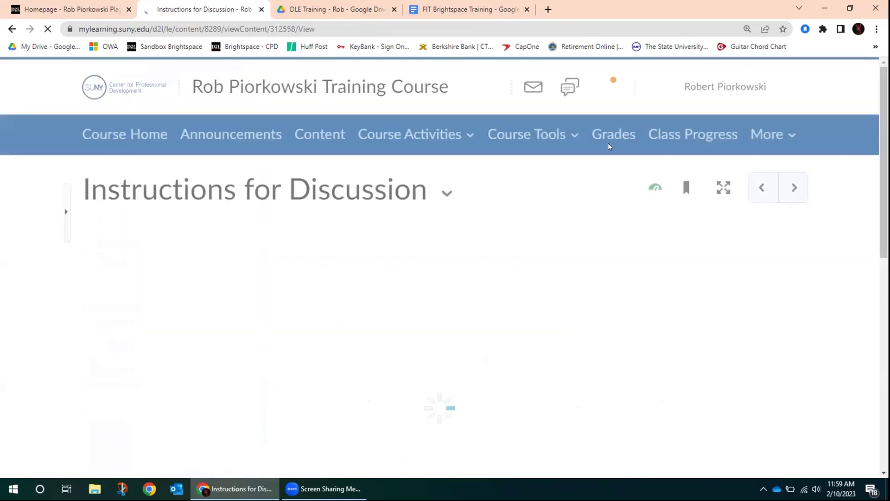
{"action": "scroll", "coordinate": [540, 221], "scroll_direction": "down", "scroll_amount": 3}
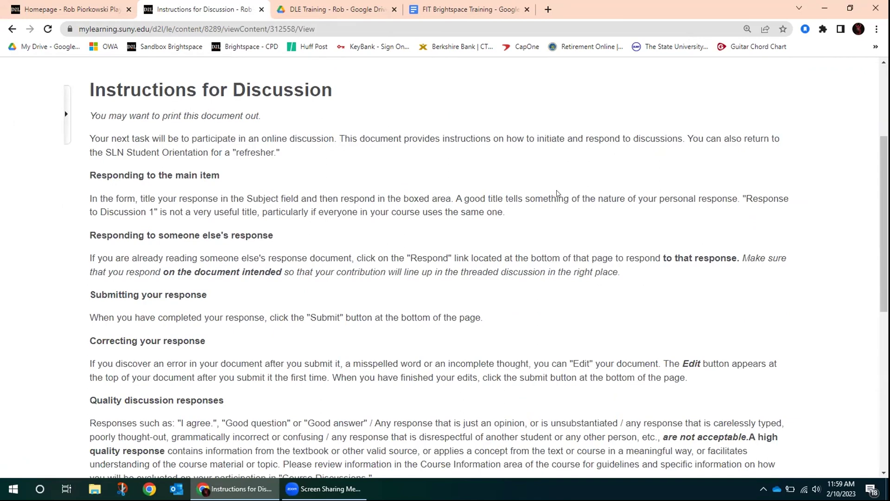
{"action": "scroll", "coordinate": [557, 194], "scroll_direction": "down", "scroll_amount": 1}
{"action": "scroll", "coordinate": [563, 193], "scroll_direction": "down", "scroll_amount": 4}
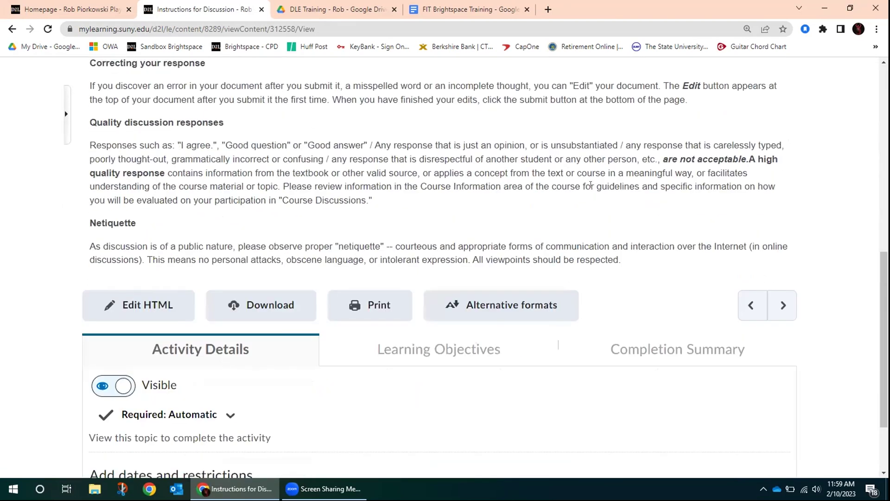
{"action": "scroll", "coordinate": [537, 189], "scroll_direction": "up", "scroll_amount": 6}
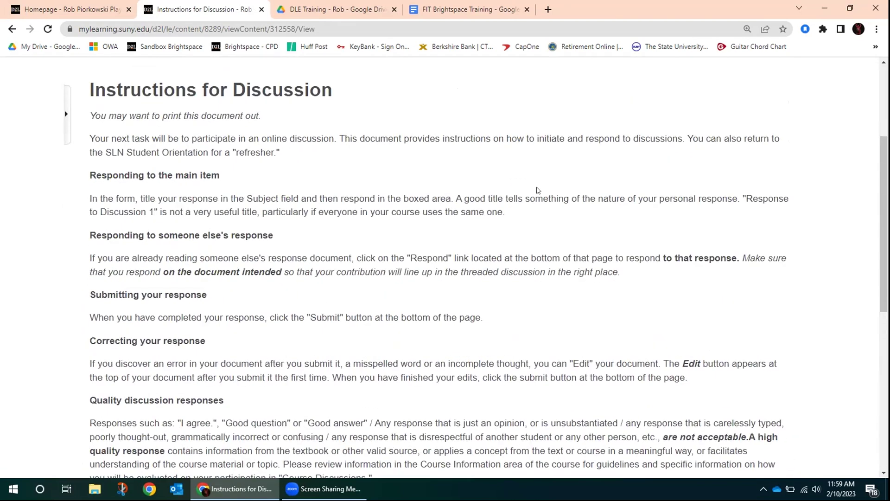
{"action": "scroll", "coordinate": [538, 190], "scroll_direction": "up", "scroll_amount": 3}
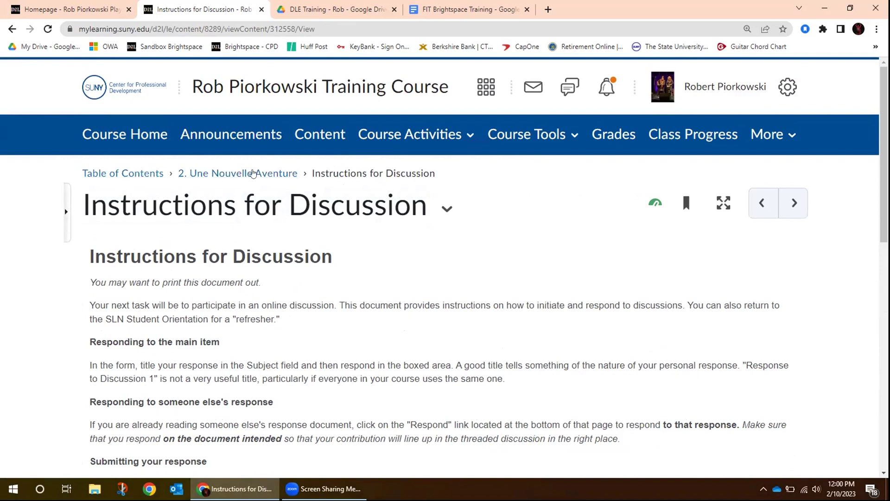
Step: Highlight the current topic's name in the breadcrumb trail, and return through it to the "2. Une Nouvelle Aventure" module
{"action": "left_click_drag", "start_coordinate": [361, 173], "coordinate": [451, 175]}
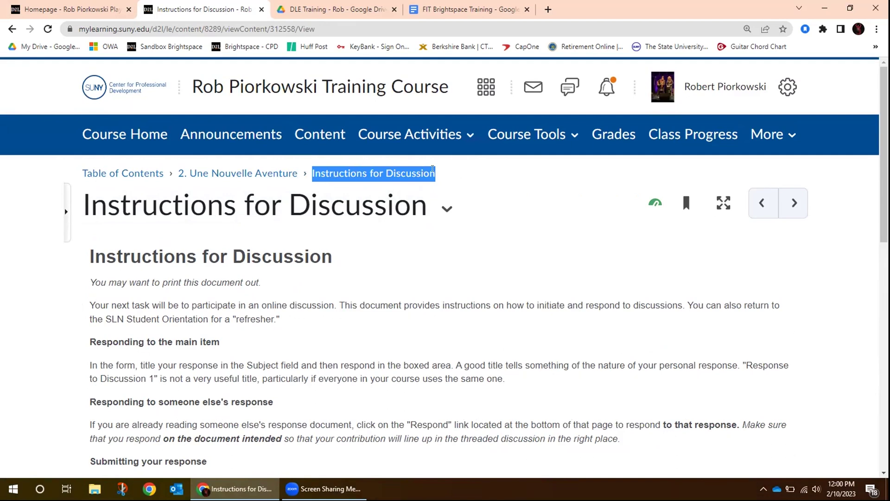
{"action": "left_click", "coordinate": [449, 168]}
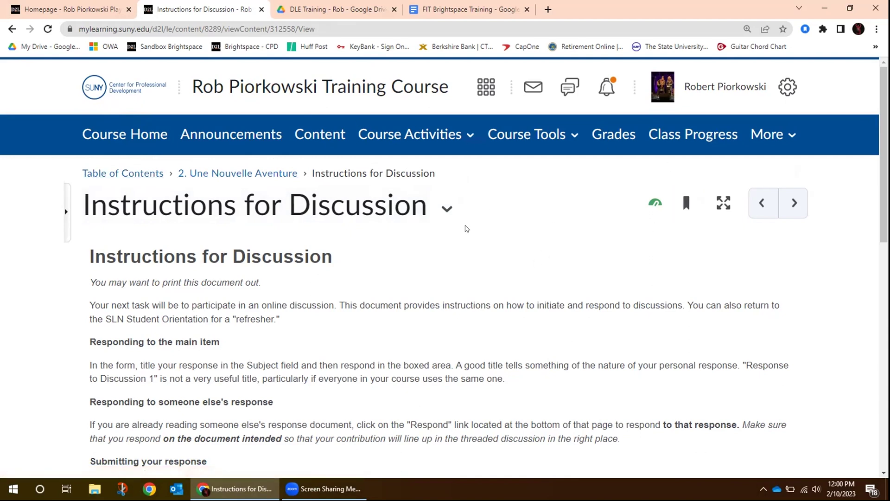
{"action": "left_click", "coordinate": [236, 173]}
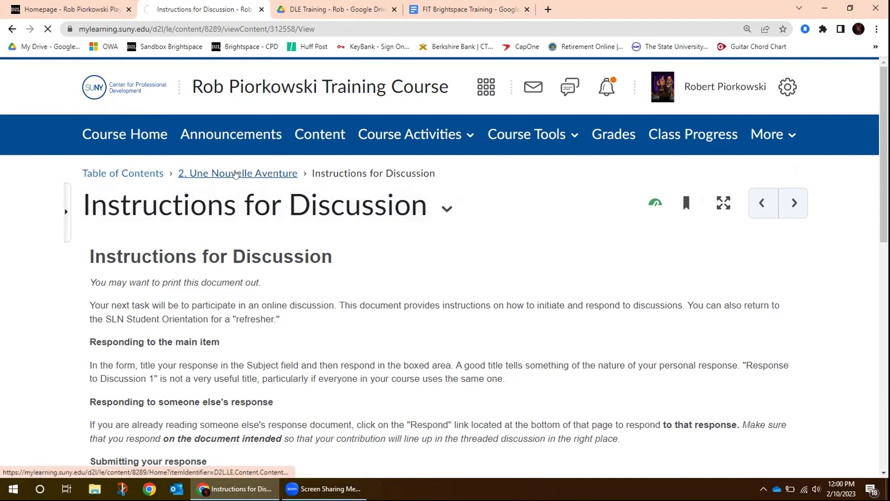
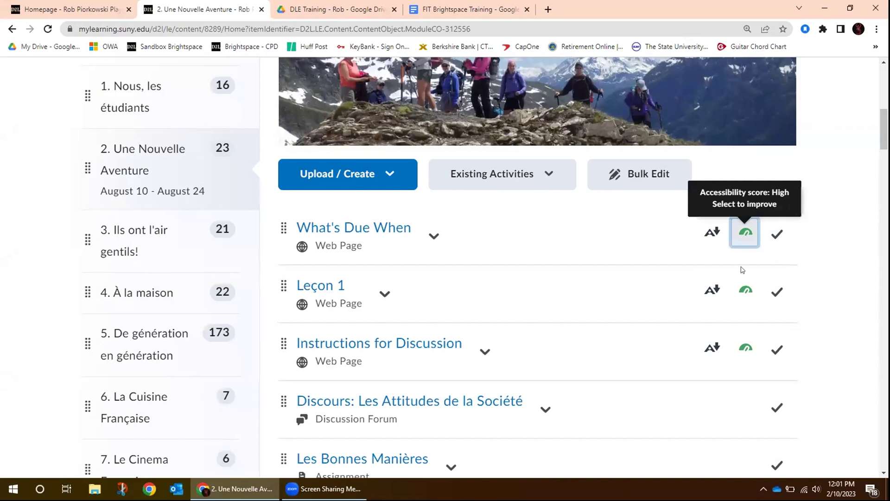
Step: Check the accessibility reports for the "Leçon 1" and "Instructions for Discussion" web pages, closing each report
{"action": "left_click", "coordinate": [742, 290]}
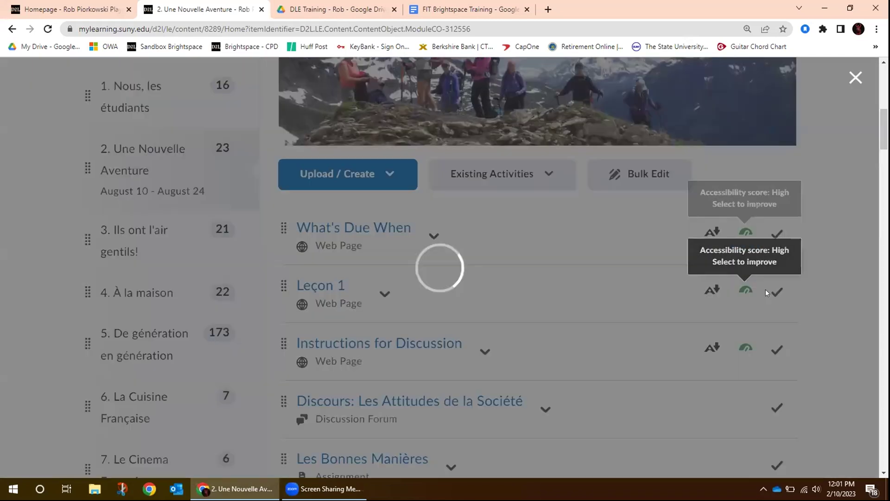
{"action": "left_click", "coordinate": [862, 83]}
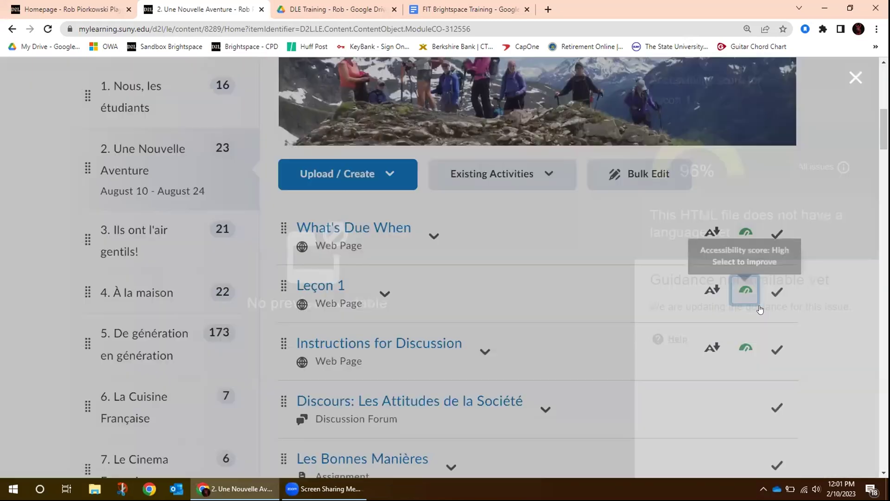
{"action": "left_click", "coordinate": [745, 347]}
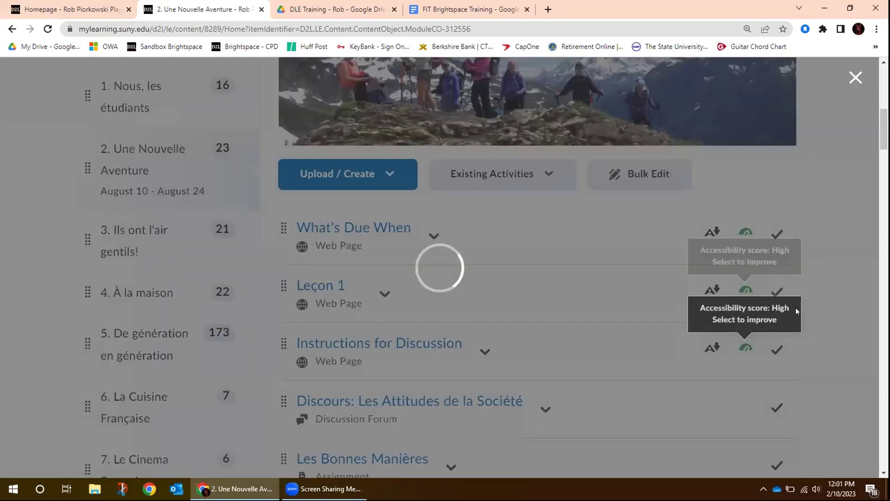
{"action": "left_click", "coordinate": [865, 77]}
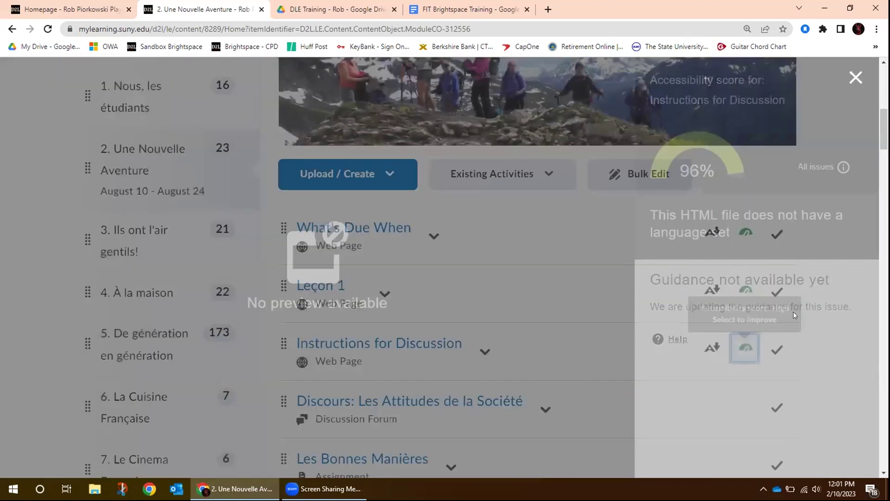
Step: Open the "Start Here" module from the table of contents and review its list of web pages
{"action": "left_click_drag", "start_coordinate": [883, 123], "coordinate": [884, 79]}
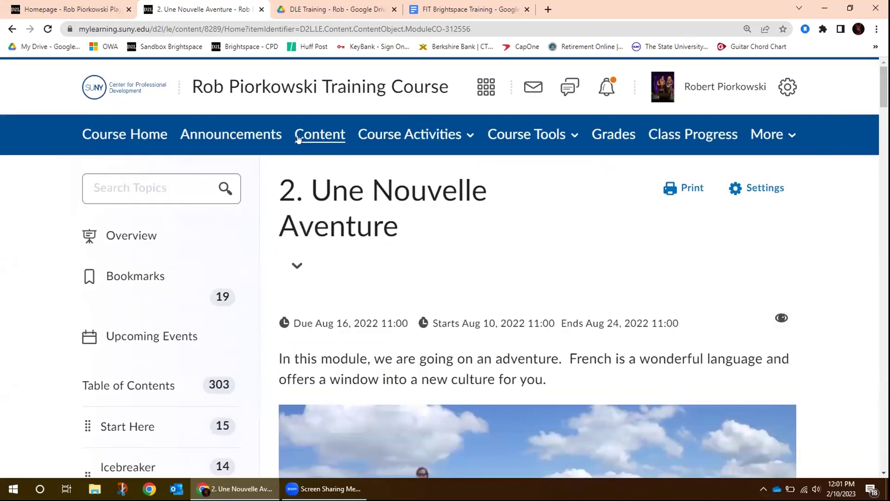
{"action": "scroll", "coordinate": [179, 357], "scroll_direction": "down", "scroll_amount": 5}
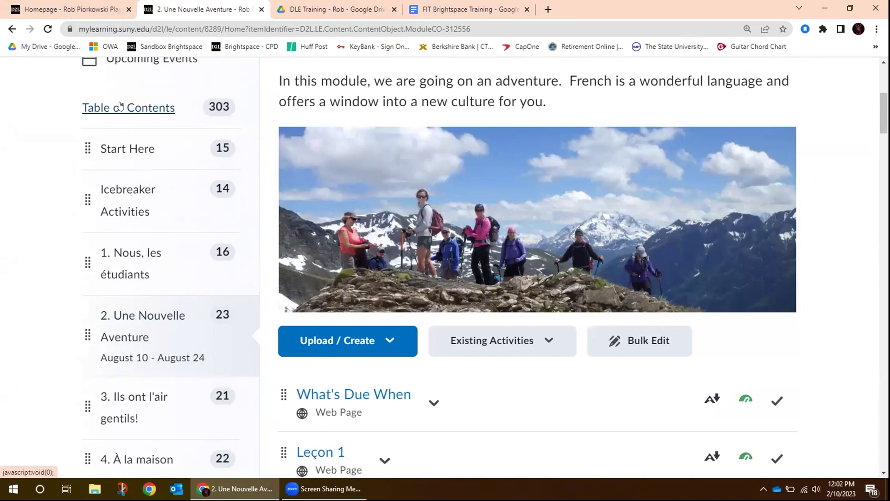
{"action": "scroll", "coordinate": [120, 105], "scroll_direction": "up", "scroll_amount": 3}
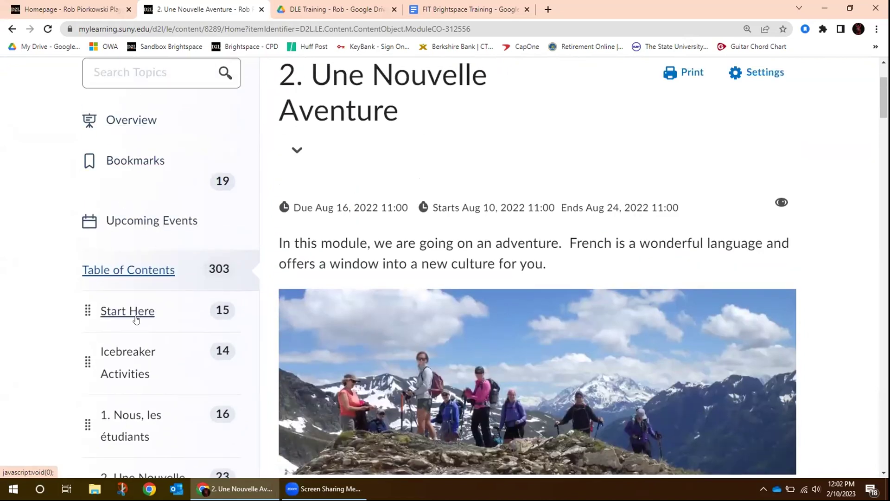
{"action": "left_click", "coordinate": [136, 311]}
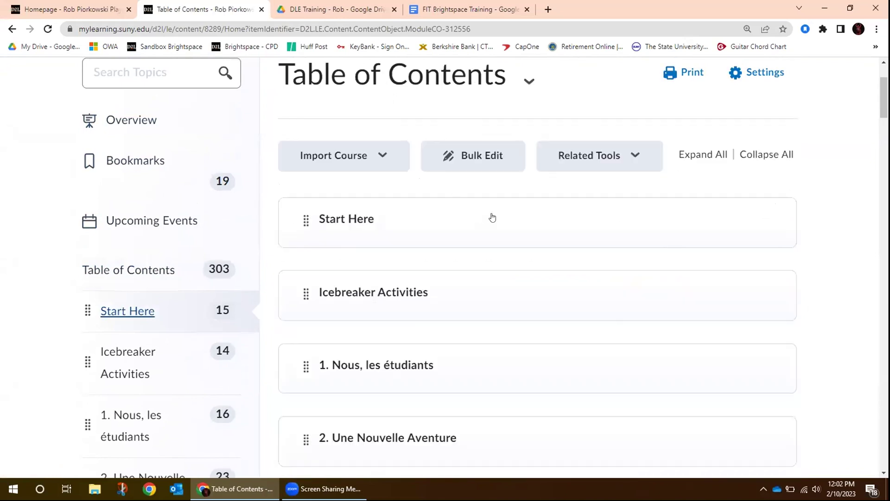
{"action": "scroll", "coordinate": [506, 362], "scroll_direction": "down", "scroll_amount": 1}
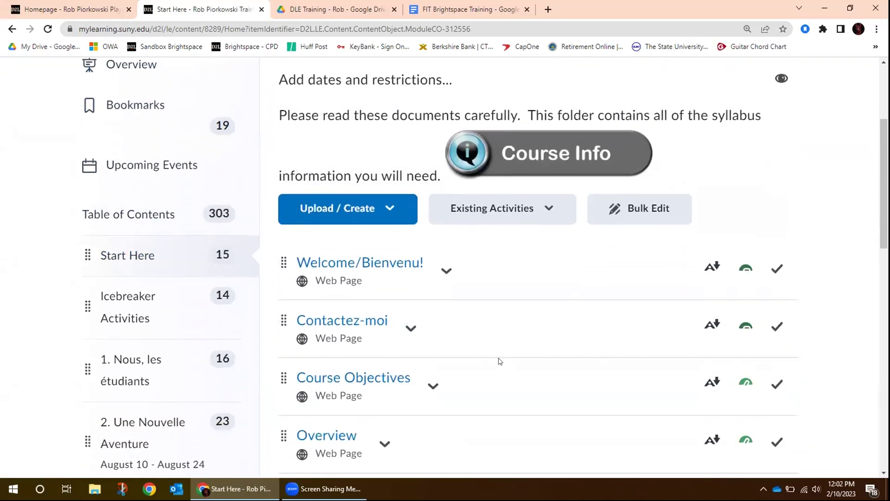
{"action": "scroll", "coordinate": [500, 361], "scroll_direction": "down", "scroll_amount": 5}
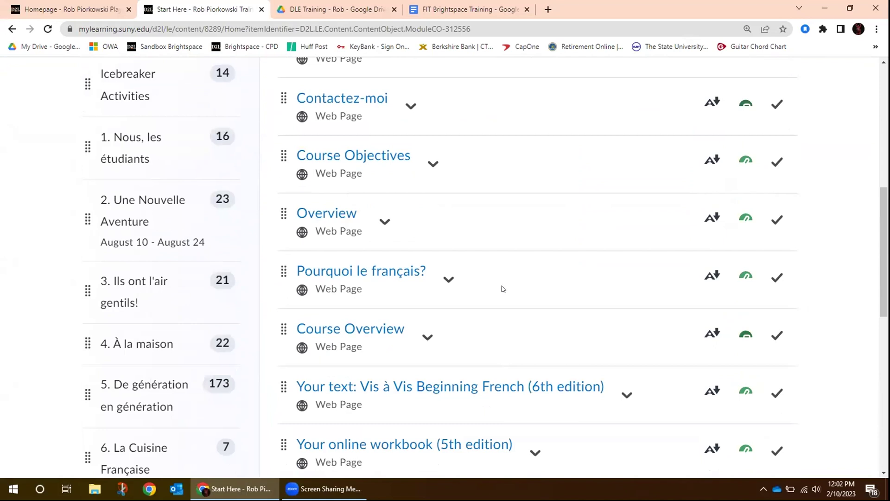
{"action": "scroll", "coordinate": [512, 281], "scroll_direction": "down", "scroll_amount": 1}
{"action": "scroll", "coordinate": [549, 262], "scroll_direction": "down", "scroll_amount": 4}
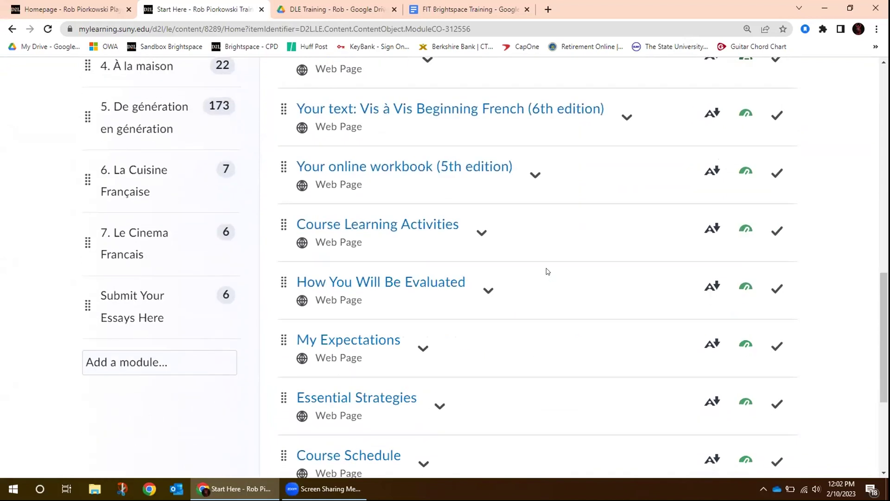
Step: Check the accessibility reports for "How You Will Be Evaluated" and "My Expectations", highlighting the guidance heading in the latter, and close them
{"action": "left_click", "coordinate": [746, 287]}
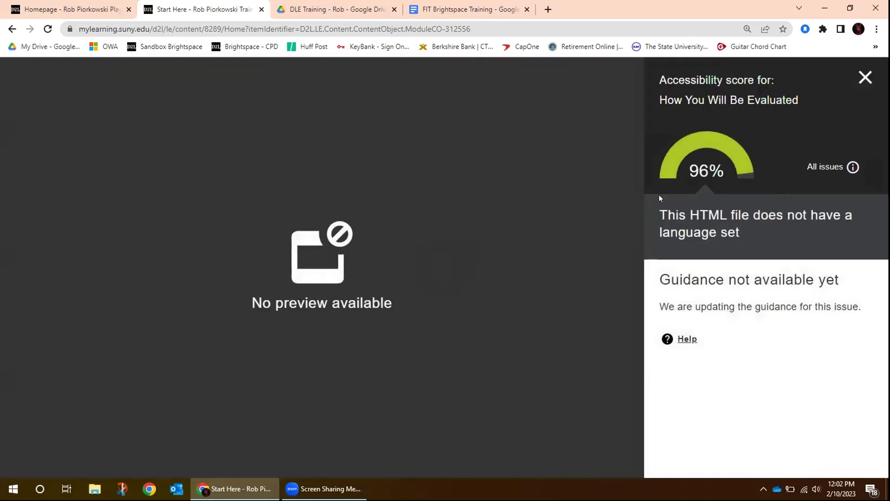
{"action": "left_click", "coordinate": [857, 78]}
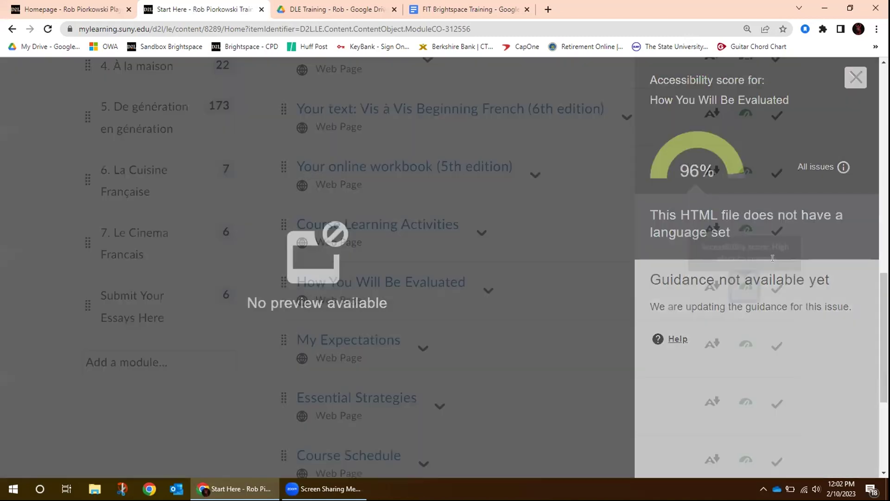
{"action": "left_click", "coordinate": [743, 345]}
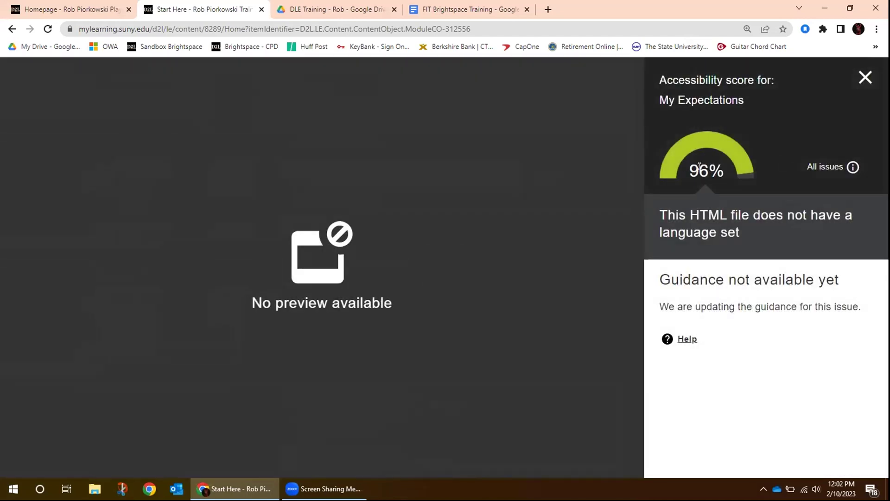
{"action": "left_click_drag", "start_coordinate": [661, 278], "coordinate": [850, 276]}
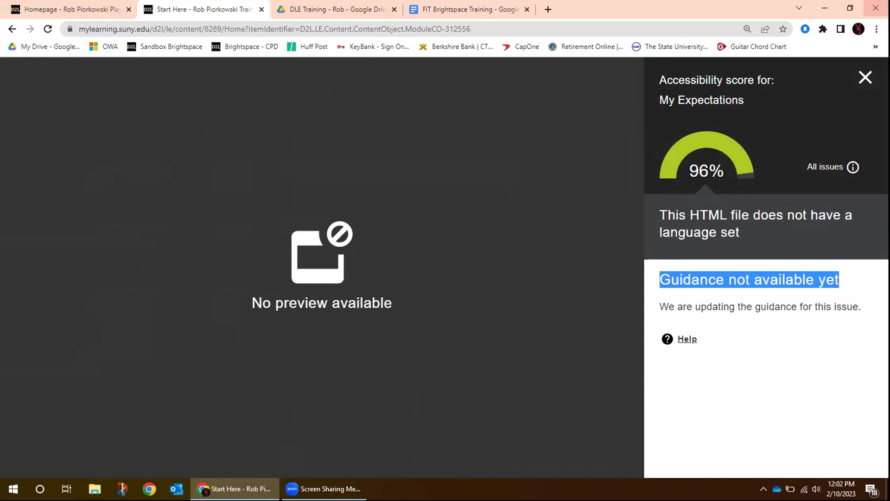
{"action": "left_click", "coordinate": [862, 77]}
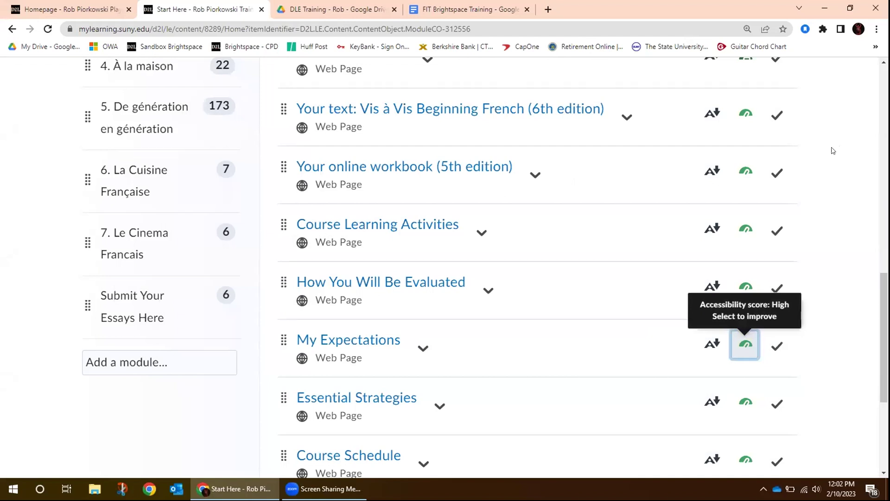
{"action": "left_click", "coordinate": [822, 144]}
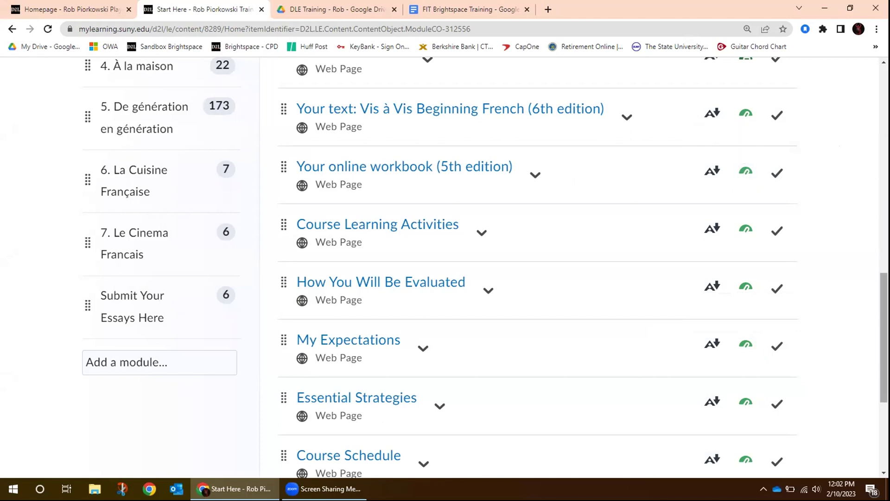
Step: Review the alternative download formats offered for the "Welcome/Bienvenu!" page twice, closing the dialog each time without downloading
{"action": "left_click_drag", "start_coordinate": [877, 290], "coordinate": [877, 78]}
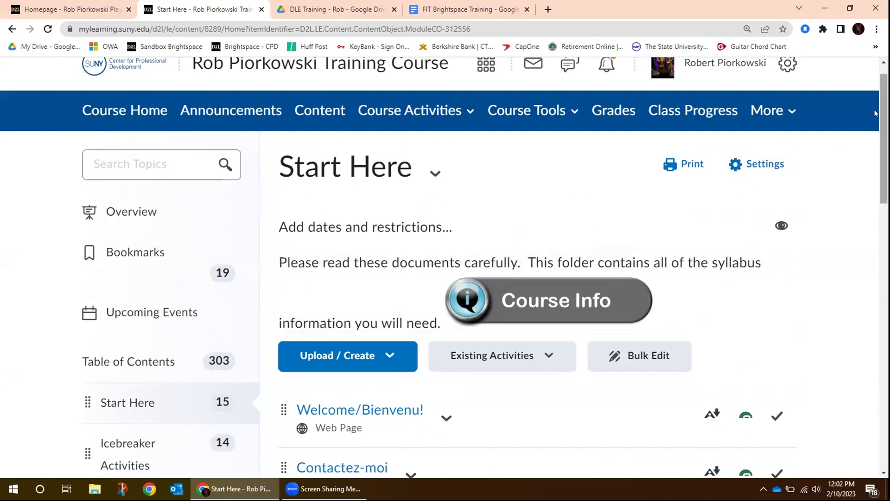
{"action": "scroll", "coordinate": [773, 227], "scroll_direction": "down", "scroll_amount": 4}
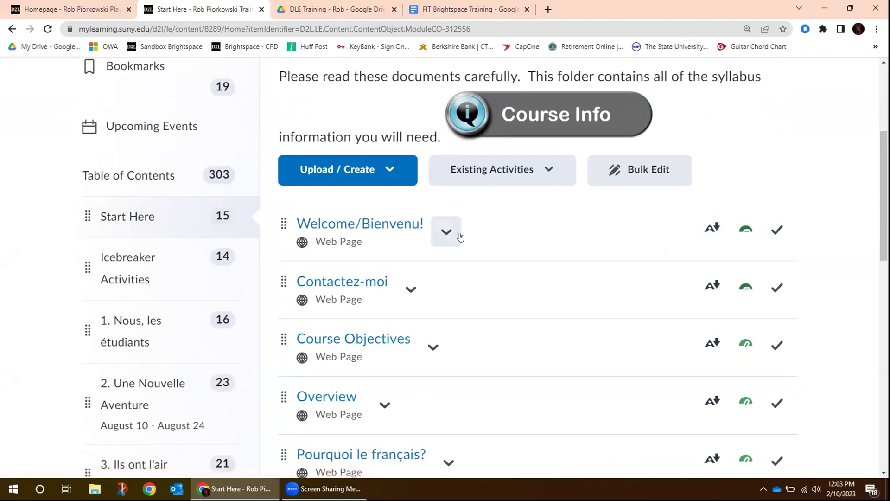
{"action": "left_click", "coordinate": [709, 229]}
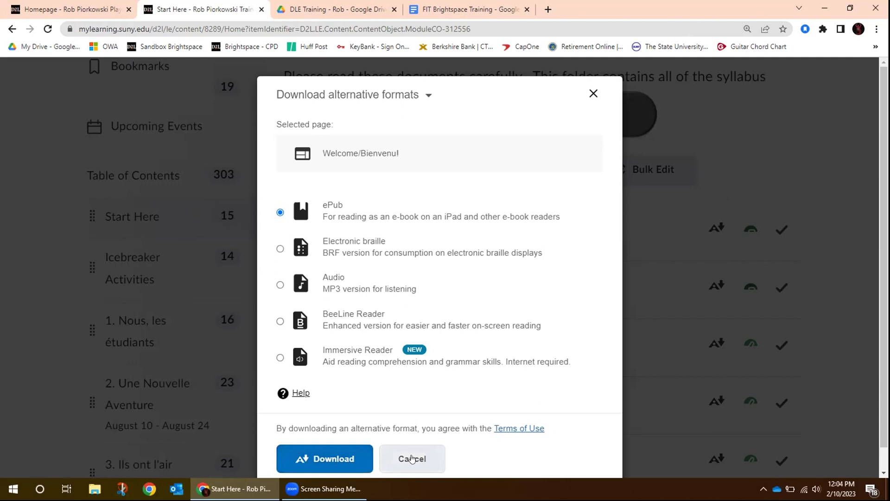
{"action": "left_click", "coordinate": [411, 459]}
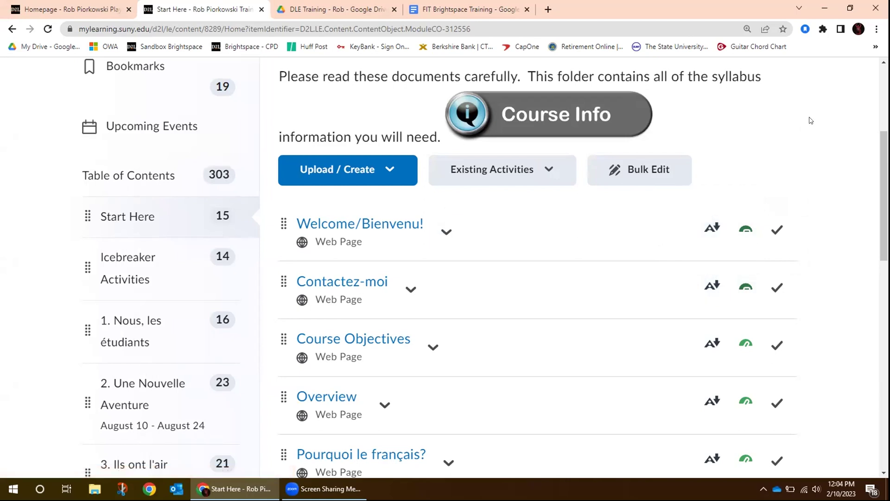
{"action": "left_click", "coordinate": [712, 227]}
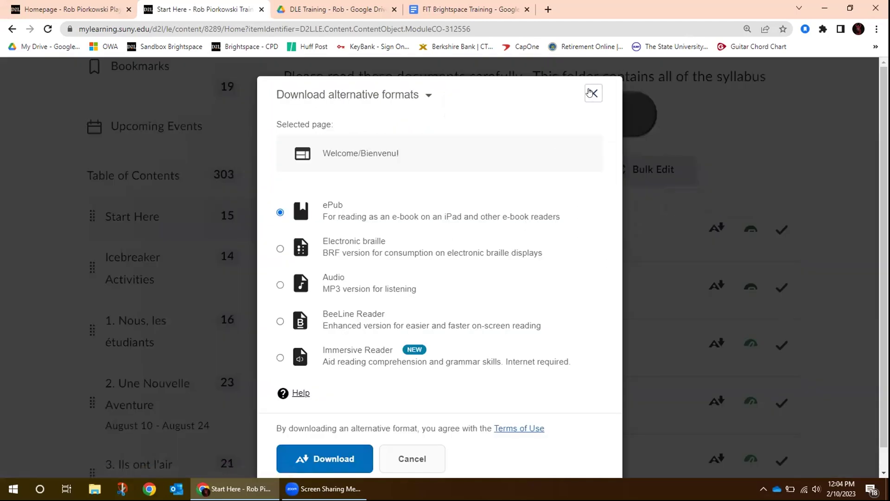
{"action": "left_click", "coordinate": [593, 94]}
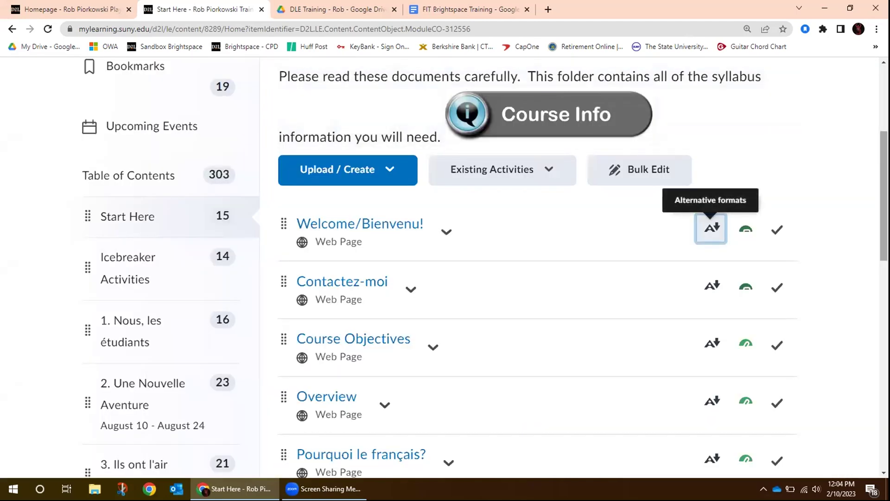
Step: Open the "Contactez-moi" topic in "Start Here", review its contact information, and advance to the "Course Objectives" topic
{"action": "scroll", "coordinate": [840, 157], "scroll_direction": "down", "scroll_amount": 1}
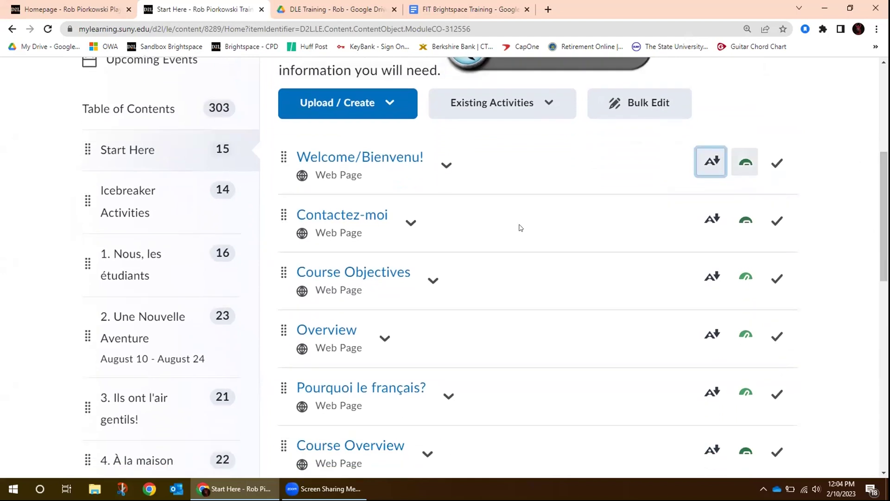
{"action": "left_click_drag", "start_coordinate": [884, 177], "coordinate": [883, 103]}
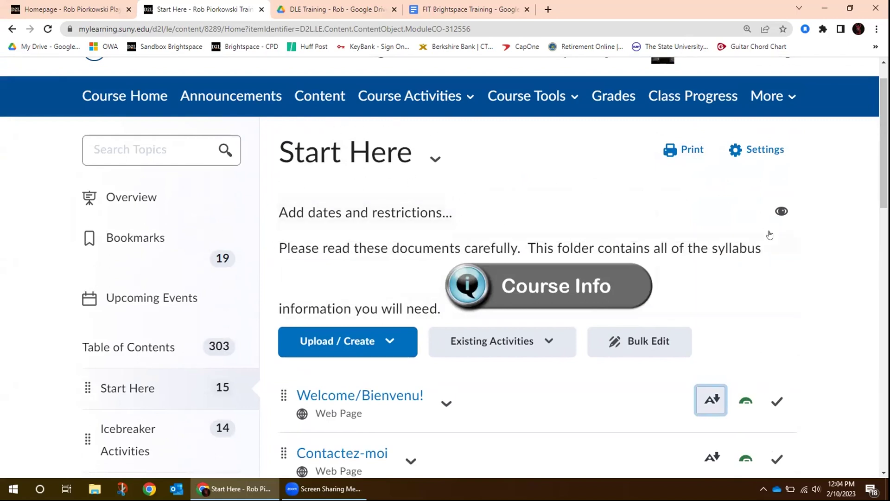
{"action": "scroll", "coordinate": [769, 235], "scroll_direction": "down", "scroll_amount": 2}
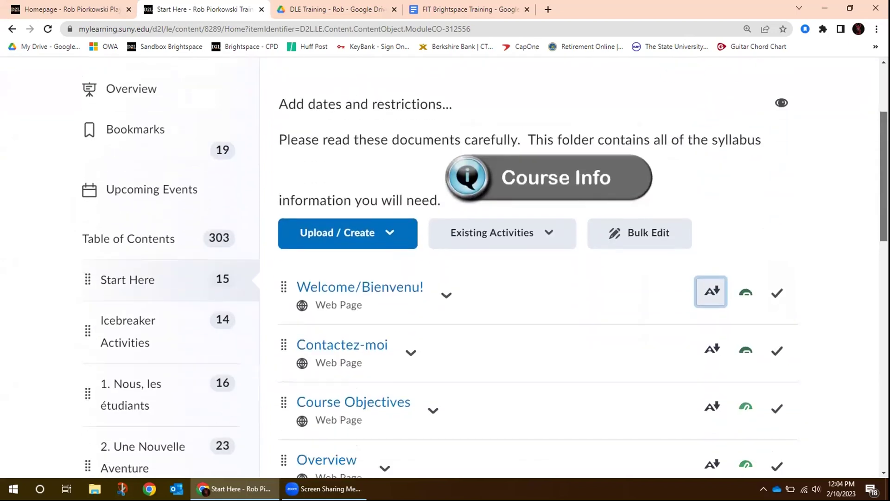
{"action": "scroll", "coordinate": [786, 146], "scroll_direction": "down", "scroll_amount": 2}
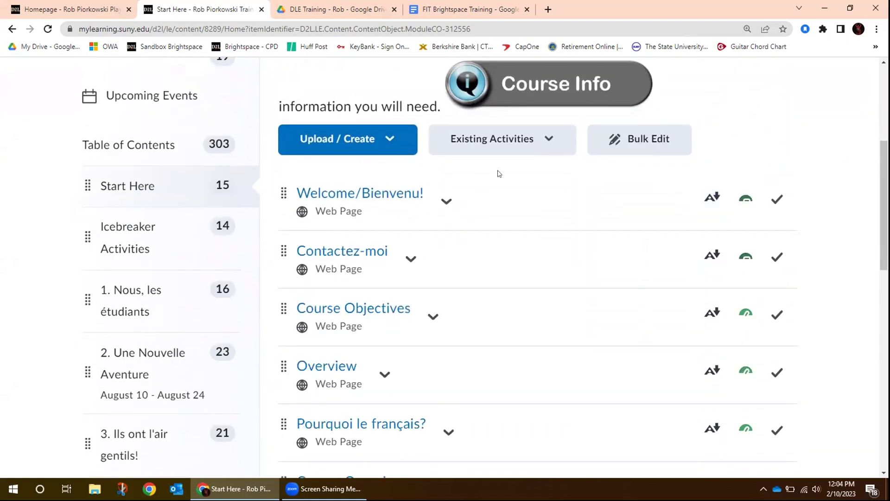
{"action": "left_click", "coordinate": [350, 249]}
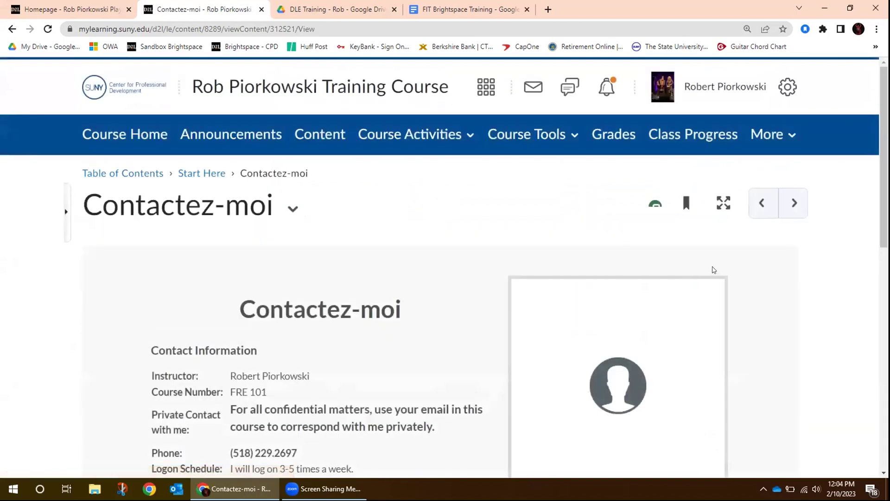
{"action": "scroll", "coordinate": [857, 183], "scroll_direction": "down", "scroll_amount": 3}
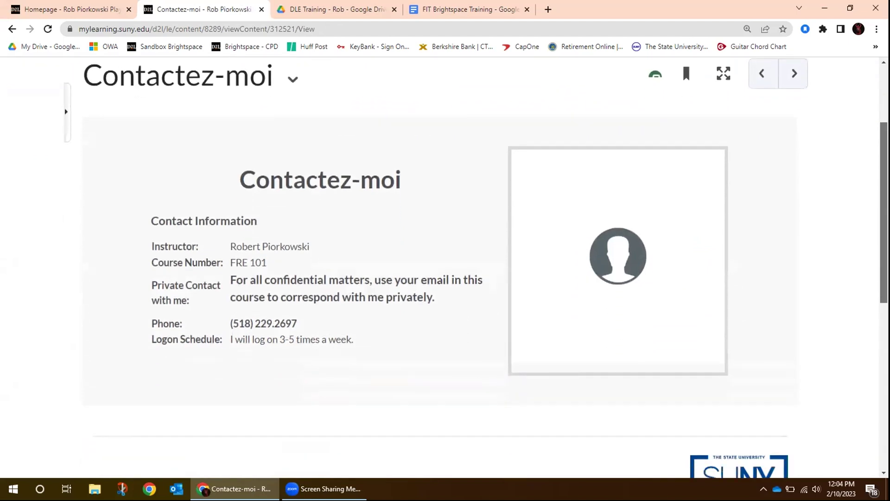
{"action": "scroll", "coordinate": [858, 191], "scroll_direction": "up", "scroll_amount": 2}
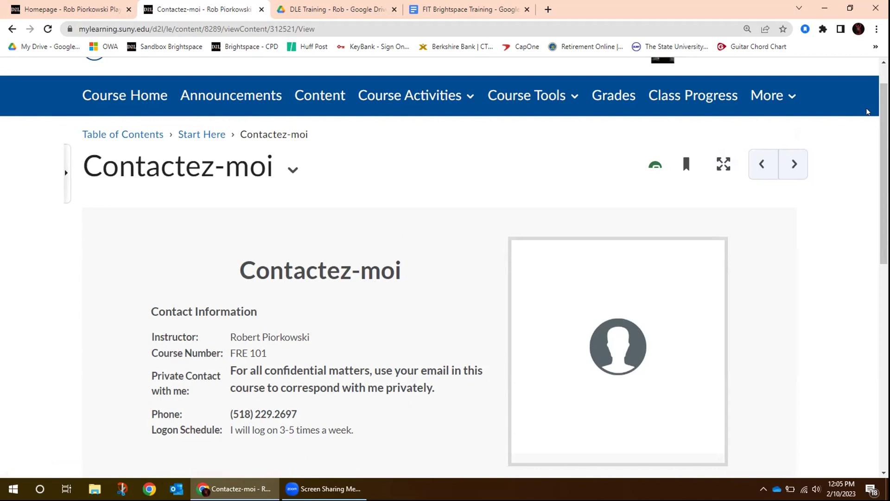
{"action": "left_click", "coordinate": [793, 165]}
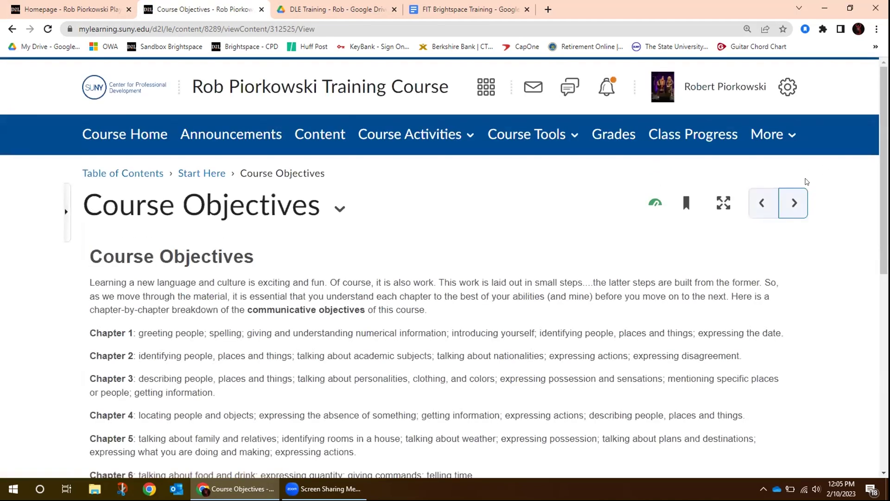
Step: Review the chapter-by-chapter list on the "Course Objectives" topic and advance to the "Overview" topic
{"action": "scroll", "coordinate": [831, 237], "scroll_direction": "down", "scroll_amount": 5}
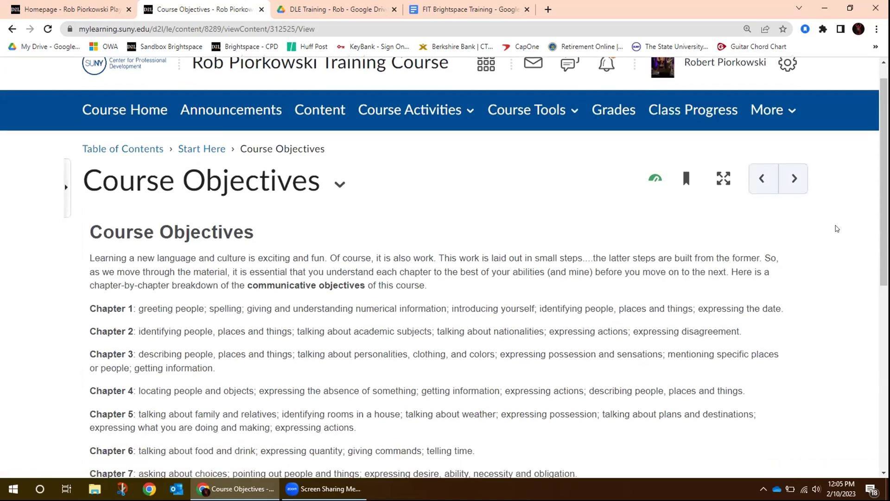
{"action": "scroll", "coordinate": [851, 247], "scroll_direction": "up", "scroll_amount": 5}
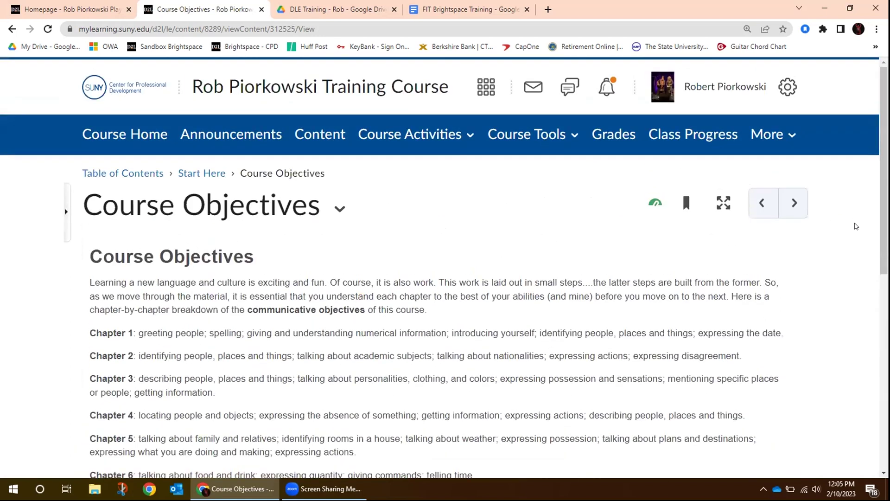
{"action": "scroll", "coordinate": [856, 226], "scroll_direction": "down", "scroll_amount": 2}
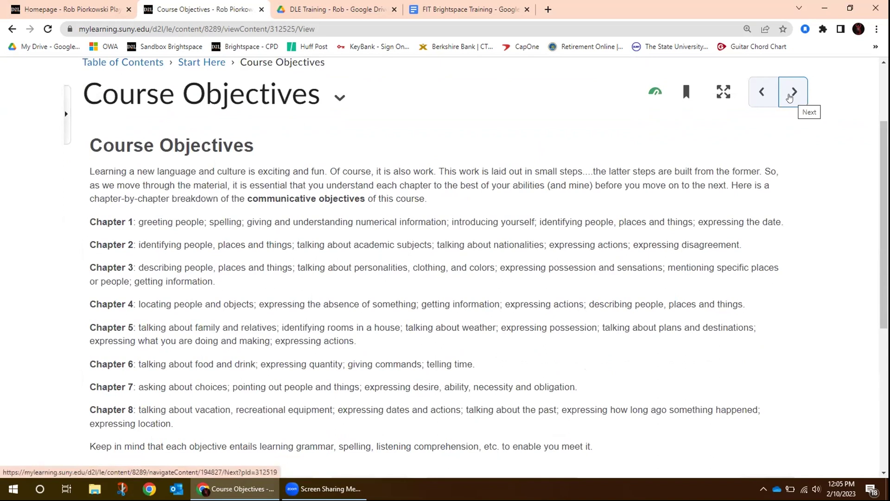
{"action": "left_click", "coordinate": [790, 98]}
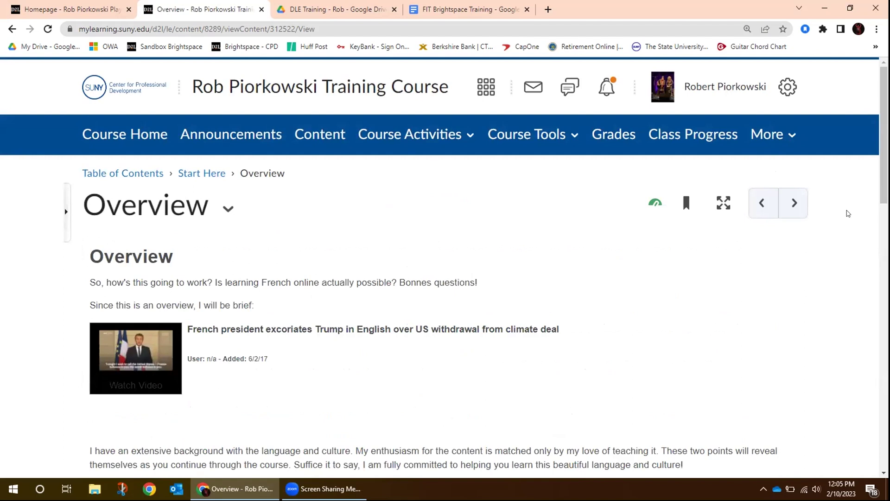
Step: Skim the "Overview" topic and advance to the "Pourquoi le français?" topic in "Start Here"
{"action": "scroll", "coordinate": [848, 213], "scroll_direction": "down", "scroll_amount": 3}
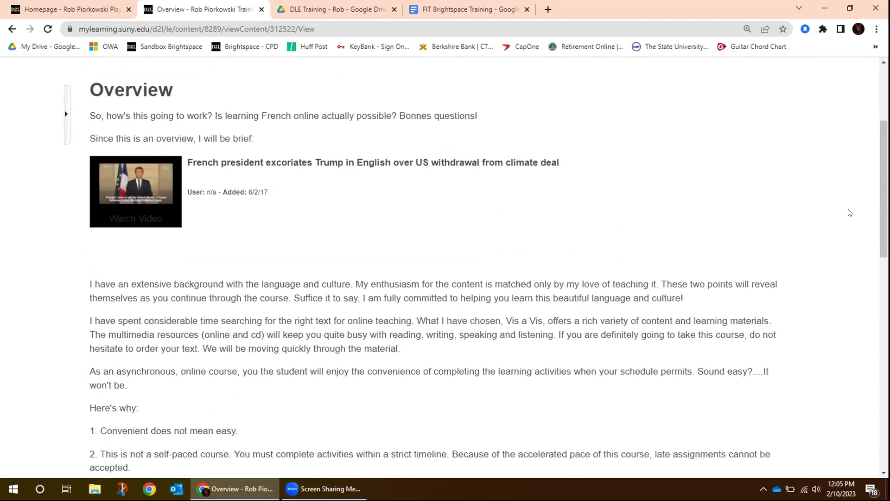
{"action": "scroll", "coordinate": [850, 212], "scroll_direction": "up", "scroll_amount": 2}
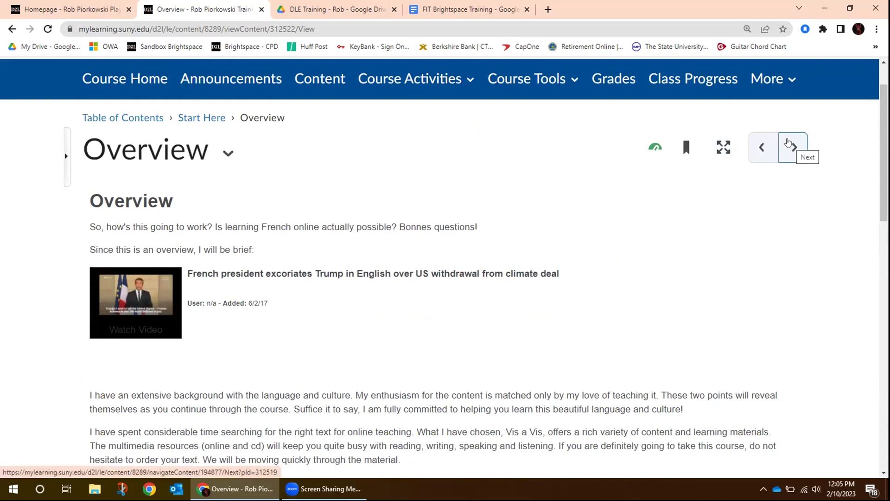
{"action": "left_click", "coordinate": [793, 148]}
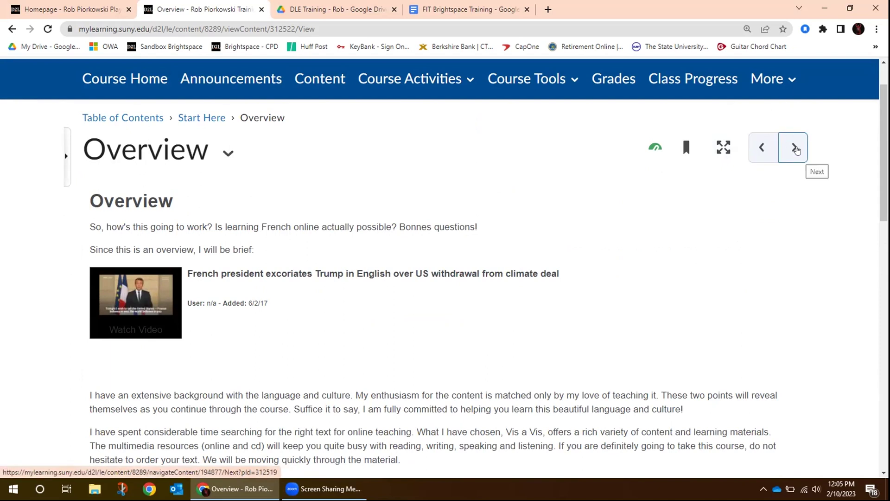
{"action": "left_click", "coordinate": [794, 148]}
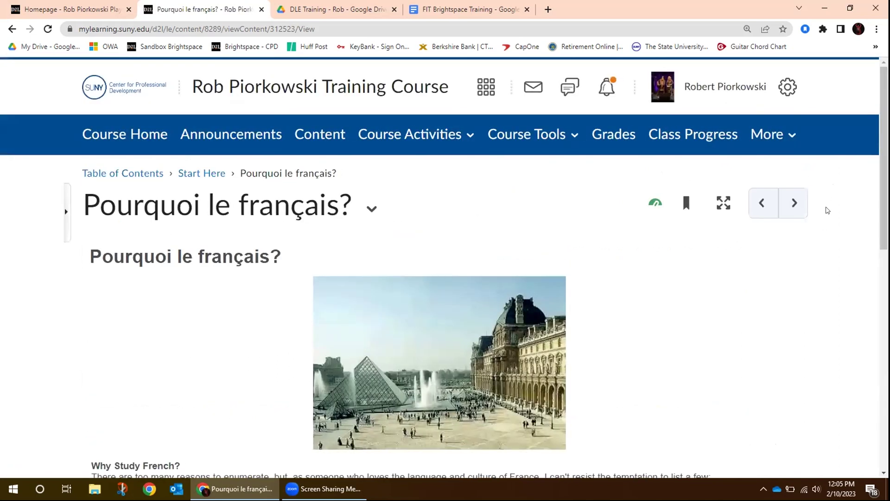
{"action": "scroll", "coordinate": [824, 265], "scroll_direction": "down", "scroll_amount": 1}
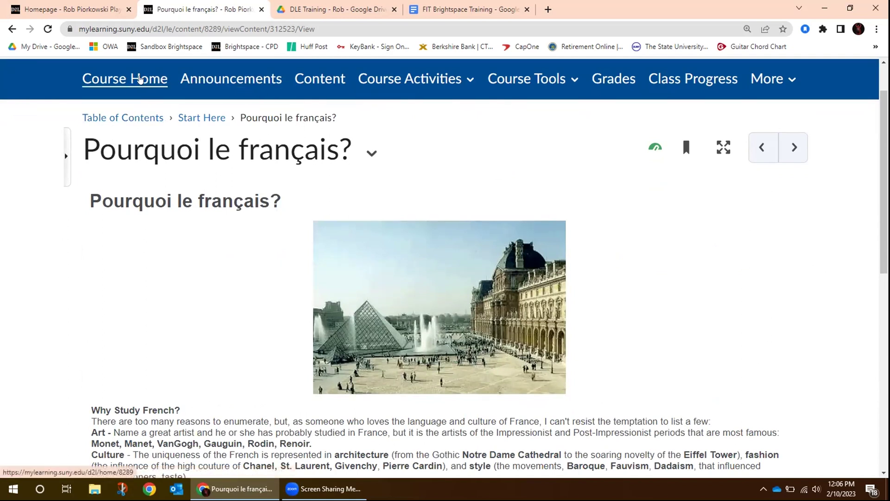
Step: Return to the French 101 course homepage and review the module completion bars in the D2L Visual TOC
{"action": "left_click", "coordinate": [116, 79]}
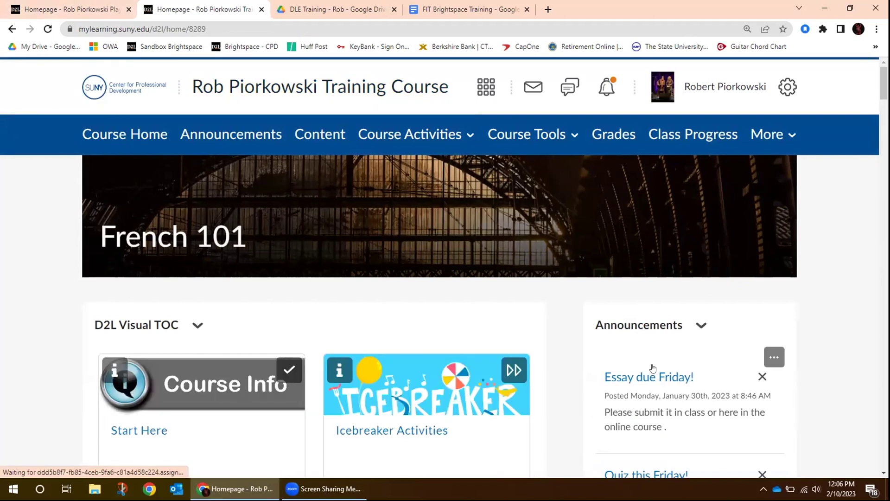
{"action": "scroll", "coordinate": [566, 349], "scroll_direction": "down", "scroll_amount": 3}
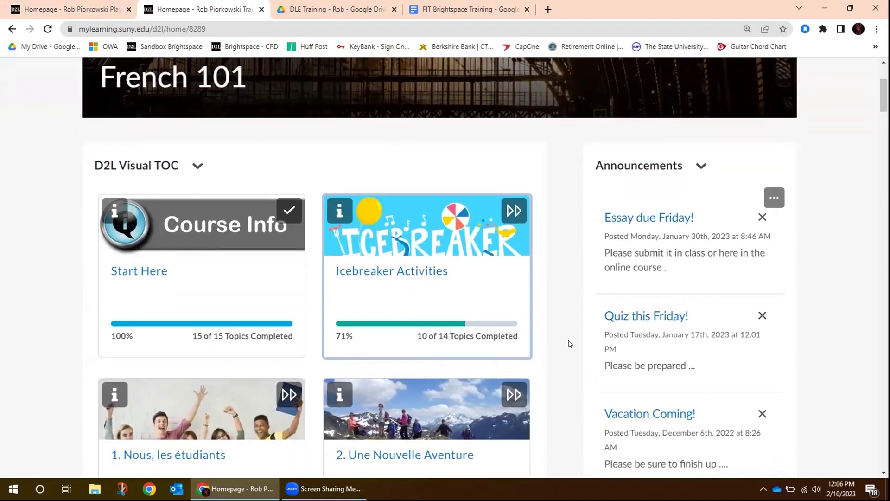
{"action": "scroll", "coordinate": [571, 343], "scroll_direction": "down", "scroll_amount": 6}
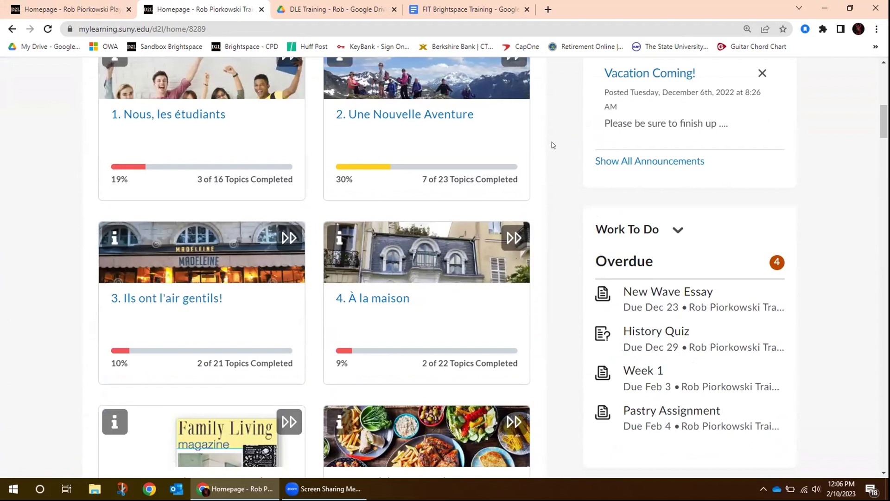
{"action": "scroll", "coordinate": [558, 142], "scroll_direction": "down", "scroll_amount": 1}
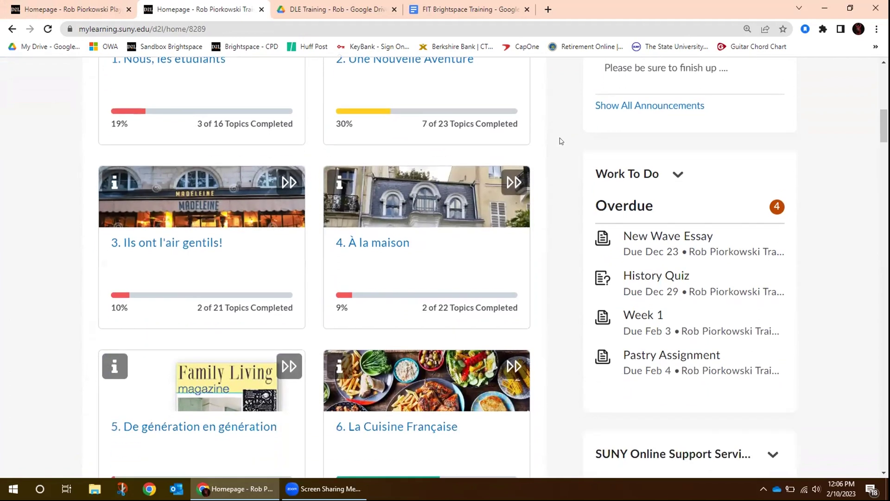
{"action": "scroll", "coordinate": [562, 194], "scroll_direction": "up", "scroll_amount": 8}
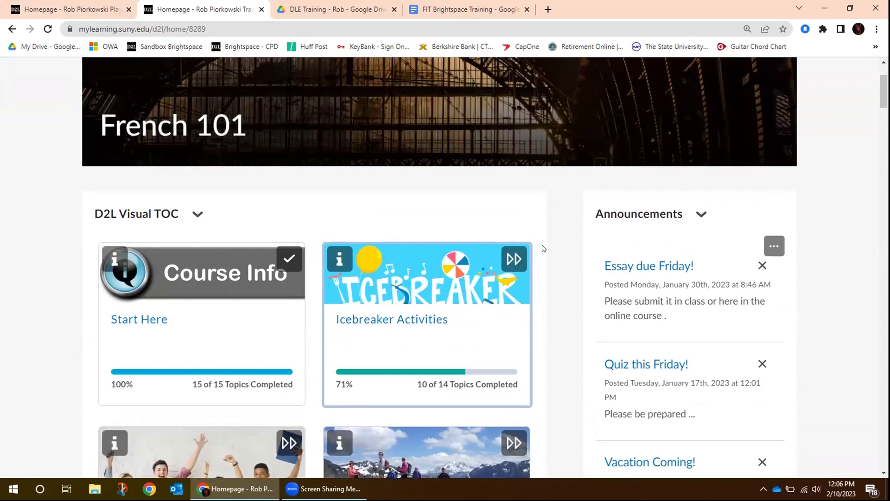
{"action": "scroll", "coordinate": [556, 246], "scroll_direction": "up", "scroll_amount": 2}
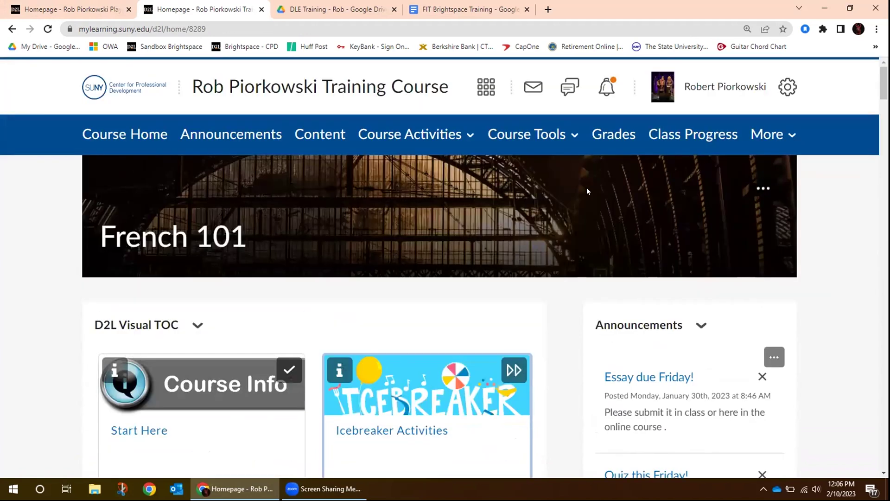
Step: Open Class Progress and review each student's system access, content completion, quizzing and grades
{"action": "left_click", "coordinate": [679, 136]}
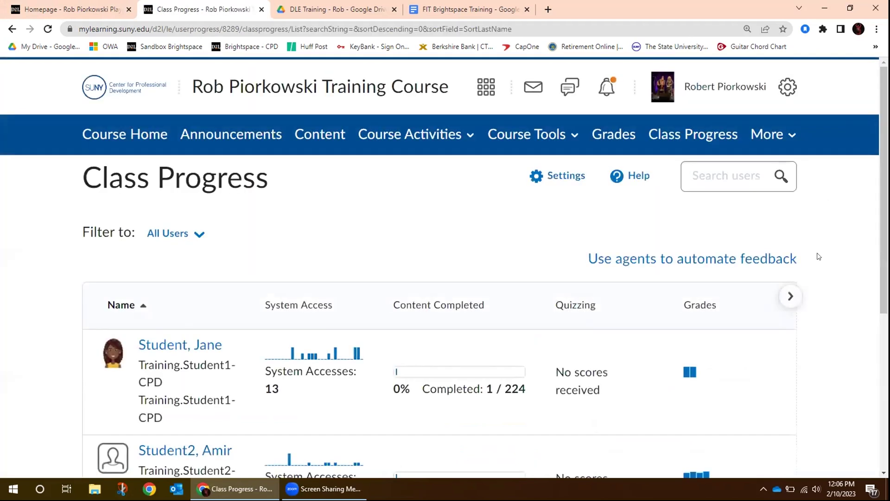
{"action": "scroll", "coordinate": [878, 156], "scroll_direction": "down", "scroll_amount": 3}
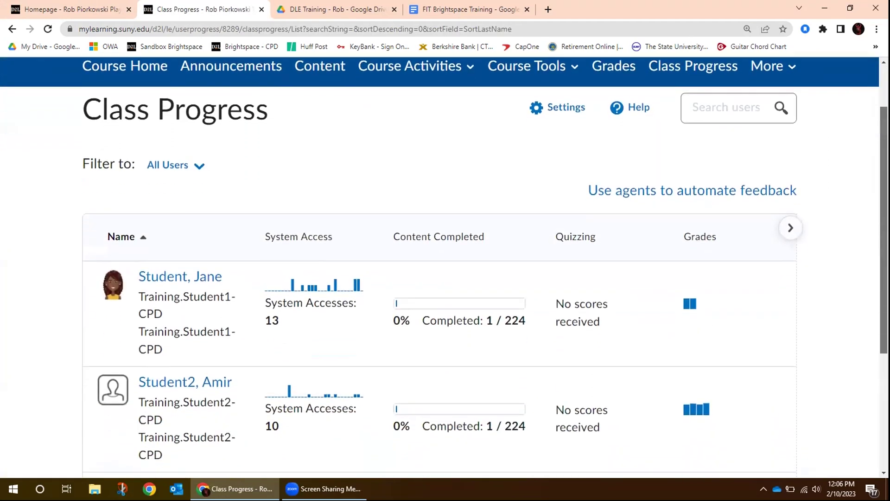
{"action": "scroll", "coordinate": [874, 272], "scroll_direction": "down", "scroll_amount": 2}
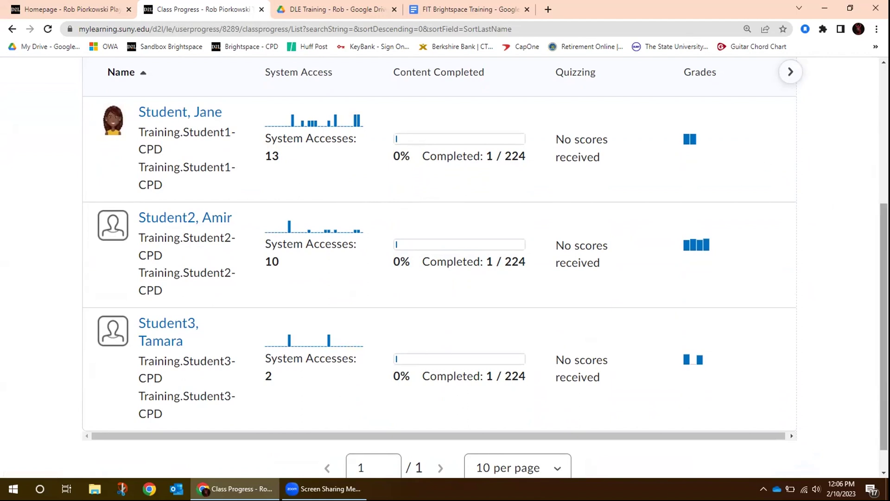
{"action": "scroll", "coordinate": [874, 226], "scroll_direction": "up", "scroll_amount": 1}
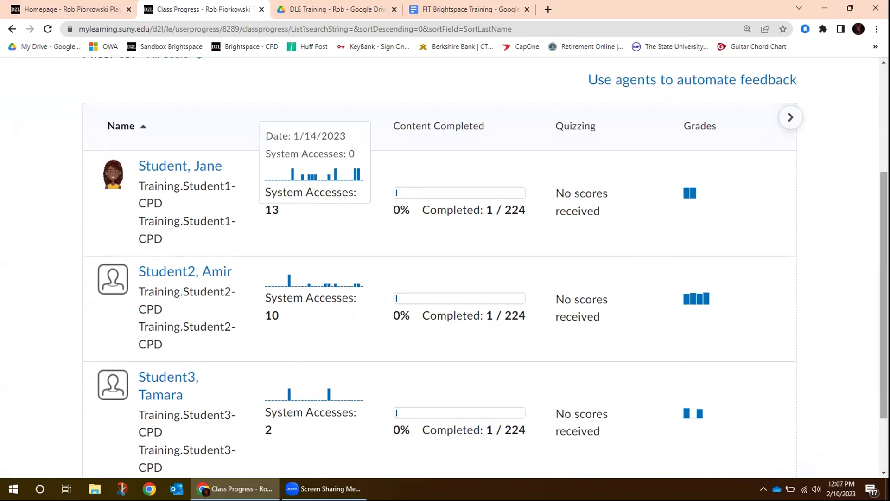
{"action": "scroll", "coordinate": [678, 113], "scroll_direction": "up", "scroll_amount": 3}
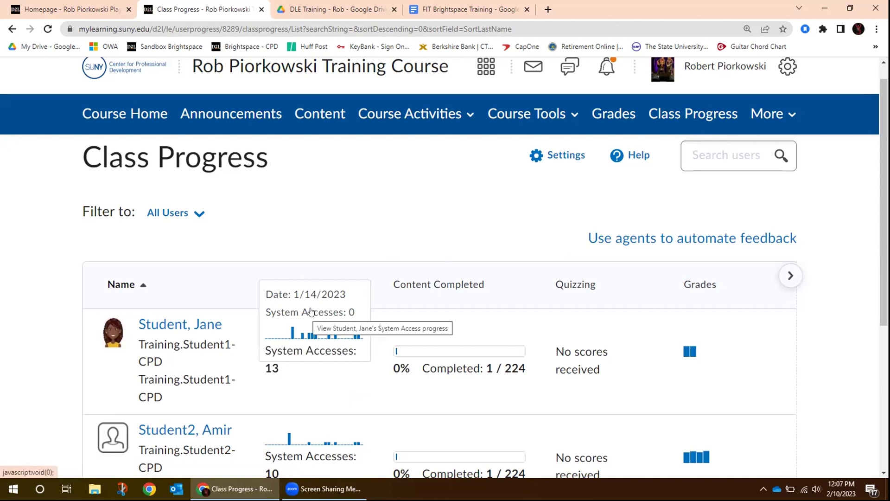
Step: Open the first student's System Access History and review the access dates and absent periods
{"action": "left_click", "coordinate": [326, 315]}
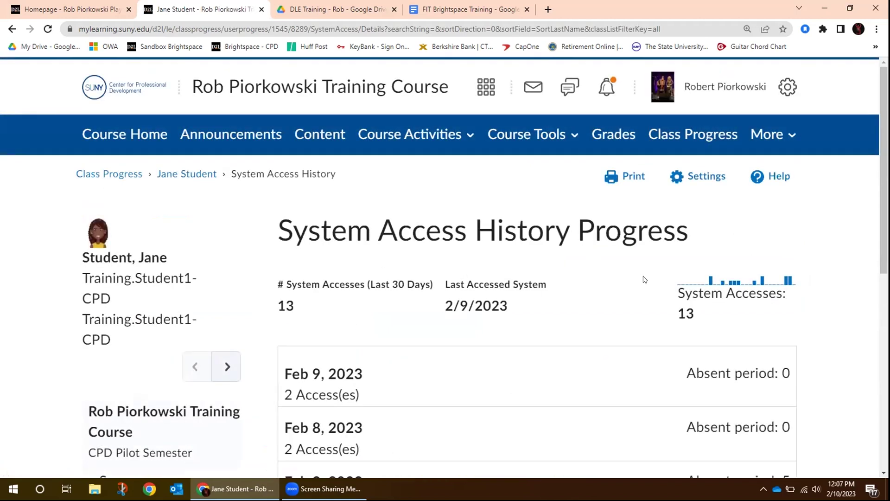
{"action": "scroll", "coordinate": [641, 281], "scroll_direction": "down", "scroll_amount": 2}
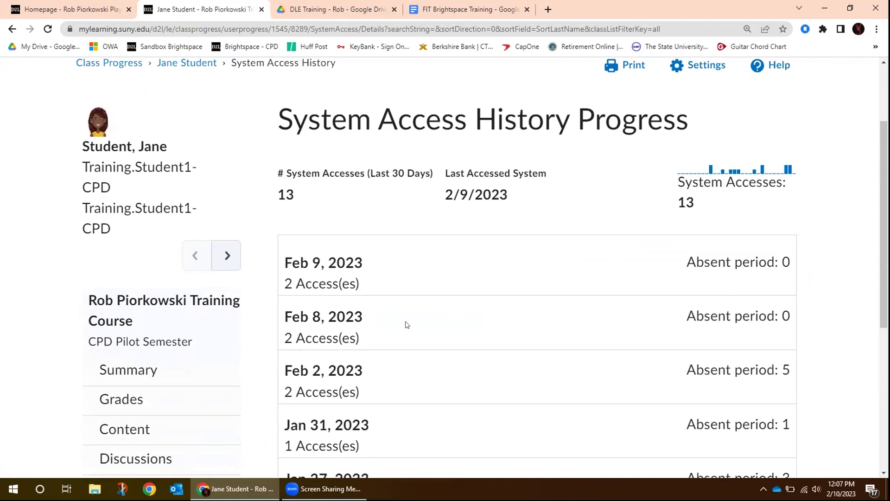
{"action": "scroll", "coordinate": [410, 319], "scroll_direction": "down", "scroll_amount": 3}
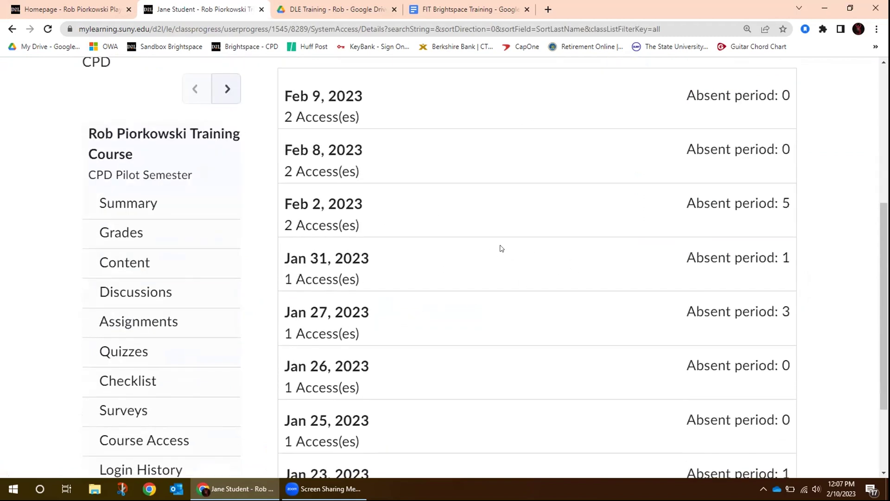
{"action": "scroll", "coordinate": [509, 272], "scroll_direction": "up", "scroll_amount": 2}
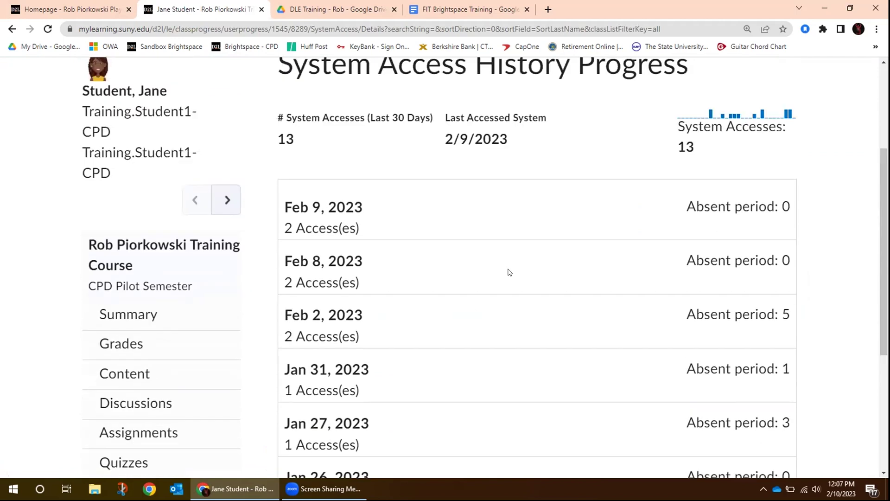
{"action": "scroll", "coordinate": [573, 342], "scroll_direction": "down", "scroll_amount": 1}
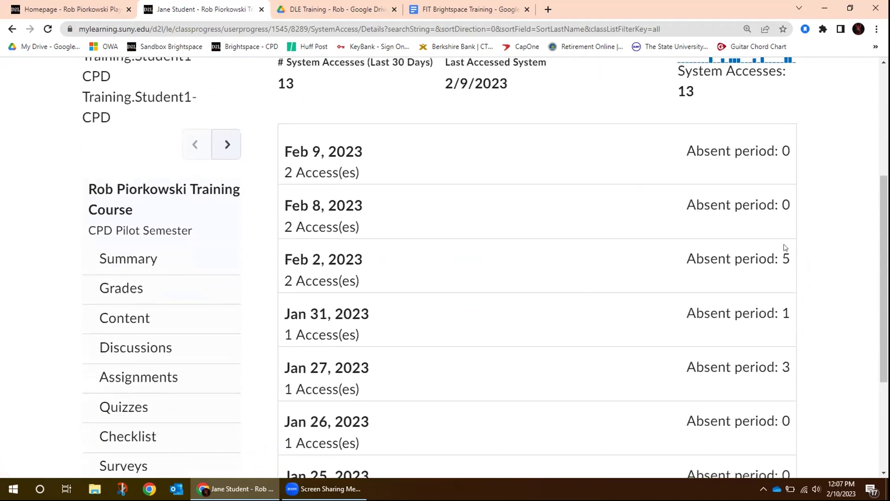
{"action": "scroll", "coordinate": [573, 258], "scroll_direction": "down", "scroll_amount": 3}
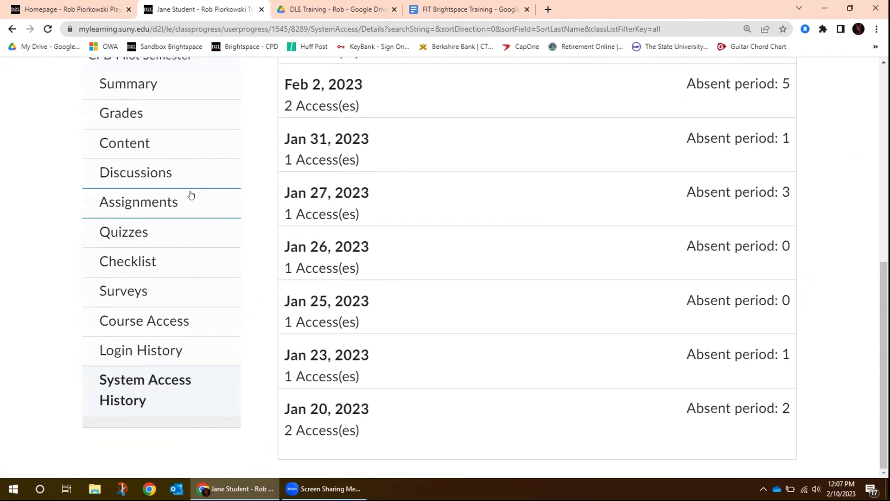
Step: Open the same student's Assignments progress and review the submission summary and assignment list
{"action": "left_click", "coordinate": [127, 202]}
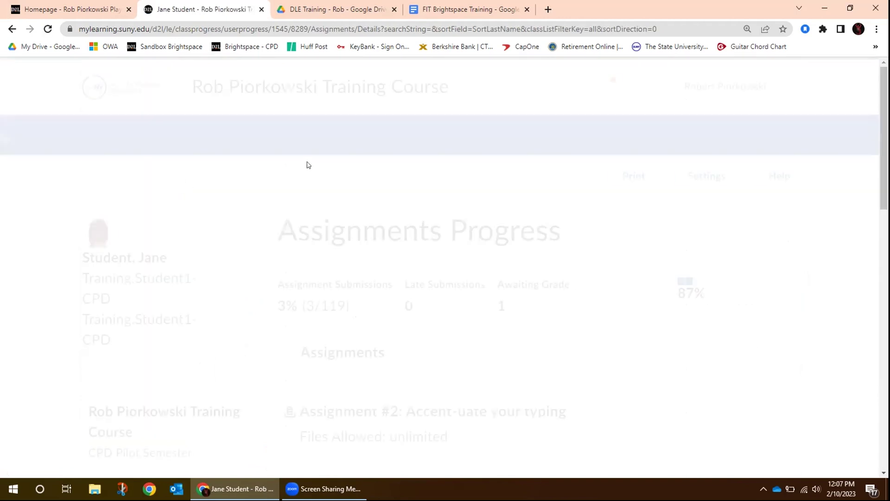
{"action": "scroll", "coordinate": [529, 272], "scroll_direction": "down", "scroll_amount": 3}
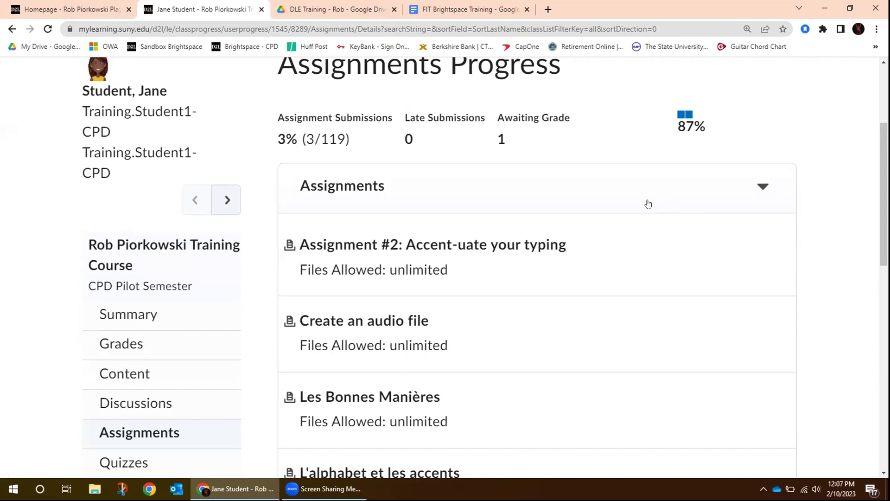
{"action": "scroll", "coordinate": [607, 235], "scroll_direction": "up", "scroll_amount": 3}
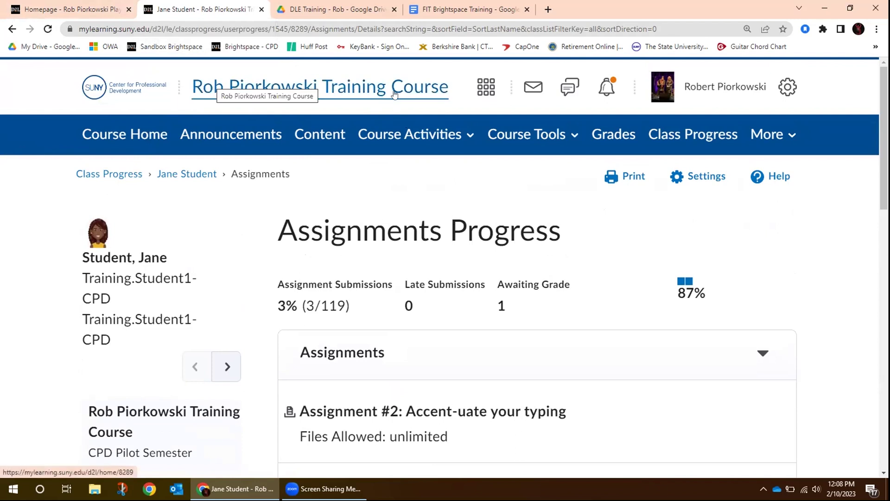
Step: Switch to the Playground course homepage and dismiss the open course selector
{"action": "left_click", "coordinate": [85, 8]}
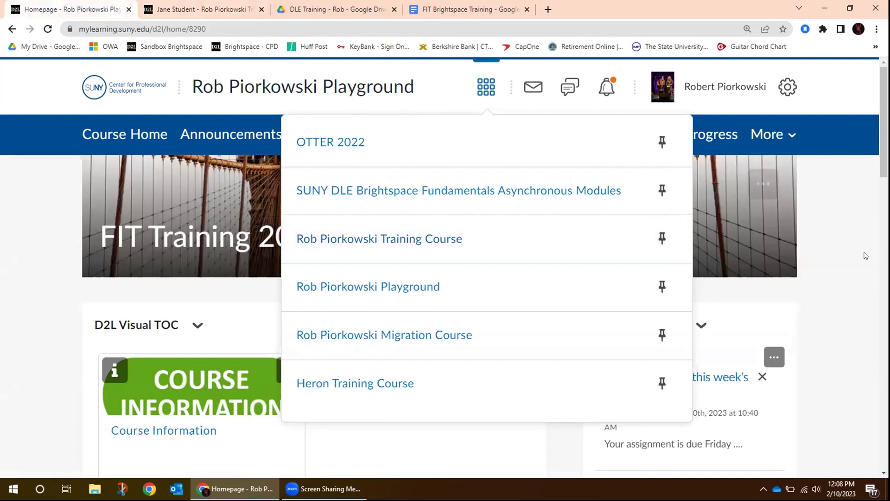
{"action": "left_click", "coordinate": [866, 246]}
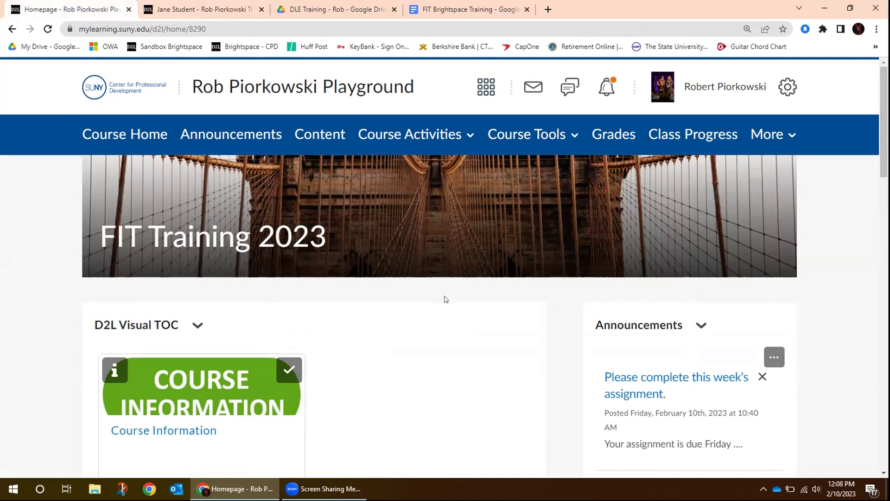
{"action": "scroll", "coordinate": [446, 295], "scroll_direction": "down", "scroll_amount": 3}
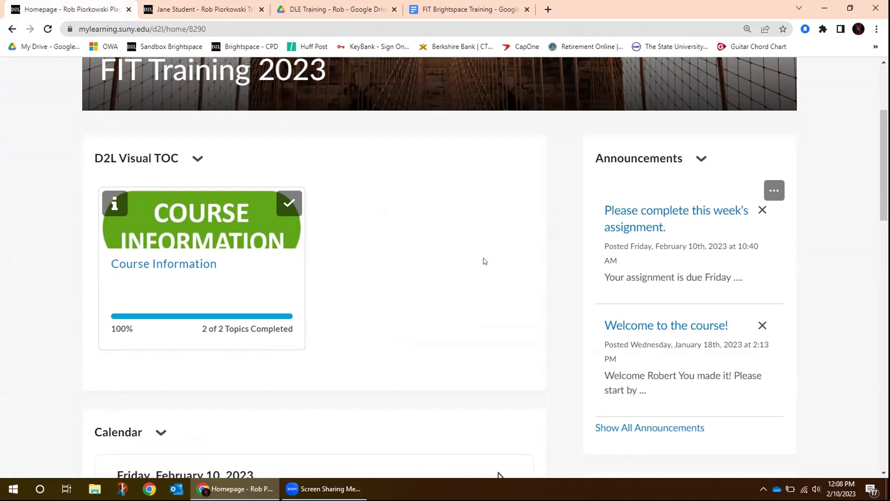
{"action": "scroll", "coordinate": [459, 261], "scroll_direction": "up", "scroll_amount": 1}
{"action": "scroll", "coordinate": [459, 261], "scroll_direction": "up", "scroll_amount": 1}
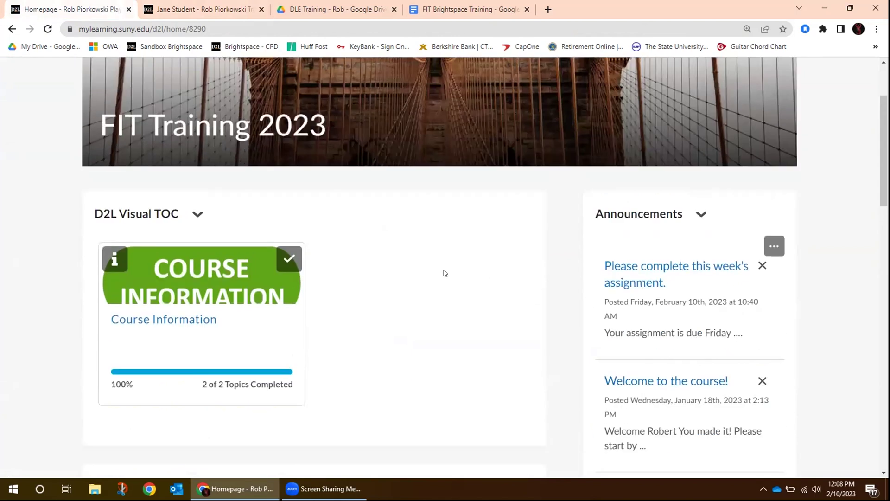
{"action": "scroll", "coordinate": [445, 265], "scroll_direction": "up", "scroll_amount": 2}
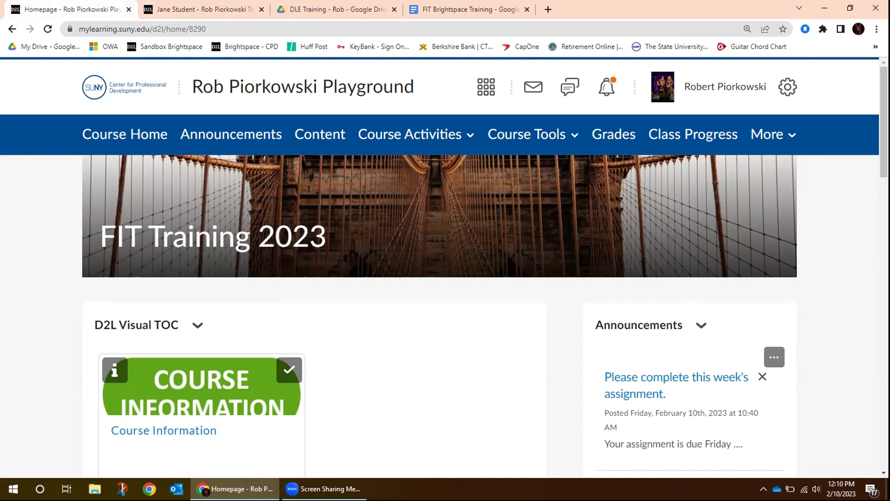
Step: Go to the SUNY Center for Professional Development homepage and open Quick Eval to view submissions across all courses
{"action": "left_click", "coordinate": [124, 87]}
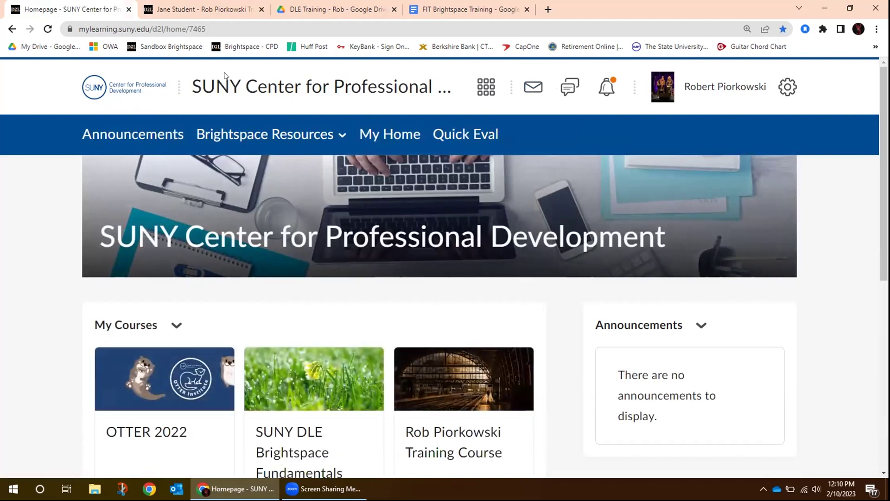
{"action": "left_click", "coordinate": [455, 135]}
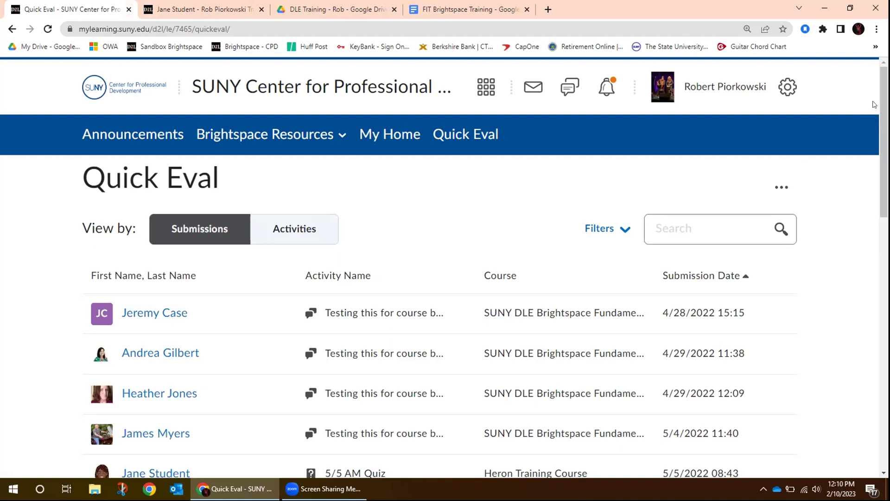
{"action": "scroll", "coordinate": [883, 139], "scroll_direction": "down", "scroll_amount": 3}
{"action": "scroll", "coordinate": [883, 139], "scroll_direction": "up", "scroll_amount": 3}
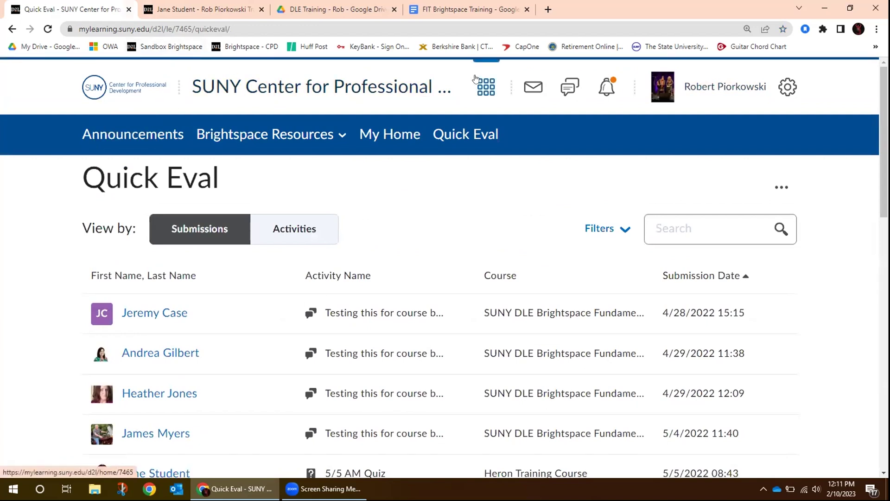
Step: Open Quick Eval inside the French 101 training course and look through that course's submissions
{"action": "left_click", "coordinate": [198, 6]}
{"action": "left_click", "coordinate": [121, 136]}
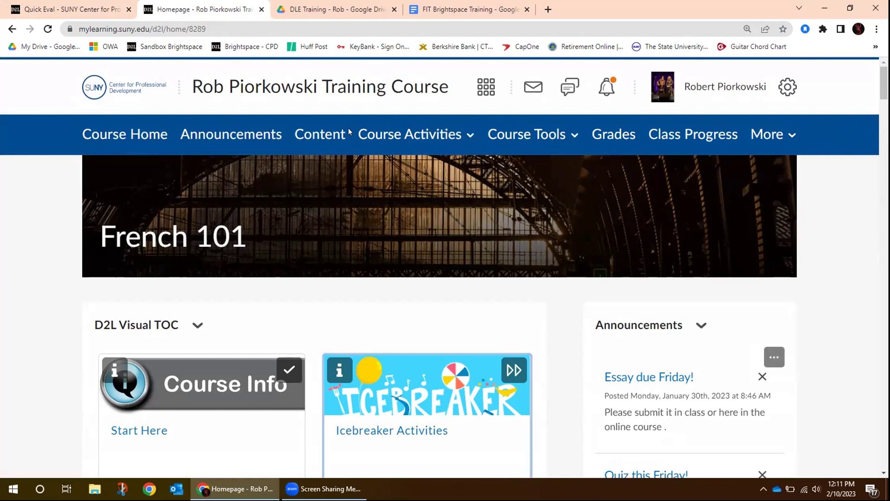
{"action": "left_click", "coordinate": [574, 137]}
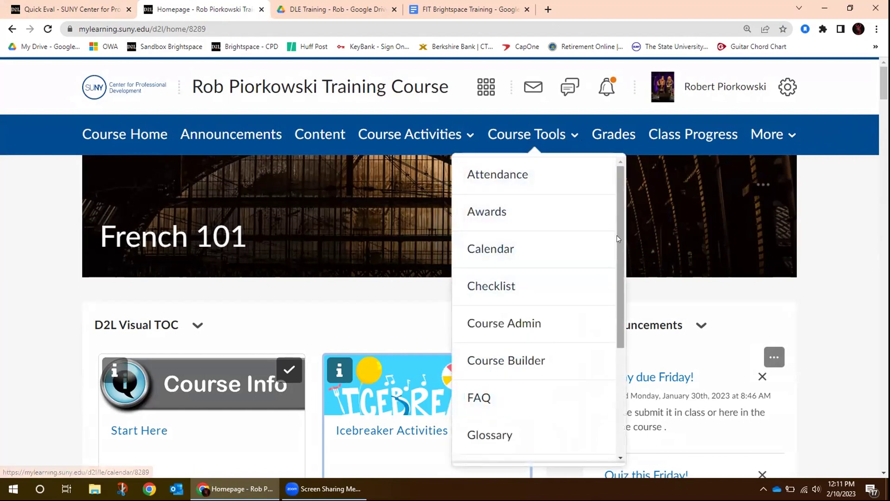
{"action": "scroll", "coordinate": [617, 272], "scroll_direction": "down", "scroll_amount": 1}
{"action": "scroll", "coordinate": [612, 297], "scroll_direction": "down", "scroll_amount": 3}
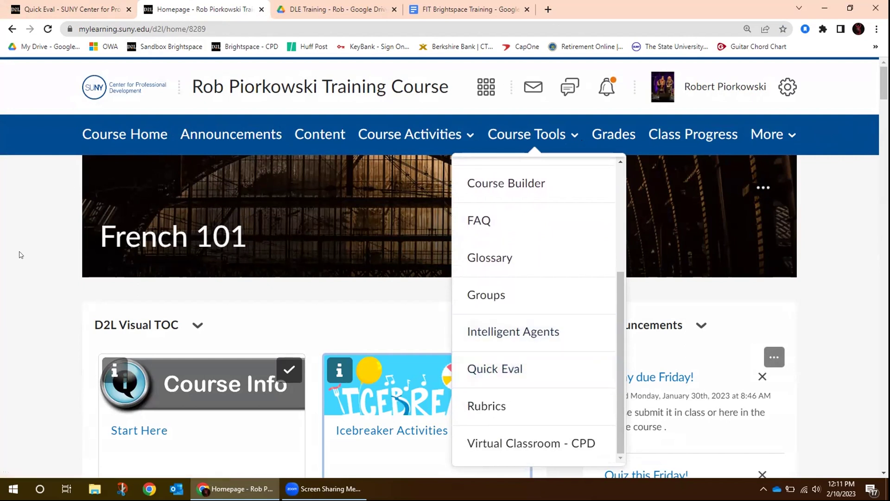
{"action": "left_click", "coordinate": [527, 370]}
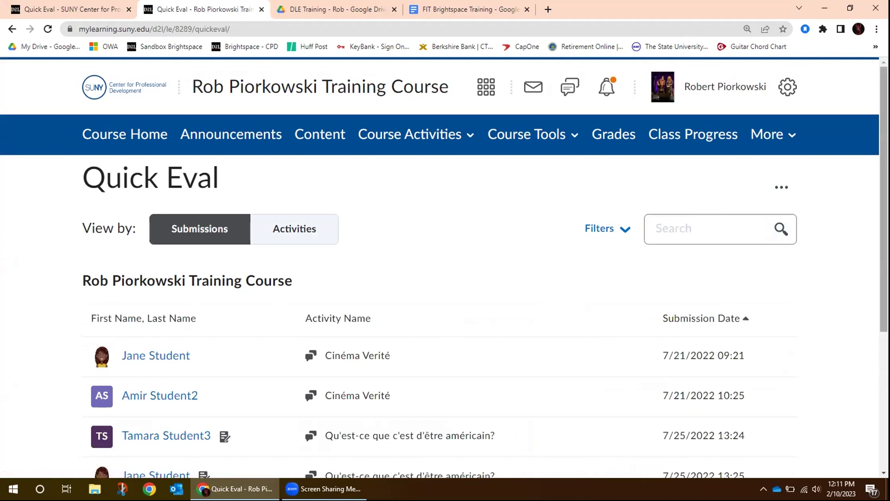
{"action": "scroll", "coordinate": [876, 262], "scroll_direction": "down", "scroll_amount": 5}
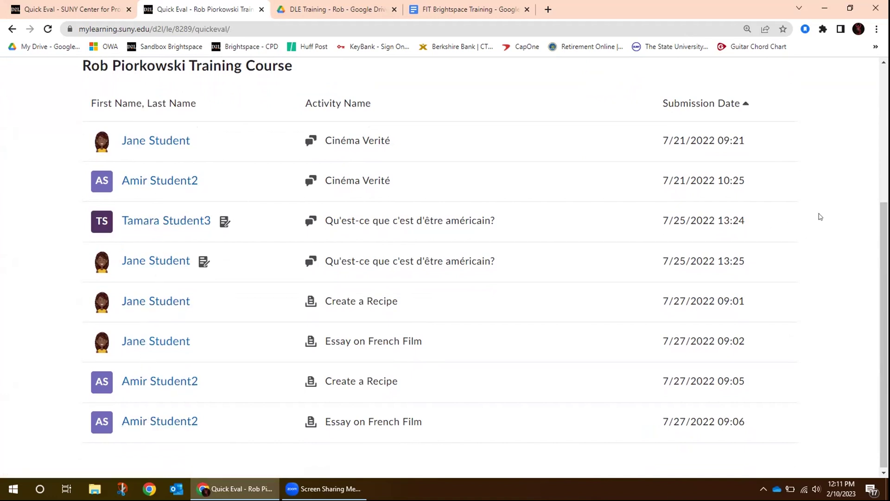
{"action": "scroll", "coordinate": [883, 334], "scroll_direction": "up", "scroll_amount": 5}
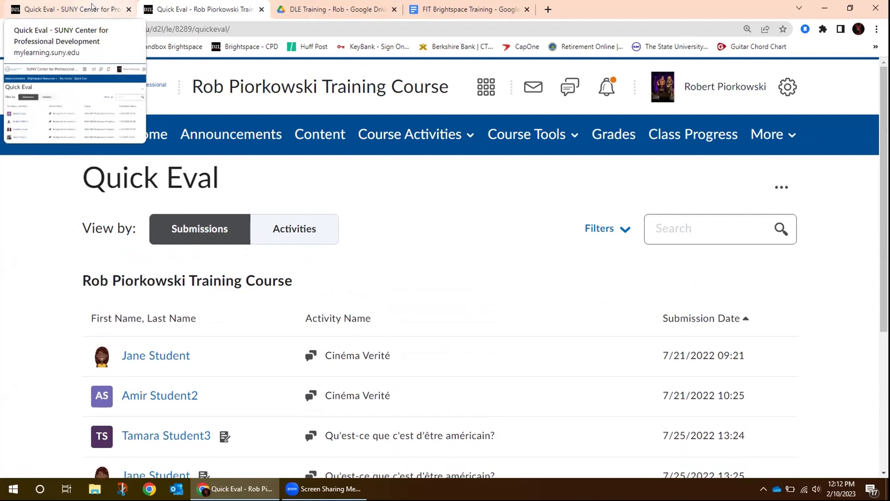
Step: Return to the organization-wide Quick Eval list and review the submissions from the different courses
{"action": "left_click", "coordinate": [92, 6]}
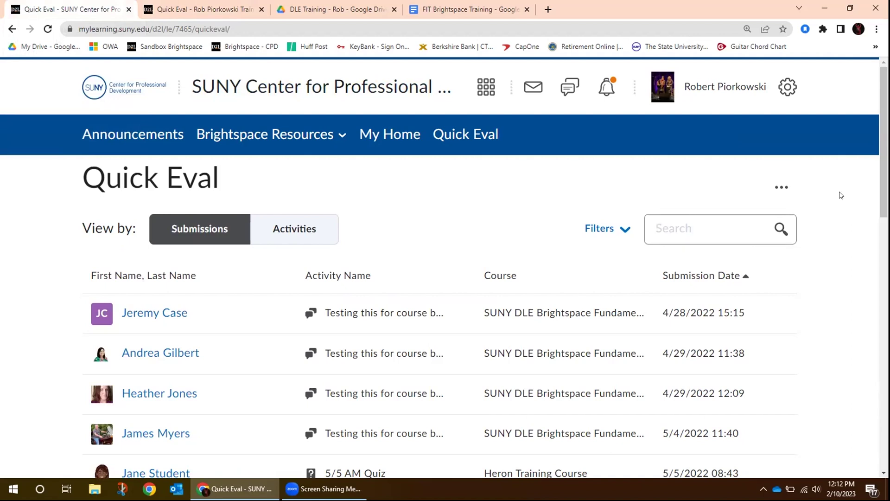
{"action": "scroll", "coordinate": [830, 210], "scroll_direction": "down", "scroll_amount": 2}
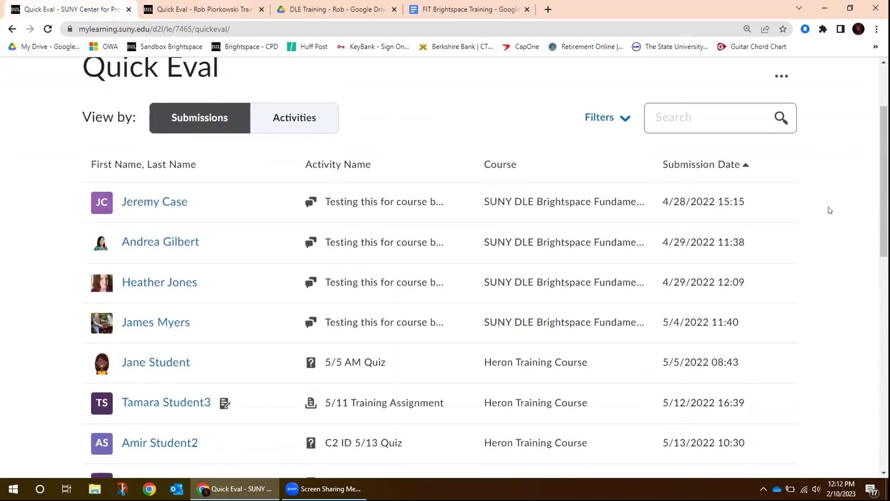
{"action": "scroll", "coordinate": [831, 200], "scroll_direction": "up", "scroll_amount": 2}
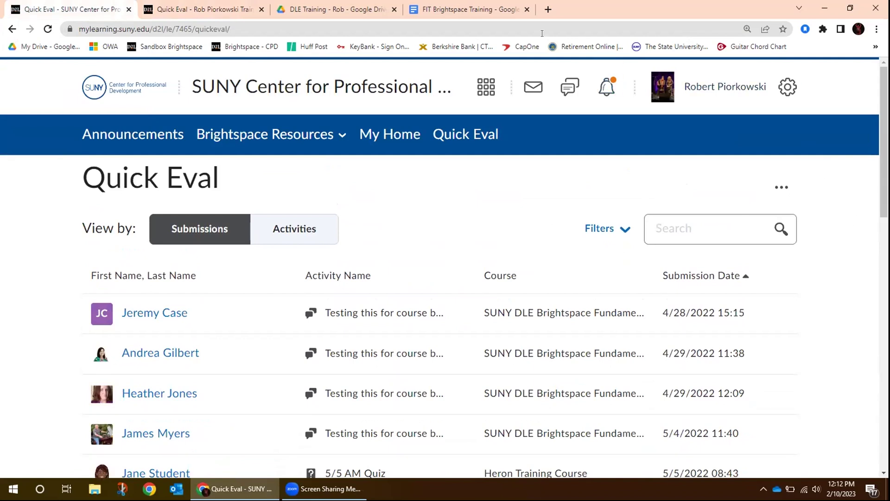
Step: Switch to the FIT Brightspace Training schedule in Google Docs and highlight the Thurs 2/23 and Tues 2/28 Gradebook Setup/Grading sessions
{"action": "left_click", "coordinate": [476, 11]}
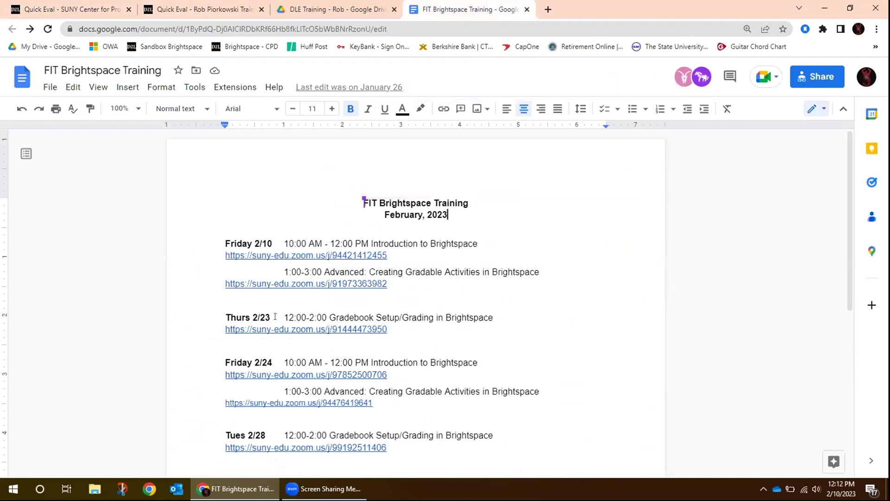
{"action": "left_click_drag", "start_coordinate": [226, 316], "coordinate": [523, 334]}
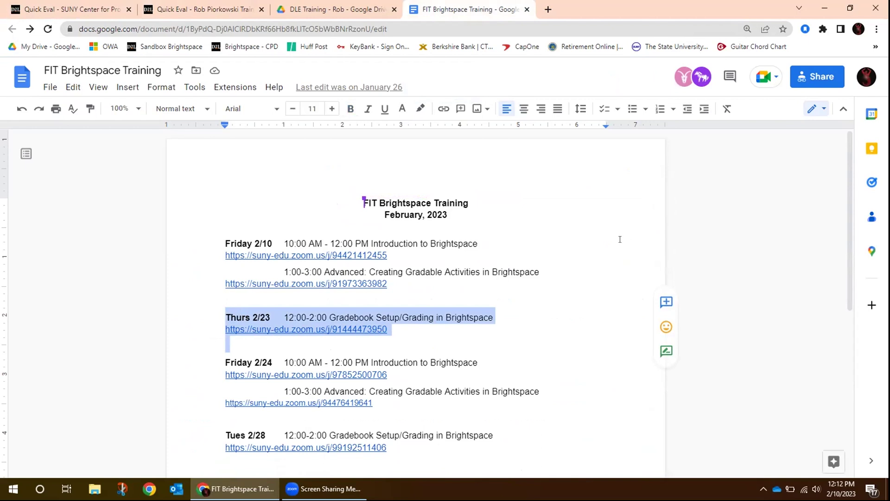
{"action": "left_click", "coordinate": [784, 221]}
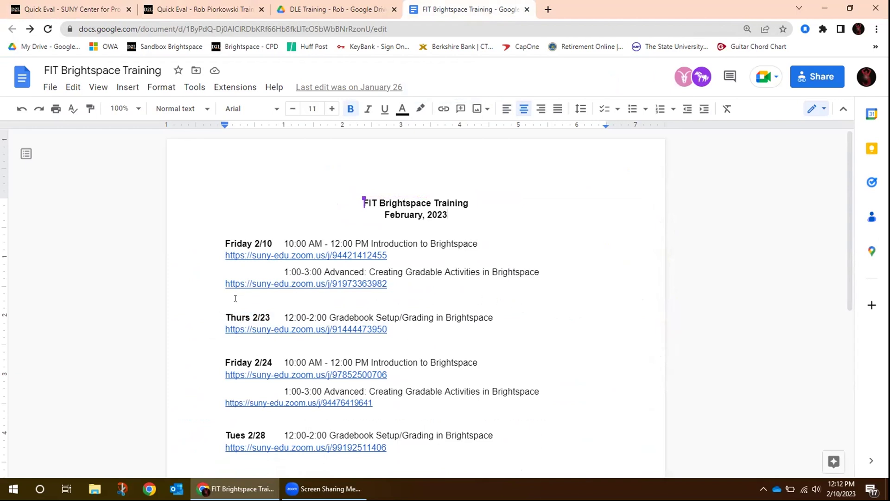
{"action": "left_click", "coordinate": [255, 318]}
{"action": "triple_click", "coordinate": [255, 318]}
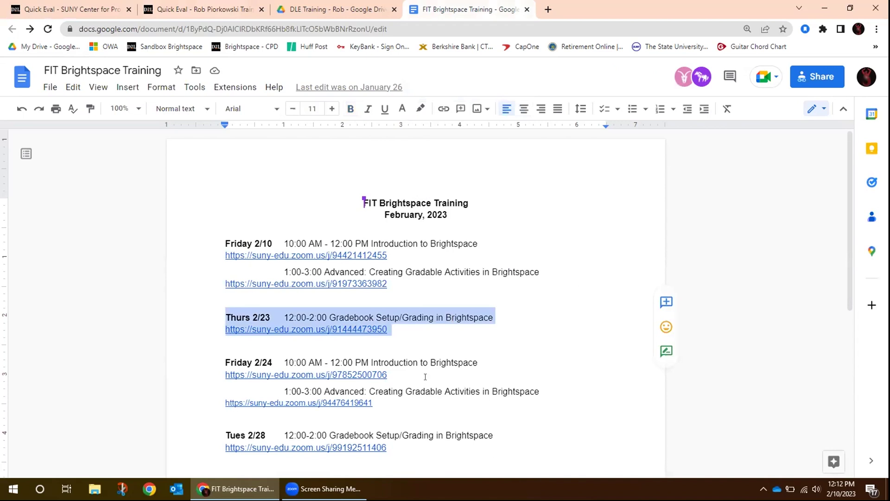
{"action": "left_click_drag", "start_coordinate": [211, 431], "coordinate": [423, 458]}
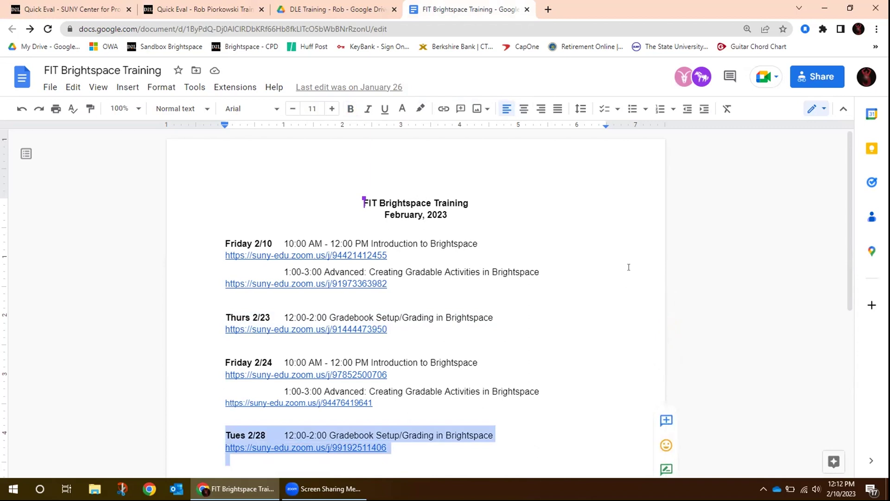
{"action": "left_click", "coordinate": [794, 182]}
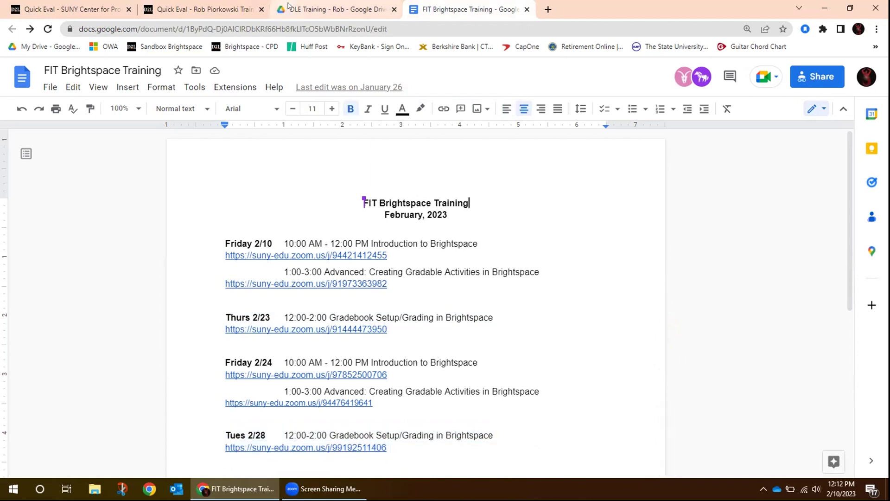
Step: Return the French 101 training course to its homepage and open the Playground course in place of the organization-wide Quick Eval
{"action": "left_click", "coordinate": [204, 9]}
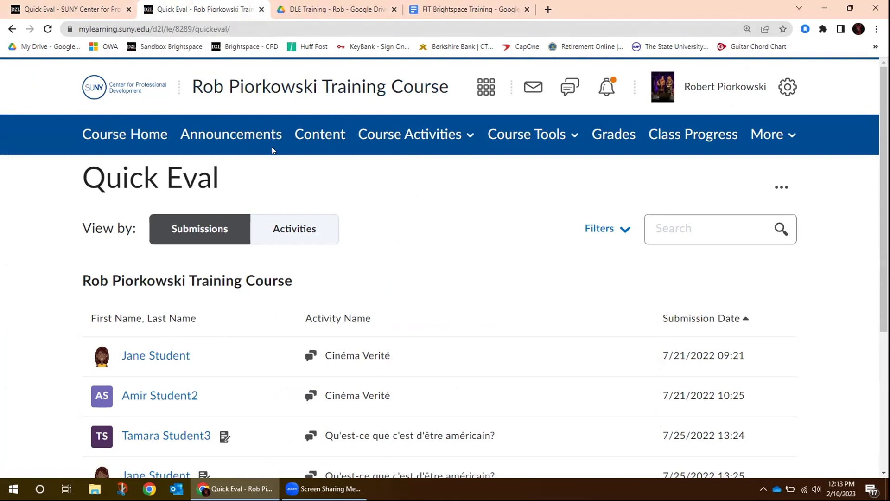
{"action": "left_click", "coordinate": [149, 139]}
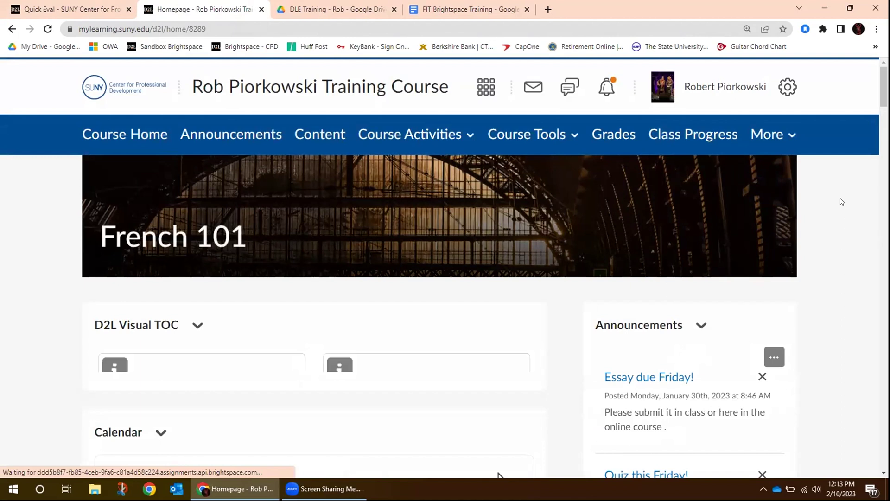
{"action": "left_click", "coordinate": [77, 6]}
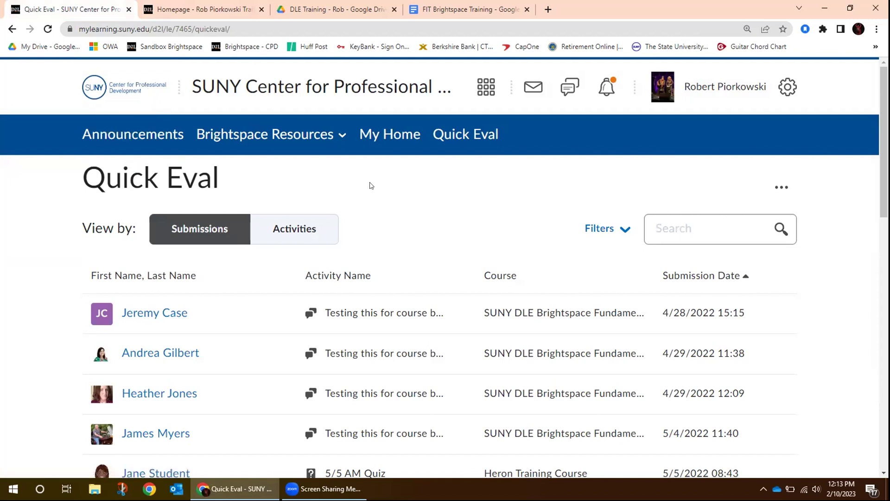
{"action": "left_click", "coordinate": [486, 88]}
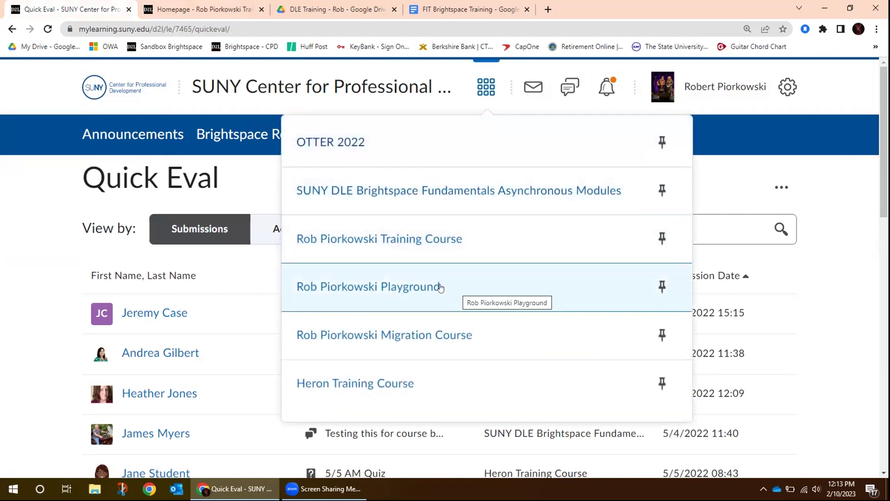
{"action": "left_click", "coordinate": [441, 288]}
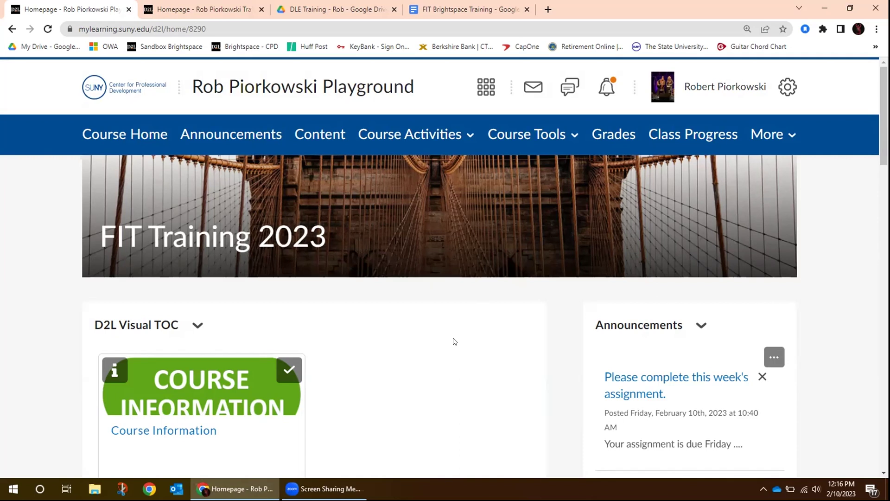
{"action": "scroll", "coordinate": [449, 334], "scroll_direction": "down", "scroll_amount": 2}
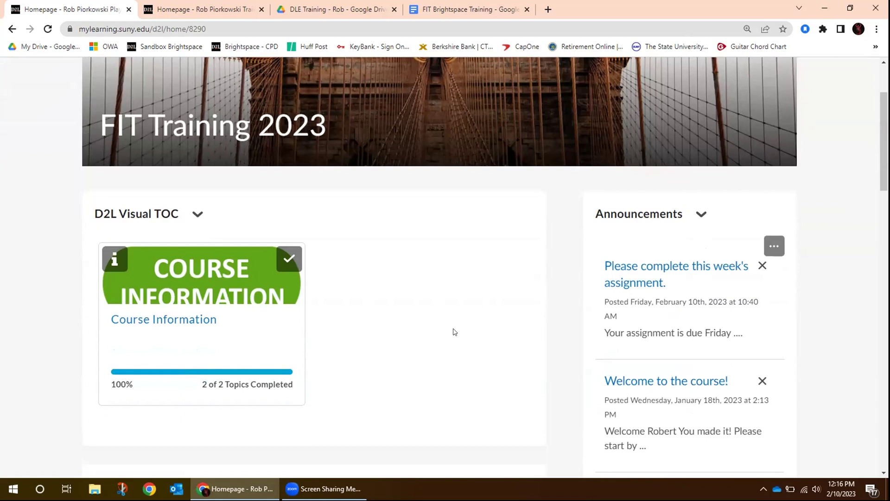
{"action": "scroll", "coordinate": [466, 253], "scroll_direction": "up", "scroll_amount": 2}
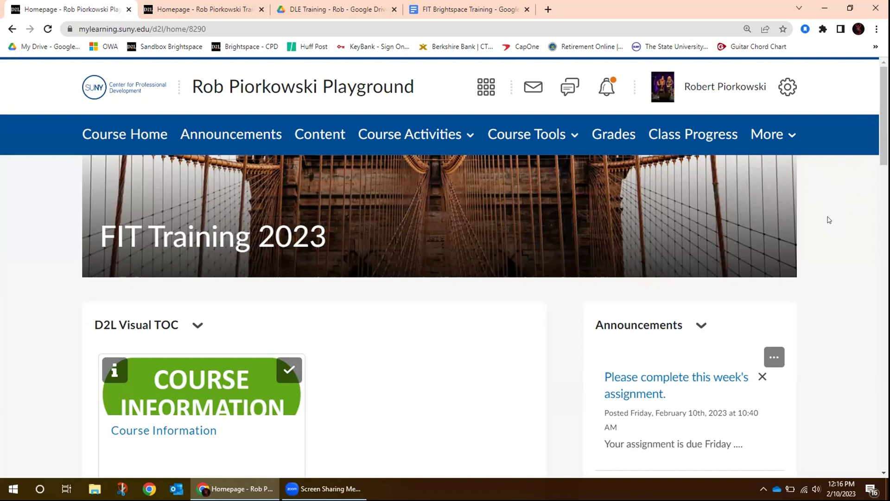
{"action": "scroll", "coordinate": [829, 216], "scroll_direction": "down", "scroll_amount": 3}
{"action": "scroll", "coordinate": [830, 215], "scroll_direction": "up", "scroll_amount": 3}
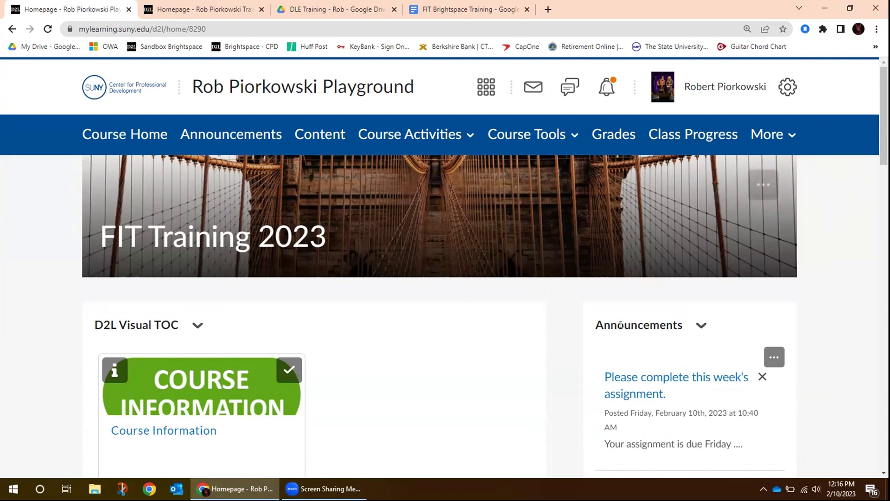
Step: Open the Course Information module from the visual table of contents and look over its topics
{"action": "scroll", "coordinate": [565, 370], "scroll_direction": "down", "scroll_amount": 3}
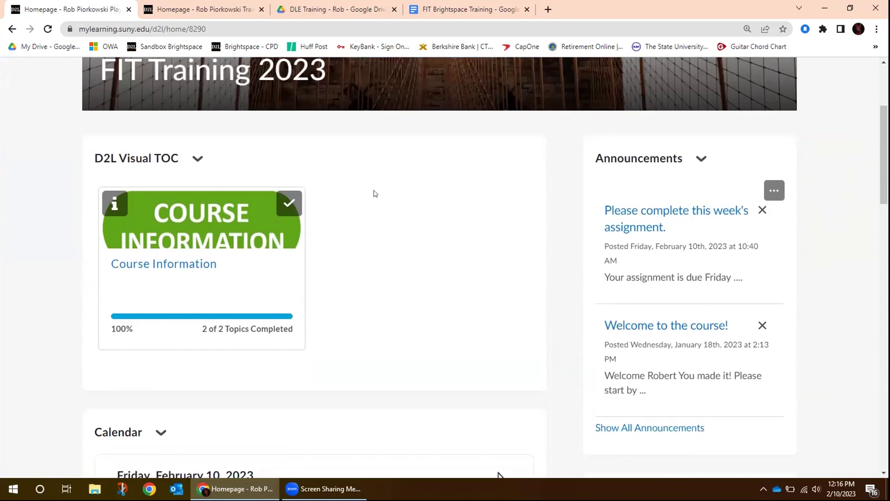
{"action": "left_click", "coordinate": [166, 264]}
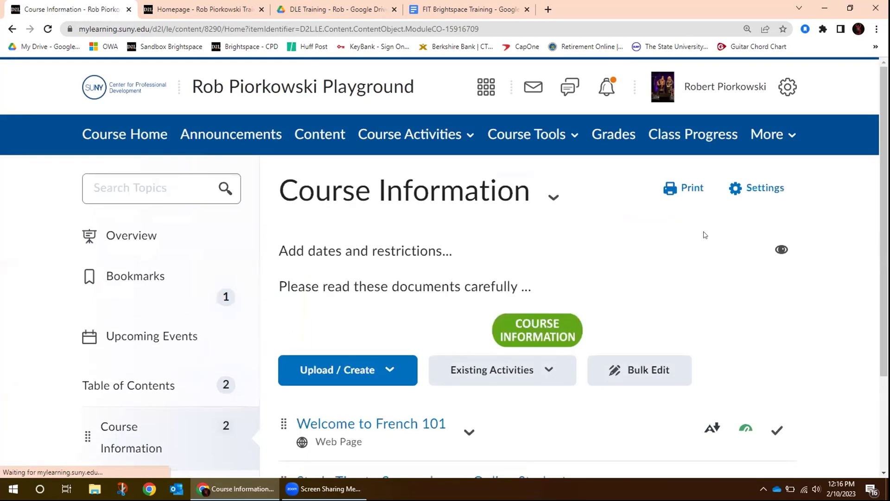
{"action": "scroll", "coordinate": [624, 241], "scroll_direction": "down", "scroll_amount": 3}
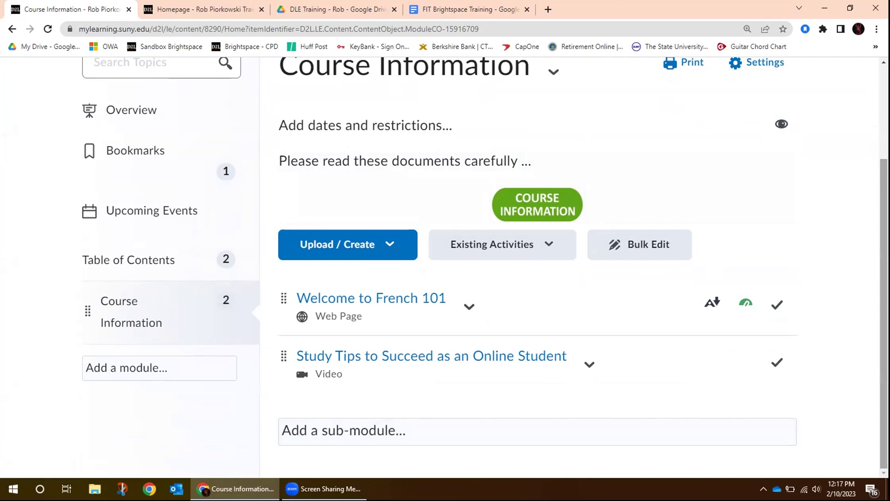
{"action": "scroll", "coordinate": [445, 260], "scroll_direction": "up", "scroll_amount": 3}
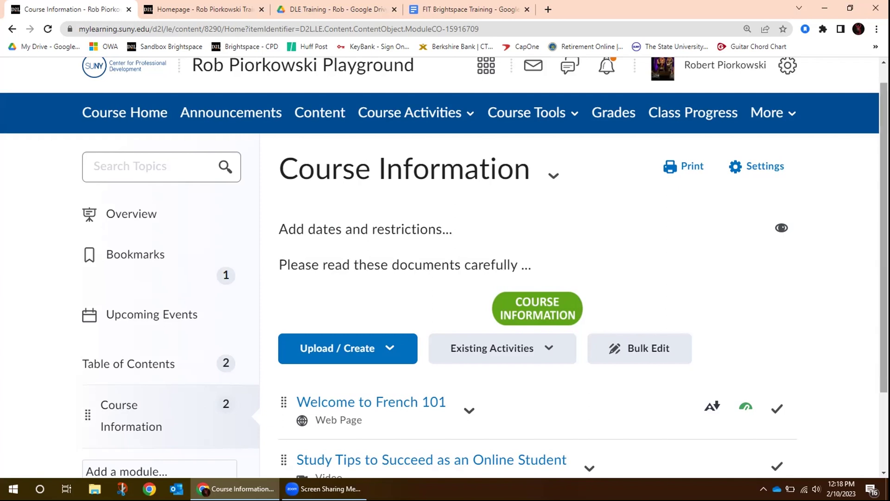
{"action": "scroll", "coordinate": [877, 184], "scroll_direction": "up", "scroll_amount": 1}
{"action": "scroll", "coordinate": [830, 222], "scroll_direction": "down", "scroll_amount": 2}
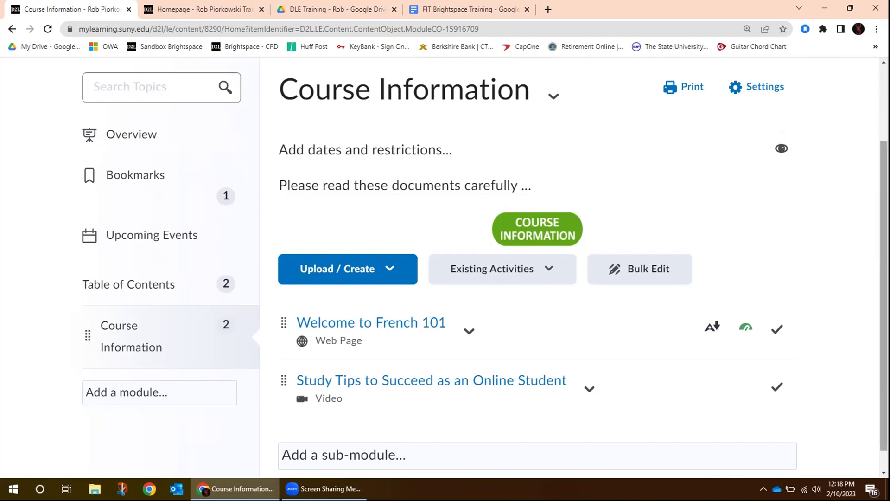
{"action": "scroll", "coordinate": [873, 130], "scroll_direction": "up", "scroll_amount": 2}
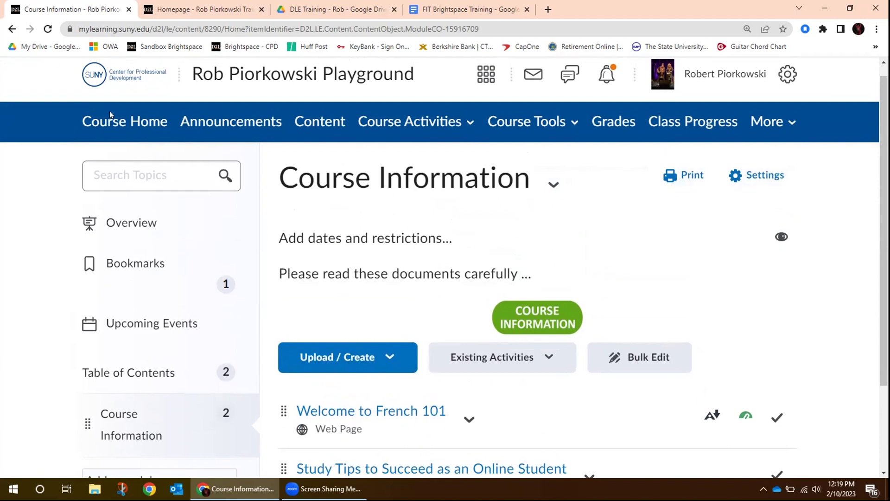
Step: Go back to the Playground course's homepage and open the Table of Contents in its content area
{"action": "left_click", "coordinate": [127, 120]}
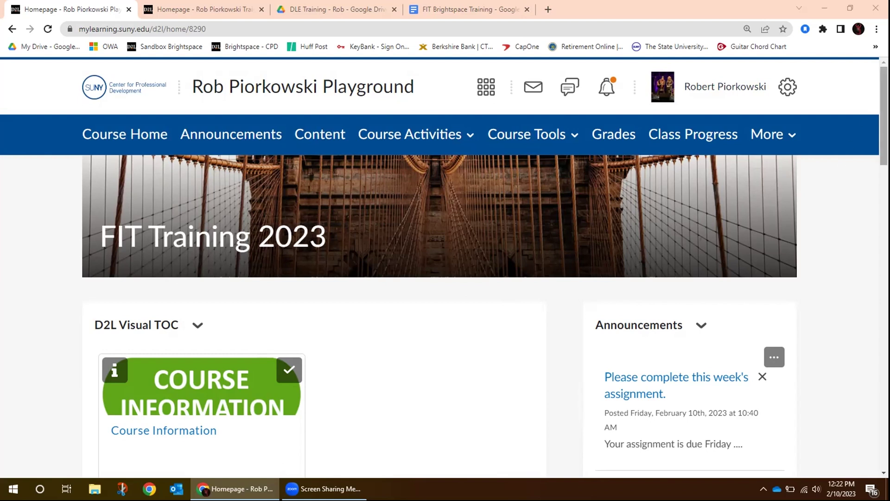
{"action": "scroll", "coordinate": [444, 269], "scroll_direction": "down", "scroll_amount": 1}
{"action": "scroll", "coordinate": [873, 187], "scroll_direction": "up", "scroll_amount": 1}
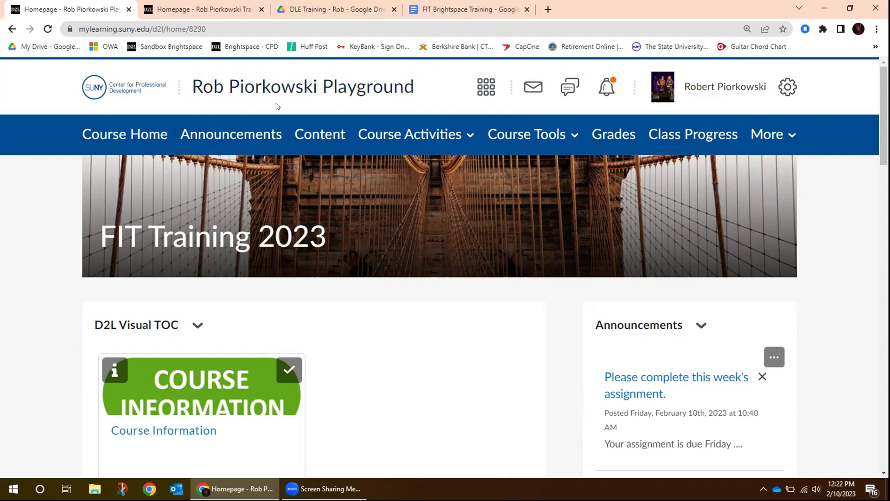
{"action": "left_click", "coordinate": [318, 137]}
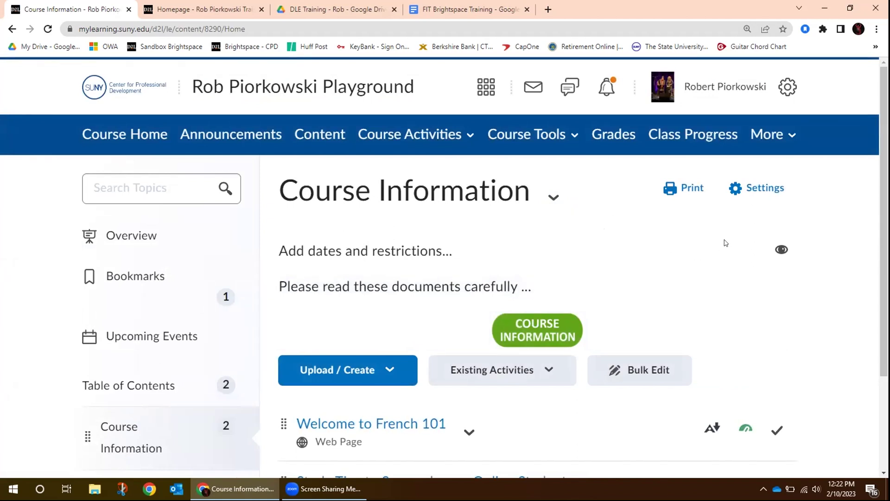
{"action": "scroll", "coordinate": [764, 158], "scroll_direction": "down", "scroll_amount": 2}
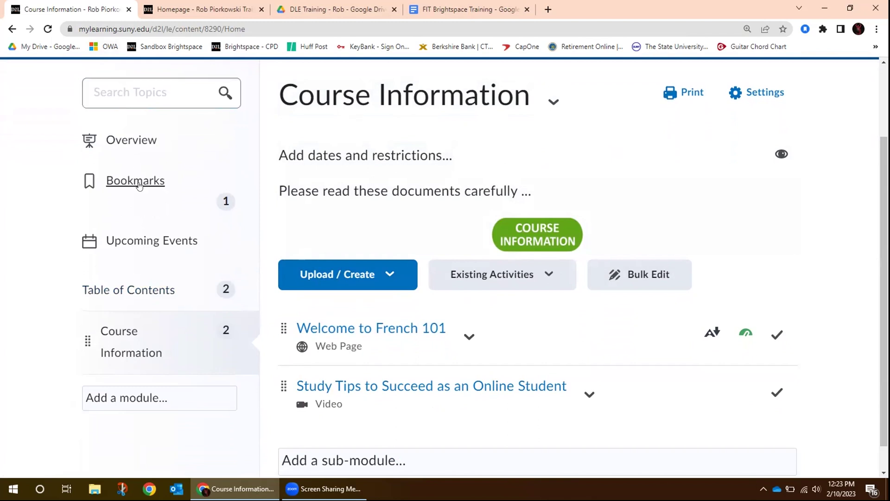
{"action": "left_click", "coordinate": [132, 291]}
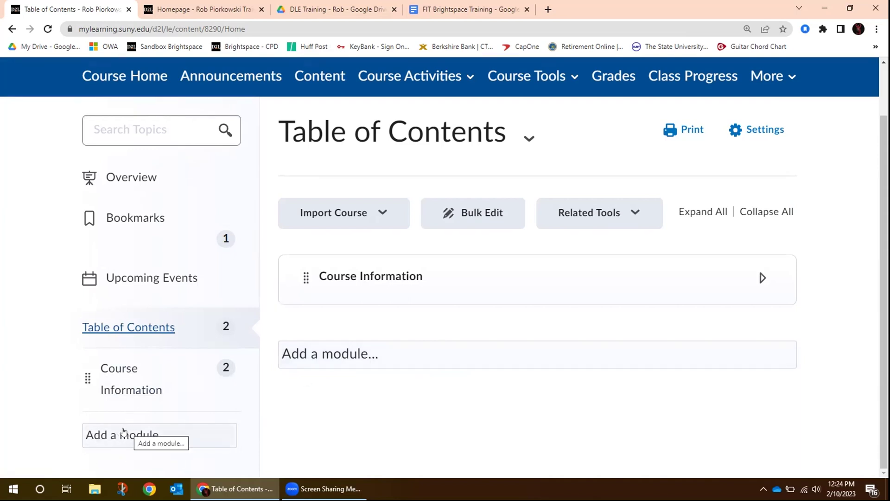
Step: Add a module titled "Unit 1: Identifying Yourself" to the course's Table of Contents
{"action": "left_click", "coordinate": [359, 355]}
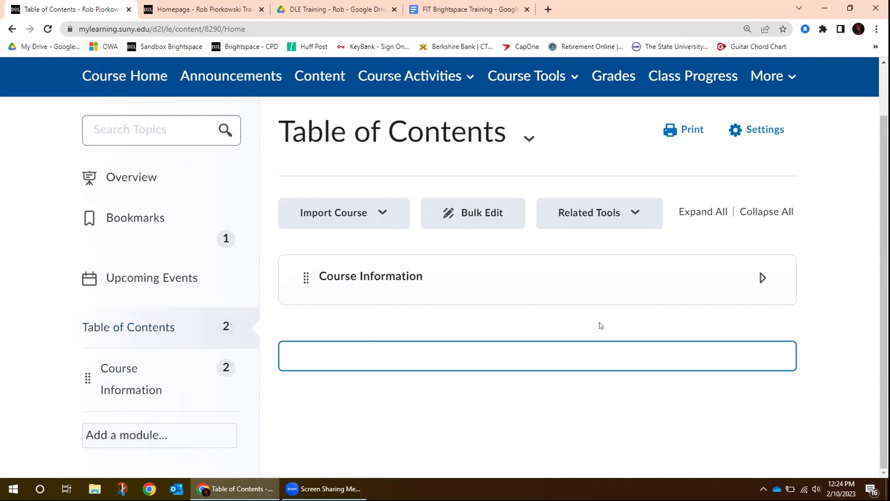
{"action": "type", "text": "U"}
{"action": "key", "text": "BackSpace"}
{"action": "type", "text": "1"}
{"action": "type", "text": "Unit"}
{"action": "type", "text": " 1"}
{"action": "type", "text": ":"}
{"action": "type", "text": " Identi"}
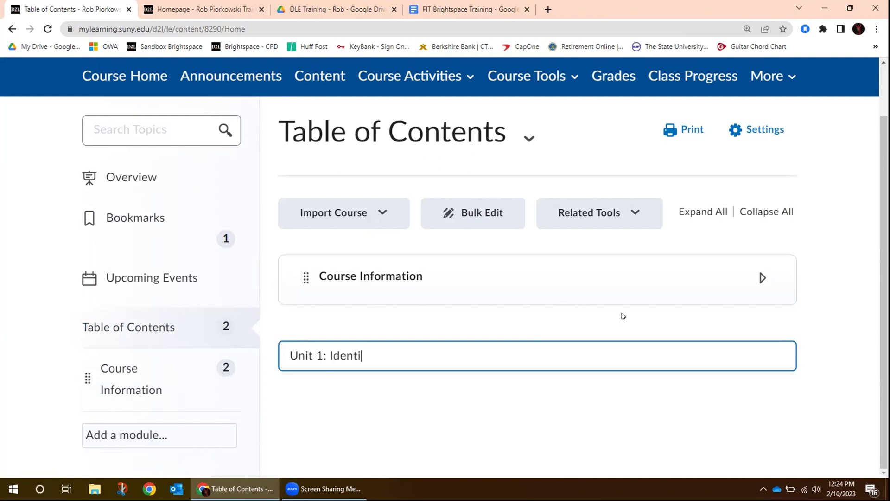
{"action": "type", "text": "fying Yourself"}
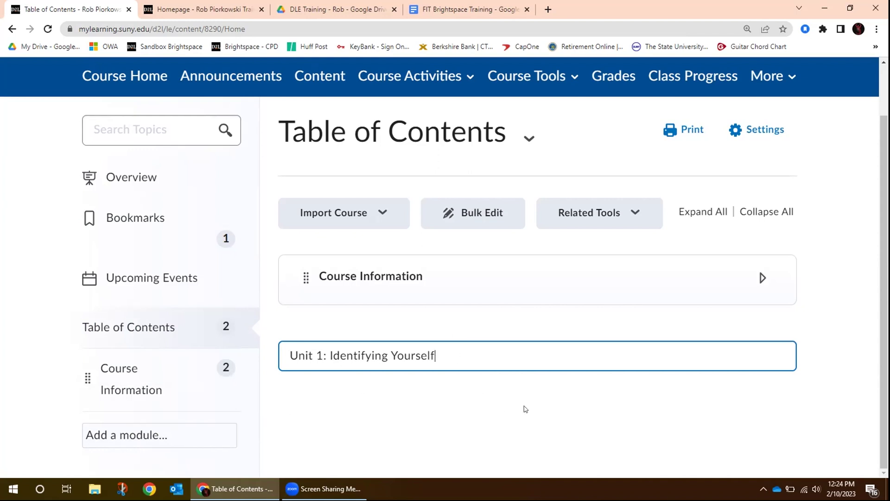
{"action": "key", "text": "Return"}
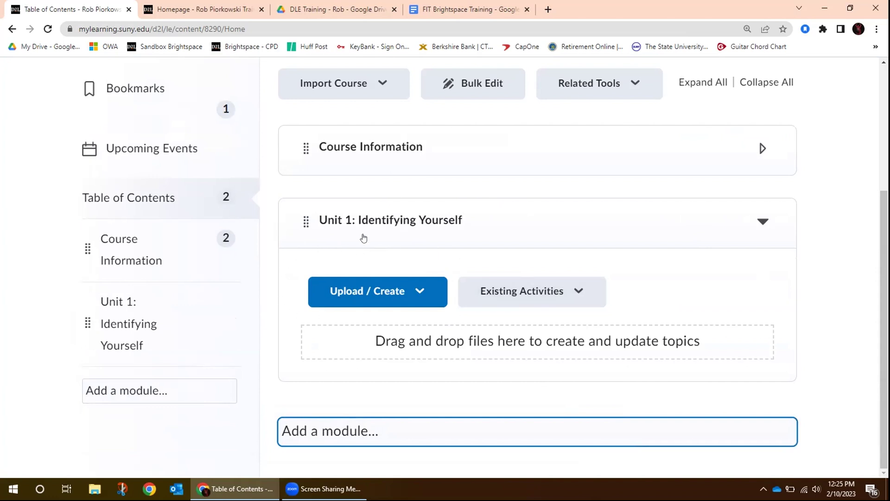
Step: Return to the course homepage and open the Unit 1: Identifying Yourself module from the visual table of contents
{"action": "left_click_drag", "start_coordinate": [878, 201], "coordinate": [878, 92]}
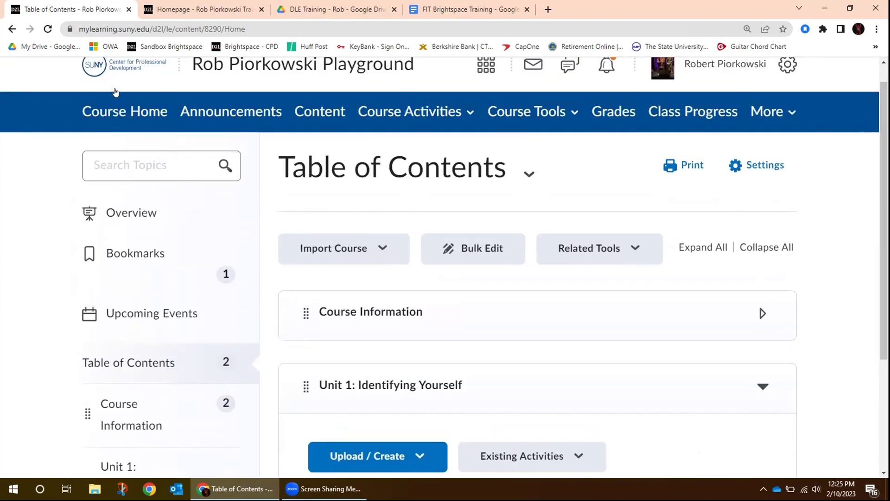
{"action": "left_click", "coordinate": [111, 112]}
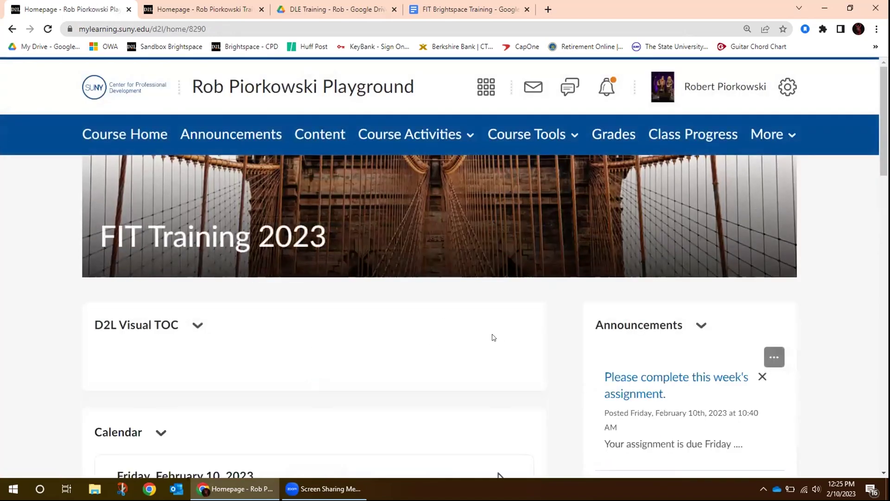
{"action": "scroll", "coordinate": [510, 334], "scroll_direction": "down", "scroll_amount": 2}
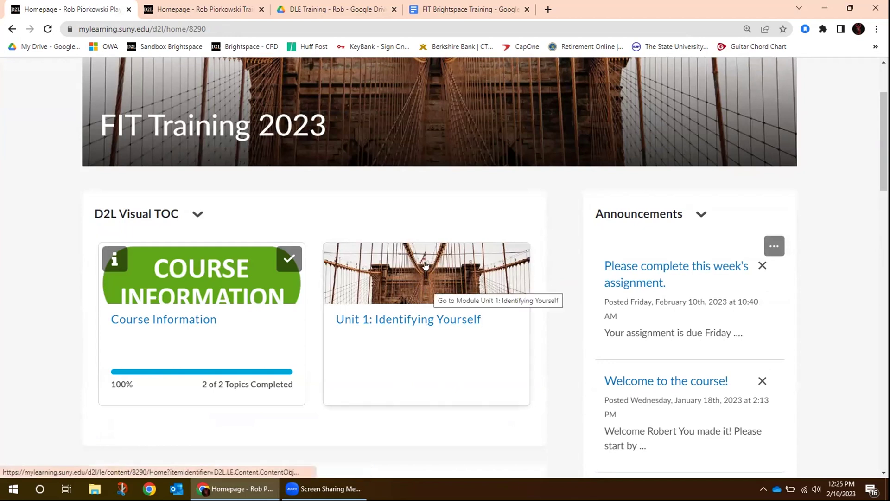
{"action": "left_click", "coordinate": [413, 320]}
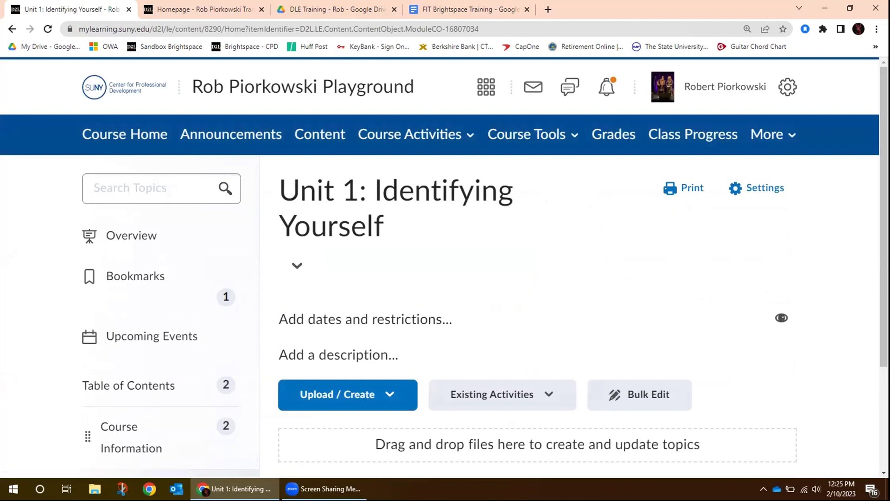
{"action": "scroll", "coordinate": [863, 288], "scroll_direction": "down", "scroll_amount": 3}
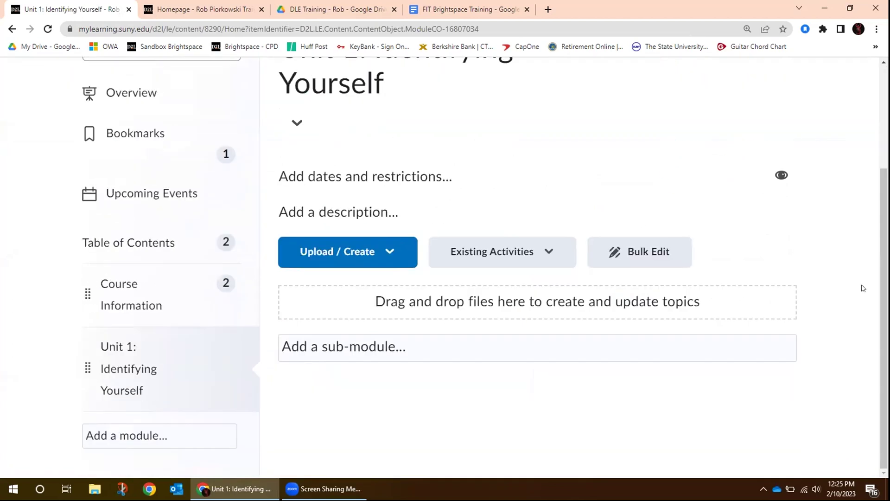
{"action": "scroll", "coordinate": [819, 209], "scroll_direction": "up", "scroll_amount": 2}
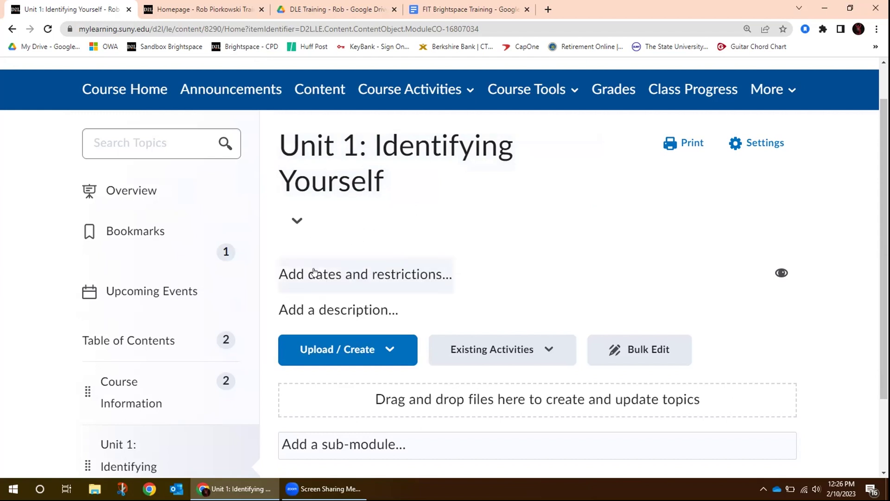
Step: Open the Unit 1 module's dates and restrictions and add a start date of 2/10/2023 at 11:00
{"action": "left_click", "coordinate": [360, 278]}
{"action": "scroll", "coordinate": [631, 239], "scroll_direction": "down", "scroll_amount": 2}
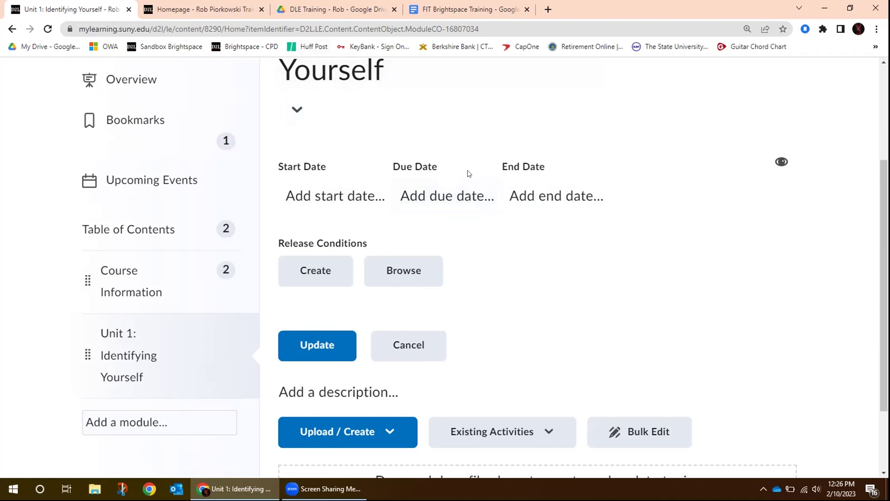
{"action": "left_click", "coordinate": [307, 195]}
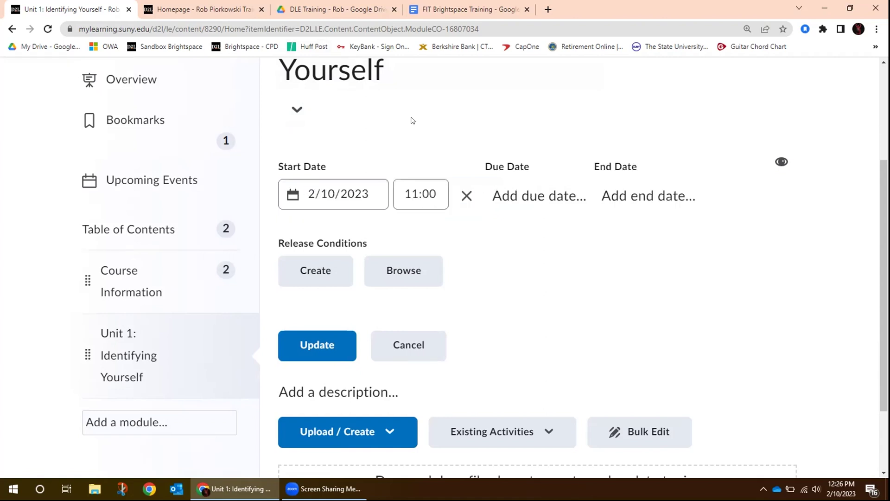
{"action": "mouse_move", "coordinate": [278, 167]}
{"action": "left_mouse_down"}
{"action": "mouse_move", "coordinate": [350, 168]}
{"action": "mouse_move", "coordinate": [278, 166]}
{"action": "left_mouse_up"}
{"action": "left_click", "coordinate": [330, 160]}
{"action": "left_click", "coordinate": [279, 170]}
{"action": "double_click", "coordinate": [629, 168]}
{"action": "left_click", "coordinate": [590, 123]}
Step: Switch the Unit 1 module's visibility to Hidden and back to Visible
{"action": "left_click", "coordinate": [780, 166]}
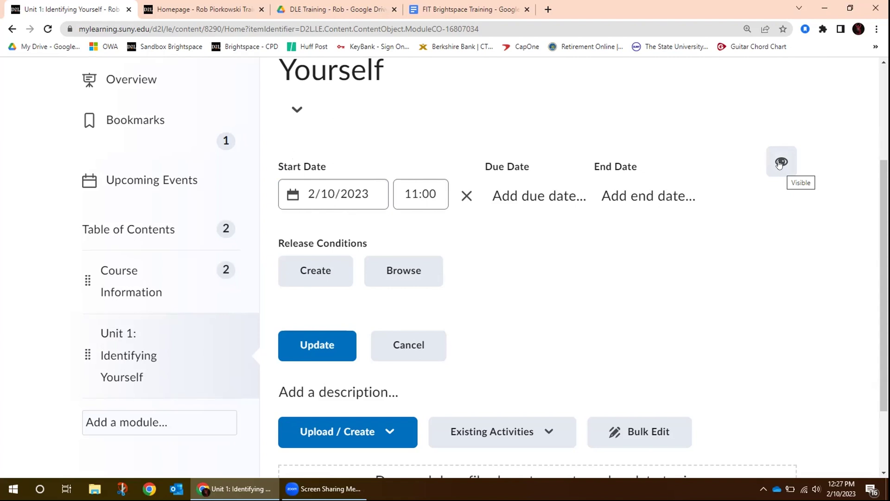
{"action": "left_click", "coordinate": [780, 163]}
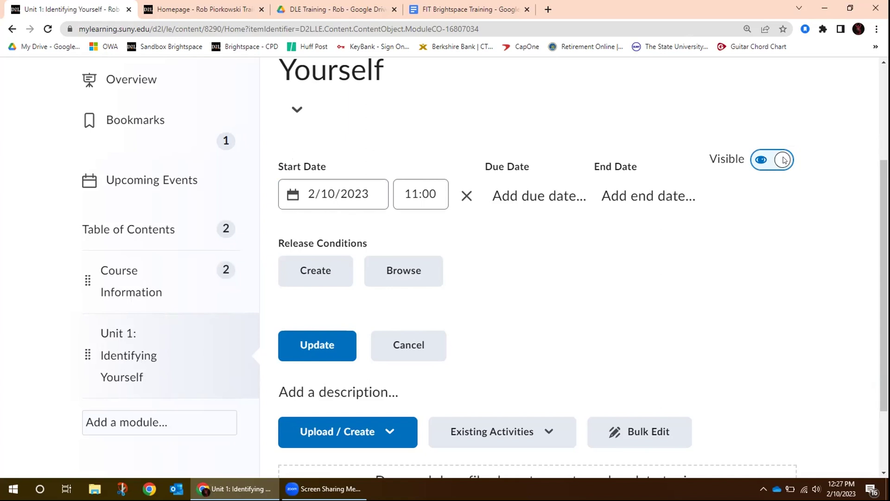
{"action": "left_click", "coordinate": [760, 160]}
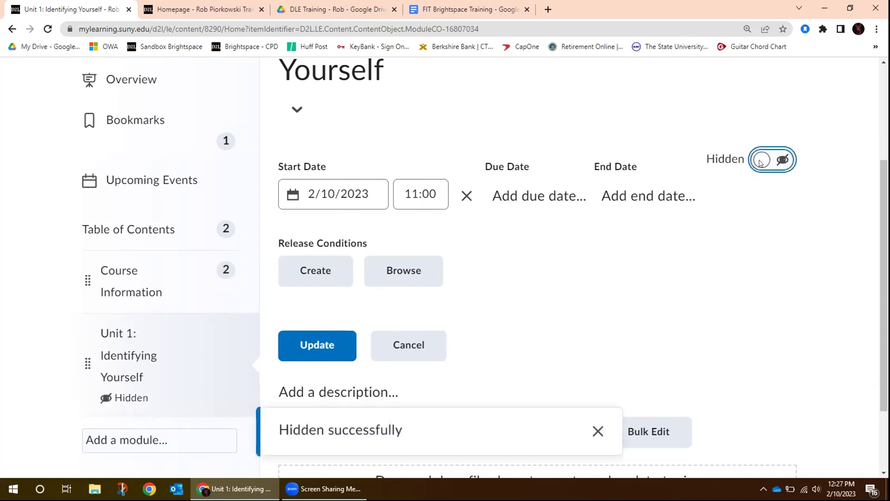
{"action": "left_click", "coordinate": [784, 160]}
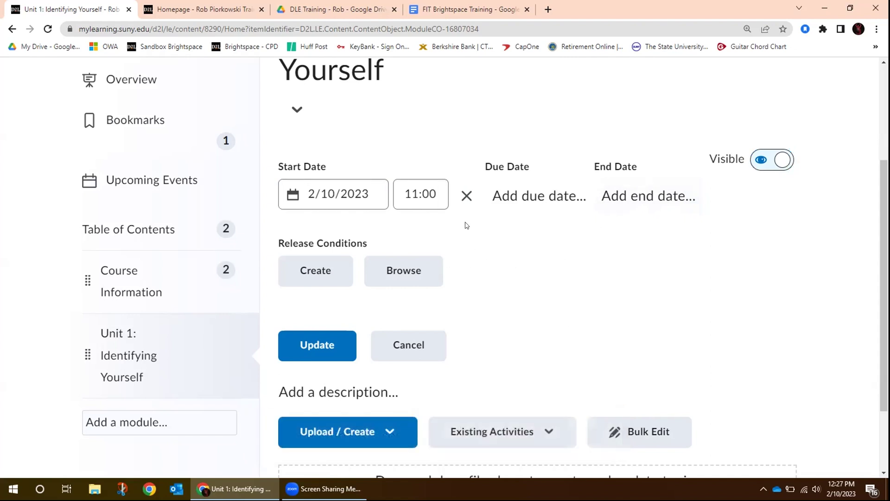
Step: Remove the Unit 1 module's start date and set the module to Hidden instead
{"action": "left_click", "coordinate": [467, 195]}
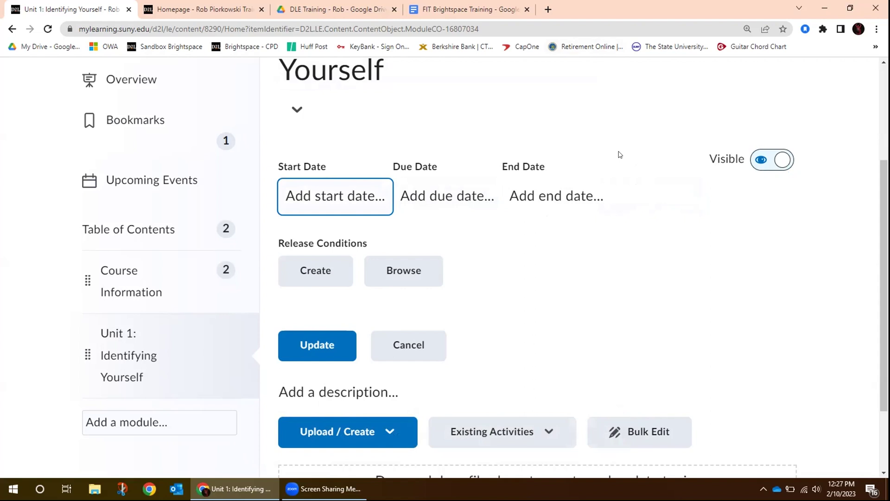
{"action": "left_click", "coordinate": [762, 159]}
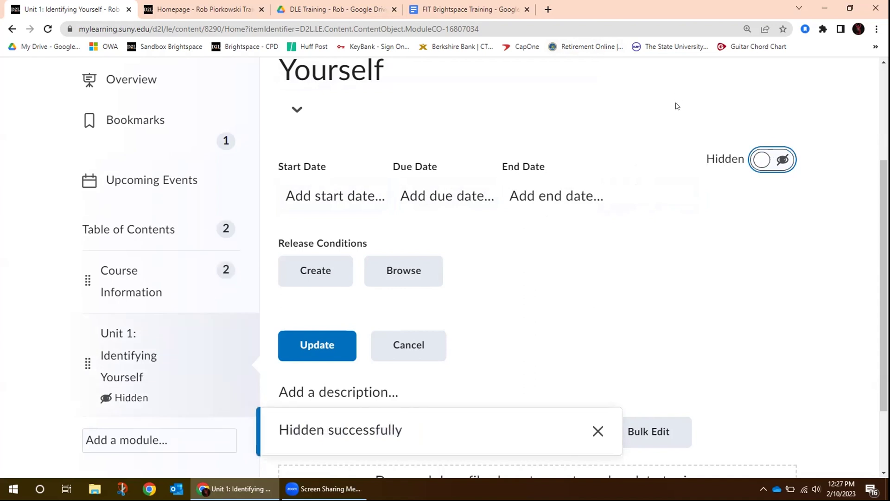
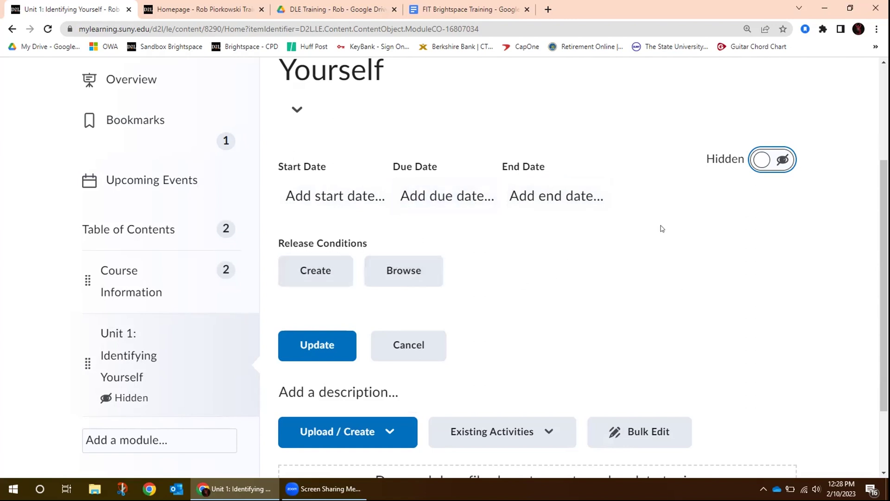
Step: Make the Unit 1 module visible again and save its dates and restrictions without any dates
{"action": "scroll", "coordinate": [702, 199], "scroll_direction": "down", "scroll_amount": 2}
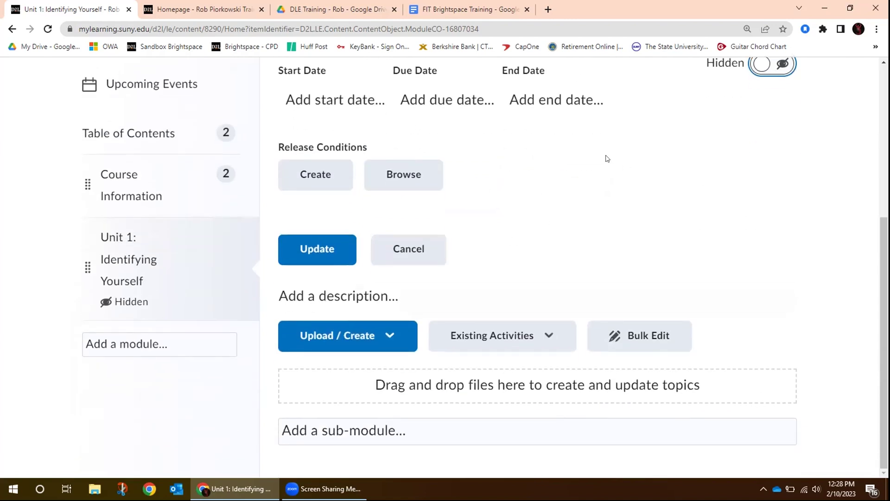
{"action": "left_click", "coordinate": [783, 65]}
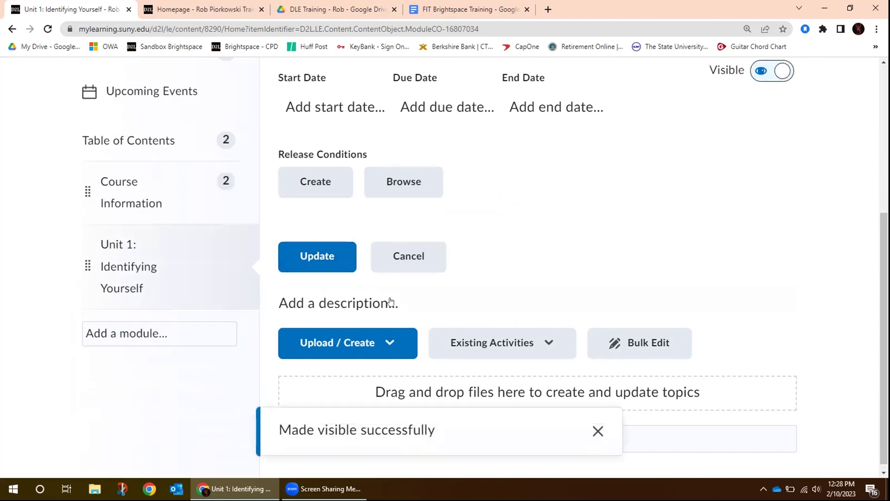
{"action": "left_click", "coordinate": [318, 257]}
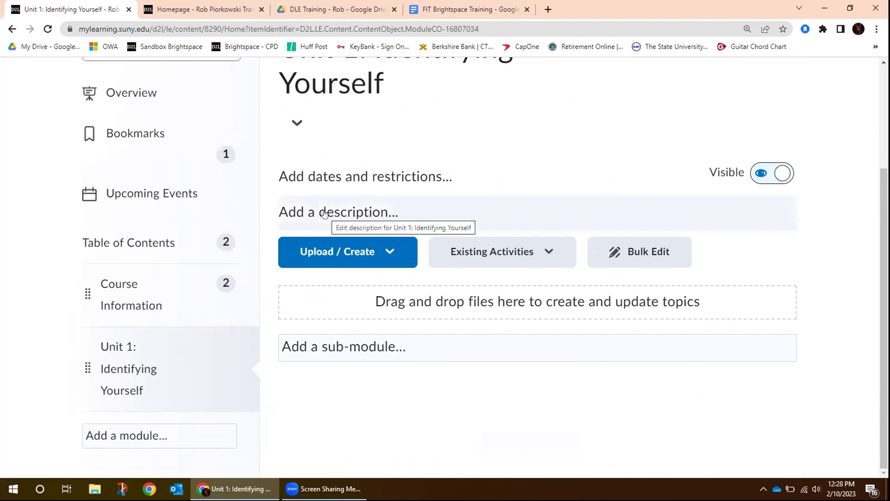
Step: Add the description "In this module, we will explore ..." to the Unit 1 module and save it
{"action": "left_click", "coordinate": [324, 213]}
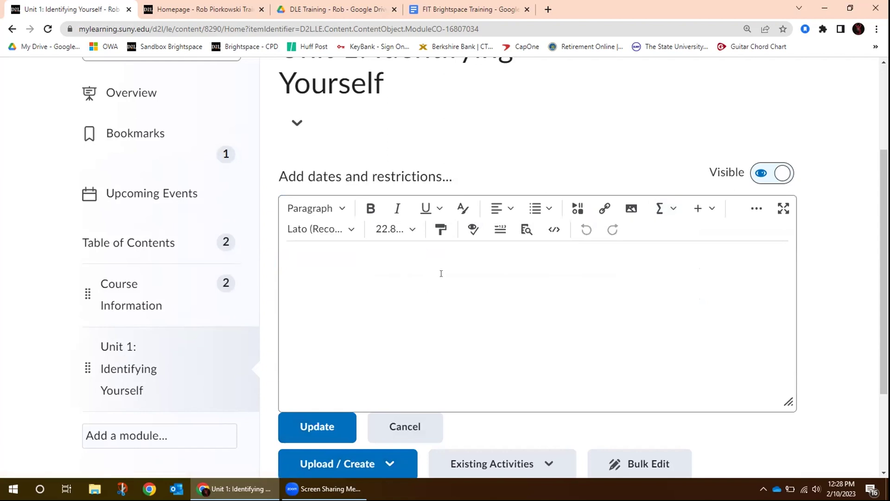
{"action": "type", "text": "In this"}
{"action": "type", "text": "modul"}
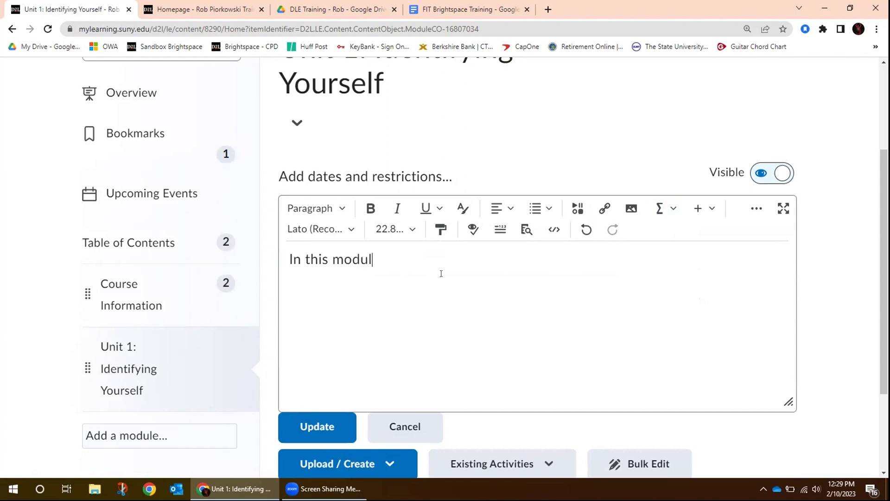
{"action": "type", "text": "e, we will explo"}
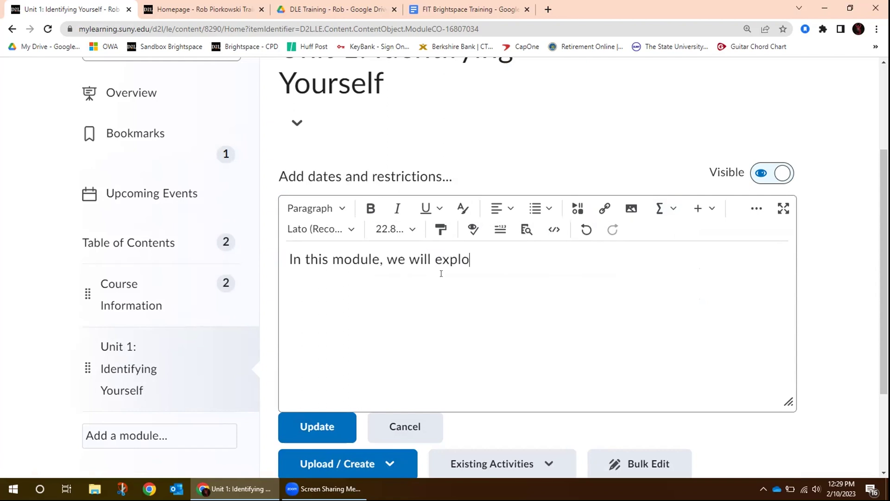
{"action": "type", "text": "re ..."}
{"action": "left_click", "coordinate": [325, 426]}
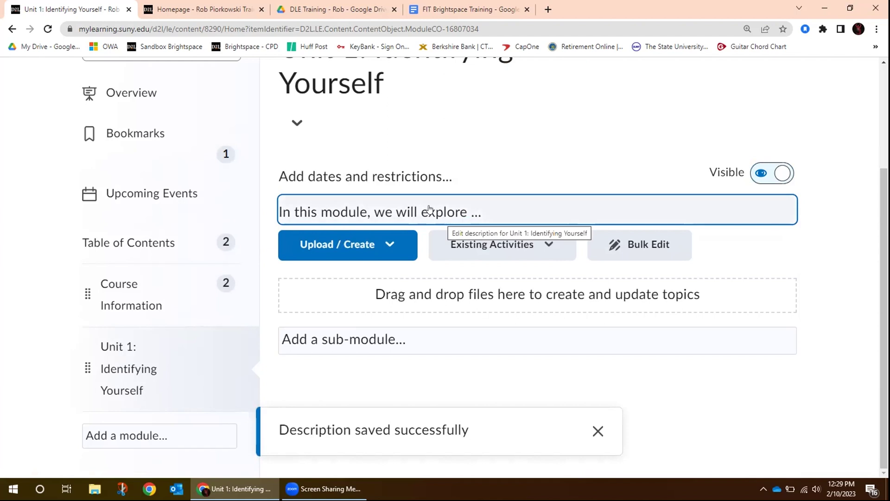
{"action": "left_click", "coordinate": [598, 431]}
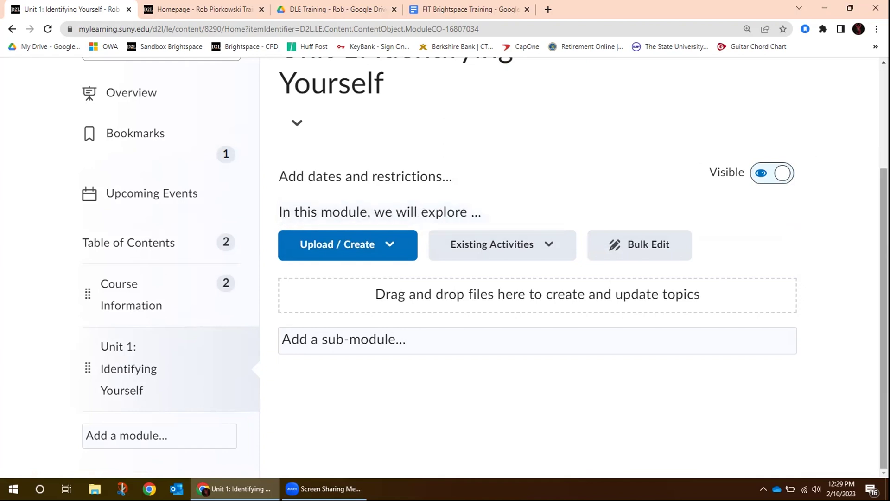
Step: Return to the course homepage and show the description on the Unit 1 card in the visual table of contents
{"action": "scroll", "coordinate": [296, 186], "scroll_direction": "up", "scroll_amount": 3}
{"action": "left_click", "coordinate": [103, 133]}
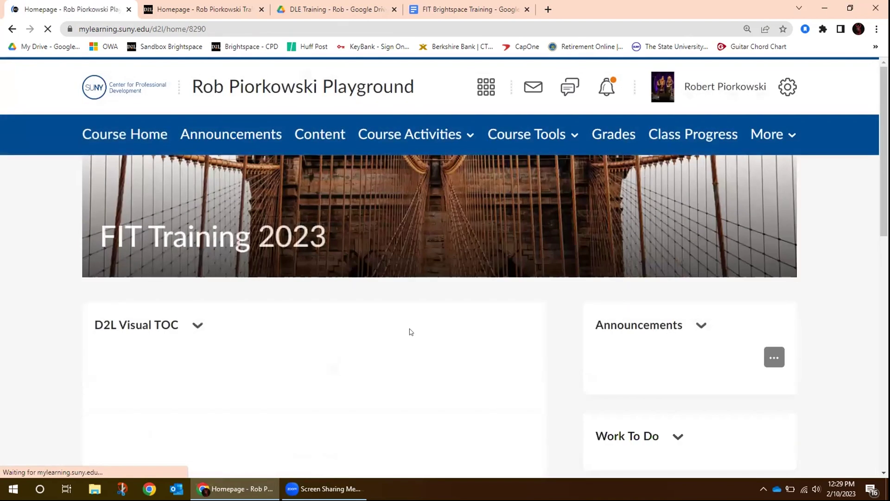
{"action": "scroll", "coordinate": [529, 327], "scroll_direction": "down", "scroll_amount": 3}
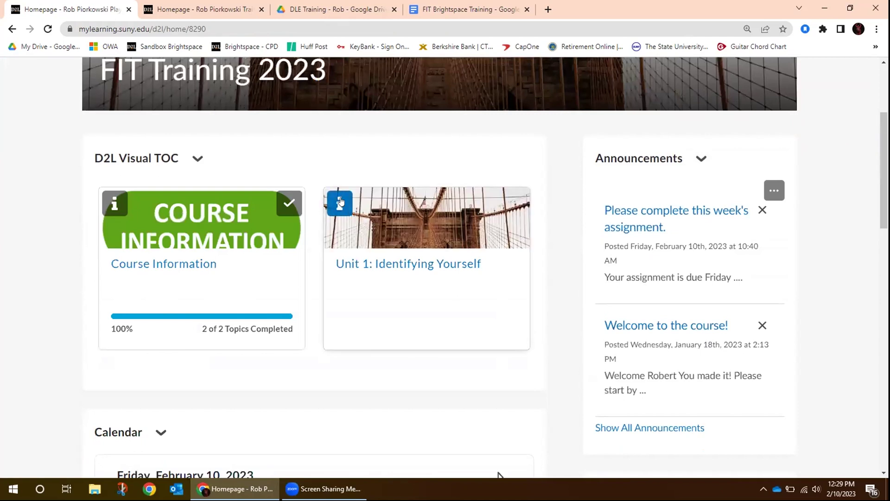
{"action": "left_click", "coordinate": [340, 201]}
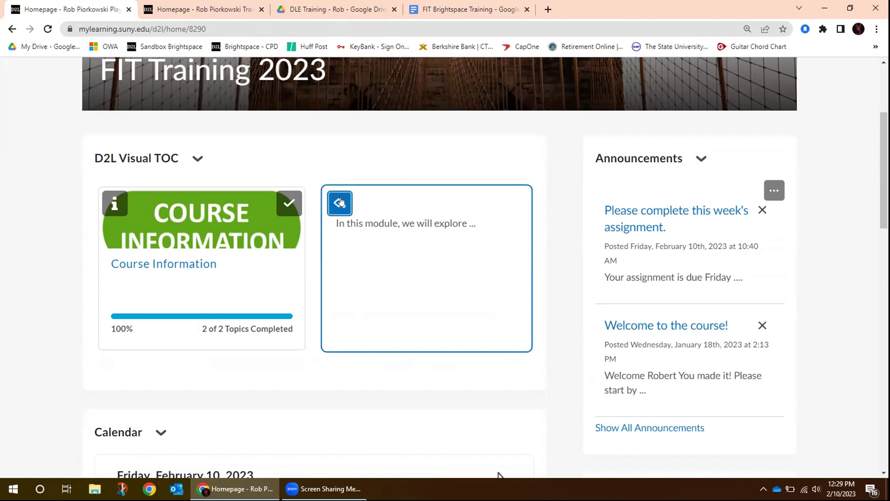
Step: Flip the Unit 1 card back from its description and open the Unit 1: Identifying Yourself module
{"action": "left_click", "coordinate": [340, 201]}
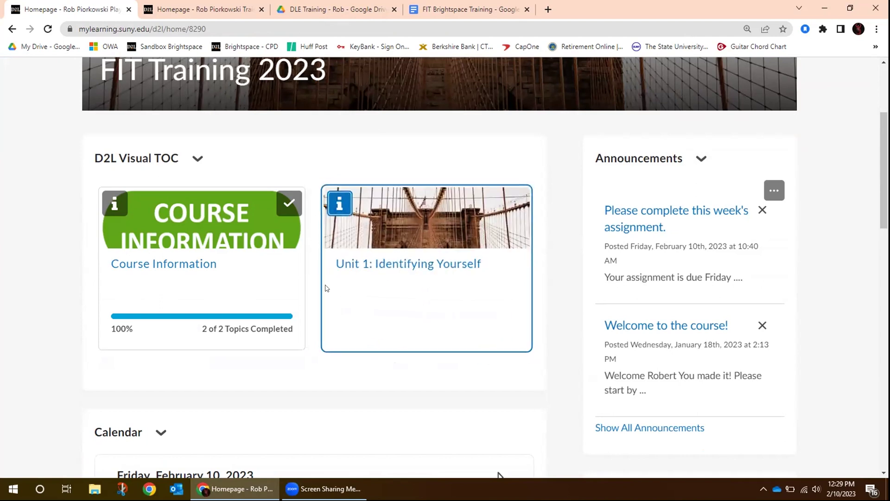
{"action": "left_click", "coordinate": [416, 263]}
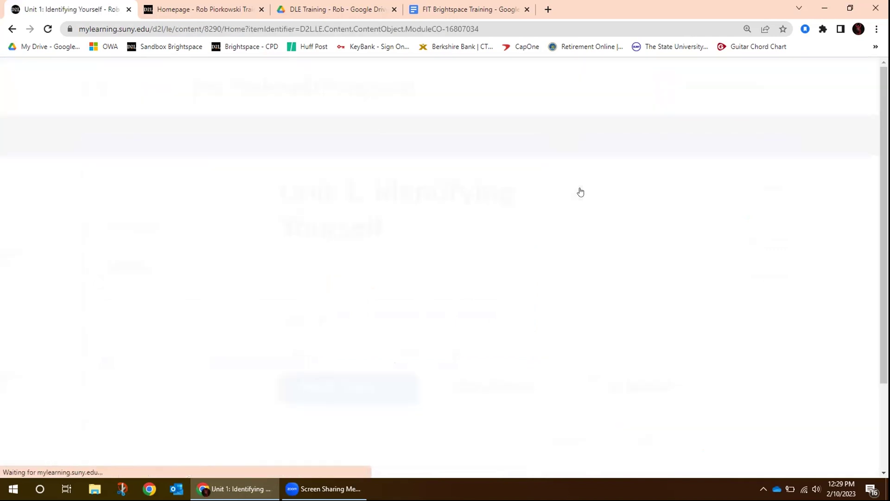
{"action": "scroll", "coordinate": [815, 254], "scroll_direction": "down", "scroll_amount": 1}
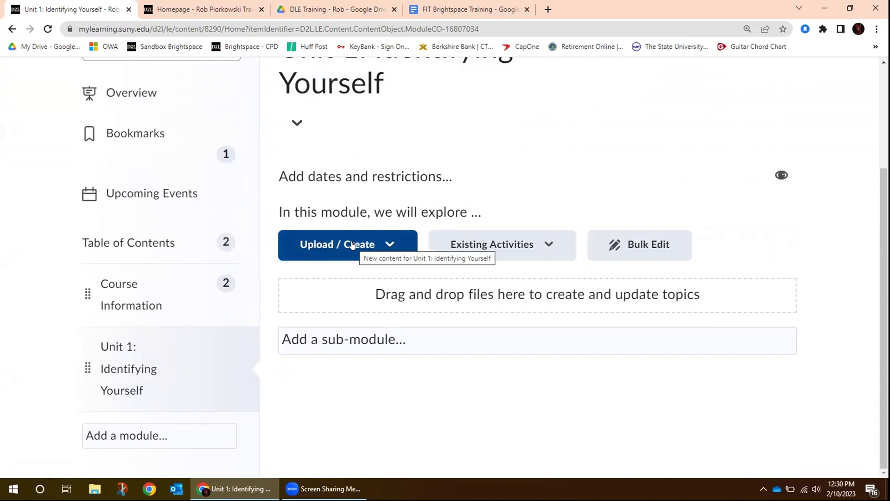
Step: Browse the Course Offering Files as an upload source for the Unit 1 module and leave without adding a file
{"action": "left_click", "coordinate": [382, 244]}
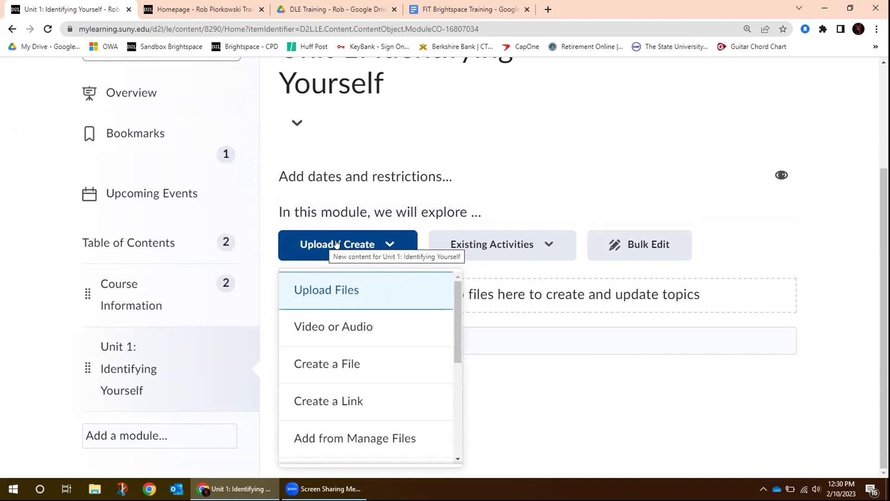
{"action": "left_click", "coordinate": [352, 291]}
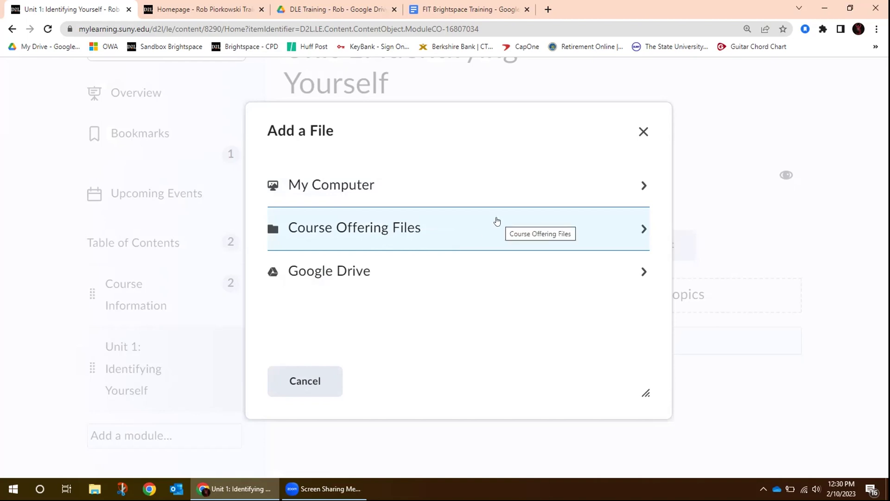
{"action": "left_click", "coordinate": [497, 221]}
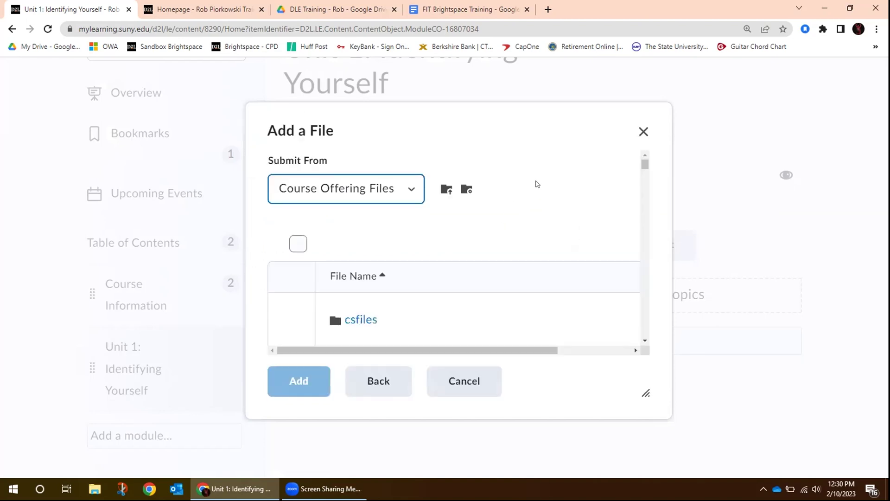
{"action": "scroll", "coordinate": [574, 283], "scroll_direction": "down", "scroll_amount": 2}
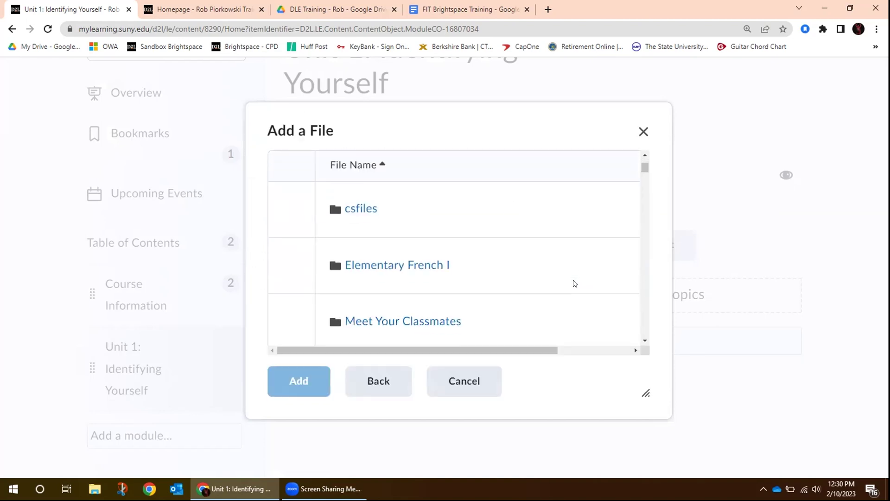
{"action": "scroll", "coordinate": [574, 283], "scroll_direction": "down", "scroll_amount": 10}
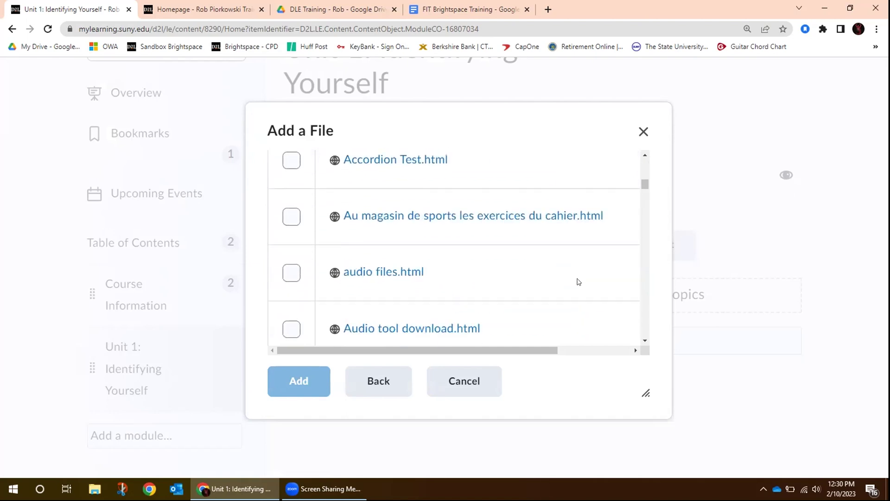
{"action": "scroll", "coordinate": [579, 281], "scroll_direction": "down", "scroll_amount": 8}
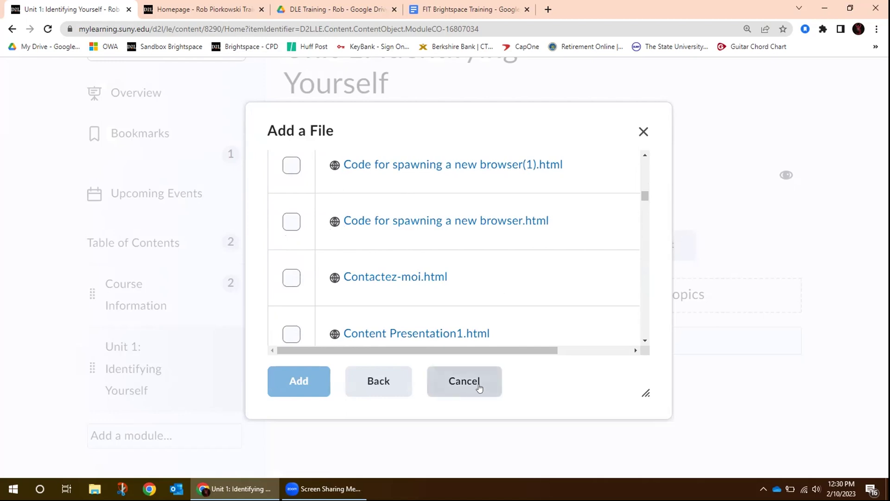
{"action": "left_click", "coordinate": [466, 381]}
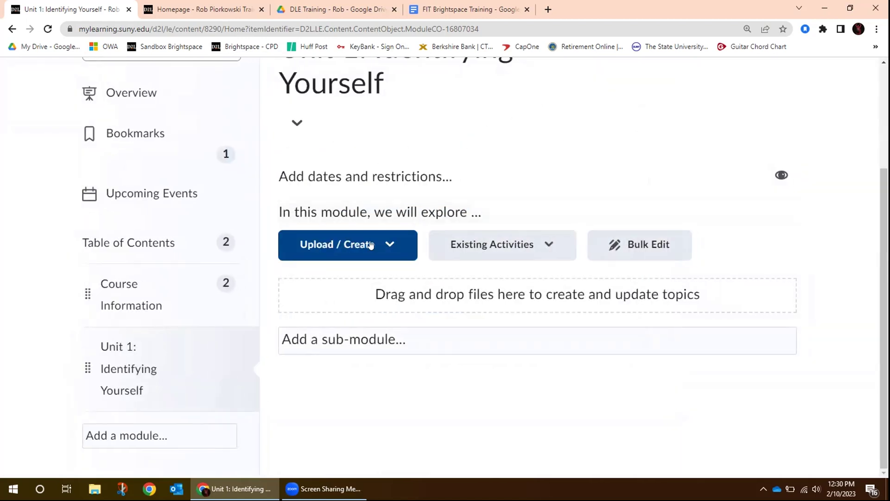
Step: Upload Discussion preview.pdf from the computer's desktop and add it to the Unit 1 module
{"action": "left_click", "coordinate": [389, 245]}
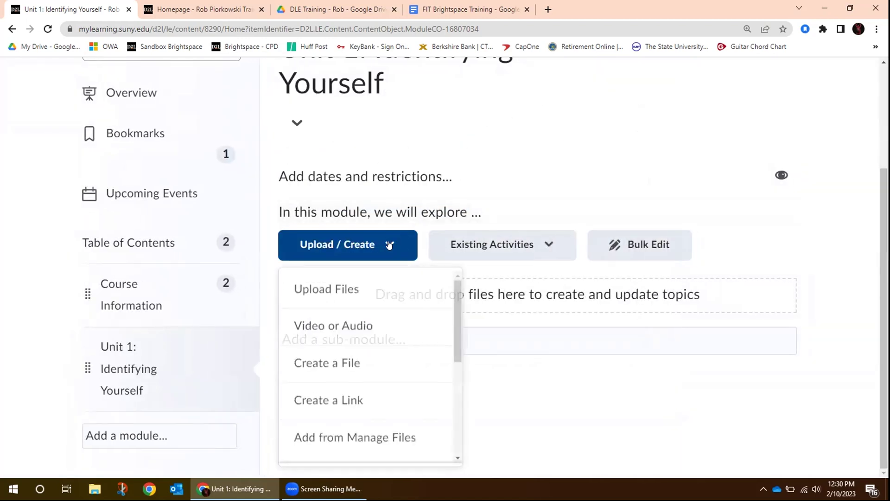
{"action": "left_click", "coordinate": [353, 290]}
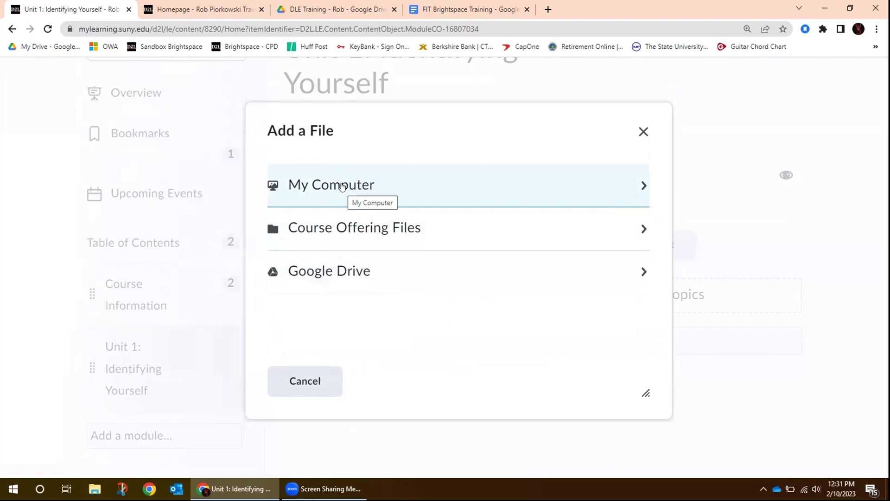
{"action": "left_click", "coordinate": [342, 186]}
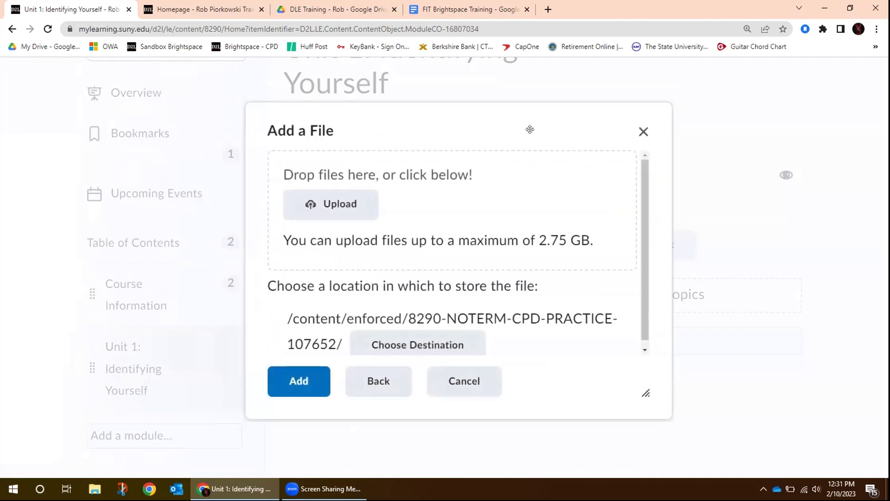
{"action": "left_click_drag", "start_coordinate": [533, 238], "coordinate": [615, 243]}
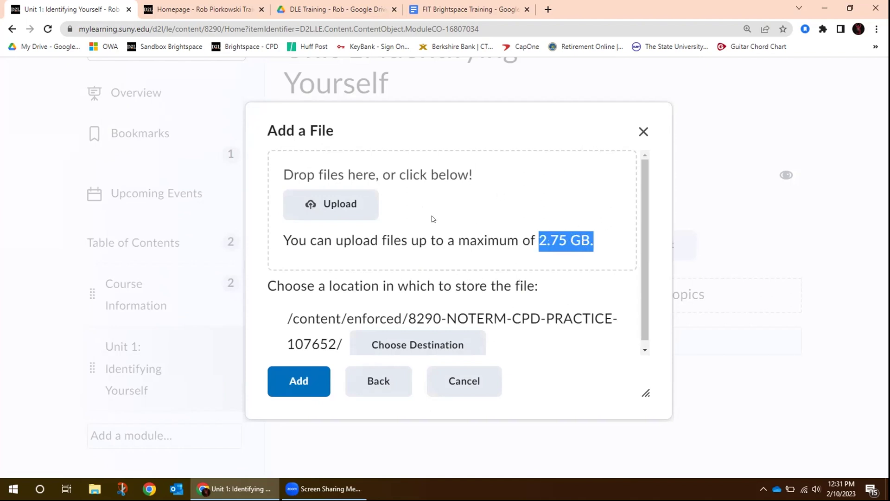
{"action": "left_click", "coordinate": [449, 222]}
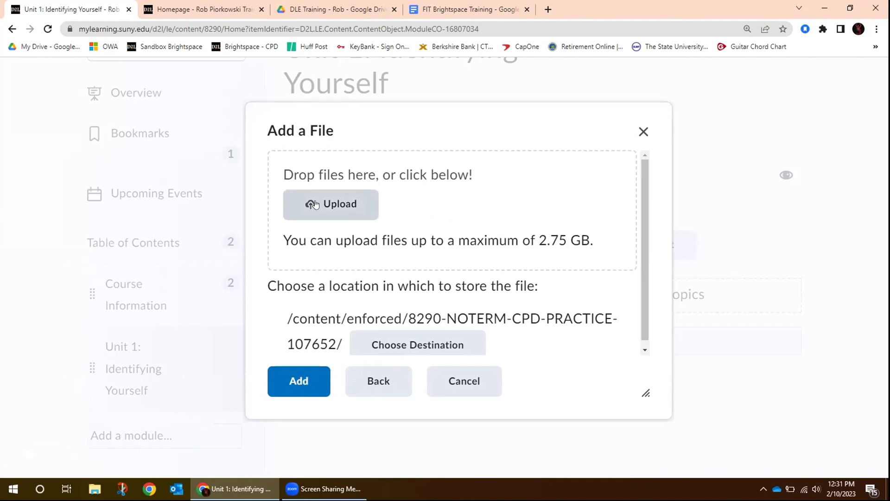
{"action": "left_click", "coordinate": [340, 204]}
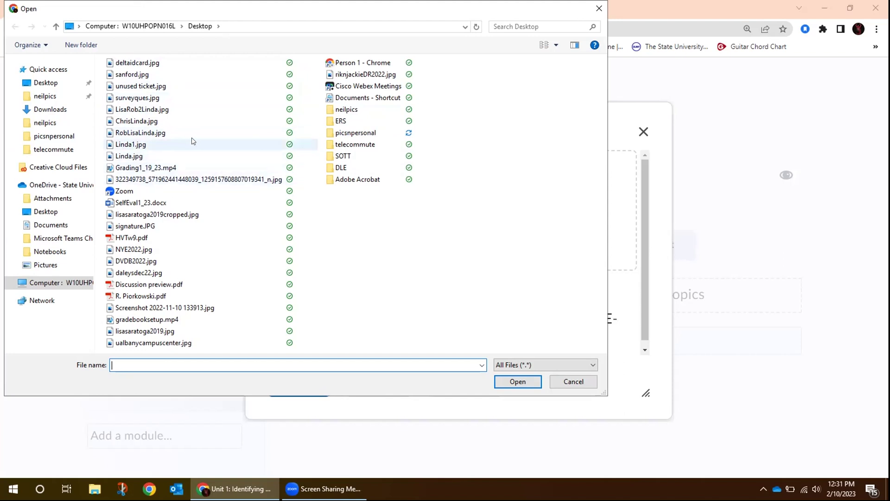
{"action": "left_click", "coordinate": [153, 285]}
{"action": "left_click", "coordinate": [518, 382]}
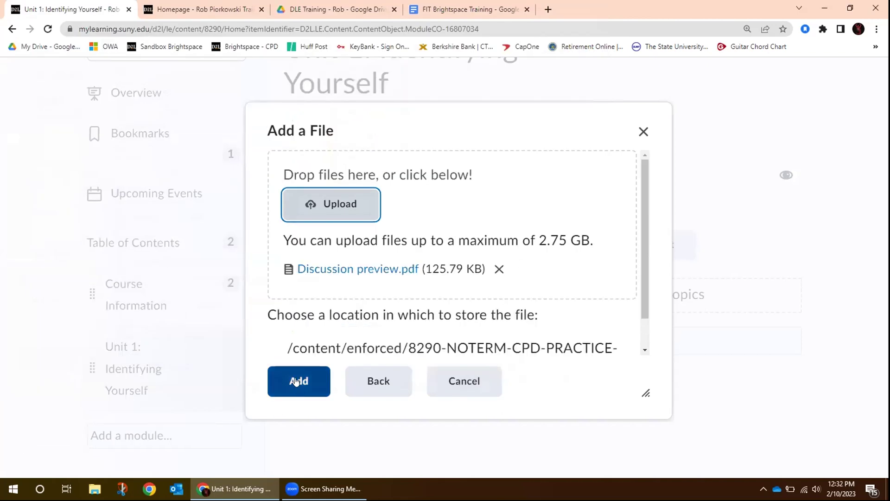
{"action": "left_click", "coordinate": [295, 380]}
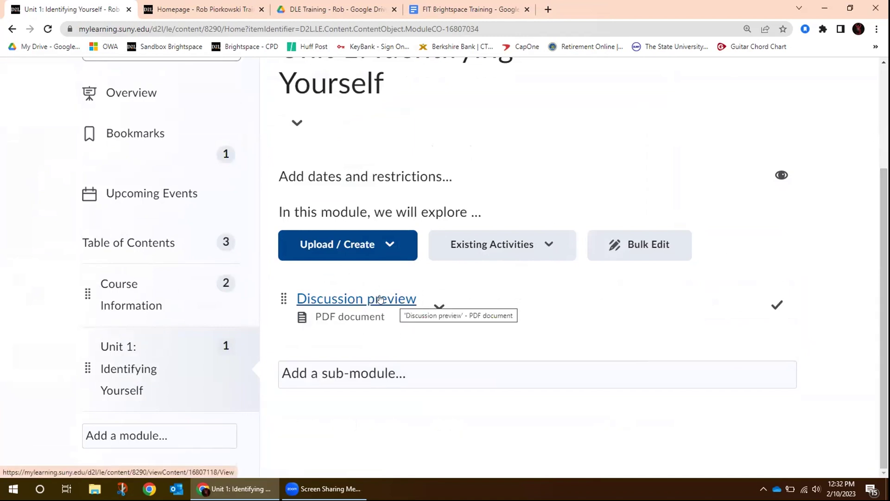
Step: Start adding a web video or audio item to the Unit 1 module, ready to enter its URL or embed code
{"action": "left_click", "coordinate": [388, 245]}
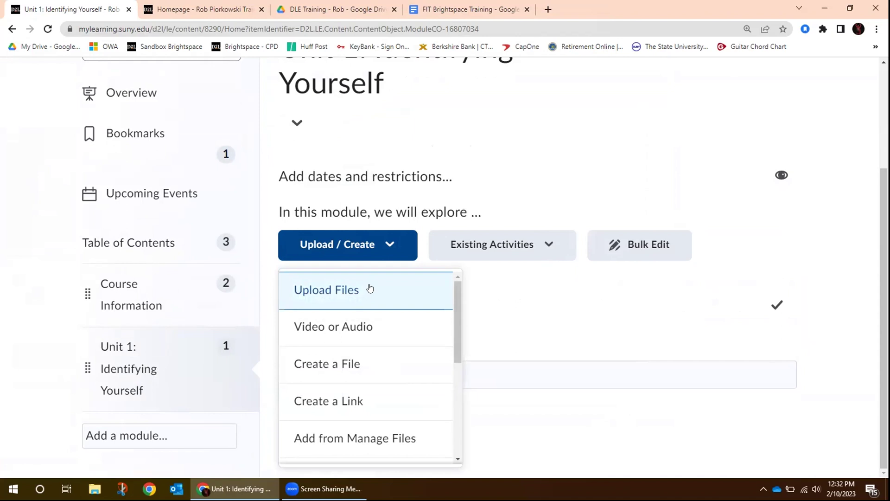
{"action": "left_click", "coordinate": [380, 330]}
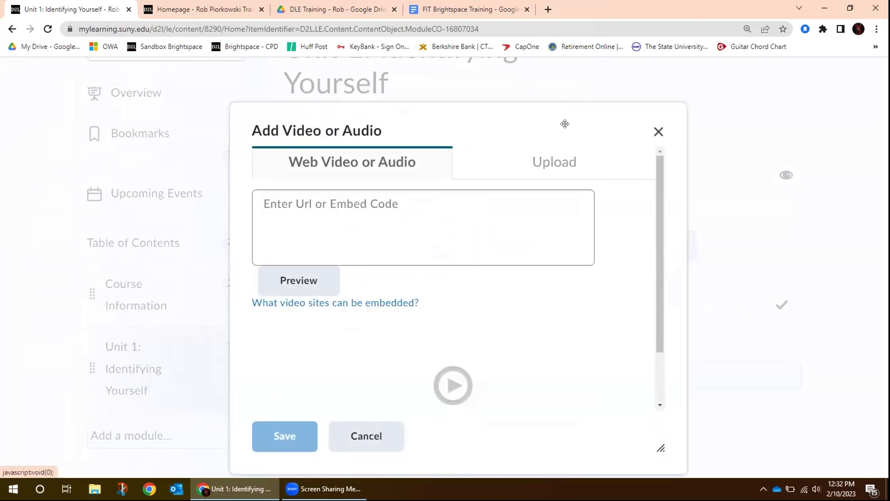
{"action": "left_click", "coordinate": [297, 234]}
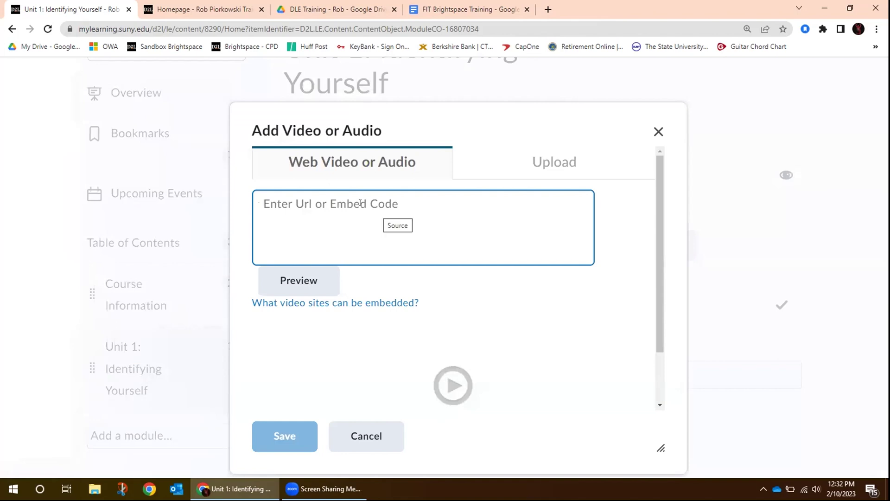
Step: Search Google in a new browser tab for "introducing yourself in french" and limit the results to videos
{"action": "left_click", "coordinate": [548, 9]}
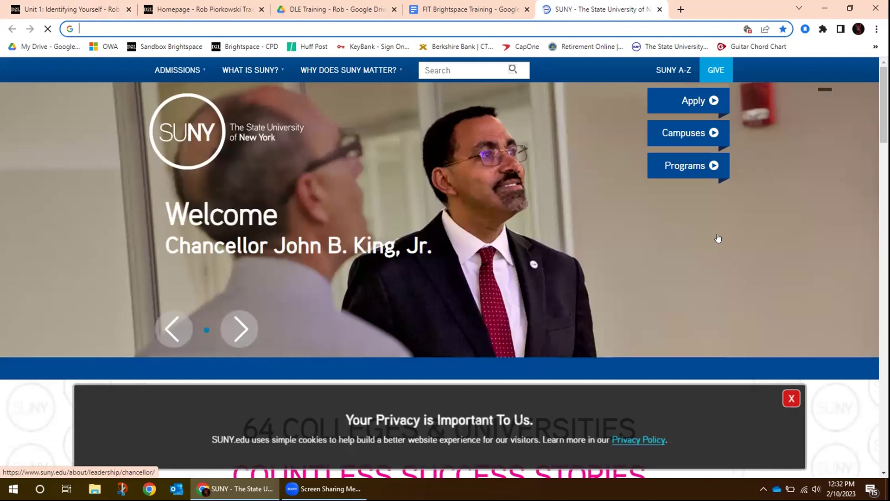
{"action": "type", "text": "int"}
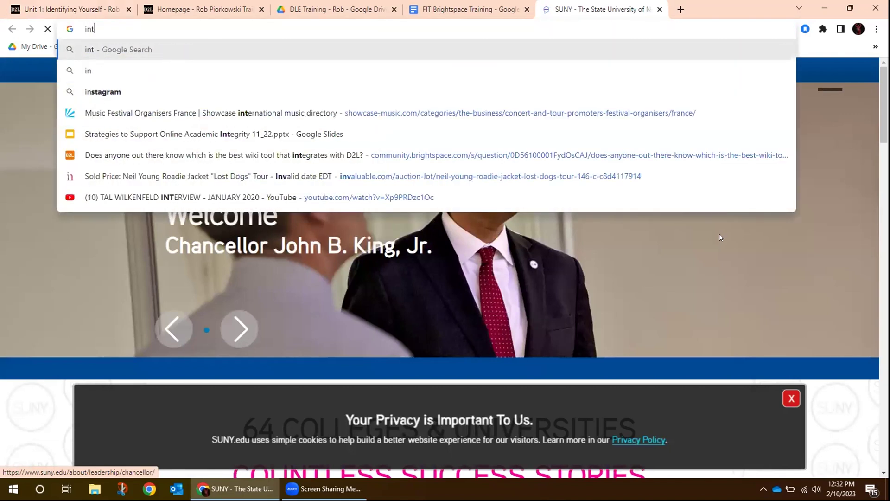
{"action": "type", "text": "roduci"}
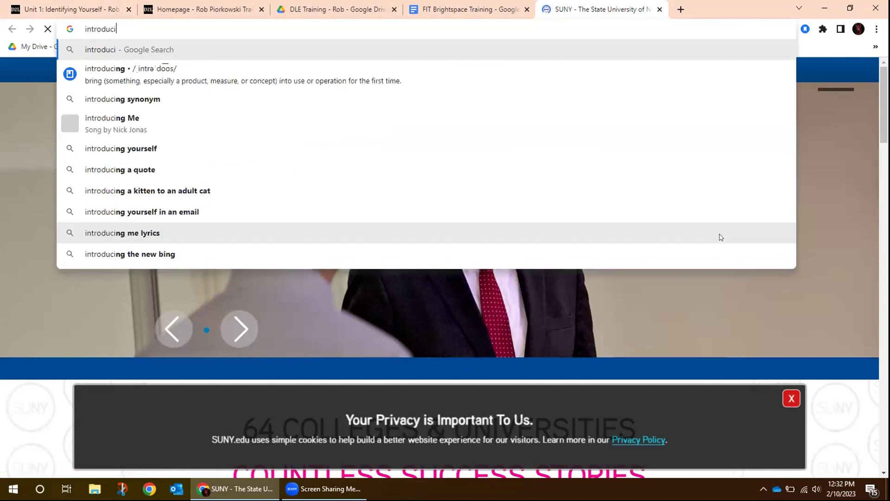
{"action": "type", "text": "ng your"}
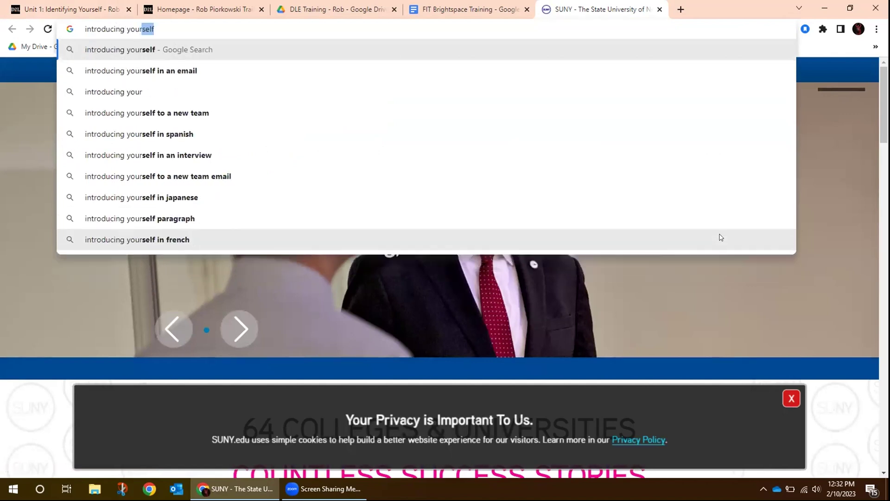
{"action": "type", "text": "self in"}
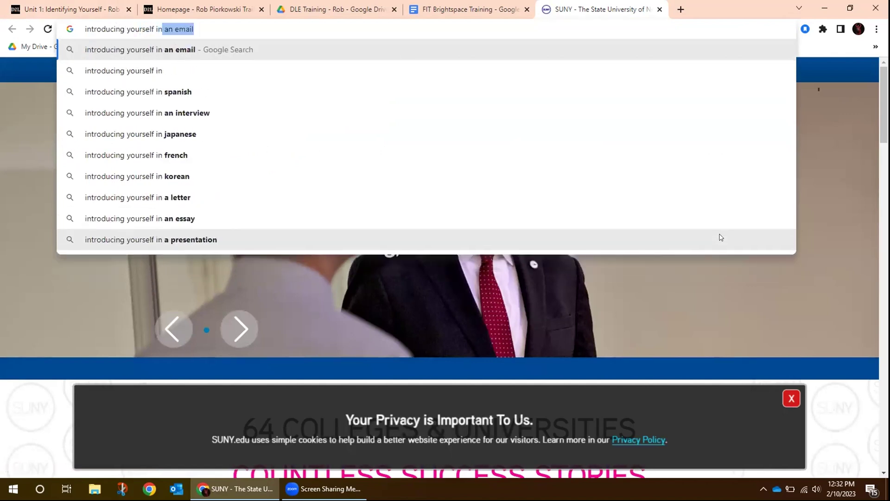
{"action": "type", "text": " fre"}
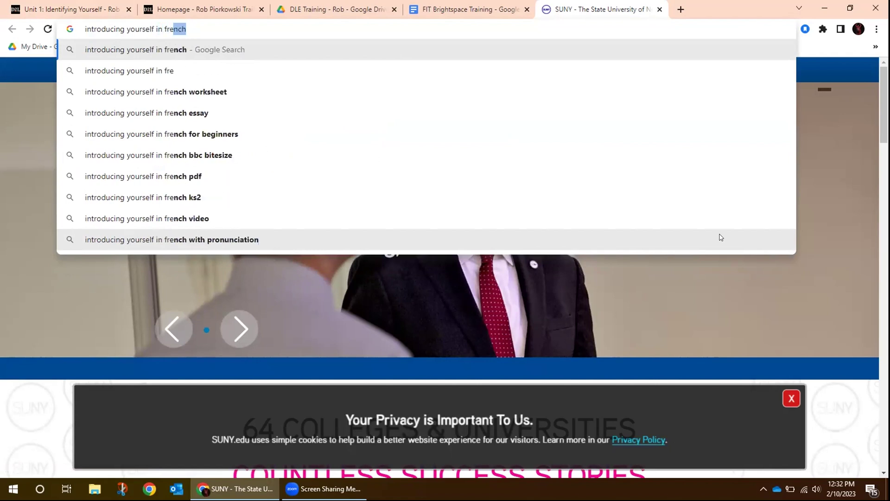
{"action": "type", "text": "nch"}
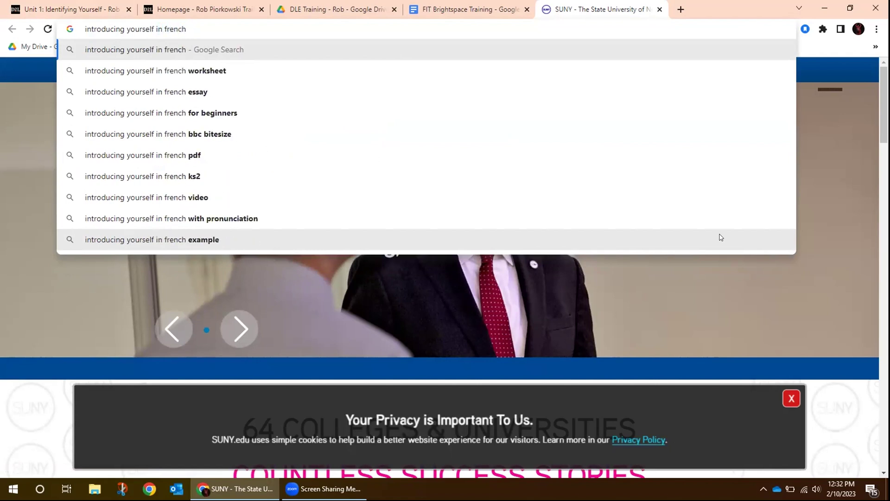
{"action": "key", "text": "Return"}
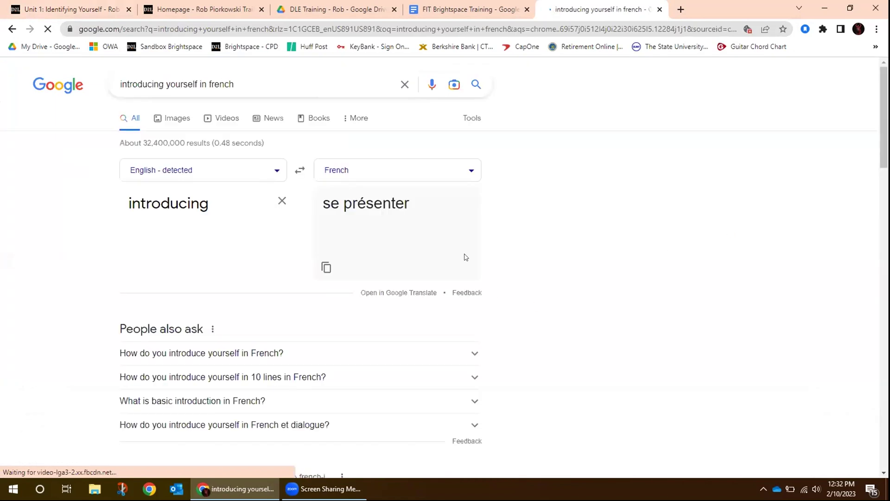
{"action": "left_click", "coordinate": [228, 119]}
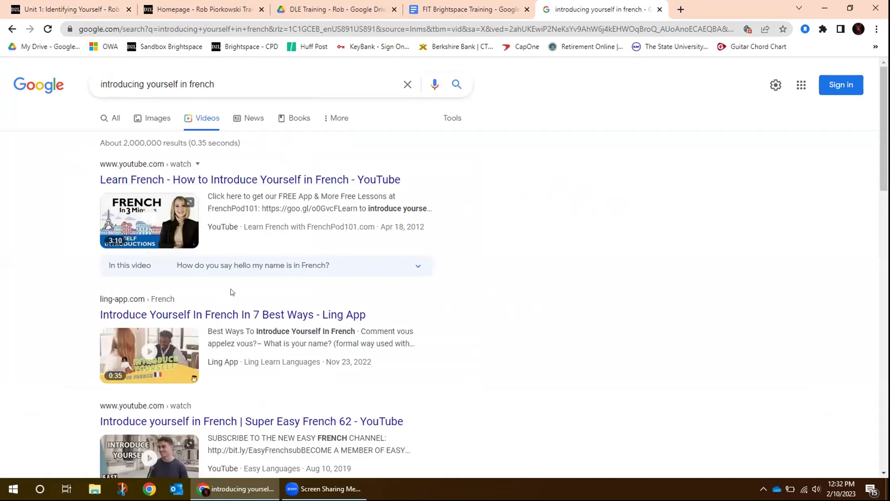
Step: Open the YouTube video "Learn French - How to Introduce Yourself in French" and pause its playback
{"action": "left_click", "coordinate": [221, 181]}
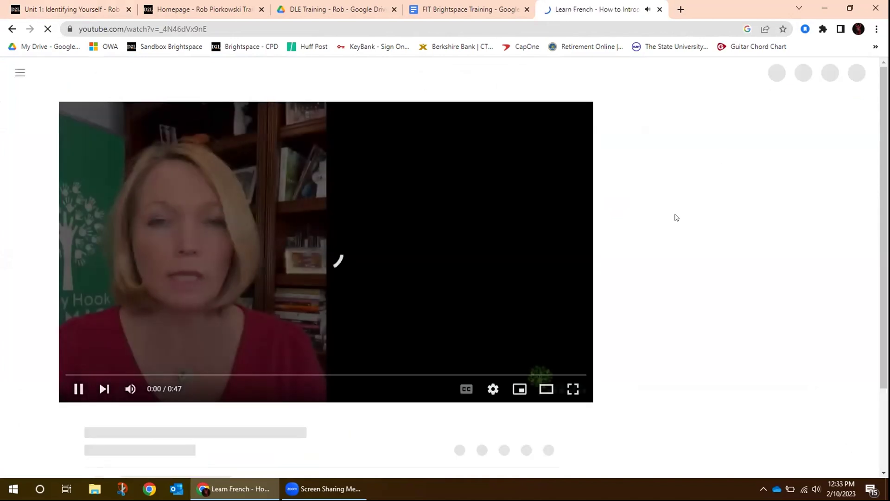
{"action": "left_click", "coordinate": [78, 389]}
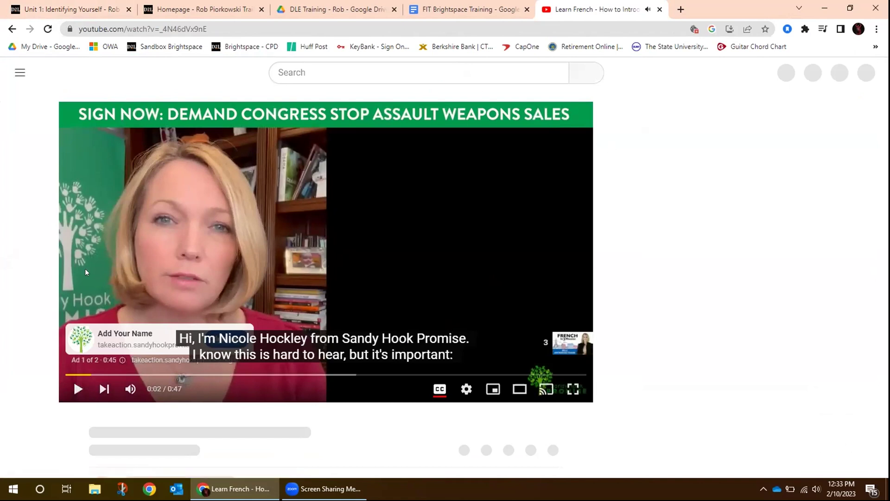
{"action": "left_click", "coordinate": [74, 385]}
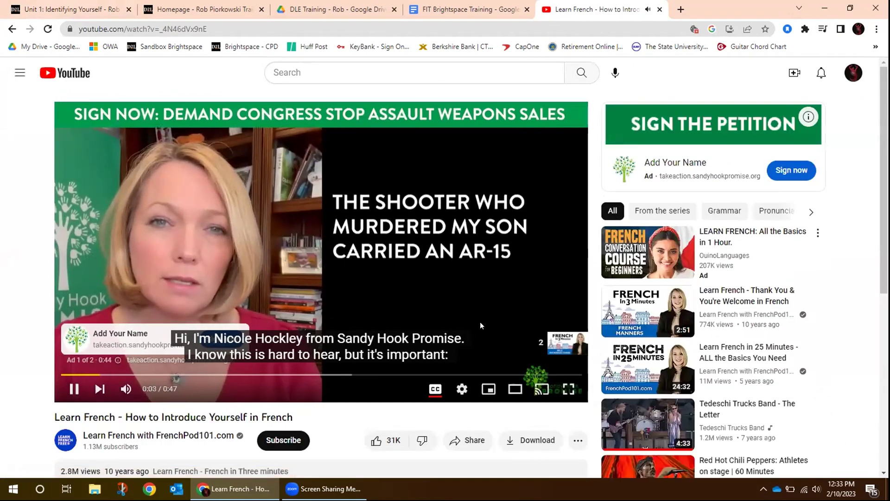
{"action": "left_click", "coordinate": [73, 388]}
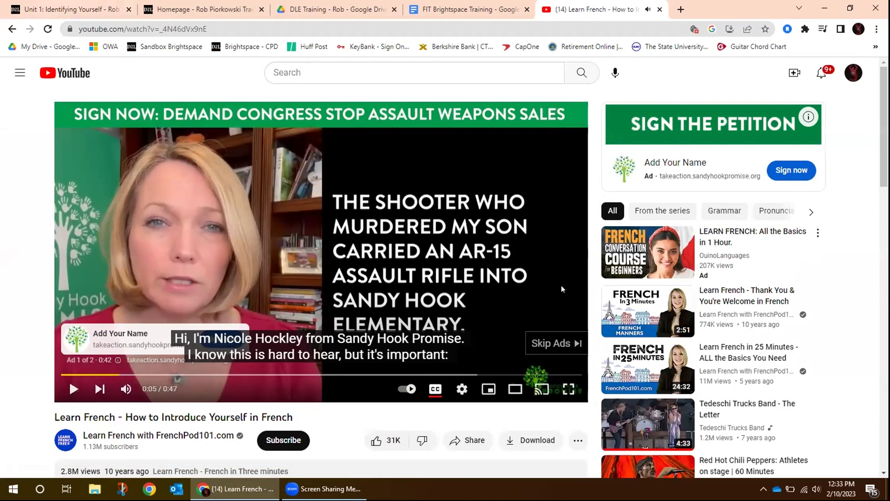
{"action": "scroll", "coordinate": [562, 289], "scroll_direction": "down", "scroll_amount": 5}
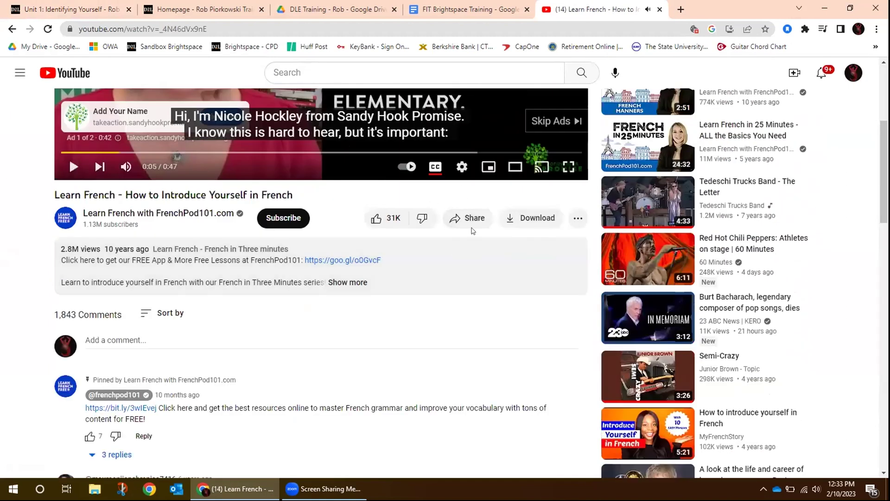
Step: Copy the share link of the YouTube video "Learn French - How to Introduce Yourself in French"
{"action": "scroll", "coordinate": [473, 230], "scroll_direction": "up", "scroll_amount": 5}
{"action": "left_click", "coordinate": [135, 29]}
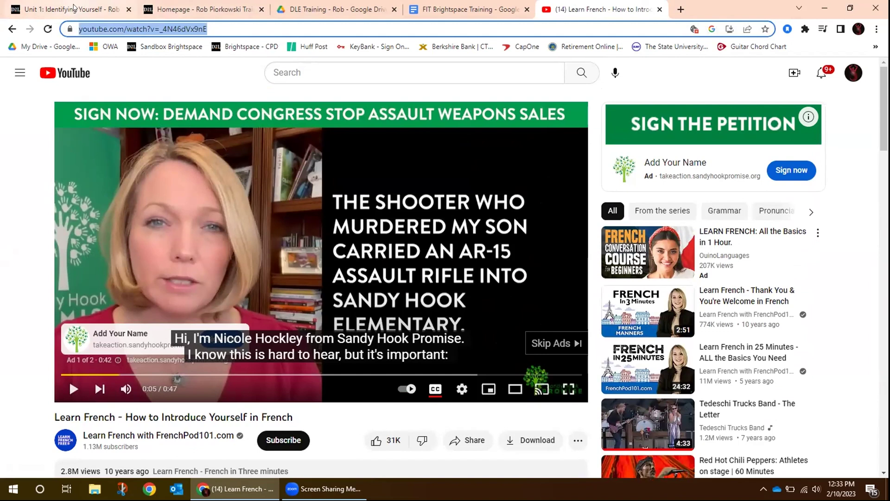
{"action": "left_click", "coordinate": [73, 8]}
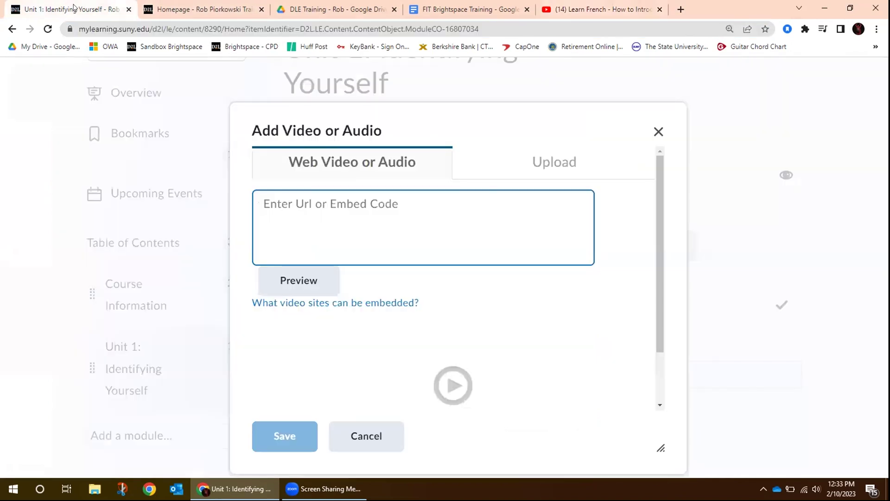
{"action": "left_click", "coordinate": [575, 8]}
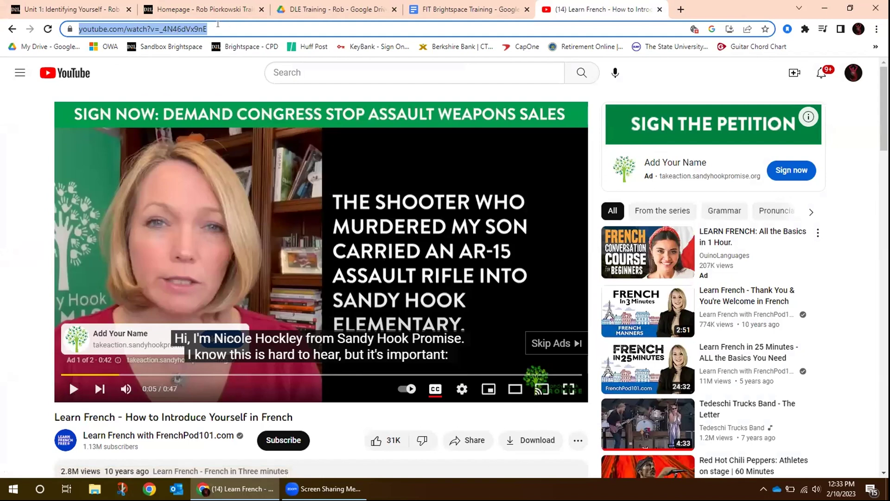
{"action": "scroll", "coordinate": [406, 287], "scroll_direction": "down", "scroll_amount": 2}
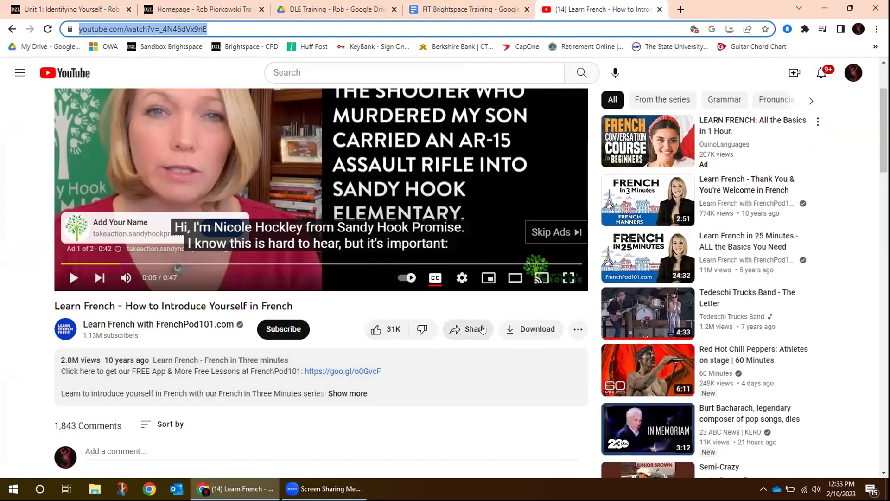
{"action": "left_click", "coordinate": [465, 328]}
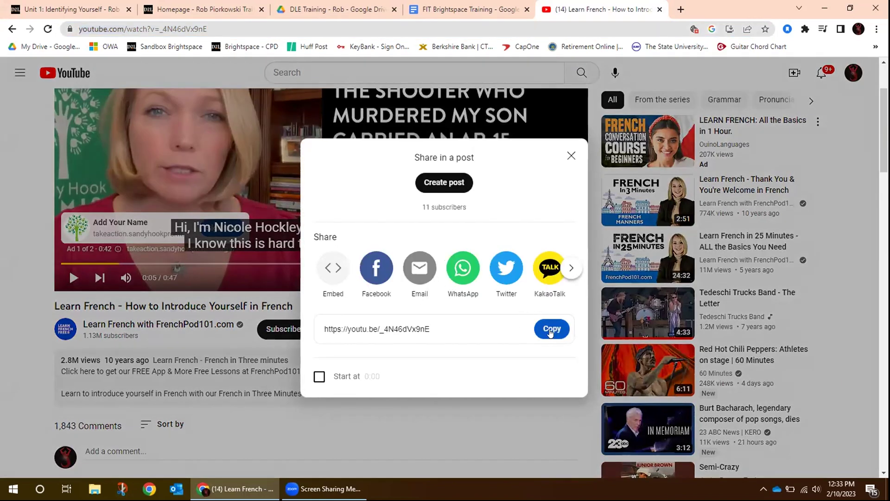
{"action": "left_click", "coordinate": [549, 330]}
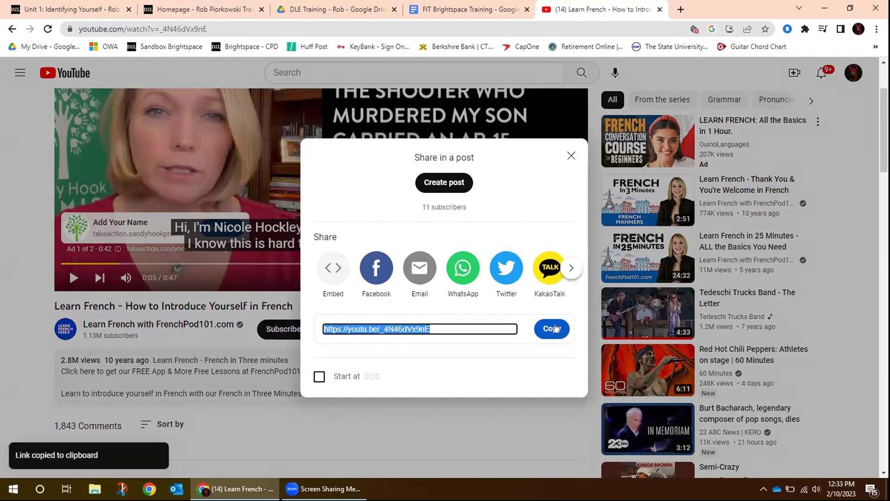
{"action": "left_click", "coordinate": [570, 156]}
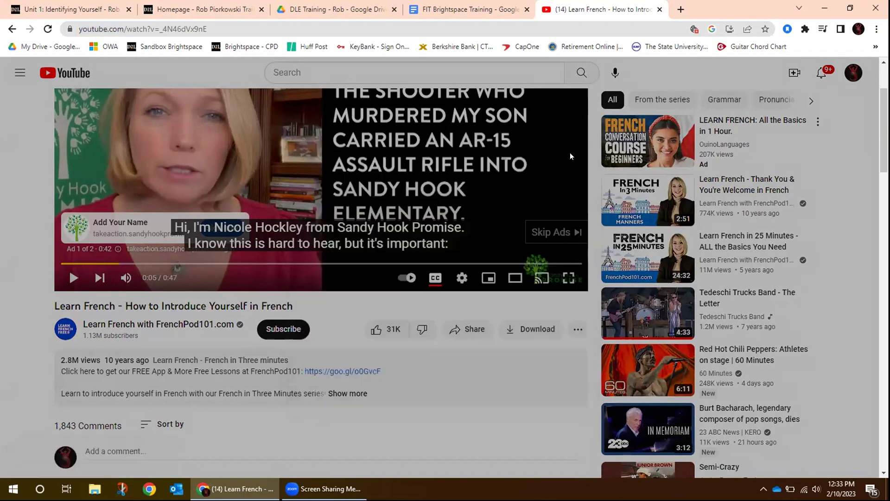
{"action": "left_click", "coordinate": [91, 6]}
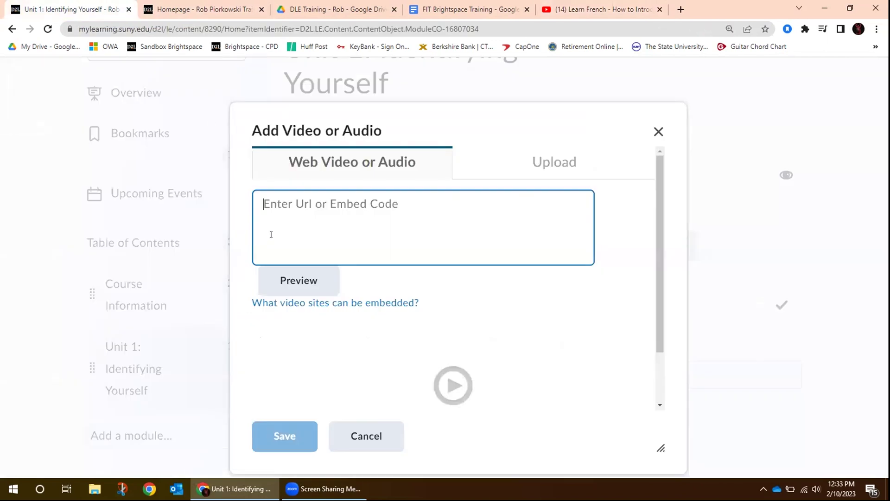
{"action": "key", "text": "ctrl+v"}
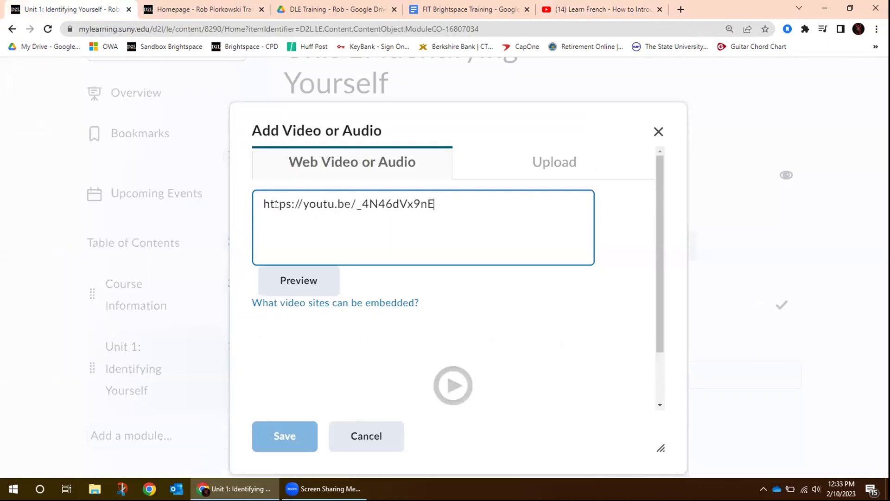
{"action": "left_click", "coordinate": [289, 281]}
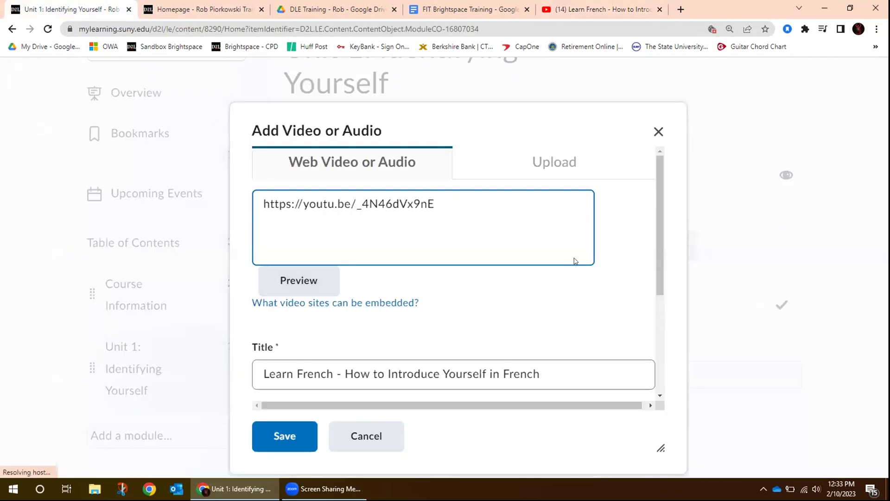
{"action": "left_click_drag", "start_coordinate": [658, 180], "coordinate": [648, 269]}
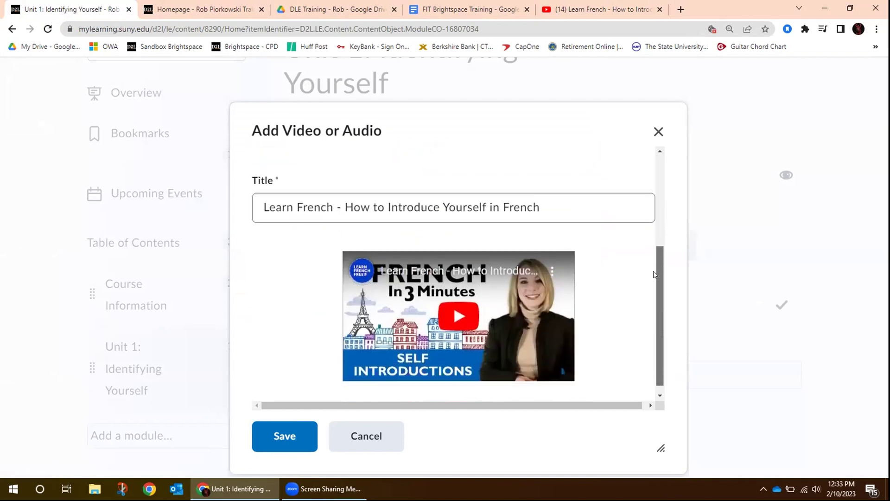
{"action": "left_click", "coordinate": [282, 435]}
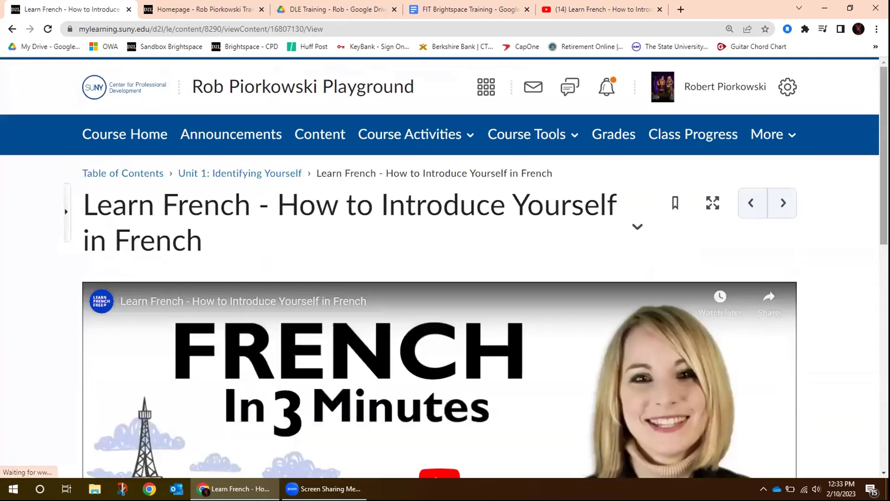
Step: Examine the embedded video's page and its options for start, due and end dates and release conditions
{"action": "scroll", "coordinate": [869, 253], "scroll_direction": "down", "scroll_amount": 5}
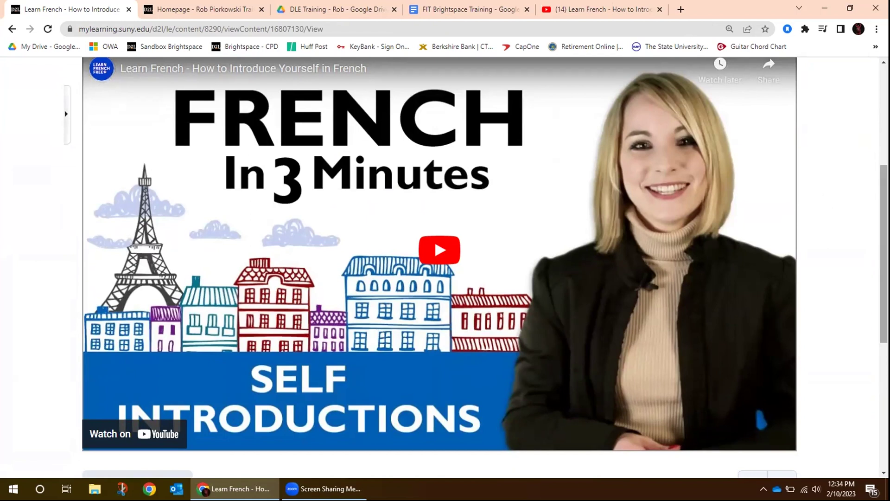
{"action": "mouse_move", "coordinate": [884, 255]}
{"action": "left_mouse_down"}
{"action": "mouse_move", "coordinate": [884, 282]}
{"action": "mouse_move", "coordinate": [884, 223]}
{"action": "mouse_move", "coordinate": [884, 252]}
{"action": "left_mouse_up"}
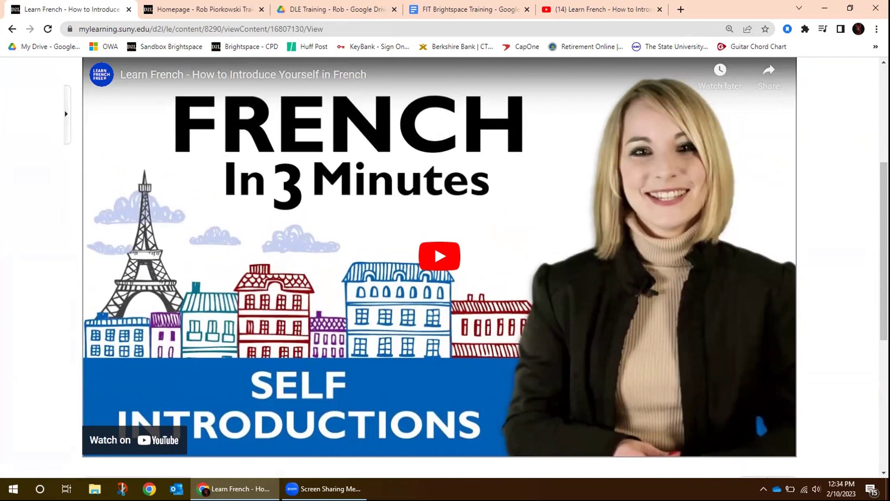
{"action": "left_click_drag", "start_coordinate": [884, 186], "coordinate": [884, 188]}
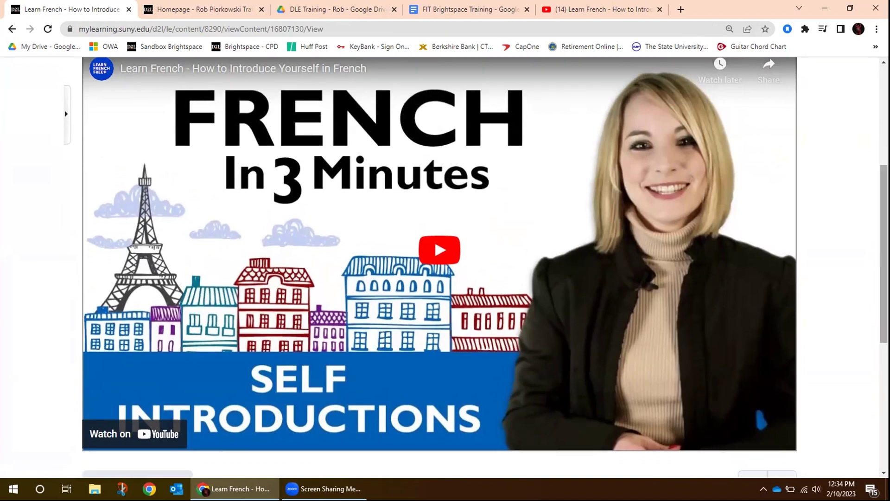
{"action": "scroll", "coordinate": [874, 336], "scroll_direction": "down", "scroll_amount": 6}
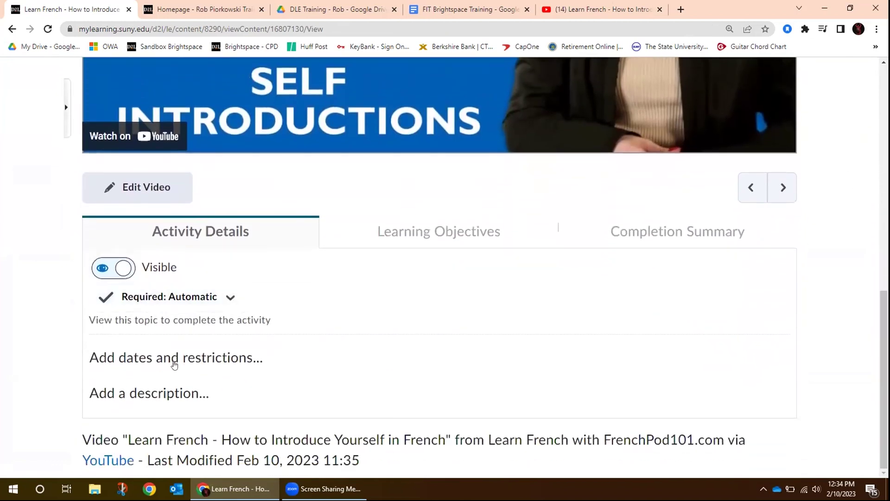
{"action": "left_click", "coordinate": [175, 358]}
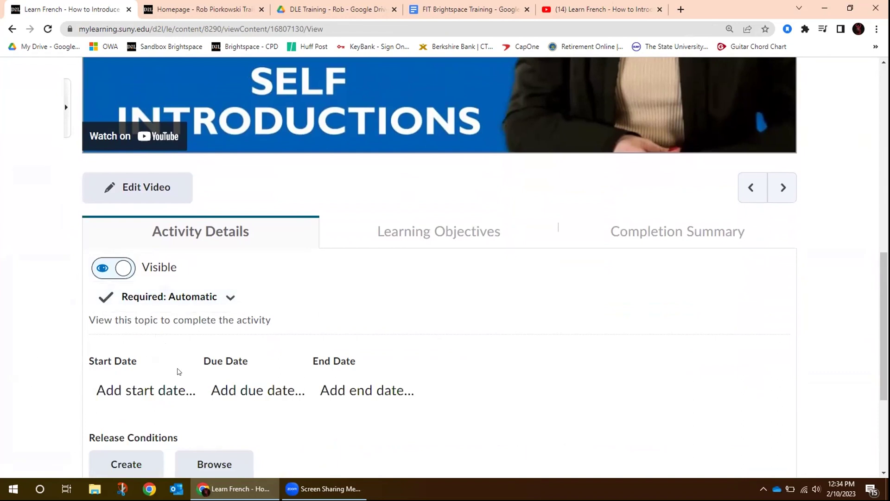
{"action": "scroll", "coordinate": [622, 342], "scroll_direction": "down", "scroll_amount": 4}
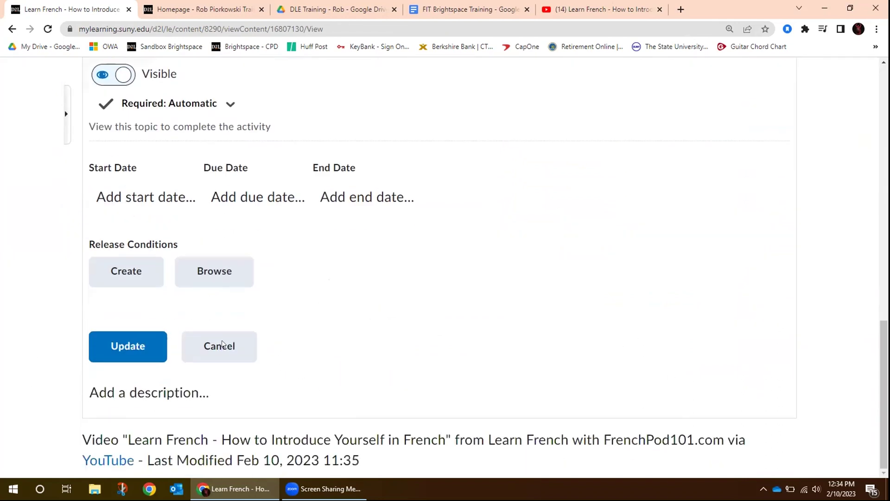
{"action": "left_click", "coordinate": [230, 345]}
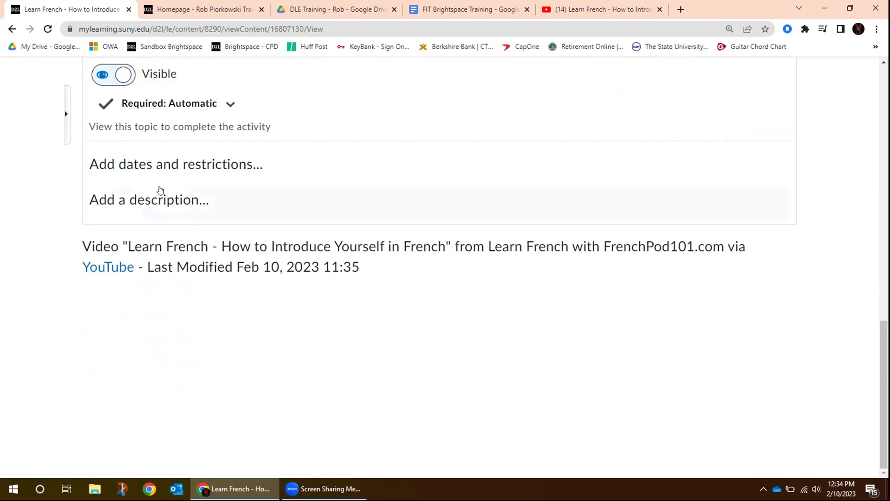
Step: Add the description "Please watch this video ..." to the French introduction video topic and save it
{"action": "left_click", "coordinate": [160, 194]}
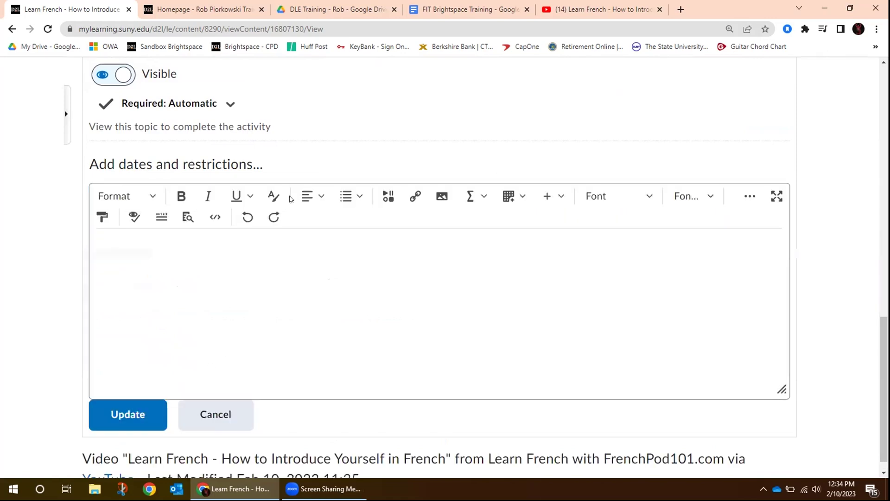
{"action": "type", "text": "Pl"}
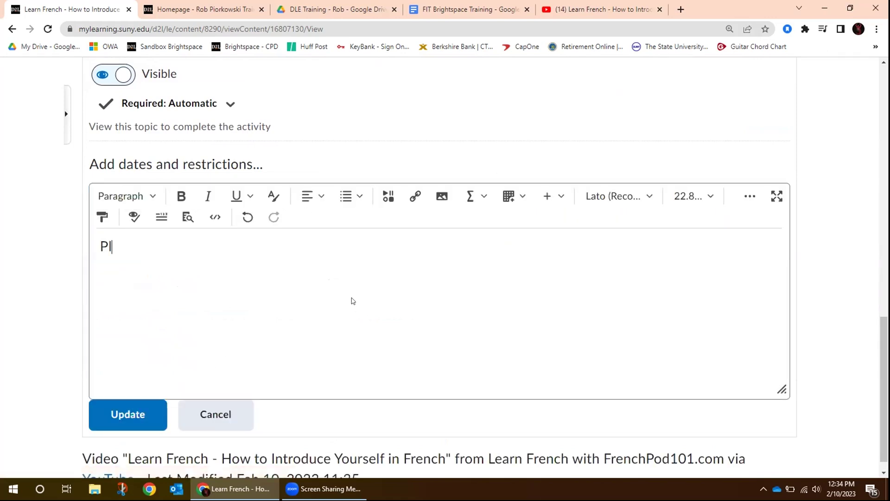
{"action": "type", "text": "ease watch this"}
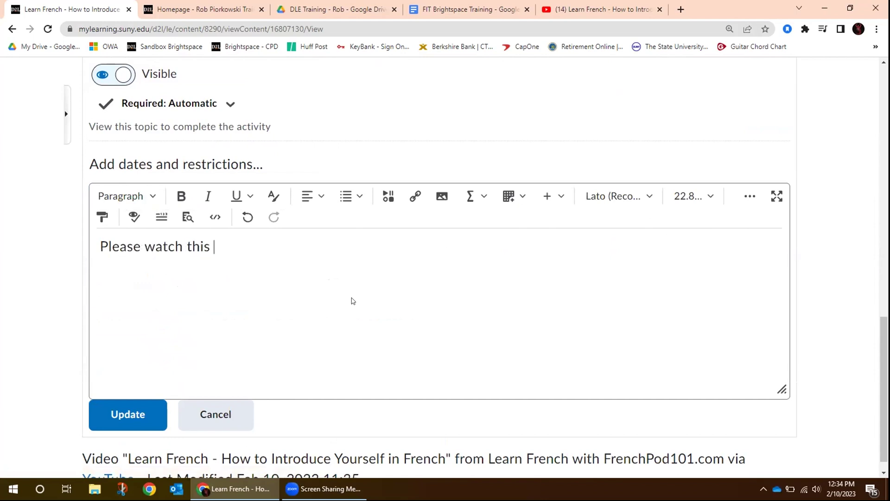
{"action": "type", "text": " video"}
{"action": "left_click", "coordinate": [131, 413]}
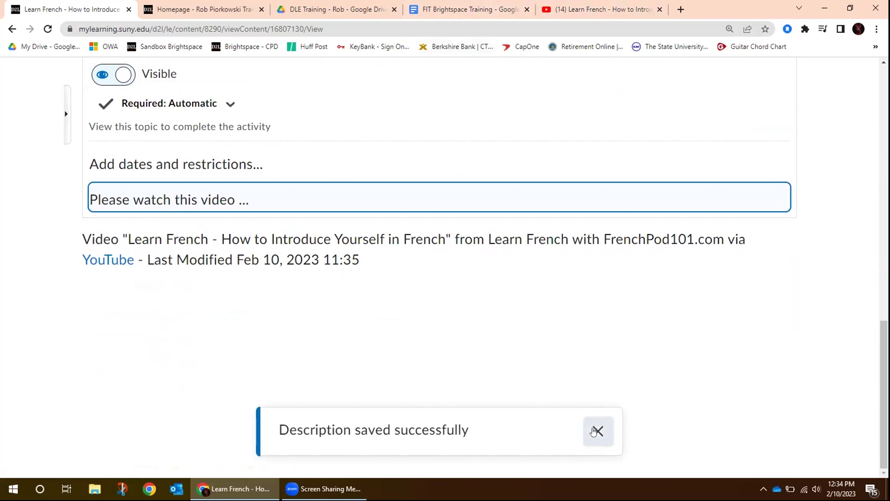
{"action": "left_click", "coordinate": [598, 431]}
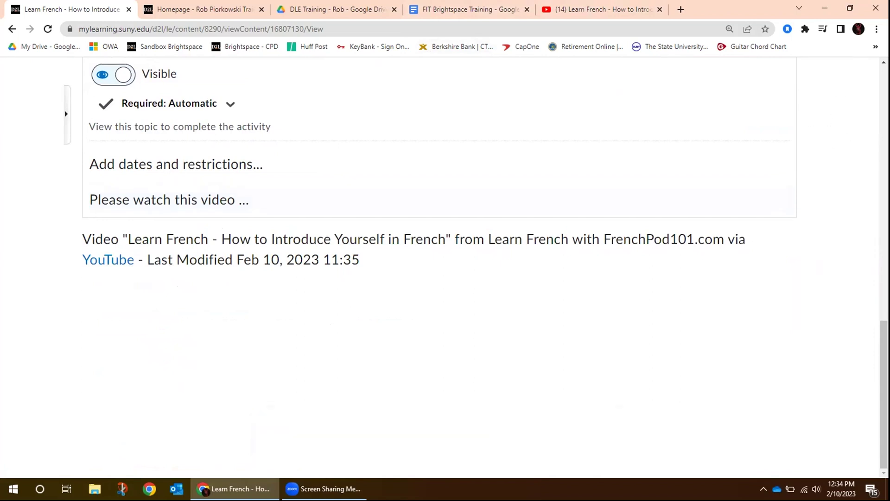
Step: Return to the Unit 1: Identifying Yourself module and go to its content list
{"action": "scroll", "coordinate": [503, 134], "scroll_direction": "up", "scroll_amount": 15}
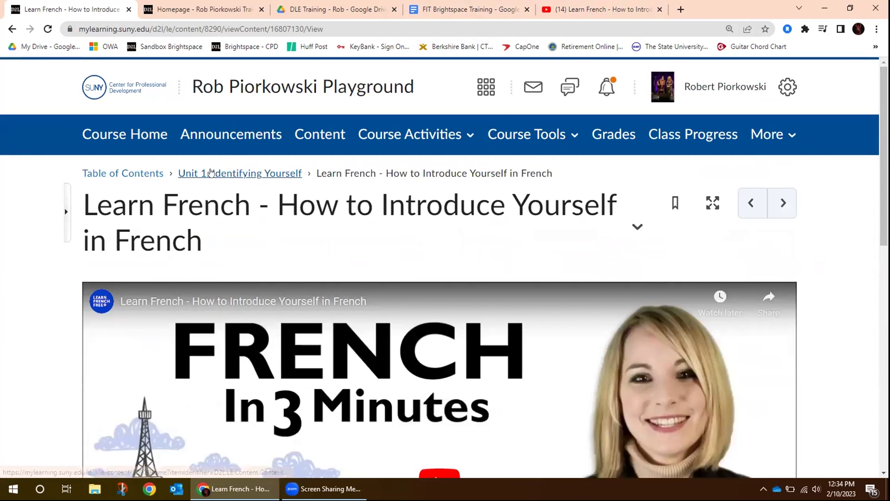
{"action": "left_click", "coordinate": [240, 173]}
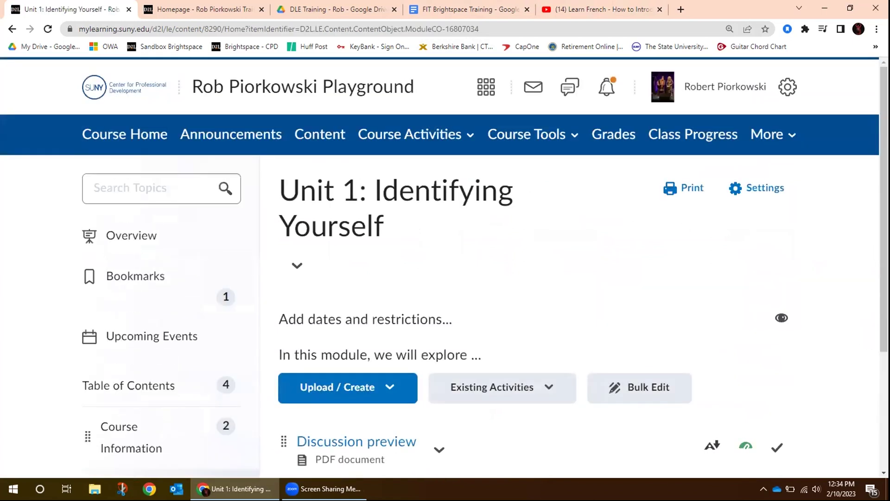
{"action": "scroll", "coordinate": [300, 369], "scroll_direction": "down", "scroll_amount": 3}
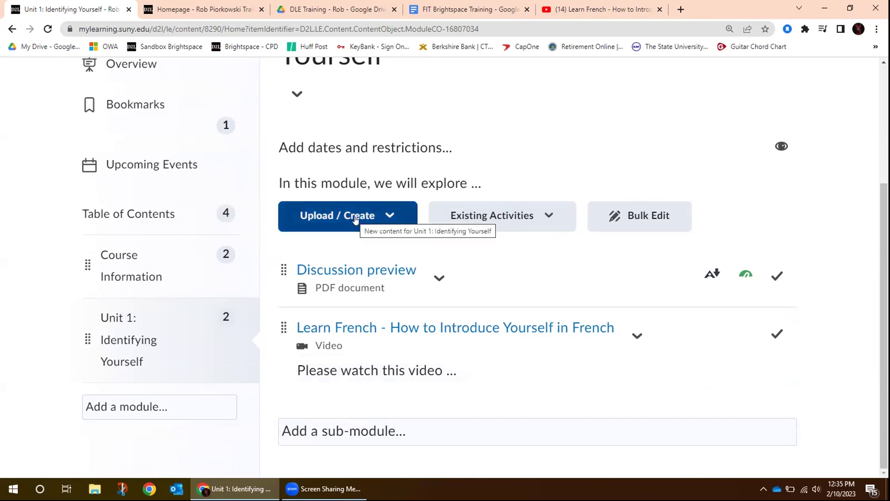
{"action": "left_click", "coordinate": [387, 218]}
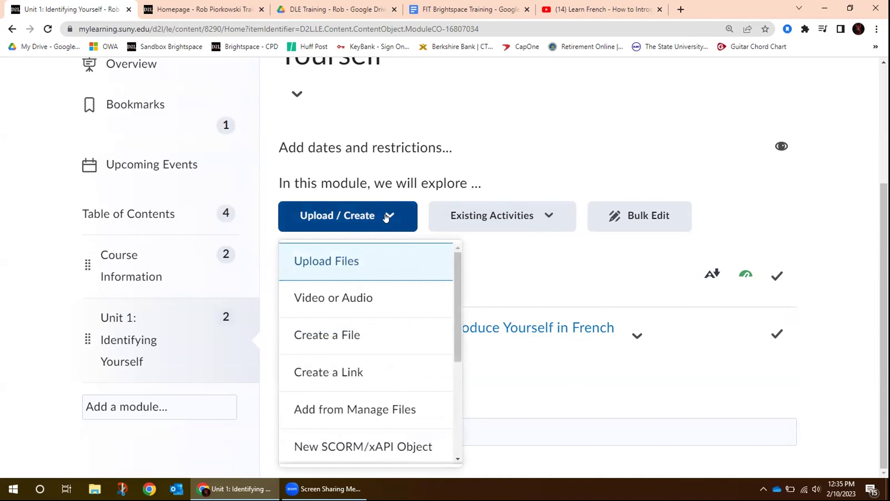
{"action": "left_click", "coordinate": [369, 376]}
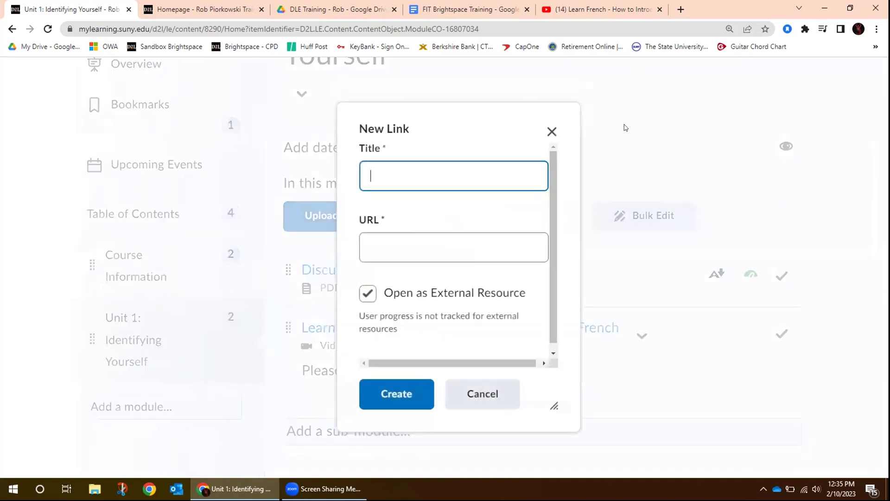
{"action": "left_click", "coordinate": [387, 246]}
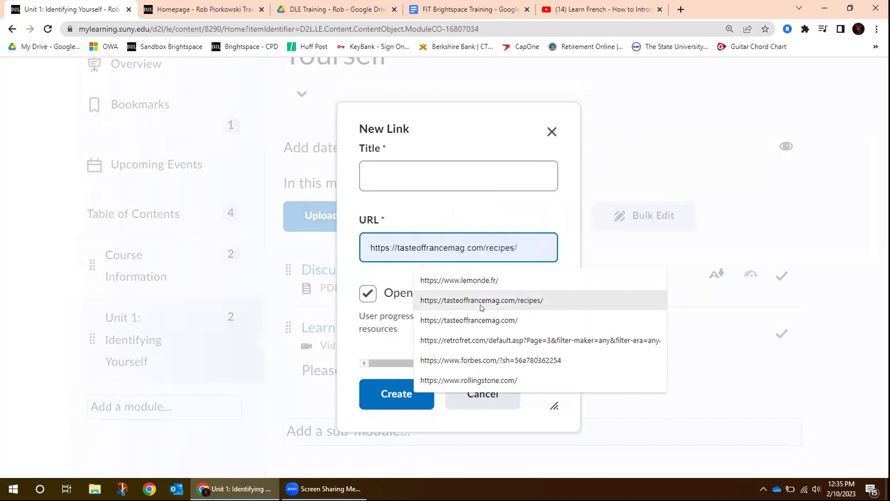
{"action": "left_click", "coordinate": [467, 281]}
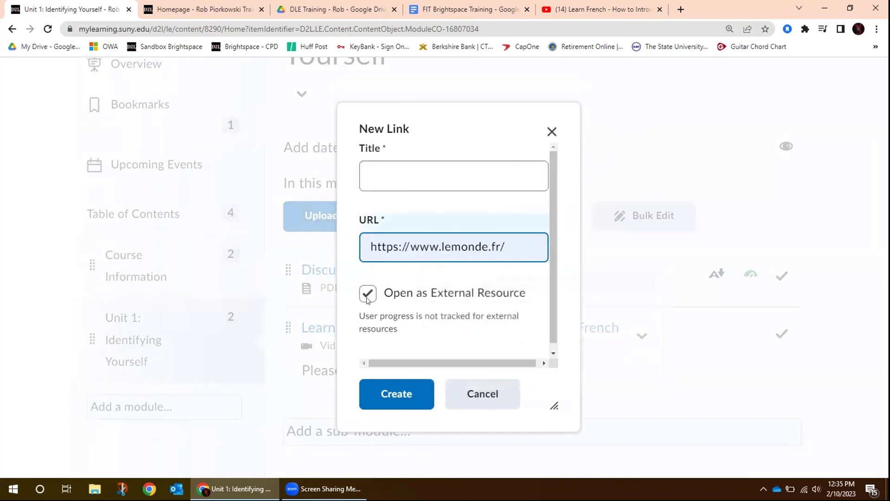
{"action": "double_click", "coordinate": [451, 247]}
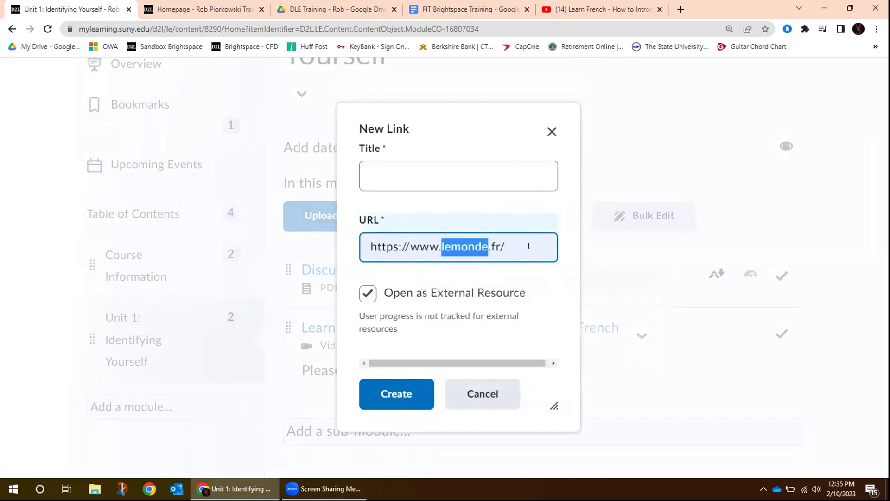
{"action": "left_click", "coordinate": [417, 168]}
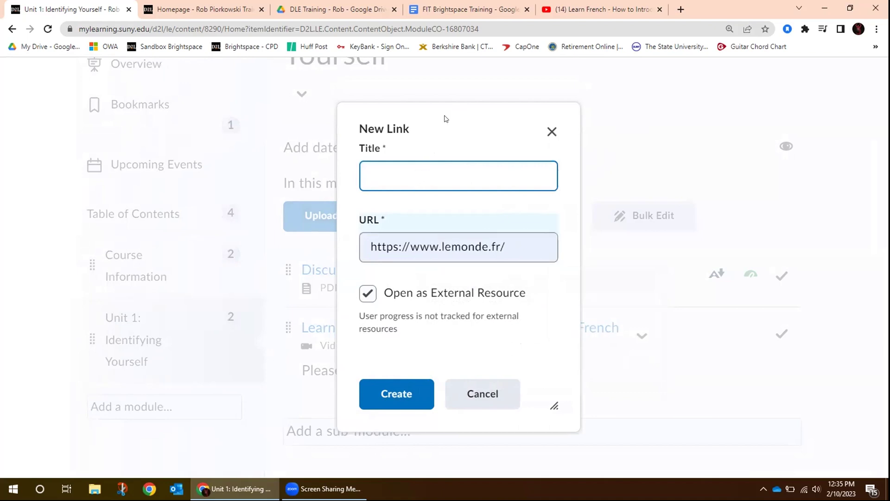
{"action": "type", "text": "Cu"}
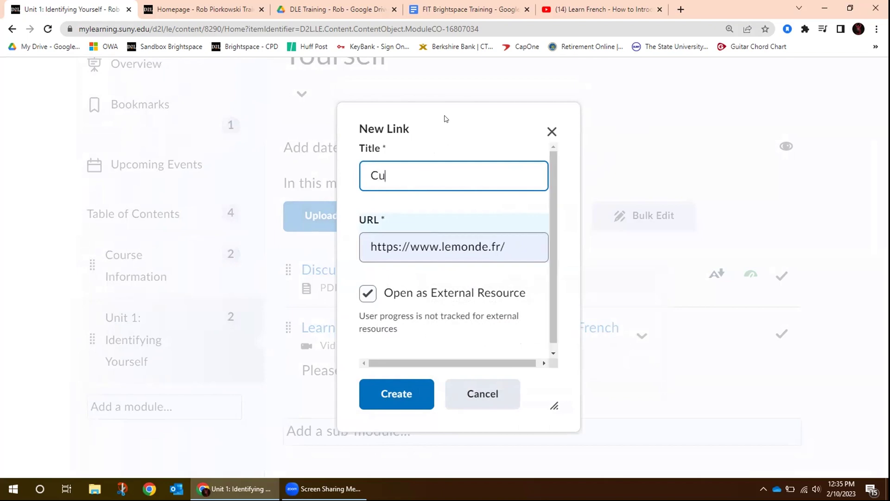
{"action": "type", "text": "rrent A"}
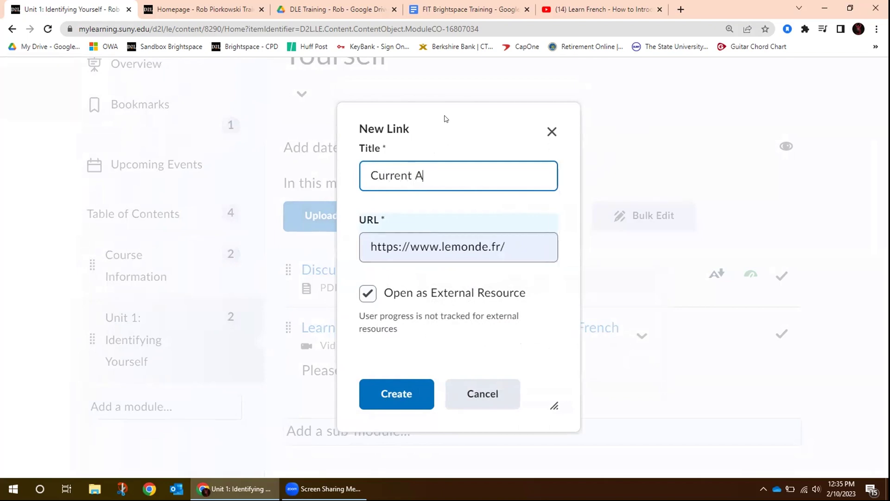
{"action": "type", "text": "ffairs"}
{"action": "left_click", "coordinate": [397, 392]}
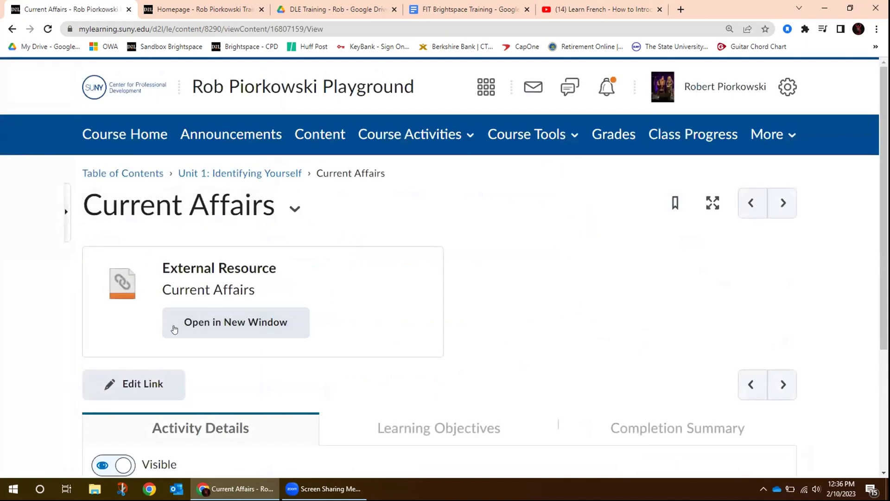
Step: Open the Current Affairs link in a new window, look over the Le Monde site and return to the topic in Brightspace
{"action": "scroll", "coordinate": [545, 283], "scroll_direction": "down", "scroll_amount": 1}
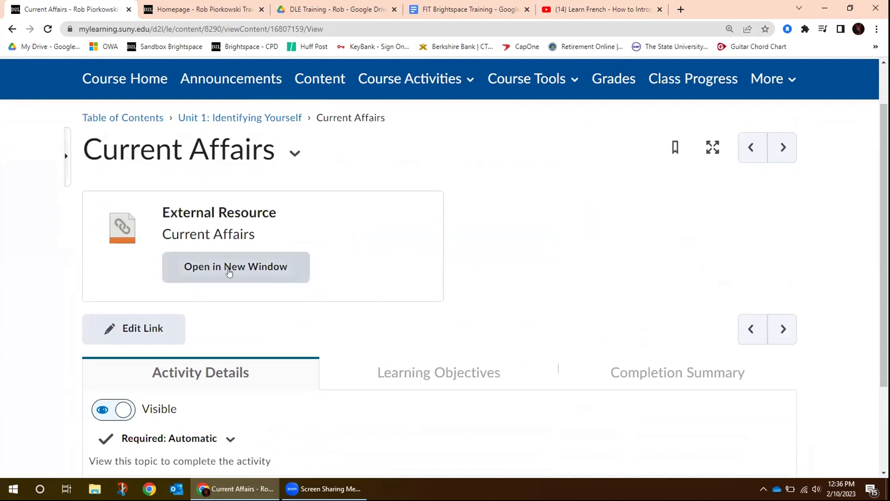
{"action": "left_click", "coordinate": [229, 272]}
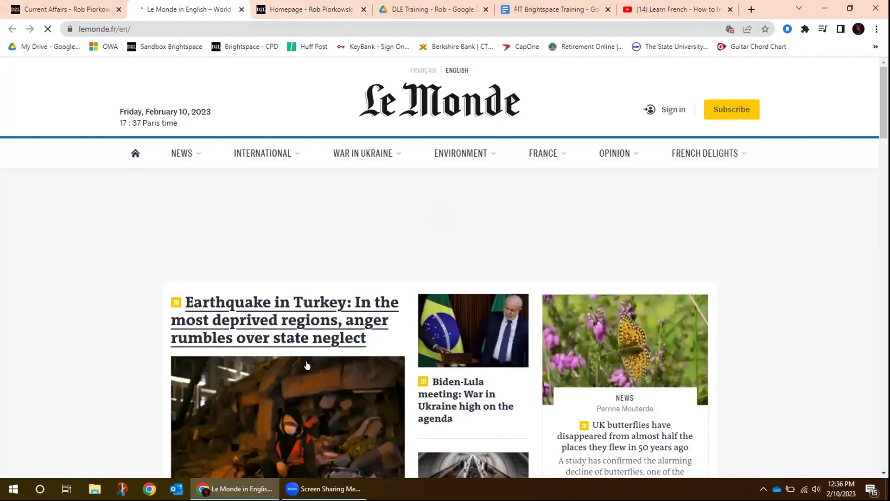
{"action": "scroll", "coordinate": [791, 246], "scroll_direction": "down", "scroll_amount": 5}
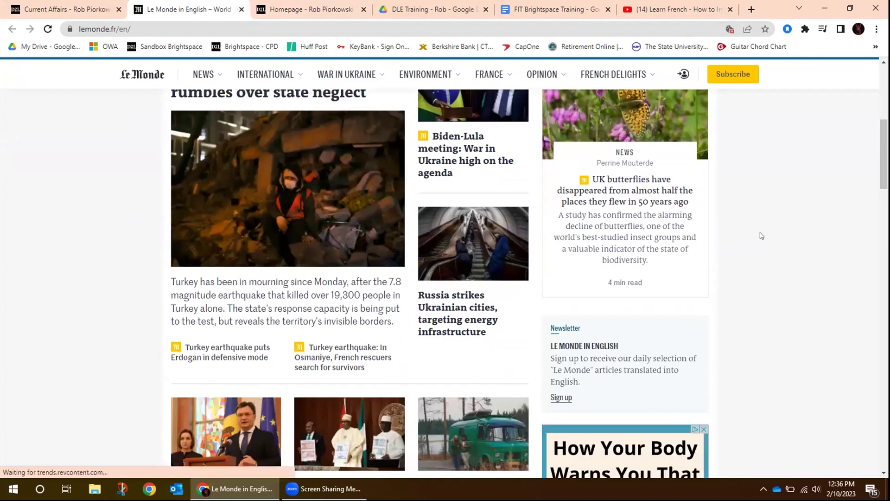
{"action": "left_click", "coordinate": [67, 7]}
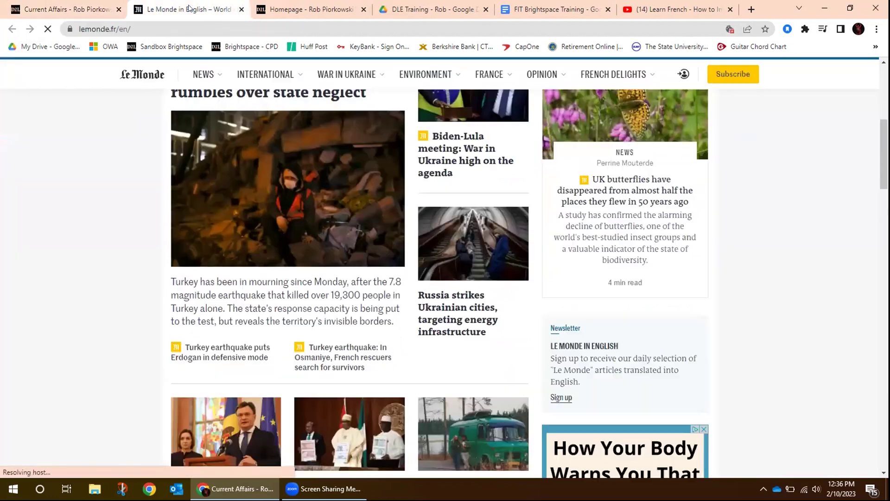
{"action": "left_click", "coordinate": [190, 8]}
{"action": "scroll", "coordinate": [856, 160], "scroll_direction": "up", "scroll_amount": 8}
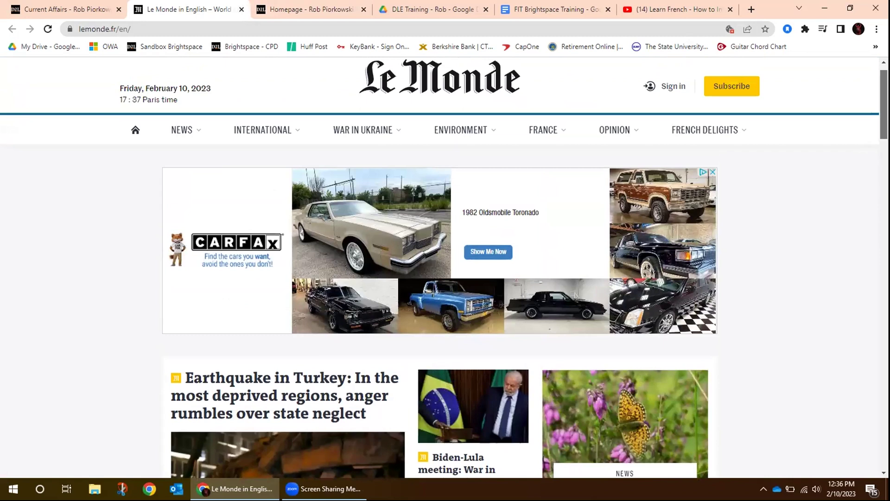
{"action": "scroll", "coordinate": [444, 267], "scroll_direction": "down", "scroll_amount": 6}
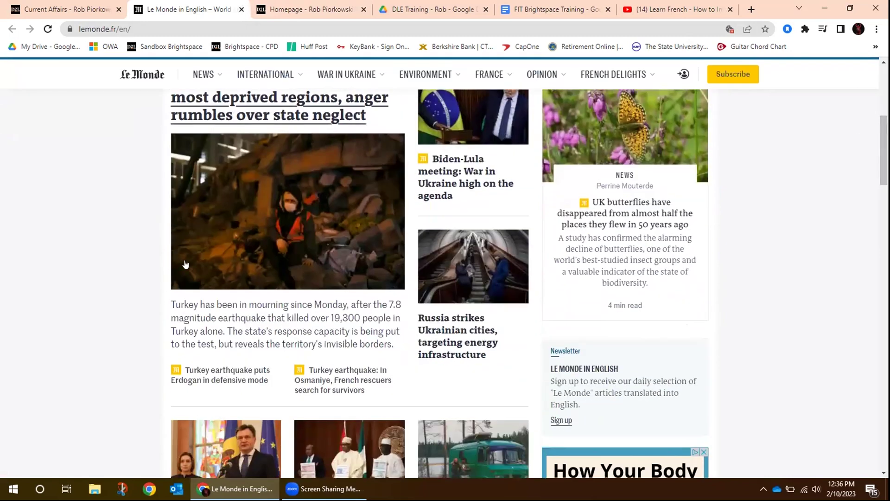
{"action": "left_click", "coordinate": [73, 7]}
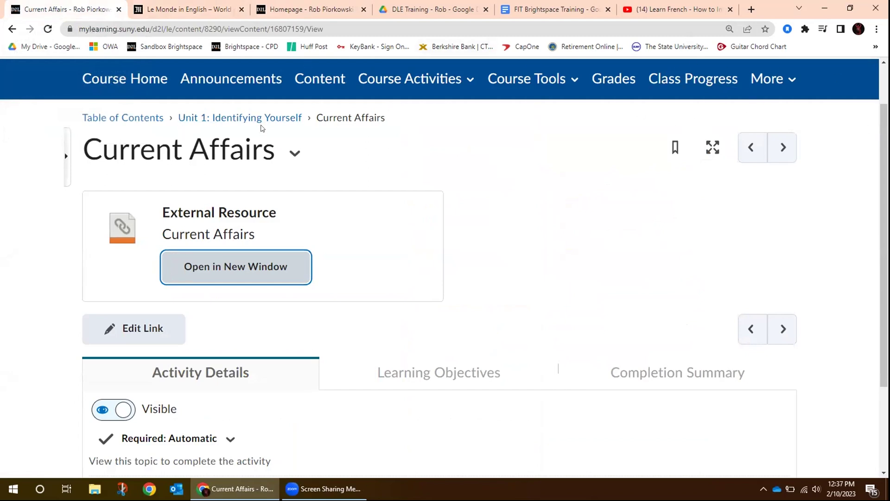
Step: Return to the Unit 1: Identifying Yourself module and review its list of topics
{"action": "left_click", "coordinate": [260, 121]}
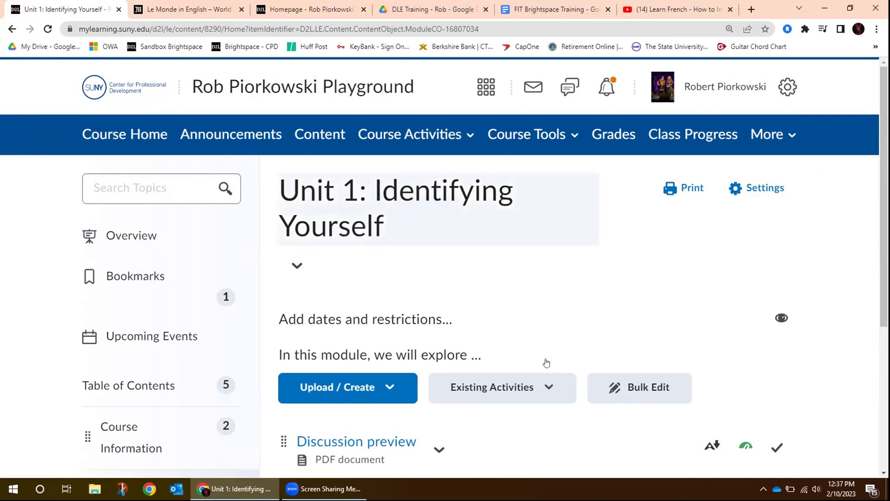
{"action": "scroll", "coordinate": [563, 295], "scroll_direction": "down", "scroll_amount": 3}
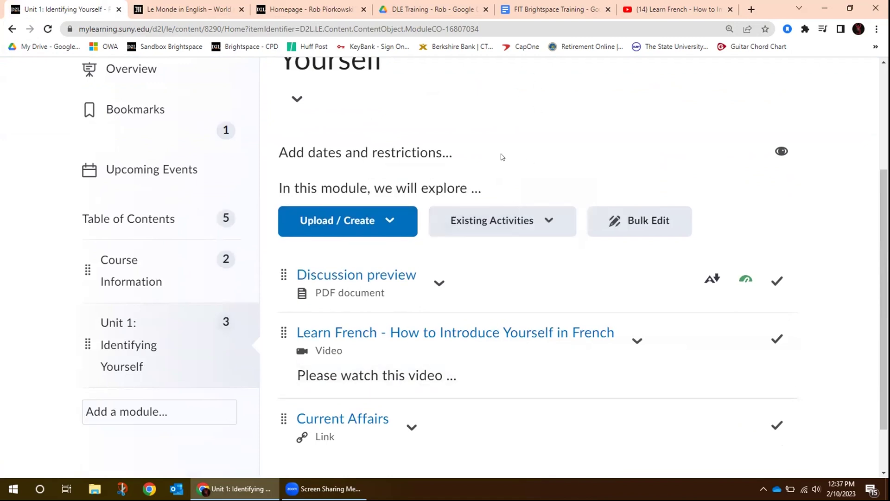
{"action": "scroll", "coordinate": [501, 155], "scroll_direction": "up", "scroll_amount": 2}
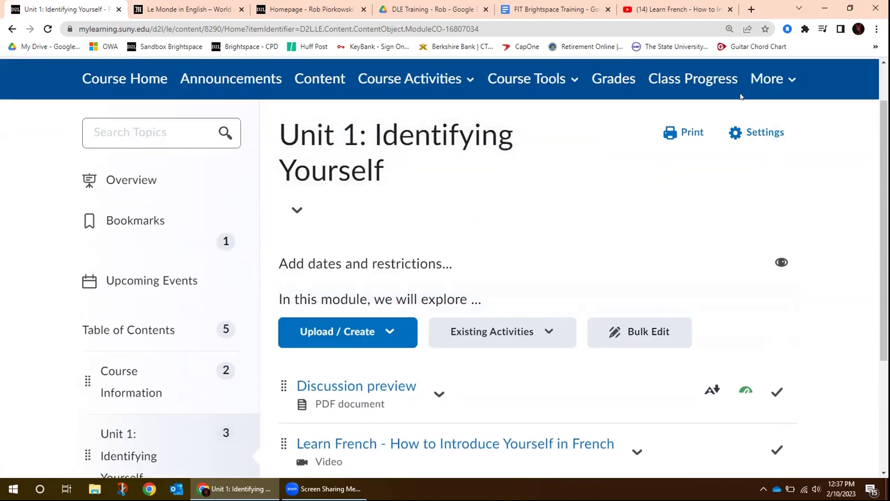
{"action": "scroll", "coordinate": [794, 187], "scroll_direction": "up", "scroll_amount": 1}
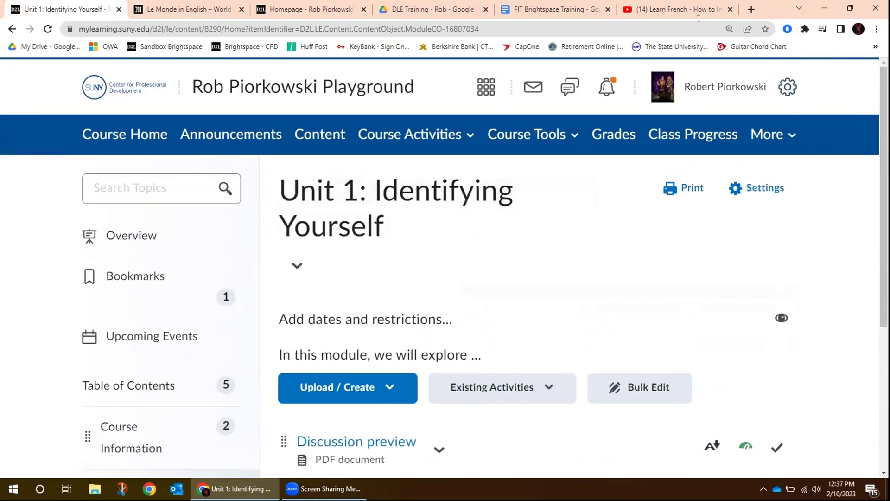
Step: Switch to the CPD - Student (Non-Cascading) view and examine the Unit 1: Identifying Yourself module from the course homepage
{"action": "left_click", "coordinate": [726, 87]}
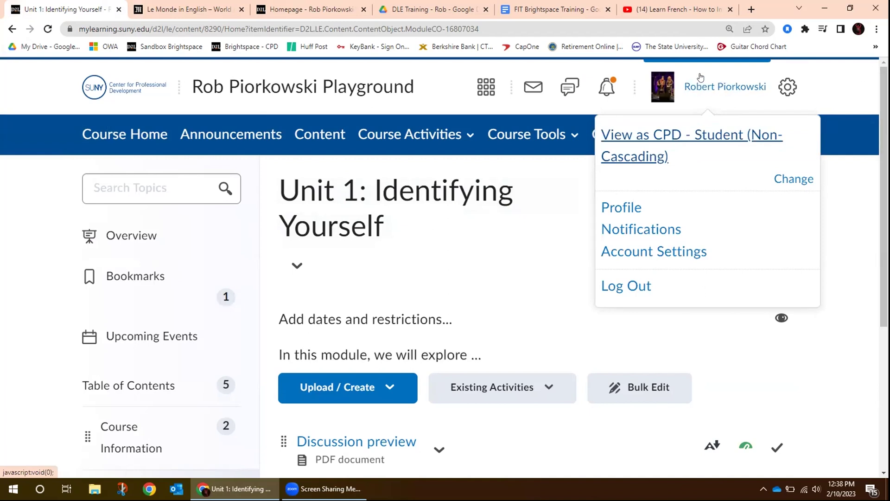
{"action": "left_click", "coordinate": [642, 138]}
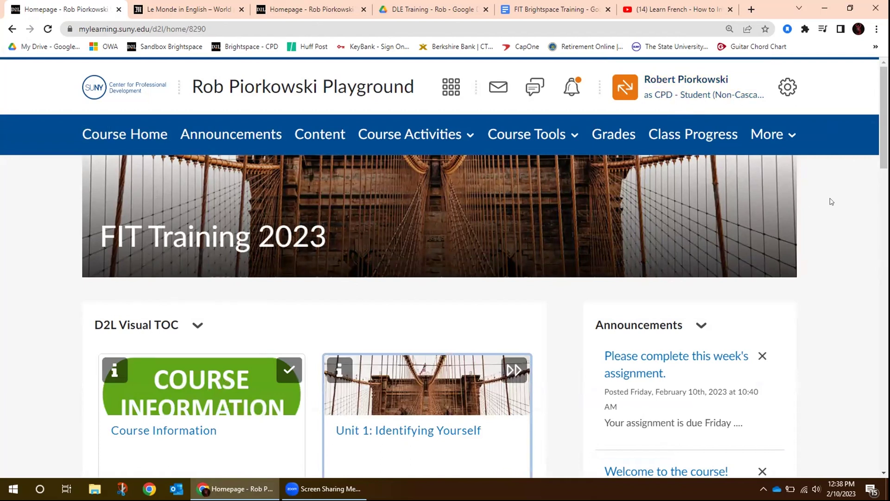
{"action": "left_click", "coordinate": [393, 432]}
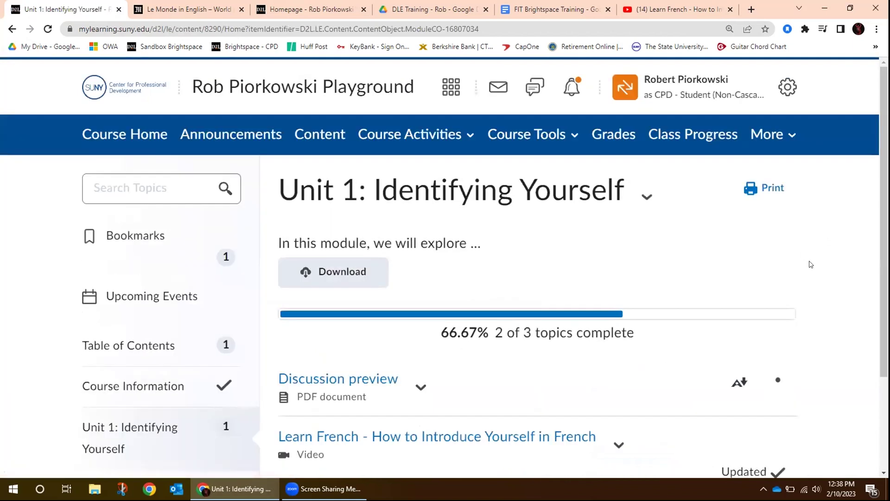
{"action": "scroll", "coordinate": [810, 265], "scroll_direction": "down", "scroll_amount": 2}
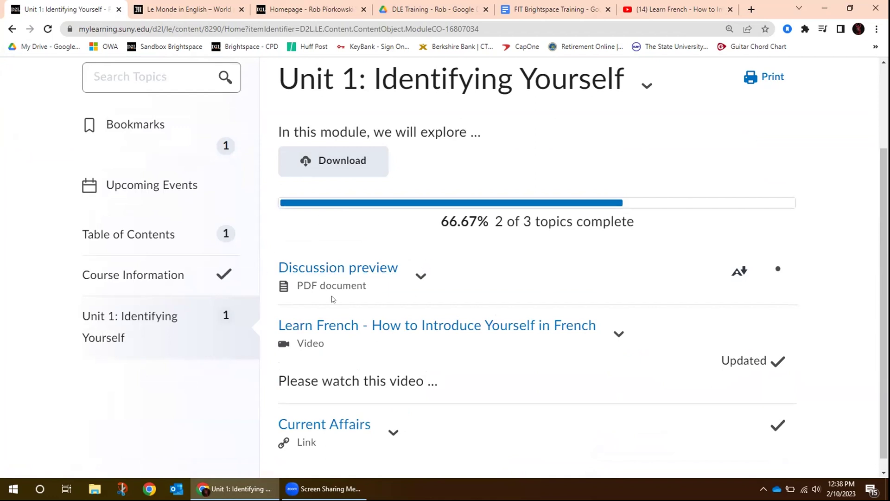
Step: Open the Discussion preview PDF in the student view and look over the discussion rubric
{"action": "left_click", "coordinate": [332, 269]}
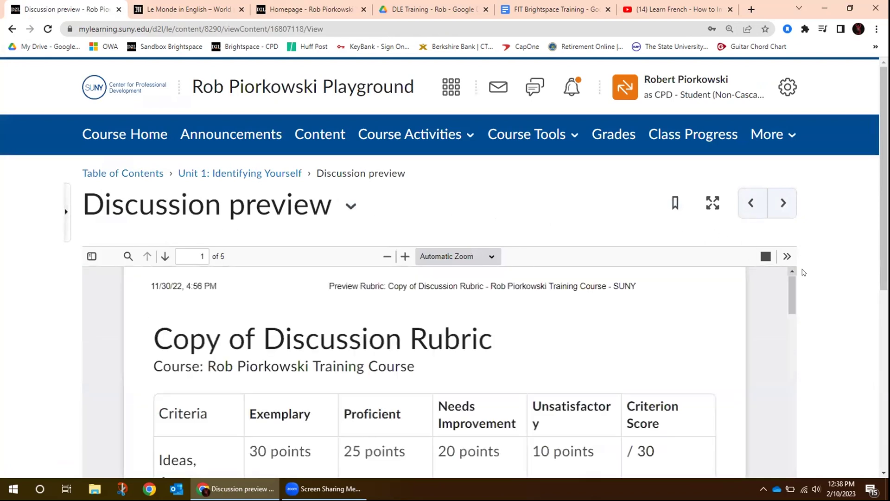
{"action": "scroll", "coordinate": [884, 167], "scroll_direction": "down", "scroll_amount": 2}
{"action": "scroll", "coordinate": [804, 218], "scroll_direction": "down", "scroll_amount": 1}
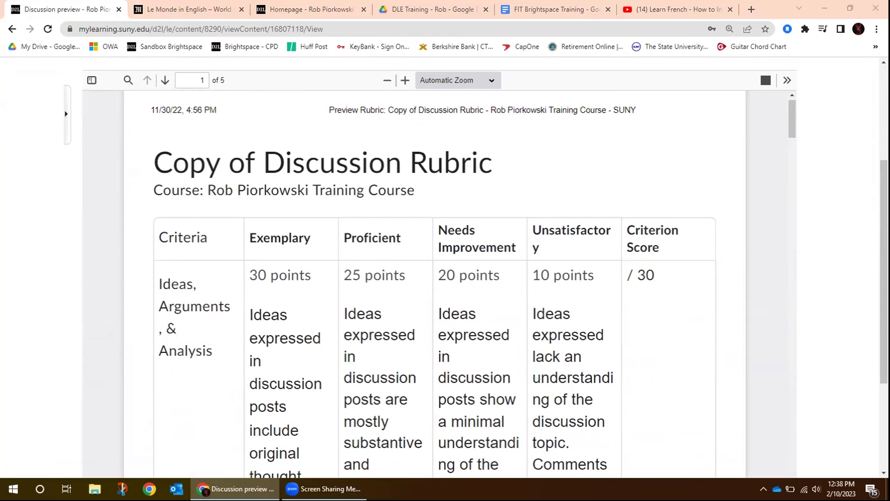
{"action": "left_click_drag", "start_coordinate": [884, 202], "coordinate": [884, 108]}
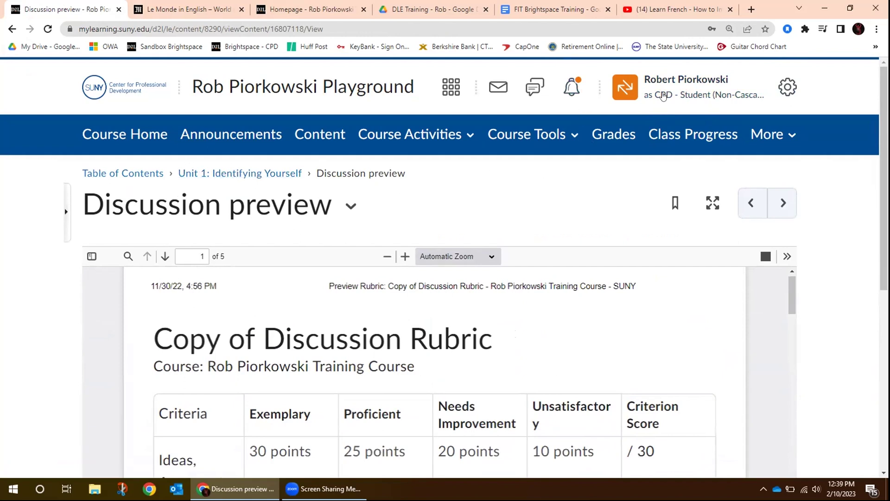
Step: Leave the student view and go back to the topic list of the Unit 1: Identifying Yourself module
{"action": "left_click", "coordinate": [687, 88]}
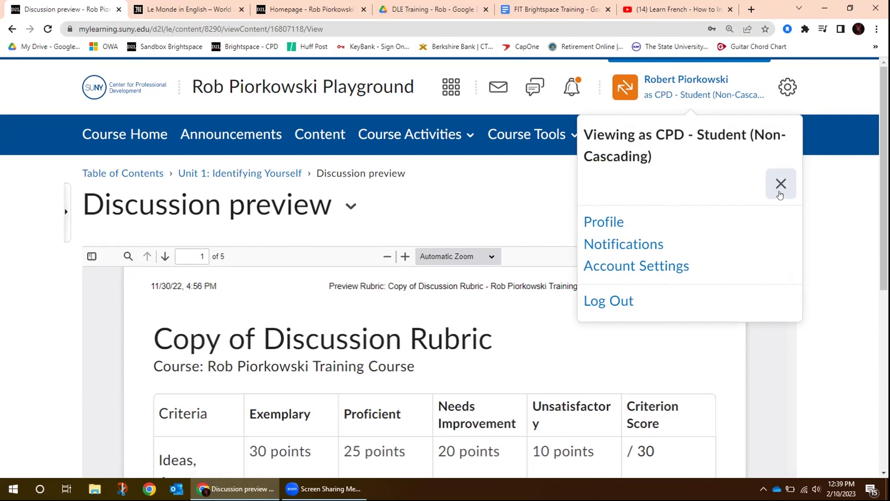
{"action": "left_click", "coordinate": [780, 183]}
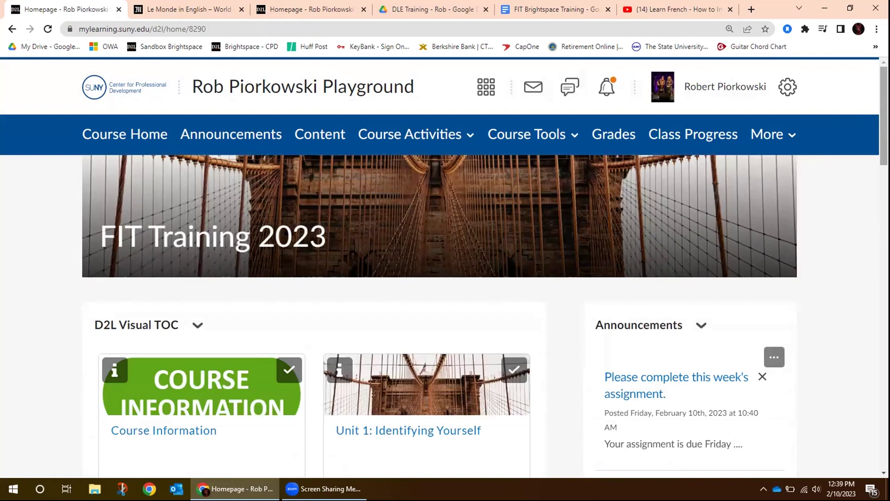
{"action": "scroll", "coordinate": [846, 163], "scroll_direction": "down", "scroll_amount": 5}
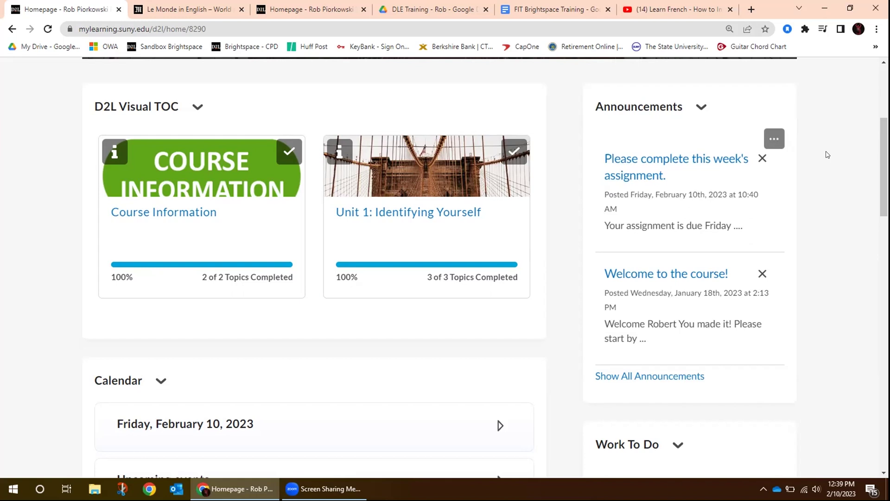
{"action": "left_click", "coordinate": [430, 214]}
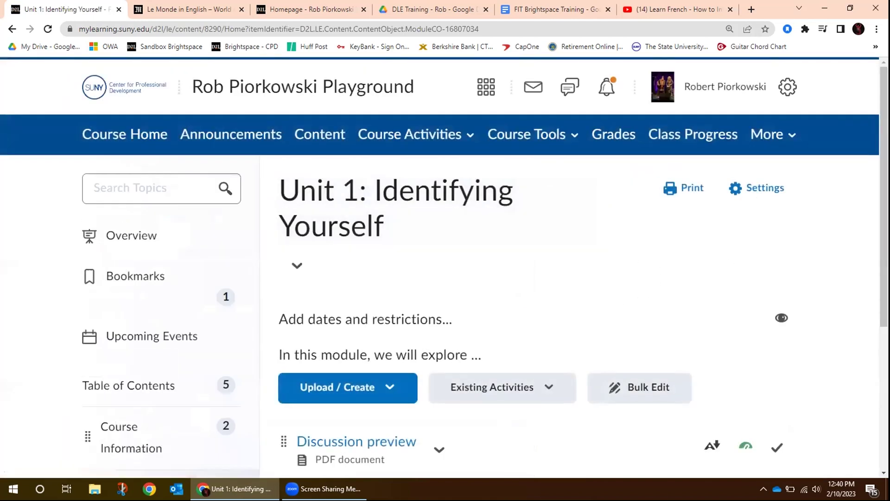
{"action": "scroll", "coordinate": [863, 159], "scroll_direction": "down", "scroll_amount": 5}
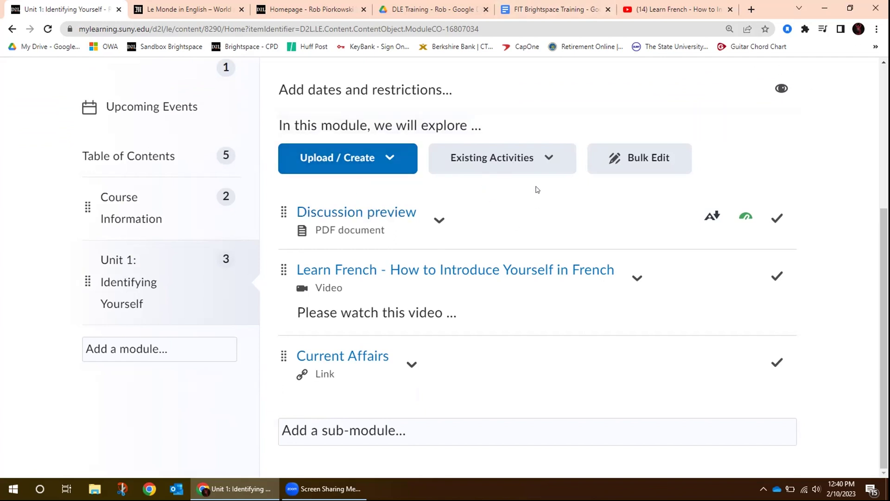
{"action": "left_click", "coordinate": [389, 160]}
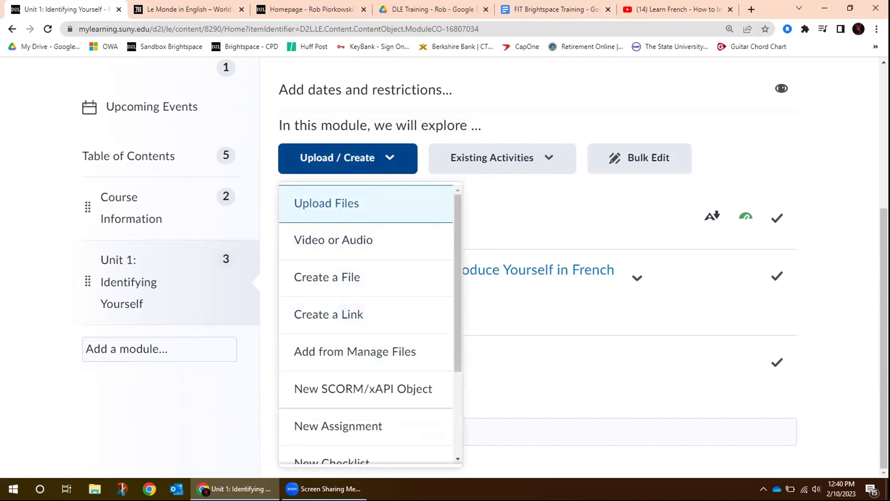
{"action": "left_click", "coordinate": [830, 153]}
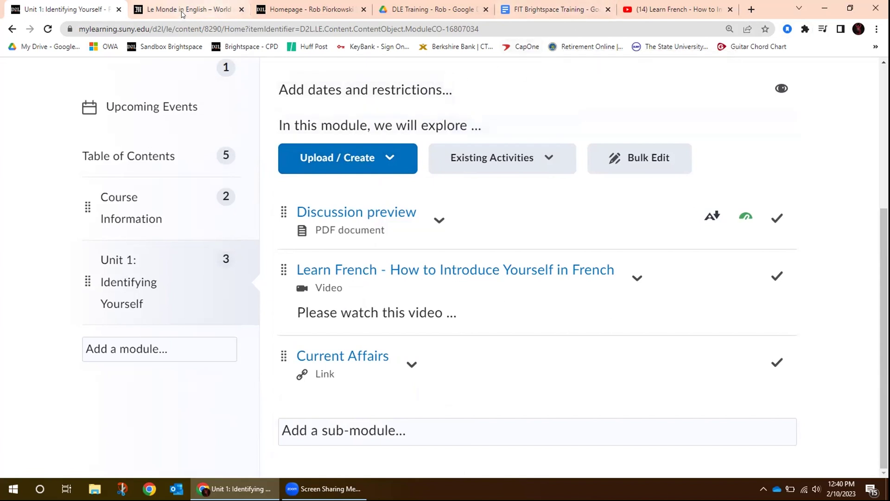
Step: Switch to Google Drive and look through the folders in My Drive for one to share
{"action": "left_click", "coordinate": [433, 10]}
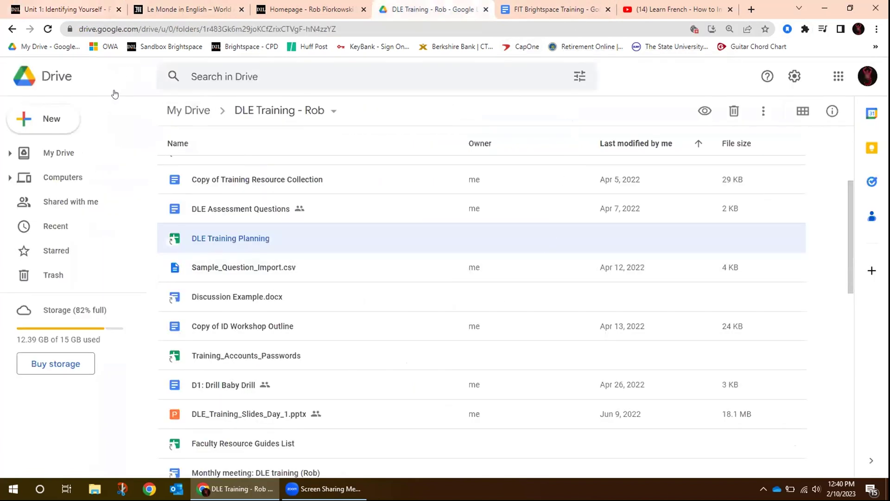
{"action": "left_click", "coordinate": [187, 111]}
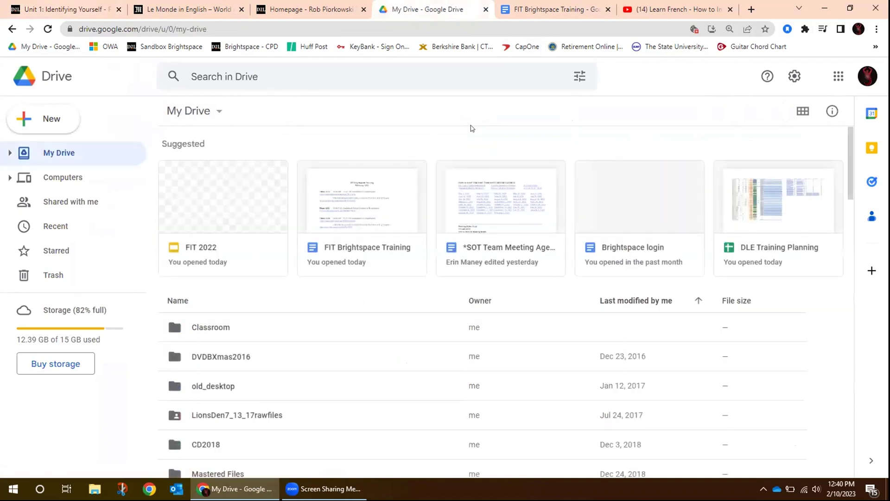
{"action": "scroll", "coordinate": [512, 148], "scroll_direction": "down", "scroll_amount": 7}
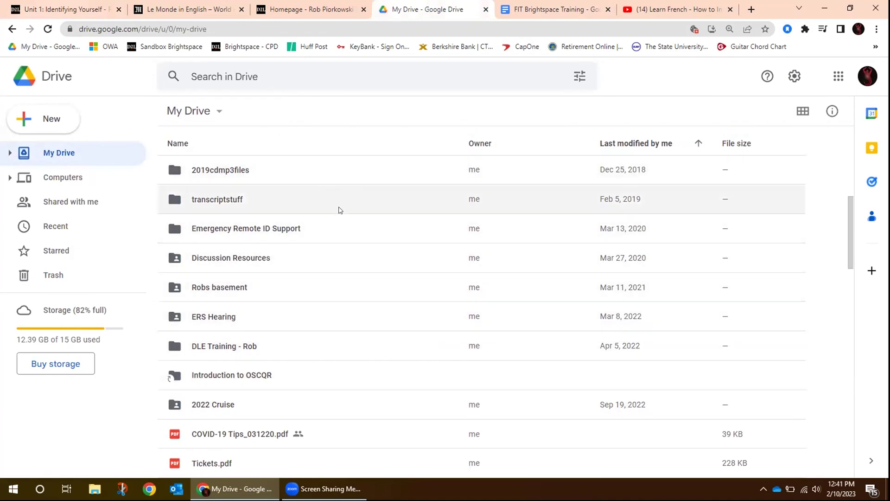
{"action": "scroll", "coordinate": [339, 211], "scroll_direction": "up", "scroll_amount": 1}
{"action": "scroll", "coordinate": [339, 211], "scroll_direction": "up", "scroll_amount": 2}
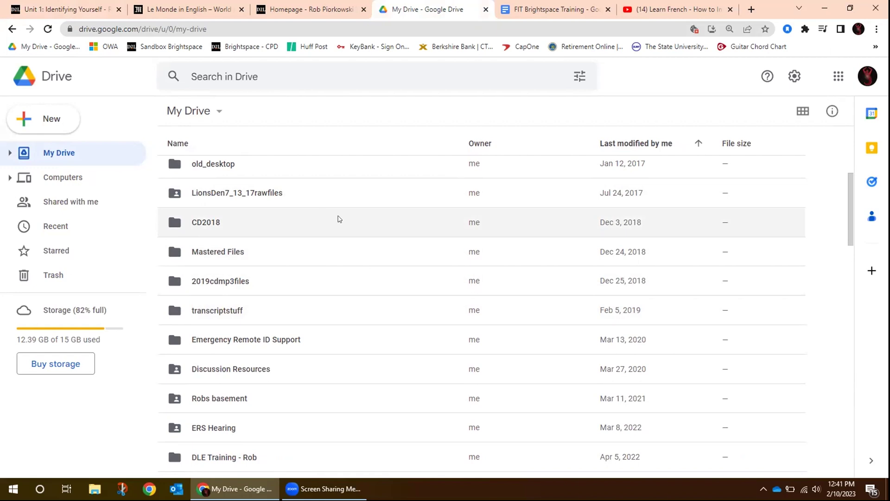
{"action": "scroll", "coordinate": [339, 306], "scroll_direction": "up", "scroll_amount": 3}
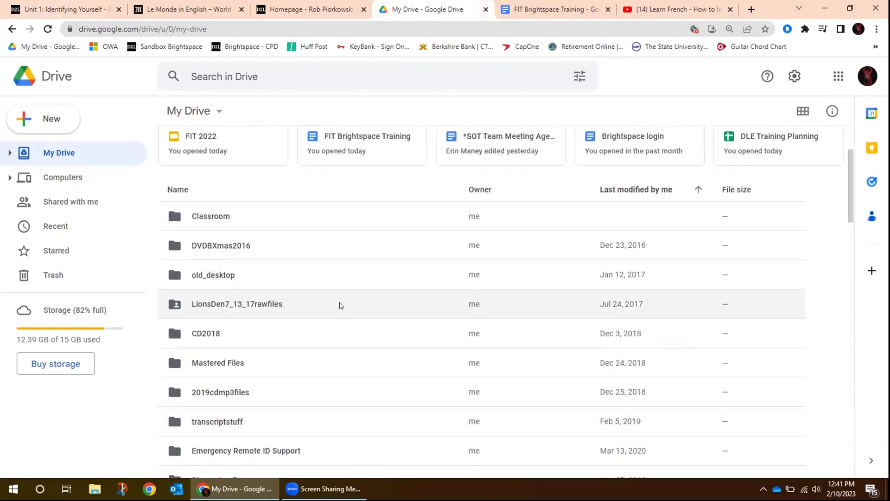
{"action": "scroll", "coordinate": [341, 305], "scroll_direction": "down", "scroll_amount": 6}
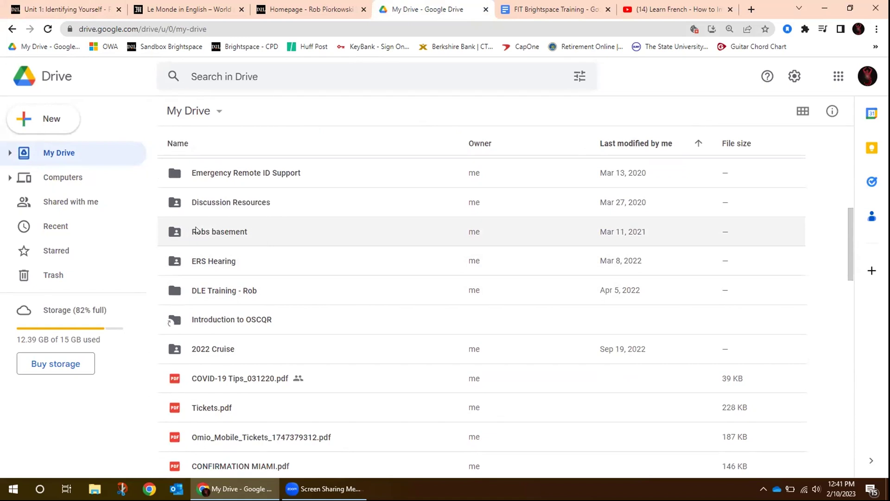
Step: Copy the sharing link of the Robs basement folder, leaving its access settings as they are
{"action": "right_click", "coordinate": [196, 230]}
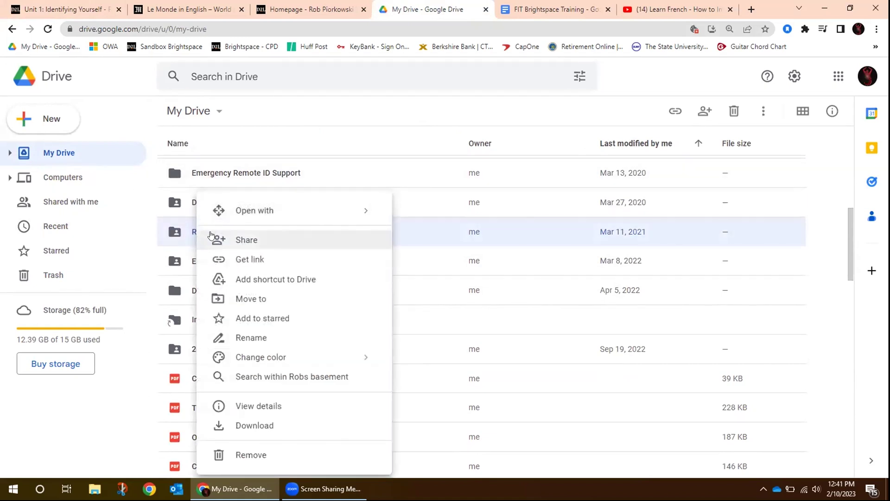
{"action": "left_click", "coordinate": [257, 260]}
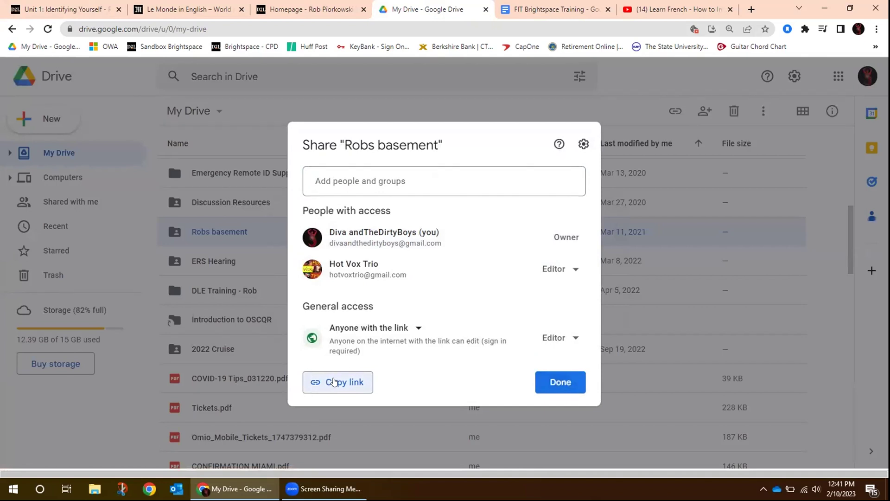
{"action": "left_click", "coordinate": [331, 382]}
{"action": "left_click", "coordinate": [559, 382]}
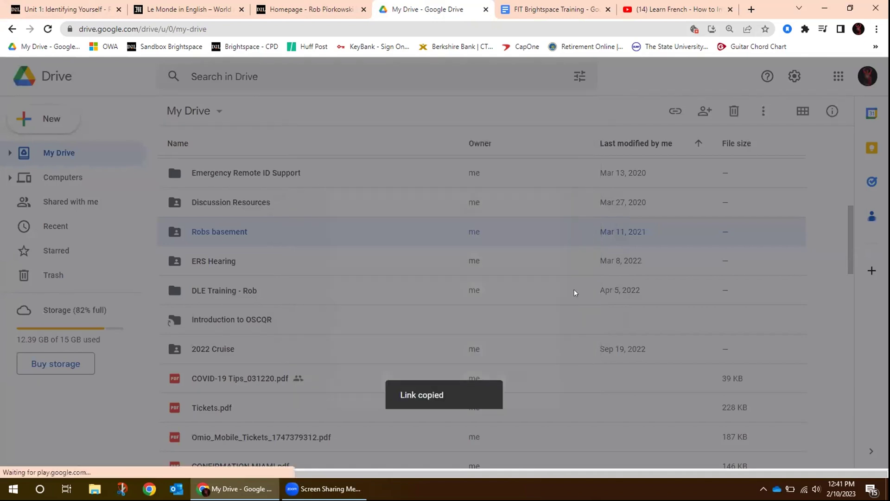
Step: Back in the Brightspace Unit 1 module, start a new link titled "Folder of Downloadable documents"
{"action": "left_click", "coordinate": [65, 10]}
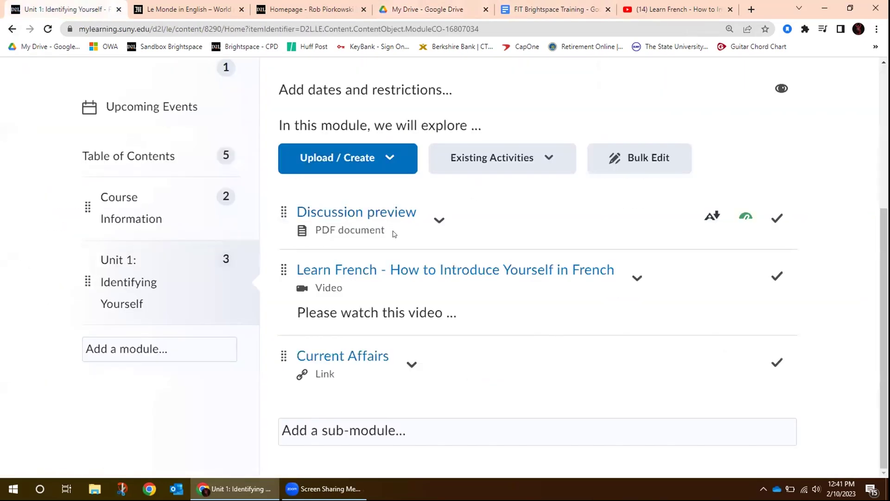
{"action": "left_click", "coordinate": [392, 164]}
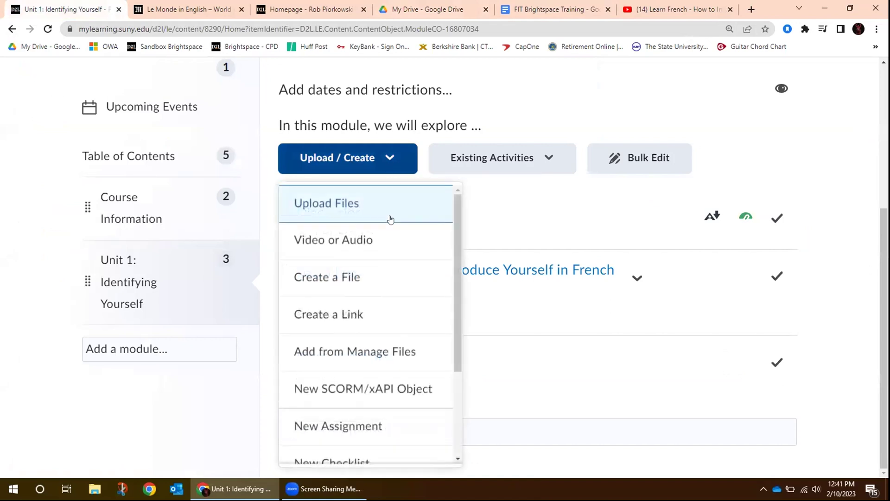
{"action": "left_click", "coordinate": [387, 312]}
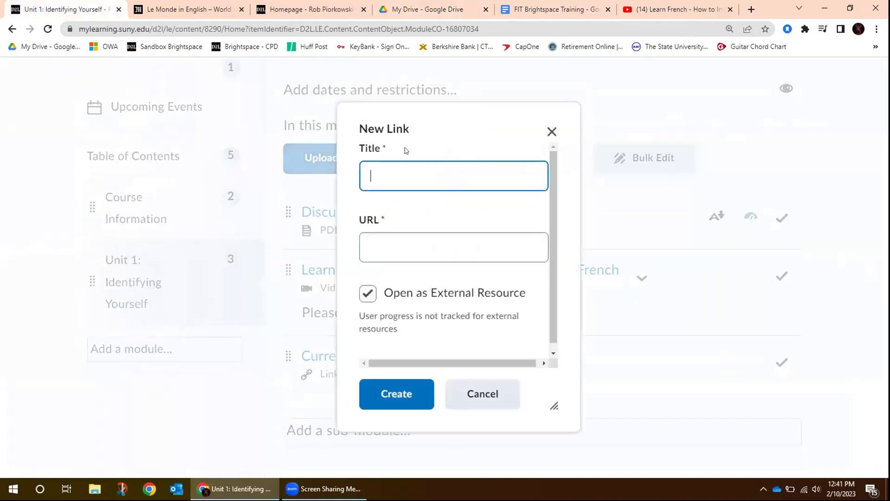
{"action": "type", "text": "Fo"}
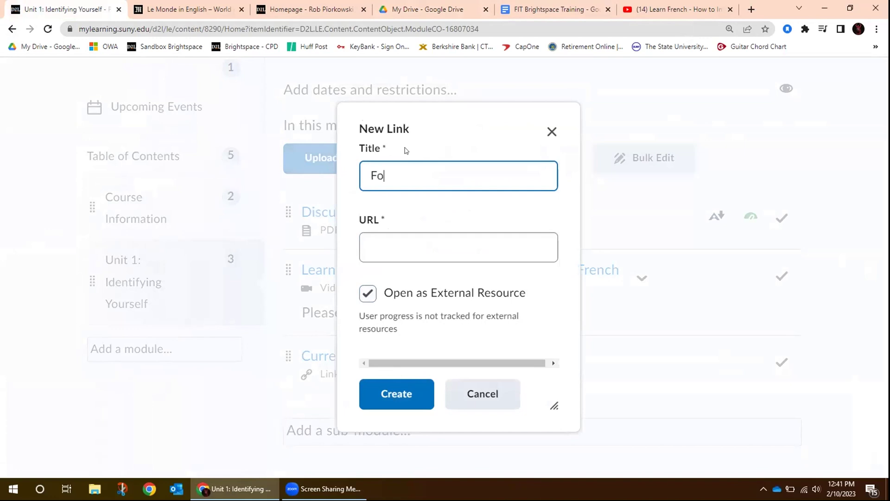
{"action": "type", "text": "l"}
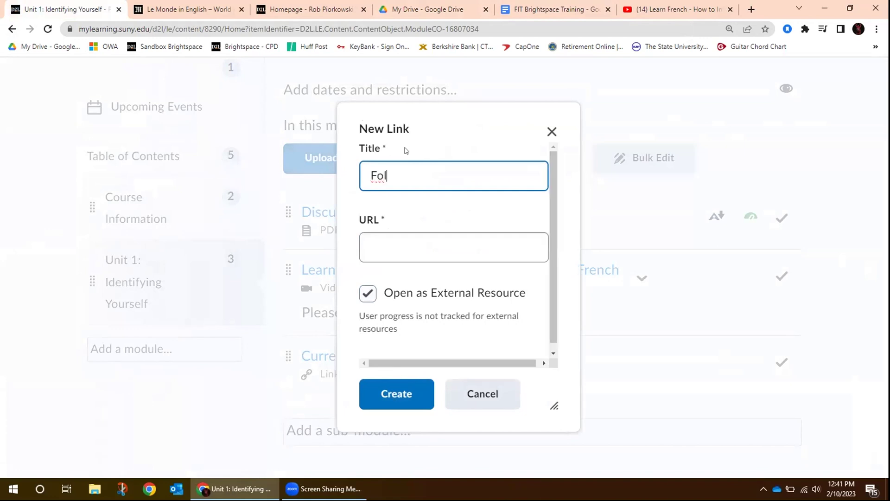
{"action": "type", "text": "der of "}
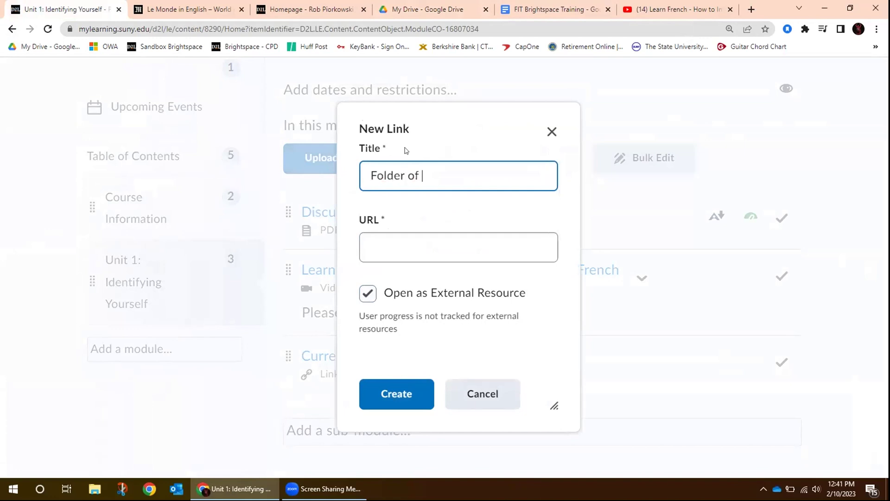
{"action": "type", "text": "Down"}
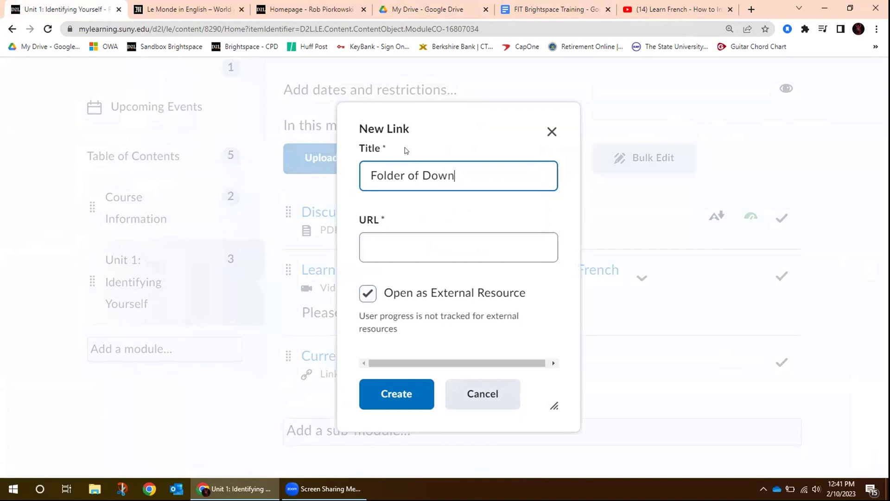
{"action": "type", "text": "loadable docum"}
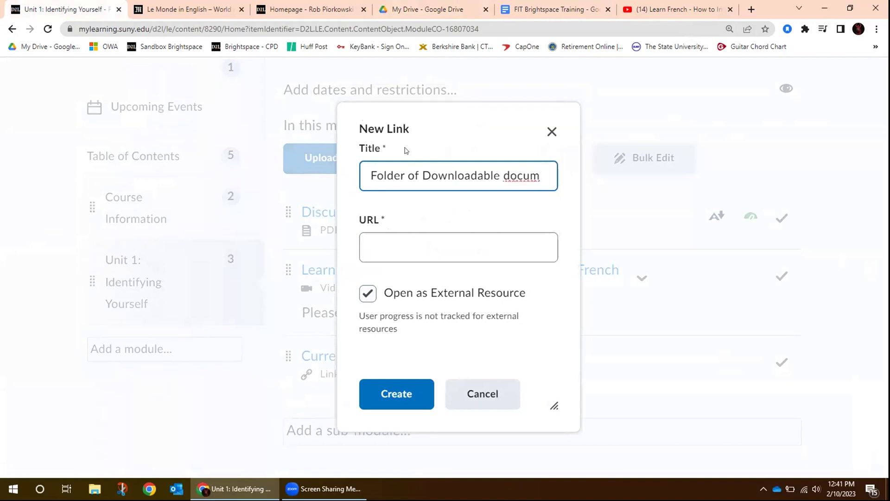
{"action": "type", "text": "ent"}
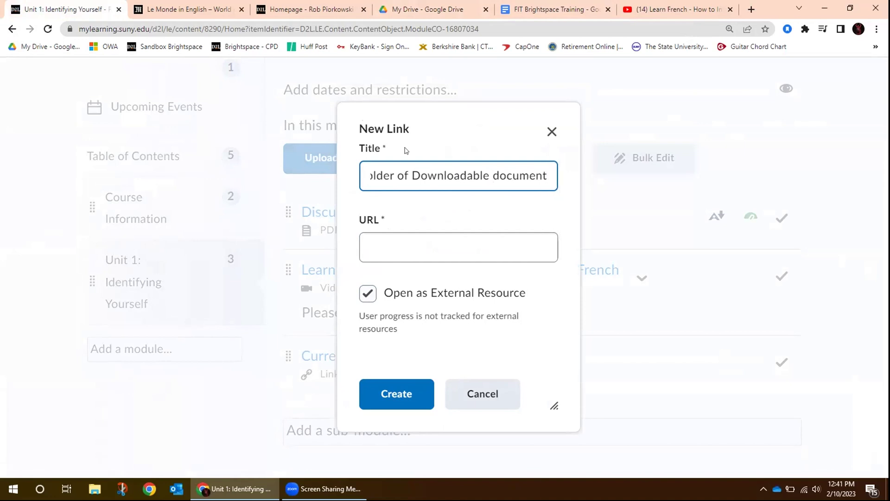
{"action": "type", "text": "s"}
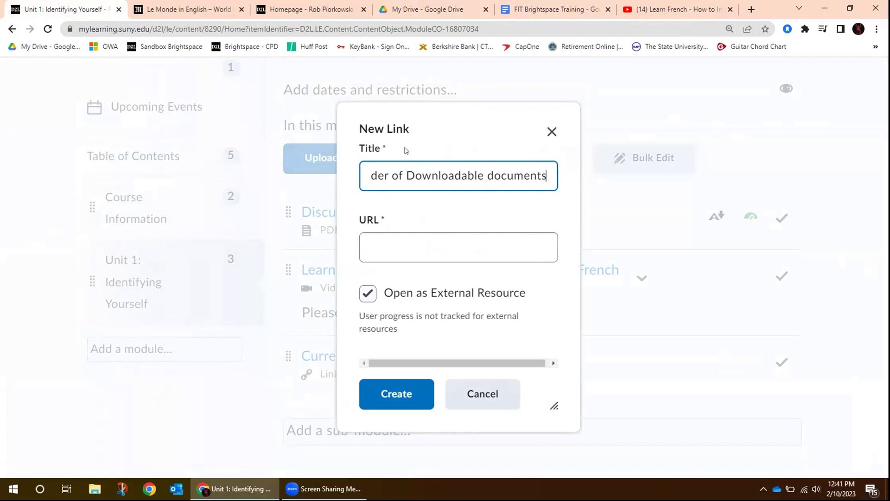
Step: Paste the copied Drive folder address as the link's URL and create the link
{"action": "left_click", "coordinate": [414, 247]}
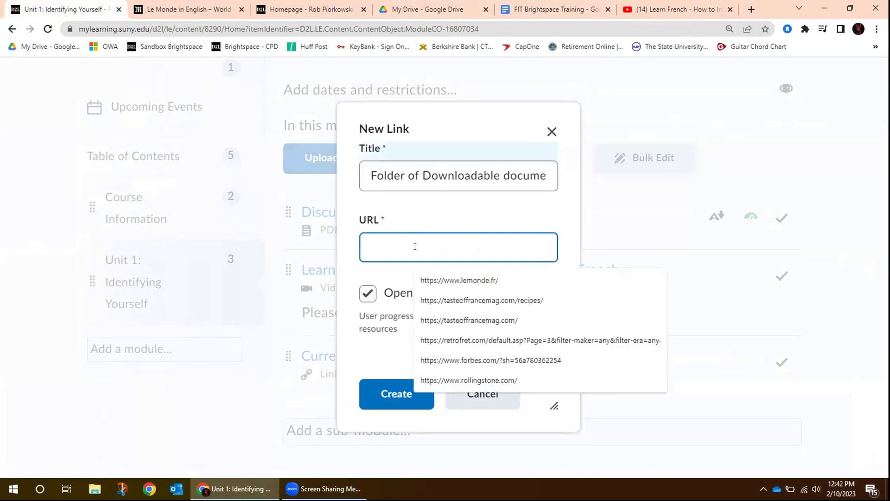
{"action": "key", "text": "ctrl+v"}
{"action": "left_click", "coordinate": [389, 391]}
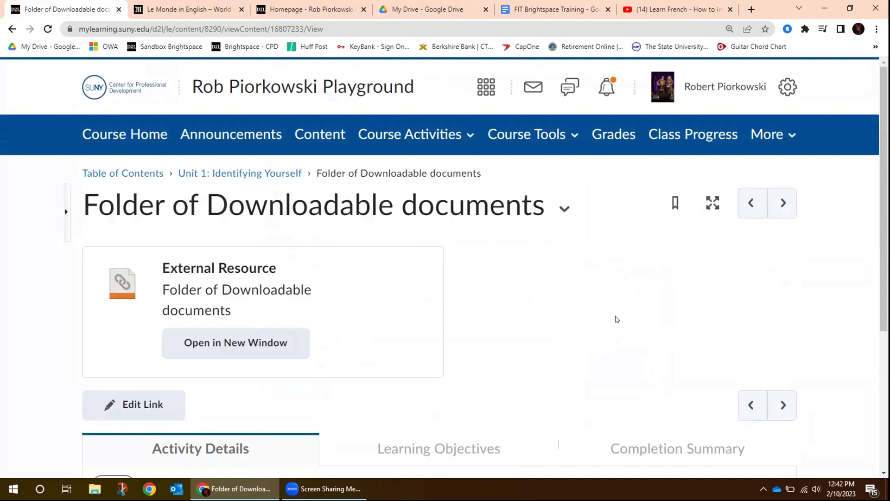
Step: Test the Folder of Downloadable documents link, close the opened Drive folder, and return to the Unit 1 topic list
{"action": "left_click", "coordinate": [257, 174]}
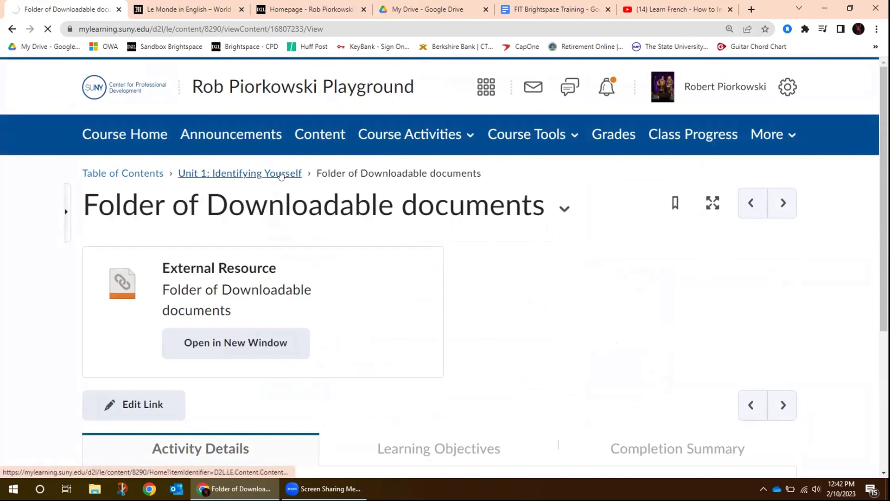
{"action": "scroll", "coordinate": [588, 288], "scroll_direction": "down", "scroll_amount": 5}
{"action": "left_click", "coordinate": [417, 358]}
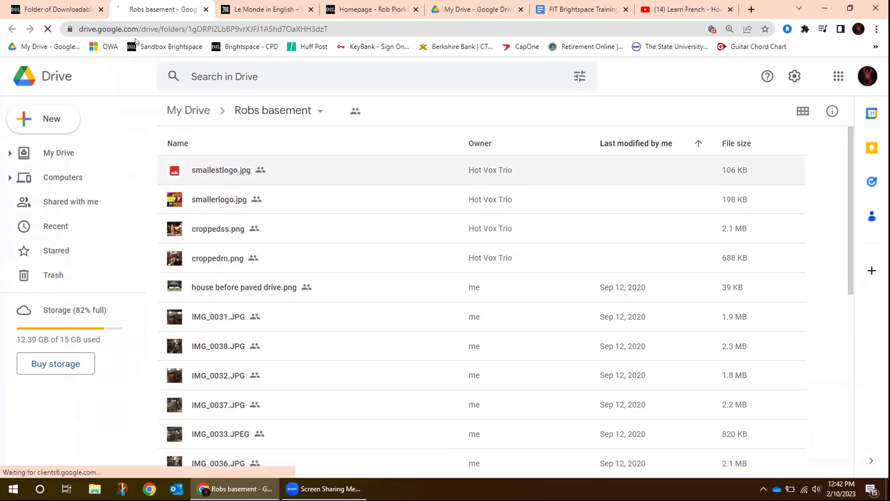
{"action": "left_click", "coordinate": [206, 11]}
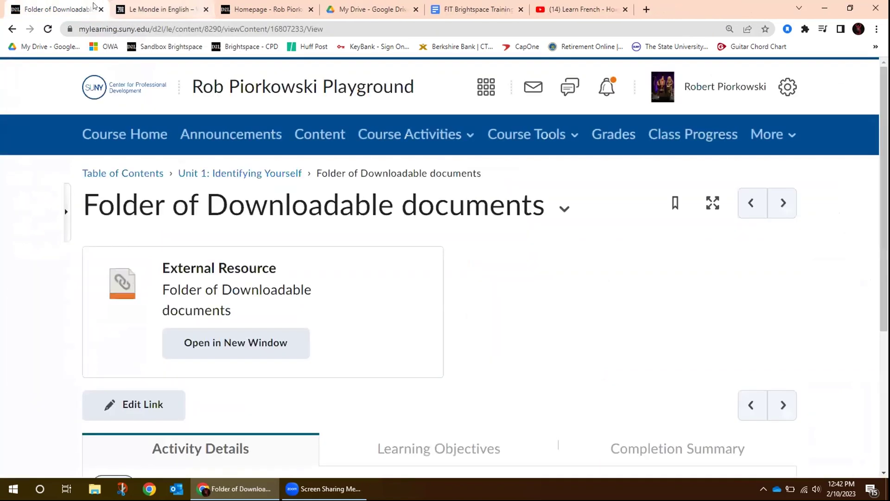
{"action": "left_click", "coordinate": [246, 174]}
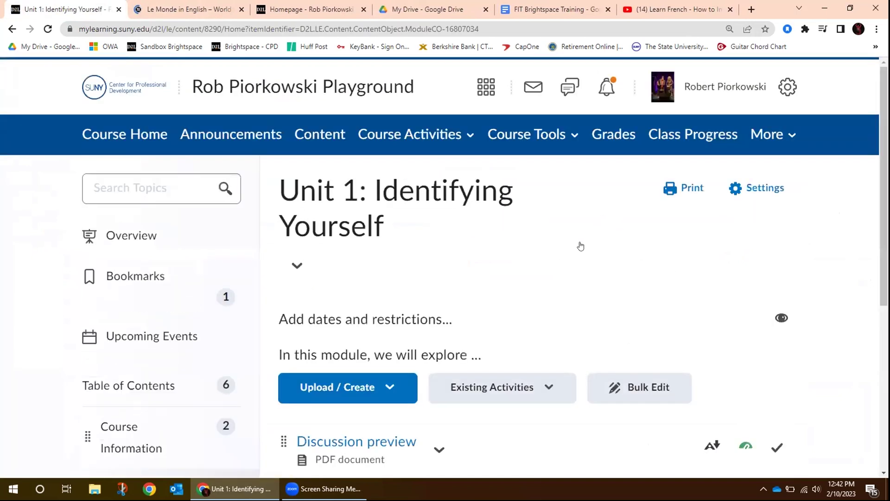
{"action": "scroll", "coordinate": [563, 247], "scroll_direction": "down", "scroll_amount": 5}
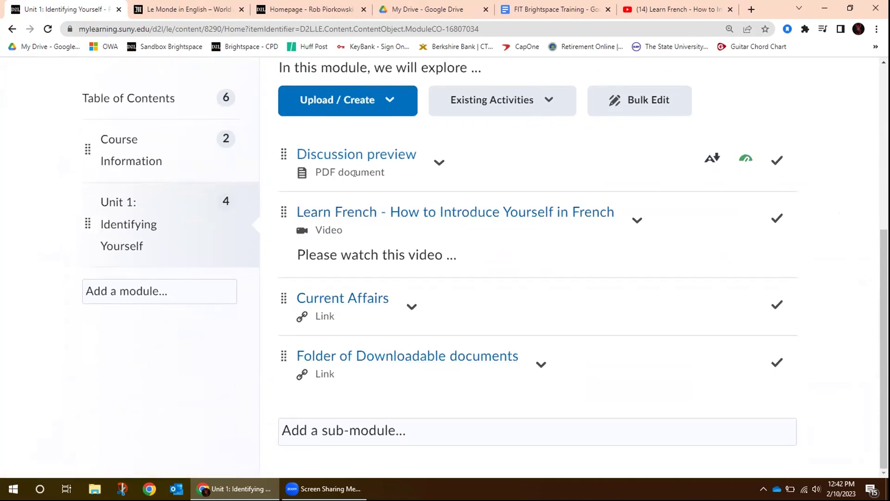
Step: Open the Discussion preview PDF topic and examine its activity details, document viewer options and rubric pages
{"action": "left_click", "coordinate": [358, 155]}
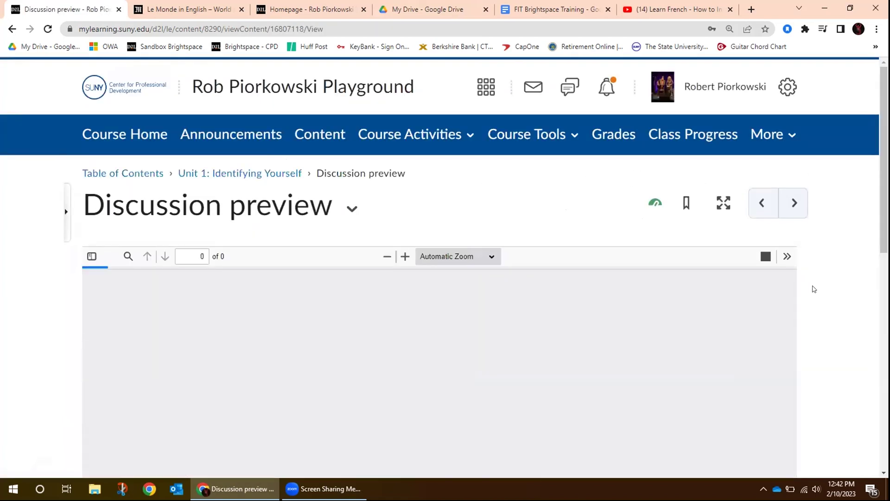
{"action": "scroll", "coordinate": [814, 283], "scroll_direction": "down", "scroll_amount": 10}
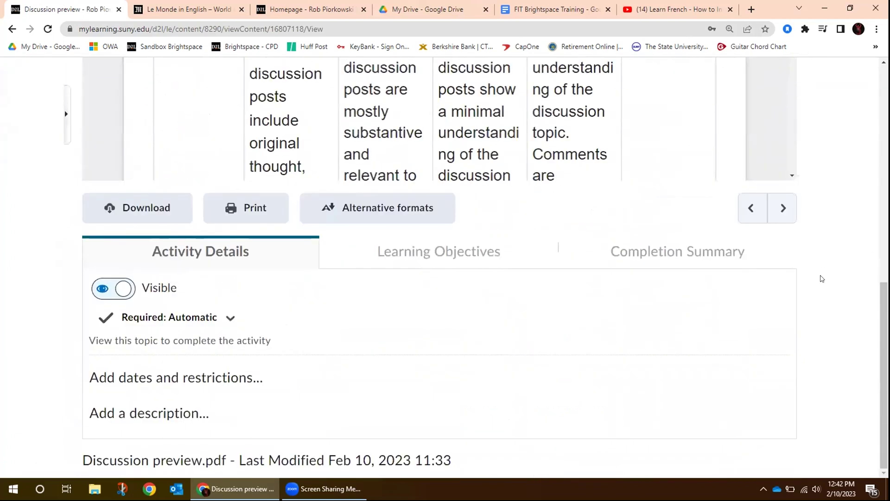
{"action": "scroll", "coordinate": [821, 279], "scroll_direction": "up", "scroll_amount": 1}
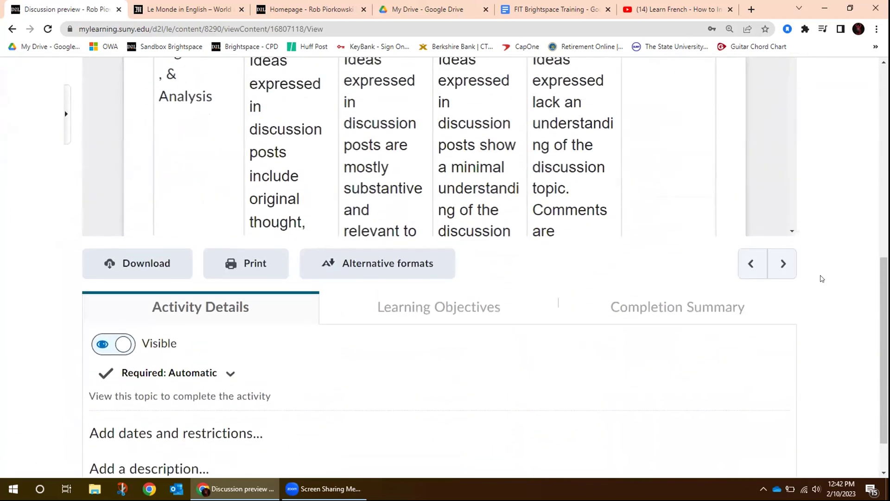
{"action": "left_click_drag", "start_coordinate": [884, 279], "coordinate": [869, 113]}
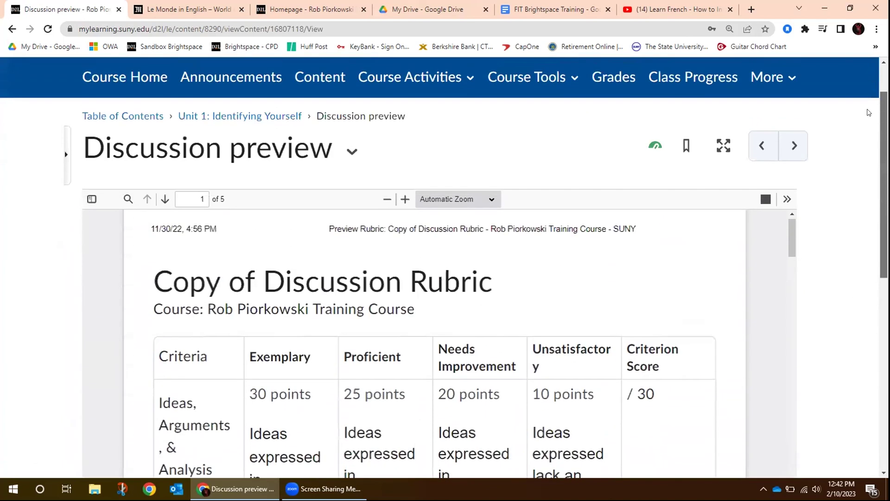
{"action": "left_click", "coordinate": [787, 199]}
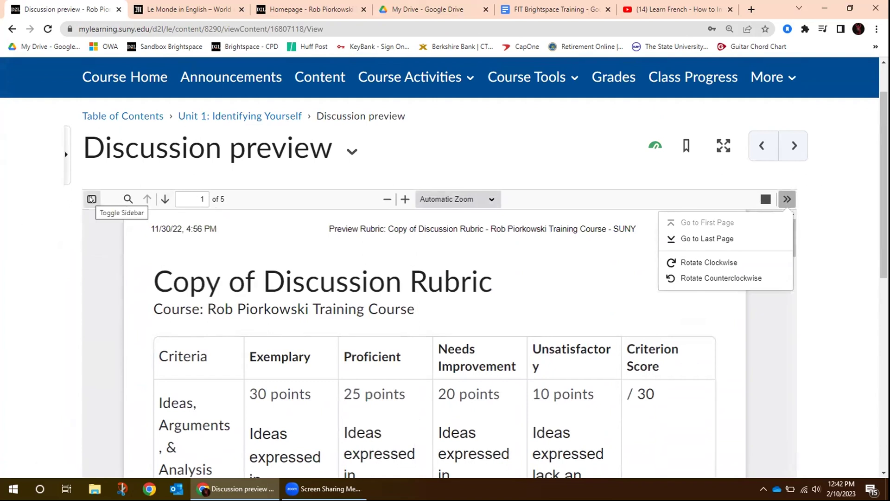
{"action": "scroll", "coordinate": [585, 318], "scroll_direction": "down", "scroll_amount": 2}
{"action": "scroll", "coordinate": [585, 319], "scroll_direction": "down", "scroll_amount": 6}
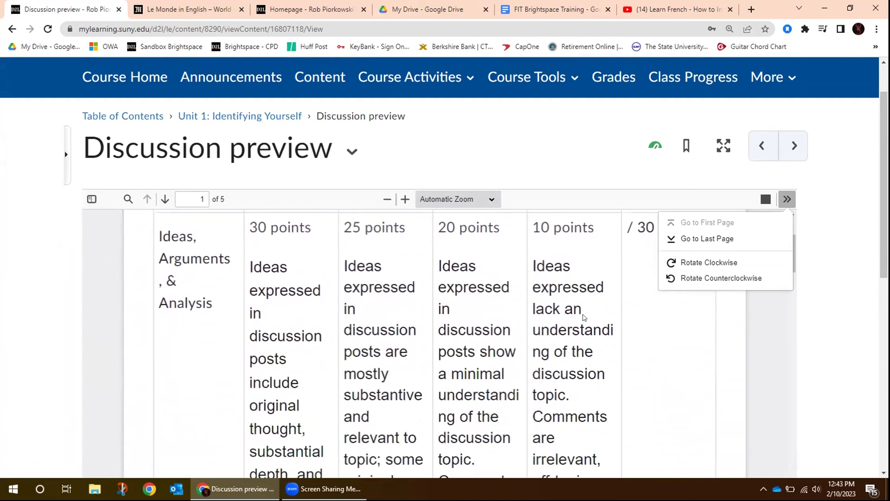
{"action": "scroll", "coordinate": [792, 354], "scroll_direction": "down", "scroll_amount": 5}
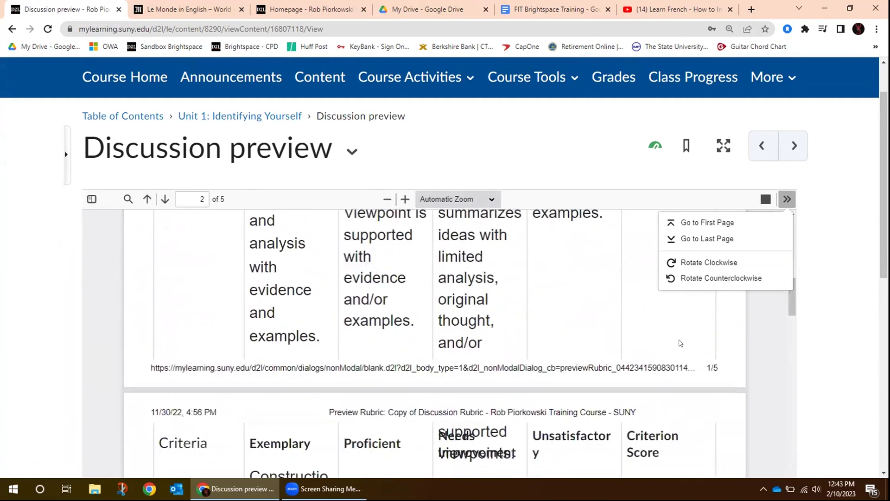
Step: Finish viewing the Discussion preview rubric and return to the Unit 1 module to look over its topic list
{"action": "left_click", "coordinate": [783, 349]}
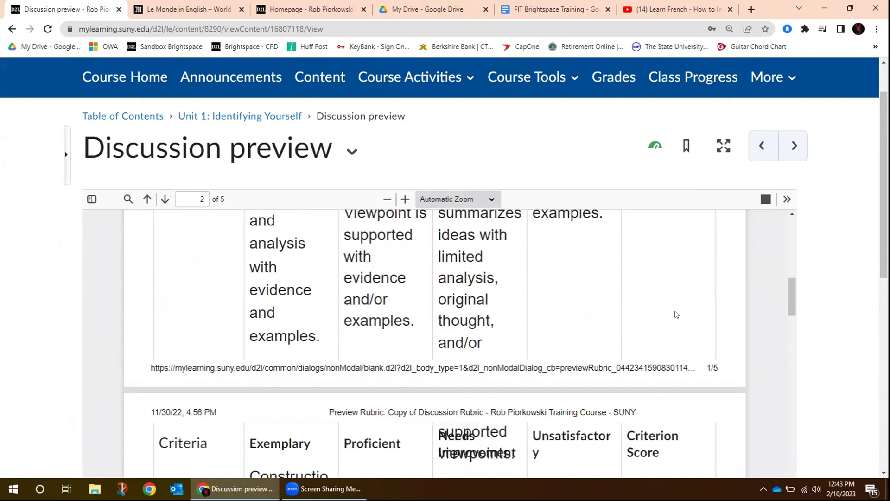
{"action": "scroll", "coordinate": [676, 315], "scroll_direction": "down", "scroll_amount": 8}
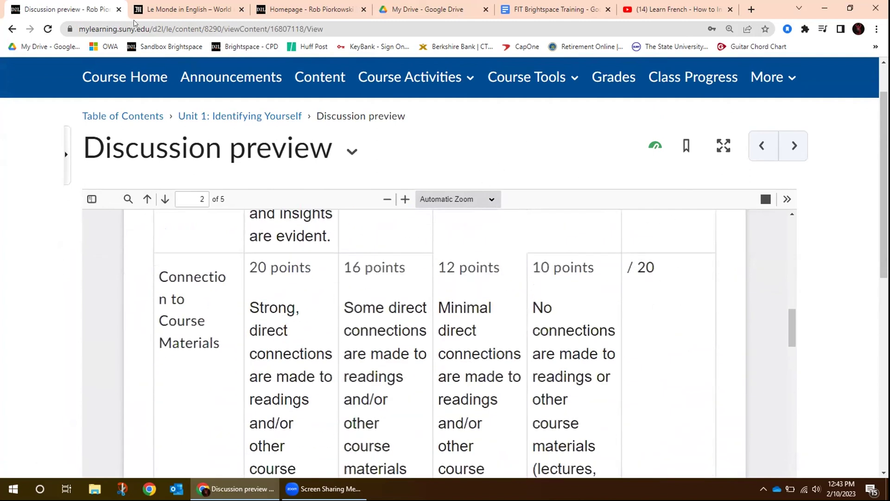
{"action": "left_click", "coordinate": [210, 115]}
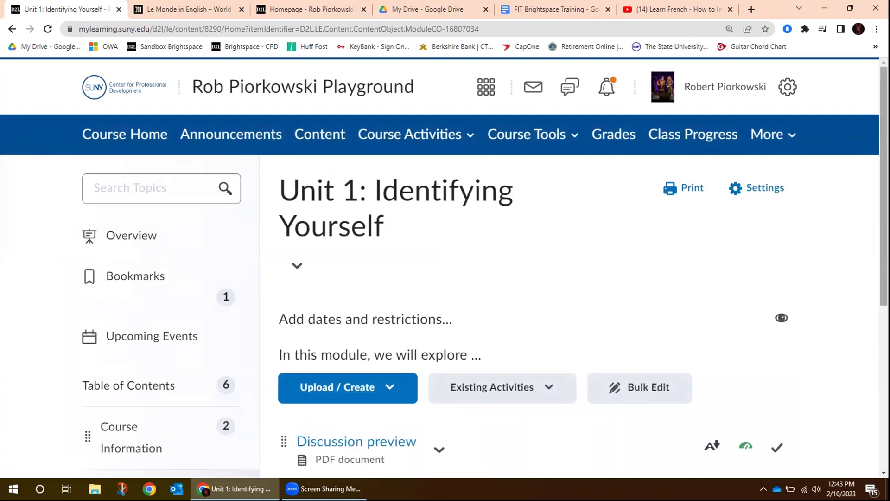
{"action": "scroll", "coordinate": [874, 299], "scroll_direction": "down", "scroll_amount": 4}
{"action": "scroll", "coordinate": [874, 299], "scroll_direction": "down", "scroll_amount": 2}
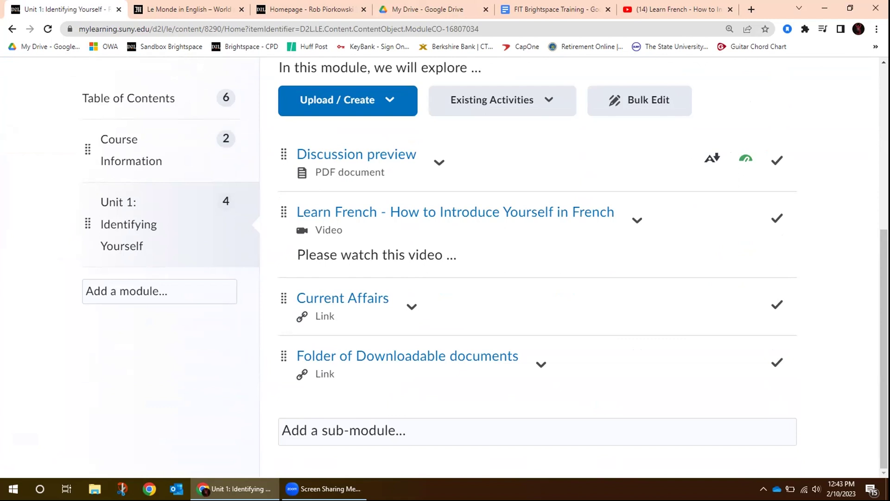
{"action": "scroll", "coordinate": [821, 102], "scroll_direction": "up", "scroll_amount": 5}
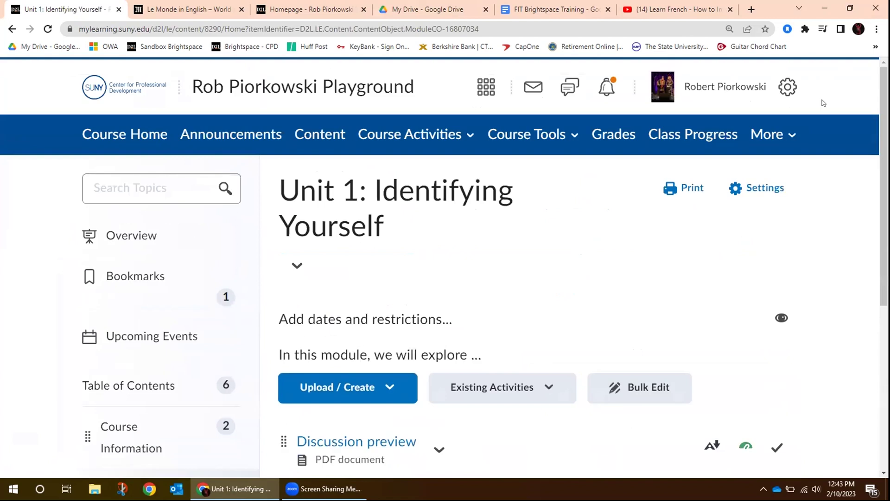
Step: Go to Course Home, view the image choices for changing the course banner, and close the image picker
{"action": "left_click", "coordinate": [152, 142]}
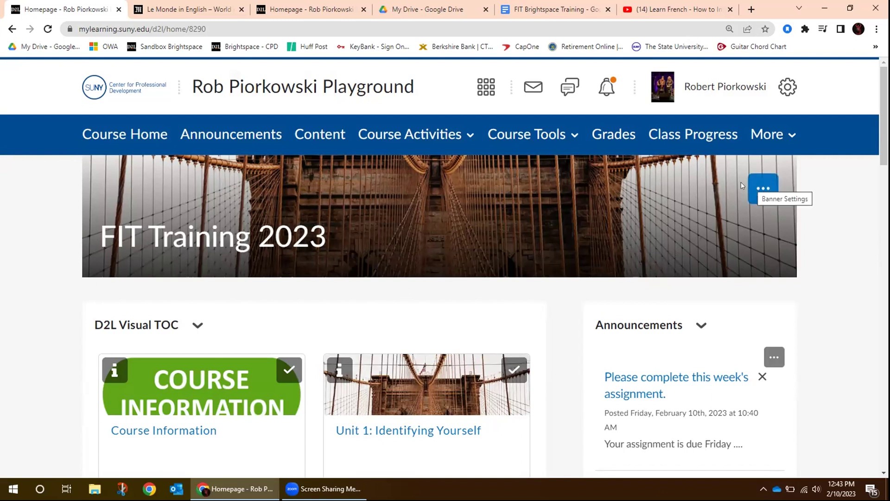
{"action": "left_click", "coordinate": [764, 188]}
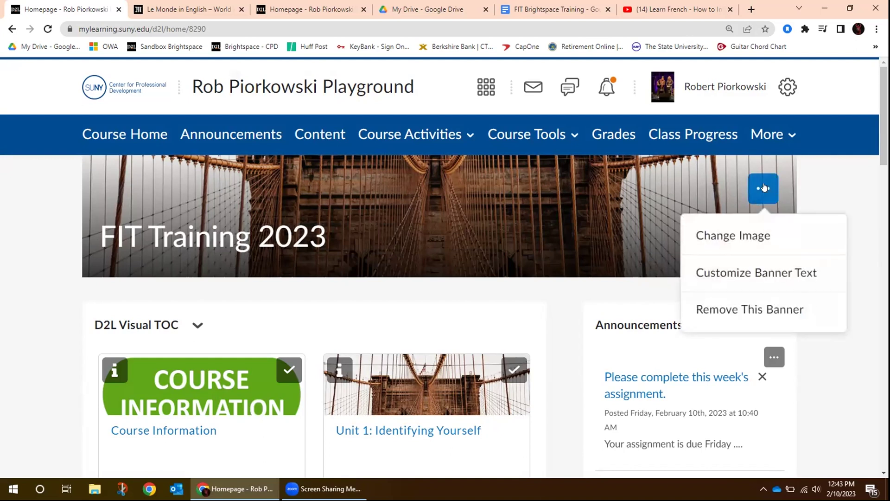
{"action": "left_click", "coordinate": [741, 236]}
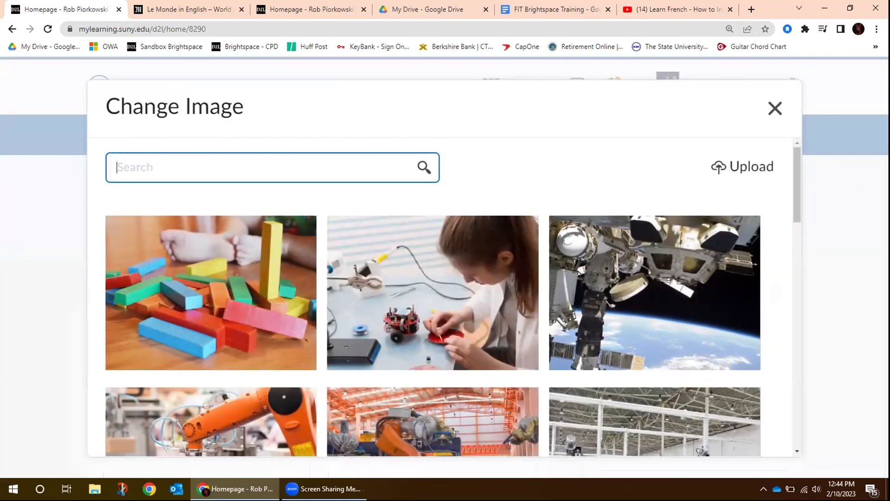
{"action": "left_click", "coordinate": [772, 106]}
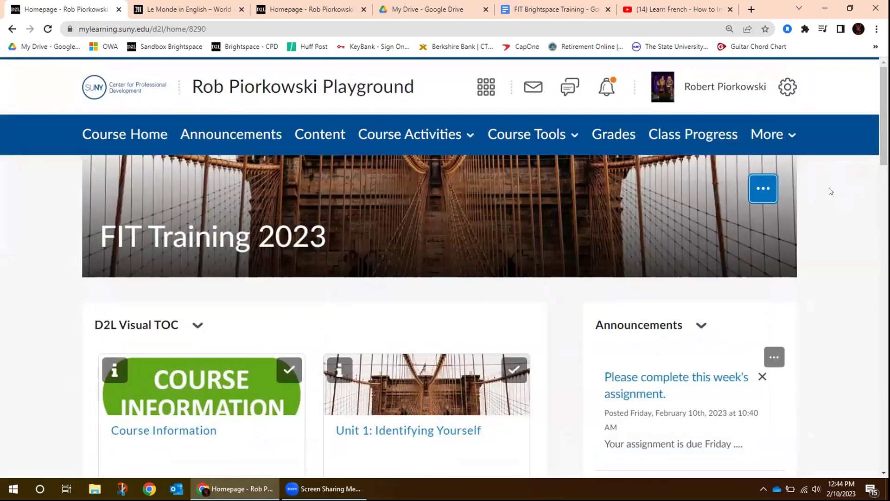
Step: Open the Unit 1: Identifying Yourself module from the homepage's Visual TOC and view its topics
{"action": "scroll", "coordinate": [875, 123], "scroll_direction": "down", "scroll_amount": 4}
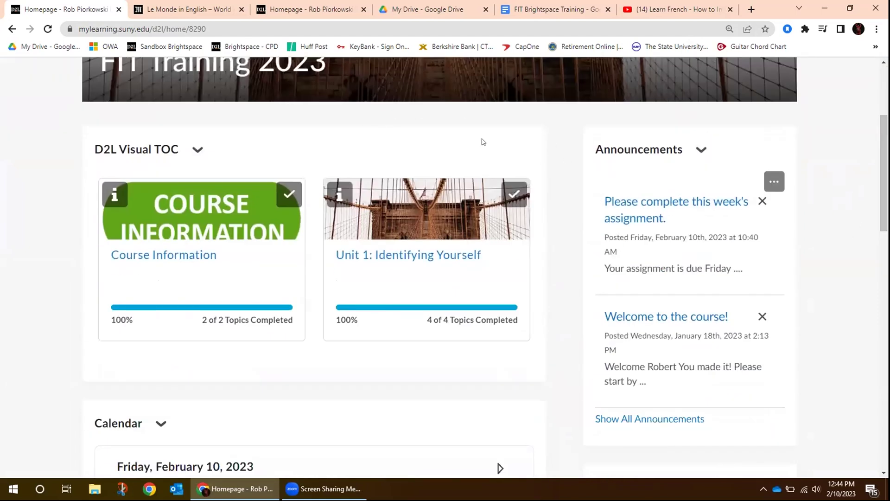
{"action": "left_click", "coordinate": [402, 257]}
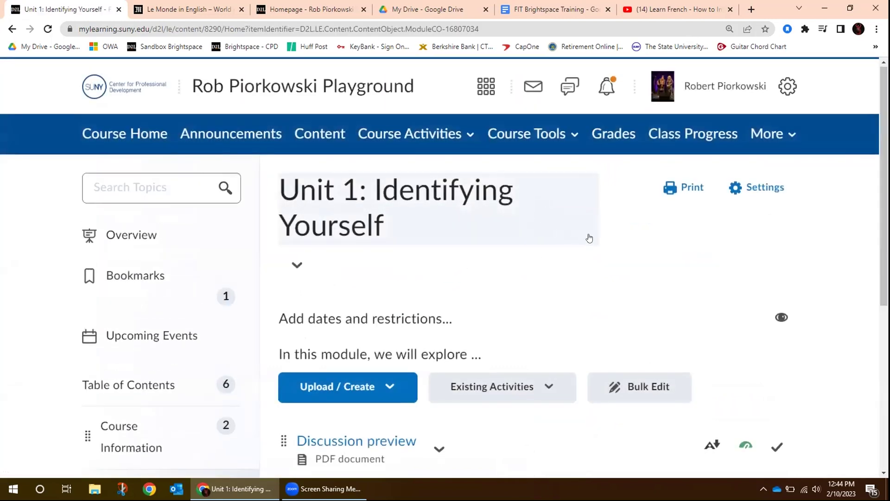
{"action": "scroll", "coordinate": [589, 238], "scroll_direction": "down", "scroll_amount": 5}
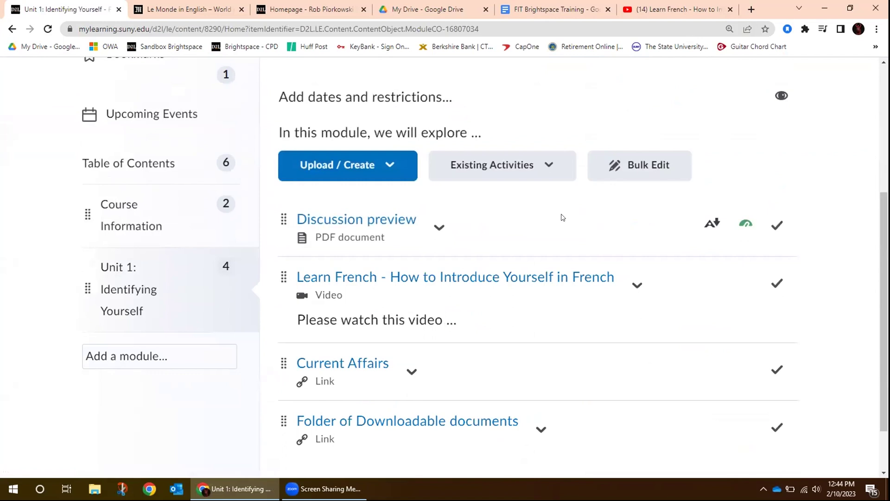
{"action": "left_click", "coordinate": [372, 130]}
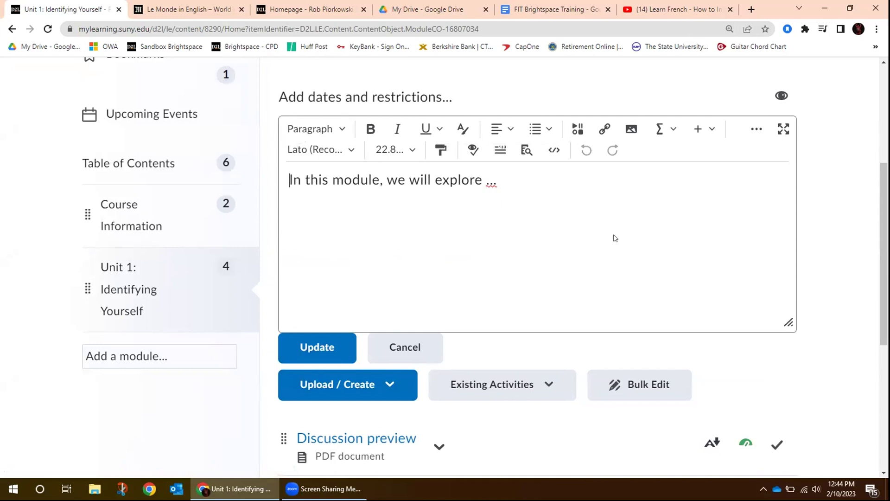
{"action": "left_click", "coordinate": [511, 203]}
{"action": "key", "text": "Return"}
{"action": "left_click", "coordinate": [400, 351]}
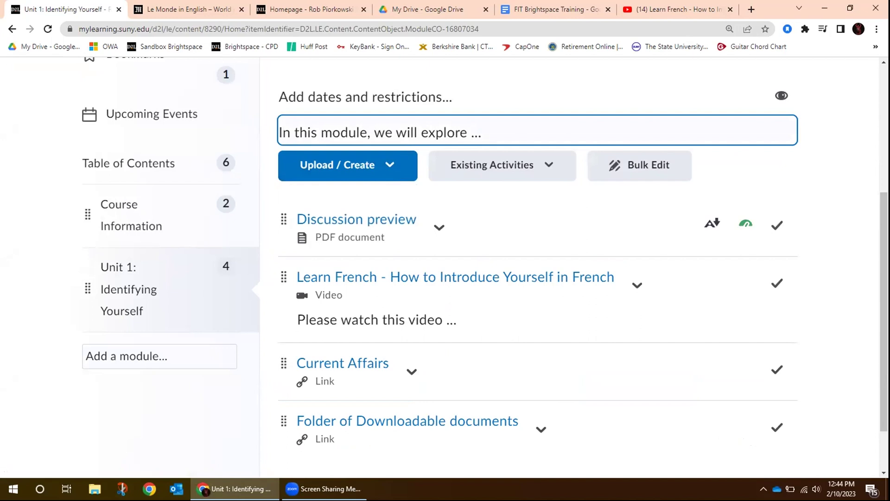
{"action": "scroll", "coordinate": [876, 211], "scroll_direction": "up", "scroll_amount": 4}
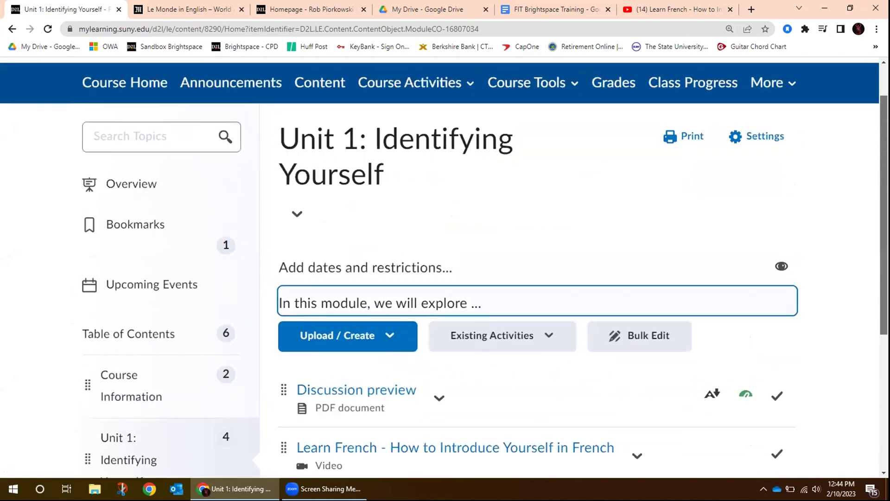
Step: Edit the Unit 1 description and start inserting an image by URL after "In this module, we will explore ..."
{"action": "left_click", "coordinate": [409, 302]}
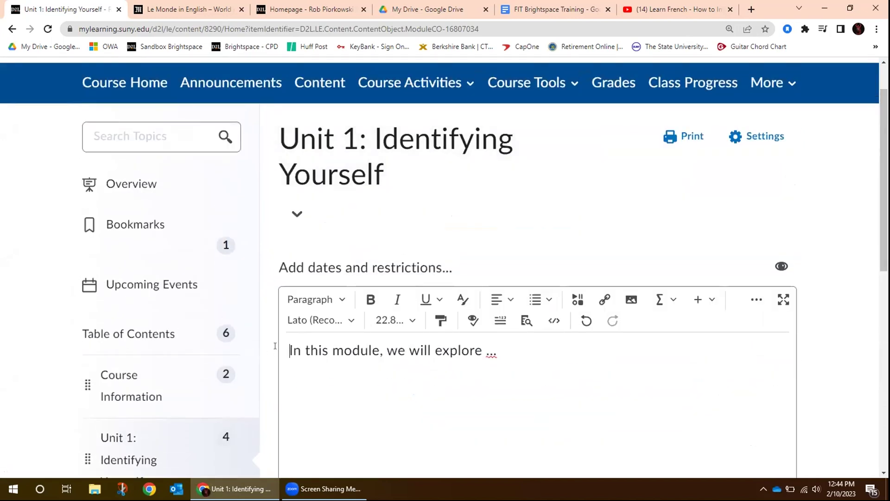
{"action": "left_click_drag", "start_coordinate": [301, 345], "coordinate": [316, 348]}
{"action": "left_click_drag", "start_coordinate": [497, 351], "coordinate": [260, 358]}
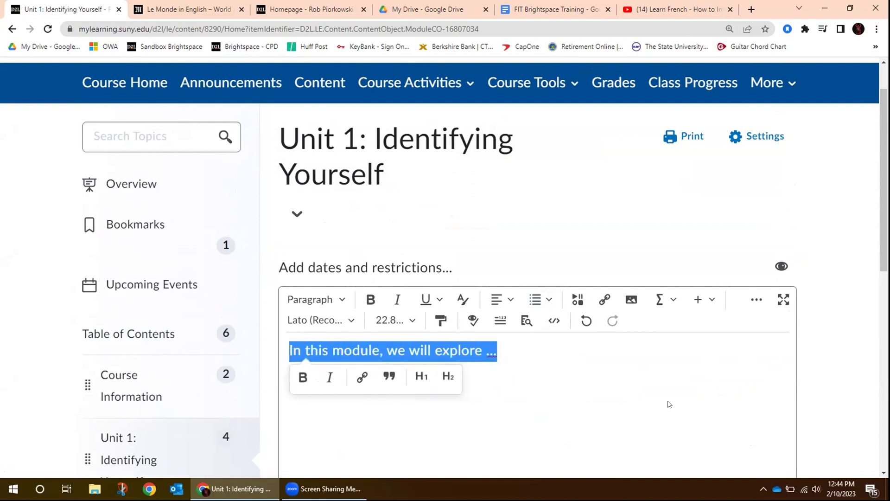
{"action": "left_click", "coordinate": [506, 346]}
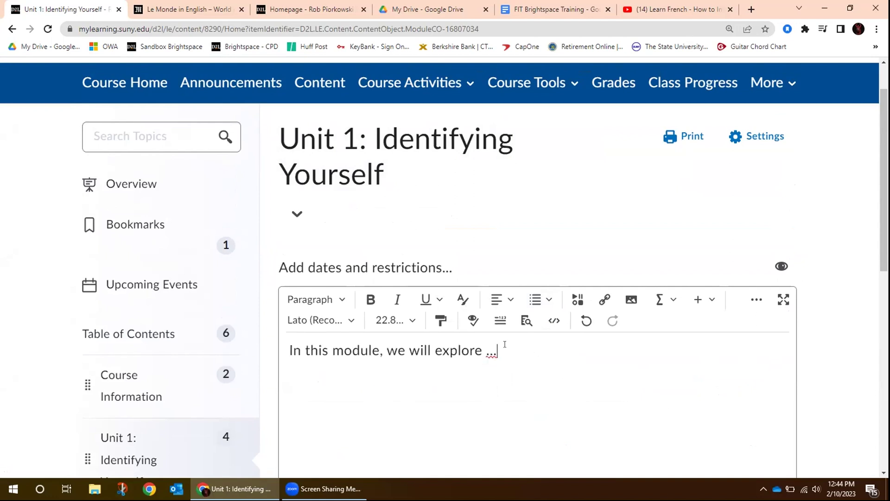
{"action": "left_click", "coordinate": [630, 299]}
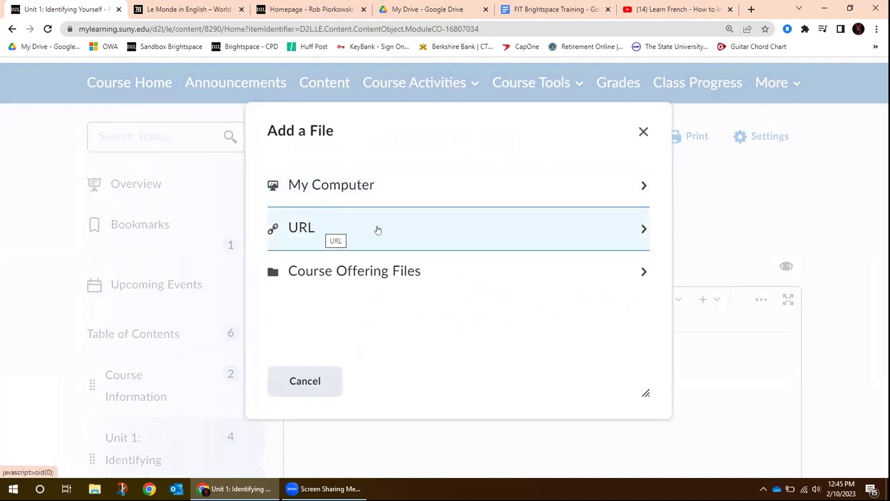
{"action": "left_click", "coordinate": [409, 231]}
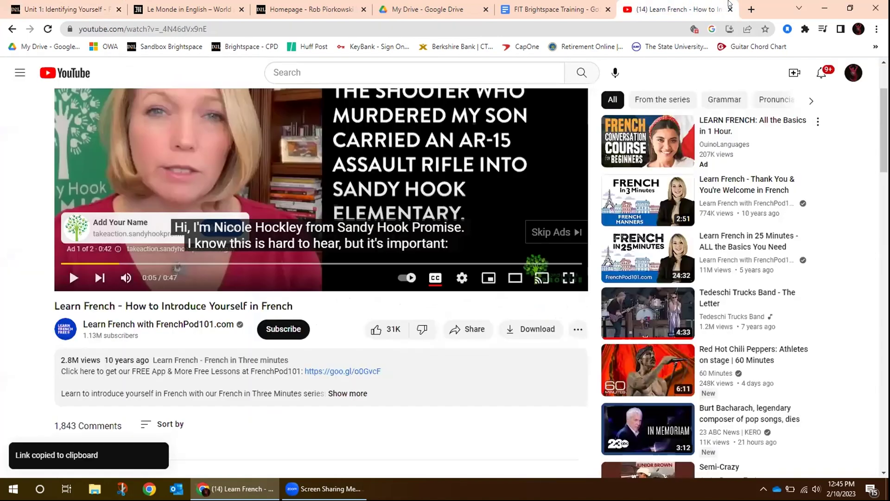
Step: Close the YouTube video page and search Google for "french introduction" in a new browser tab
{"action": "left_click", "coordinate": [691, 9]}
{"action": "left_click", "coordinate": [730, 9]}
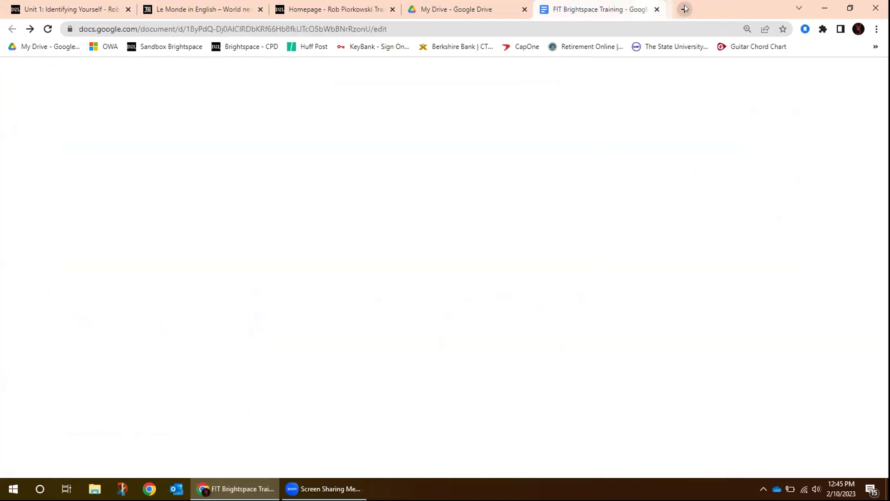
{"action": "left_click", "coordinate": [679, 8]}
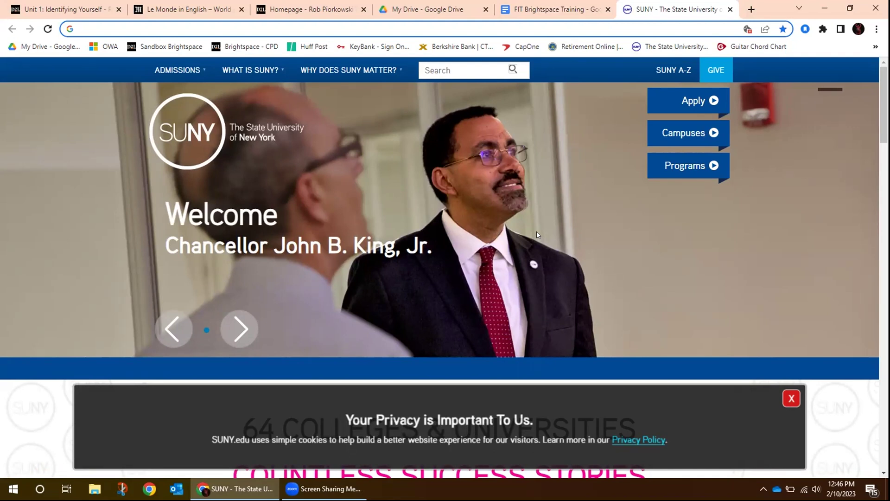
{"action": "type", "text": "french"}
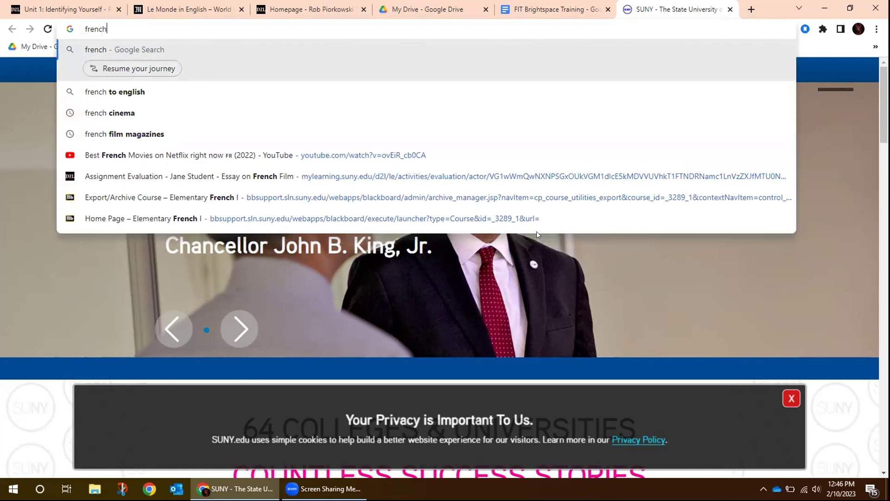
{"action": "type", "text": " in"}
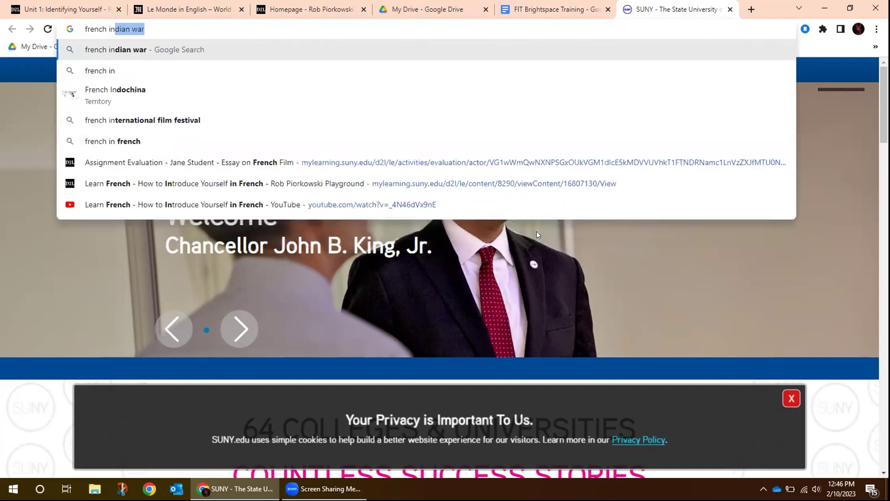
{"action": "type", "text": "troduction"}
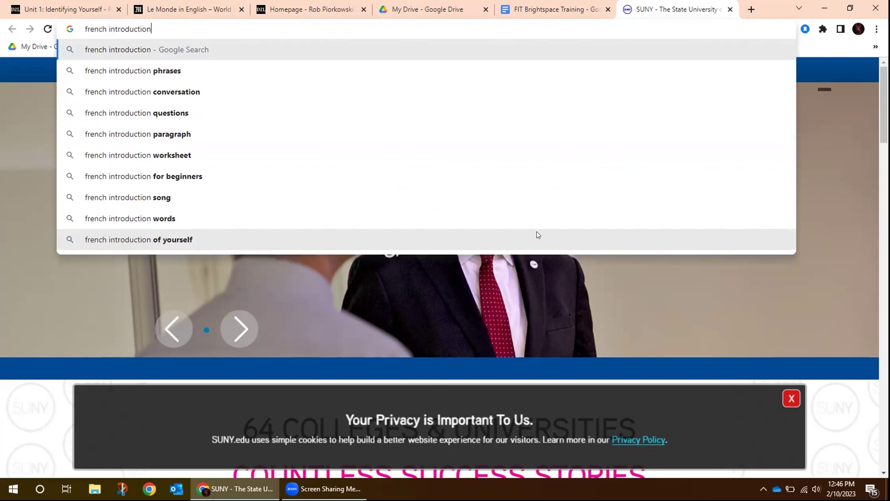
{"action": "key", "text": "Return"}
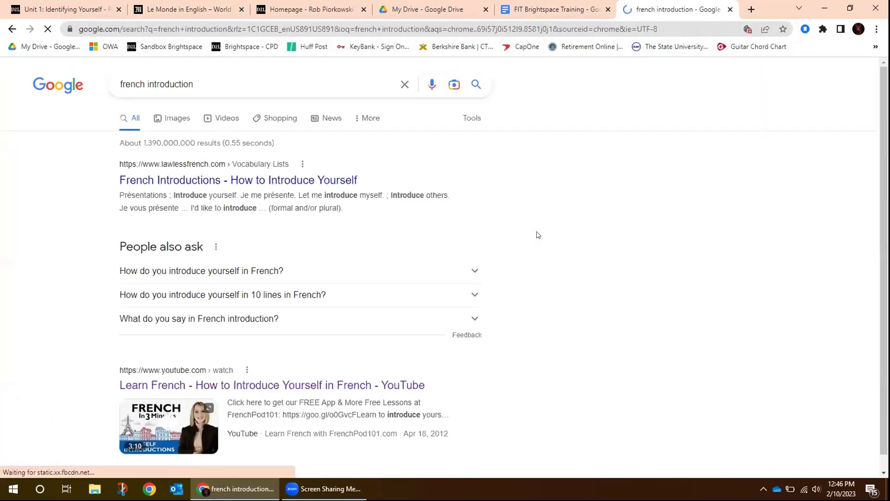
Step: Browse the image results for the search and preview the France illustration from iUrbanTeen Online
{"action": "left_click", "coordinate": [178, 119]}
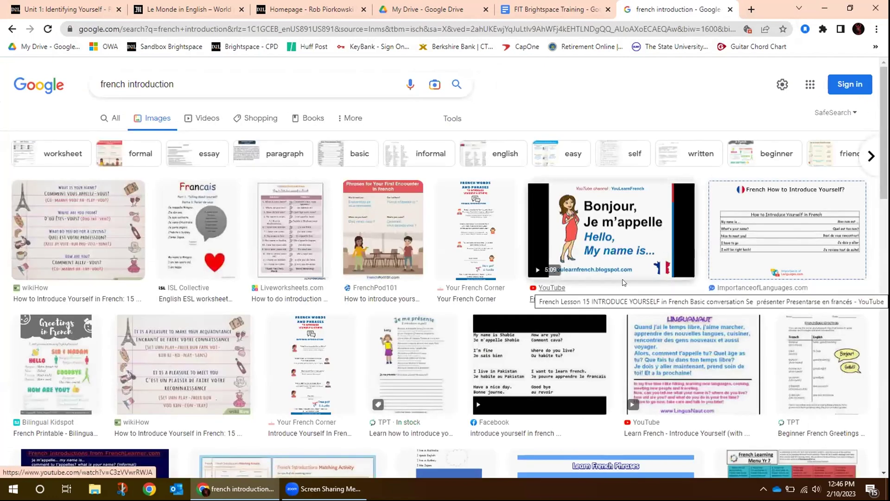
{"action": "scroll", "coordinate": [621, 279], "scroll_direction": "down", "scroll_amount": 5}
{"action": "scroll", "coordinate": [622, 280], "scroll_direction": "down", "scroll_amount": 10}
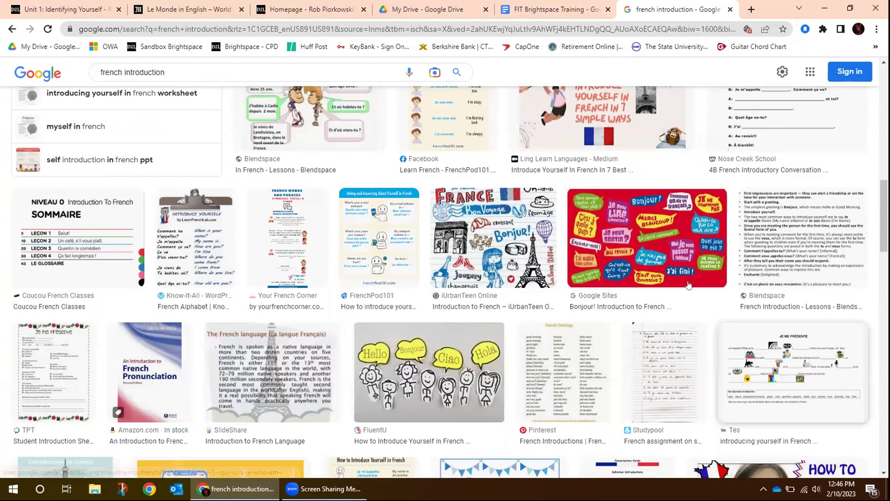
{"action": "left_click", "coordinate": [557, 226]}
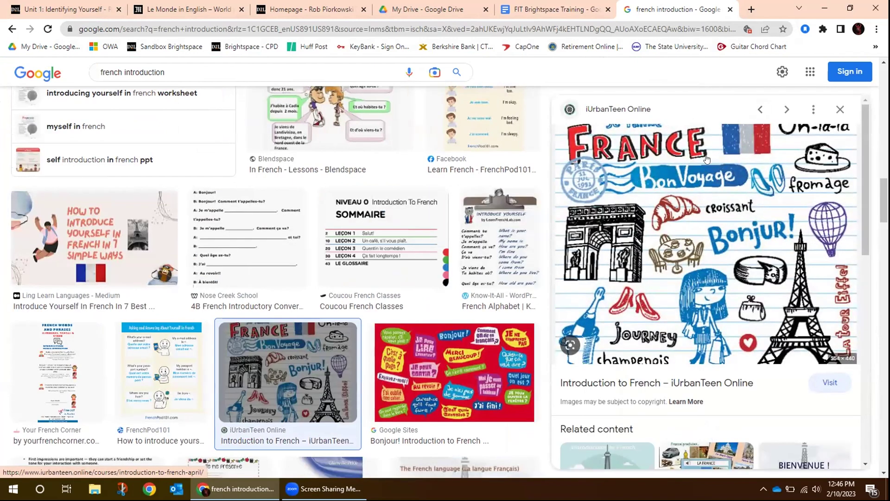
Step: Back in Brightspace, cancel adding the image file and go to Course Home
{"action": "left_click", "coordinate": [75, 7]}
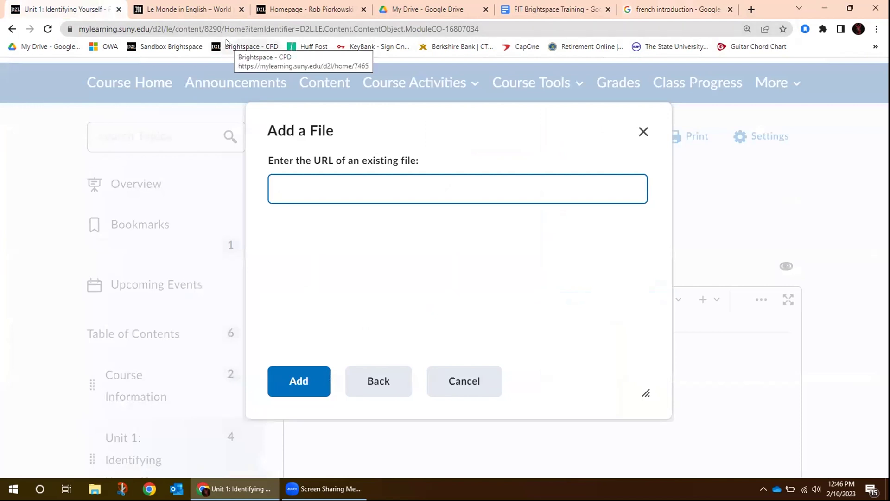
{"action": "left_click", "coordinate": [643, 132]}
{"action": "left_click", "coordinate": [141, 82]}
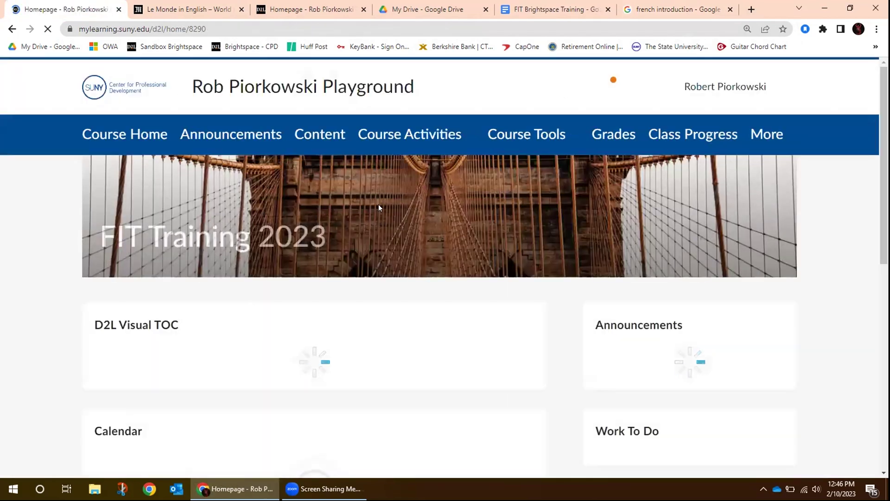
Step: Look over the homepage's banner and Visual TOC, and reopen the Unit 1: Identifying Yourself module
{"action": "scroll", "coordinate": [463, 318], "scroll_direction": "down", "scroll_amount": 3}
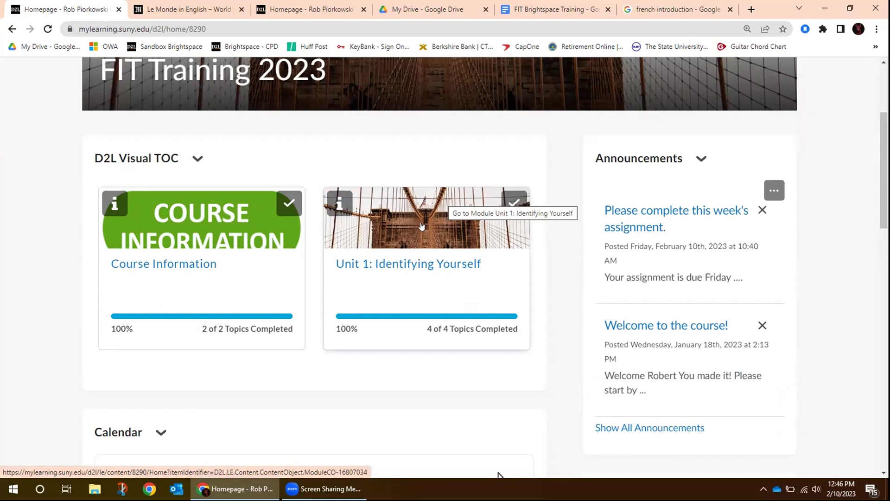
{"action": "scroll", "coordinate": [421, 226], "scroll_direction": "up", "scroll_amount": 1}
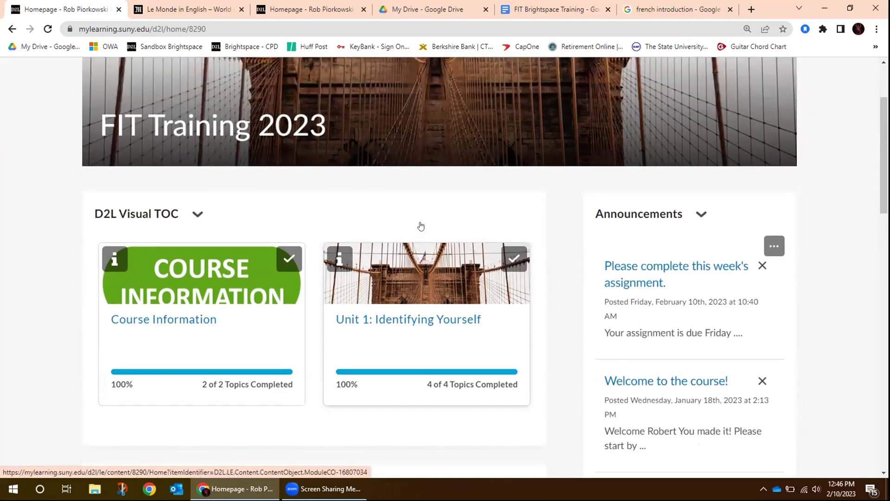
{"action": "scroll", "coordinate": [420, 223], "scroll_direction": "up", "scroll_amount": 2}
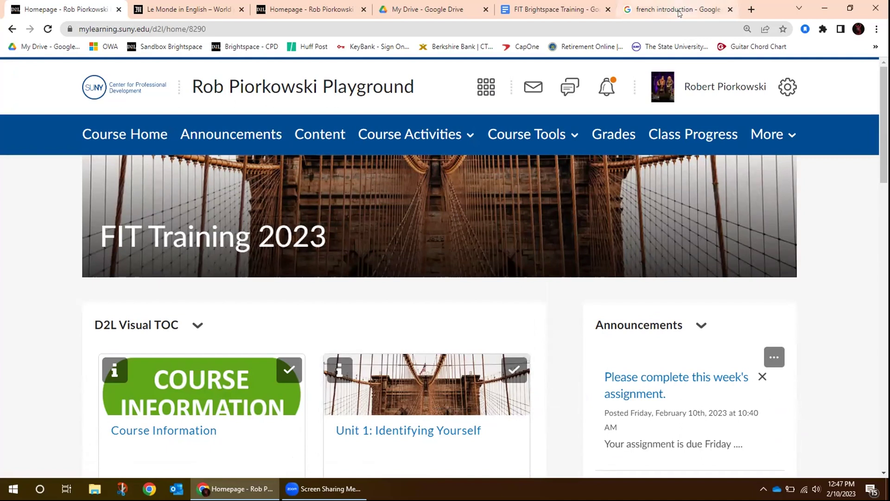
{"action": "left_click", "coordinate": [413, 431]}
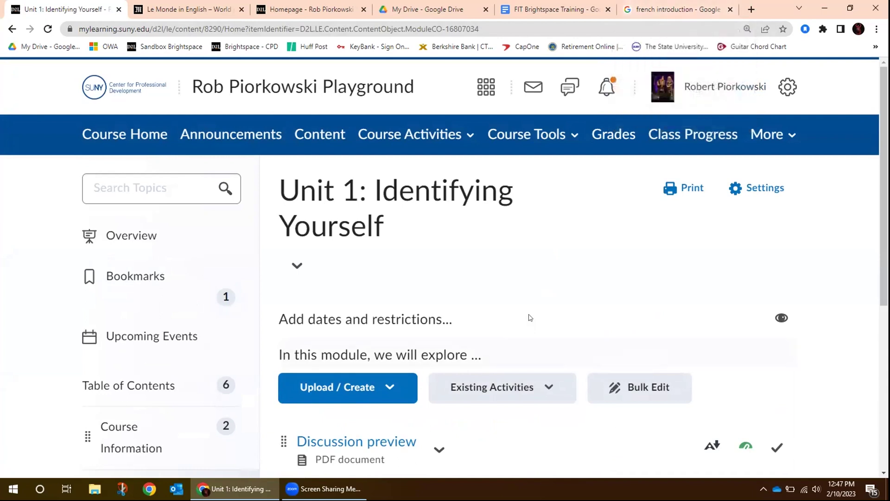
Step: Open the Unit 1 module description for editing and start a new line for an image under the text
{"action": "scroll", "coordinate": [531, 313], "scroll_direction": "down", "scroll_amount": 3}
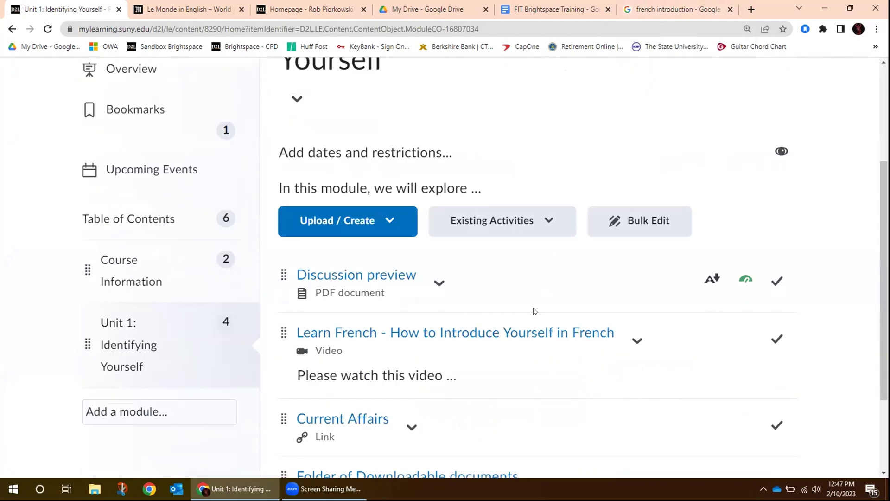
{"action": "left_click", "coordinate": [364, 187]}
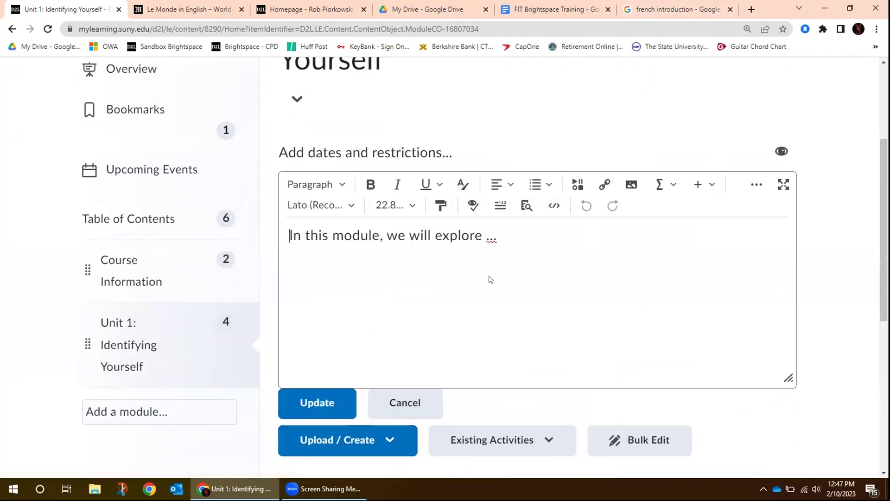
{"action": "left_click", "coordinate": [344, 262]}
{"action": "key", "text": "Return"}
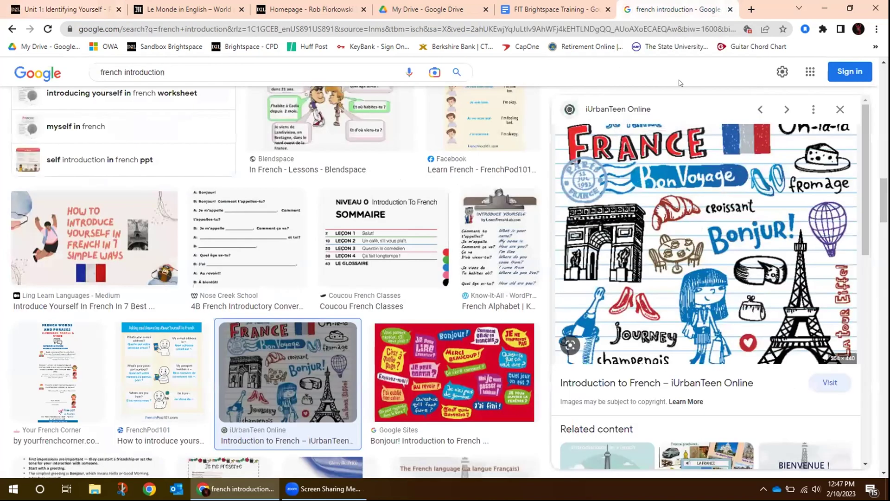
Step: Switch to the Google image results and copy the image address of the iUrbanTeen Online France illustration
{"action": "left_click", "coordinate": [687, 15]}
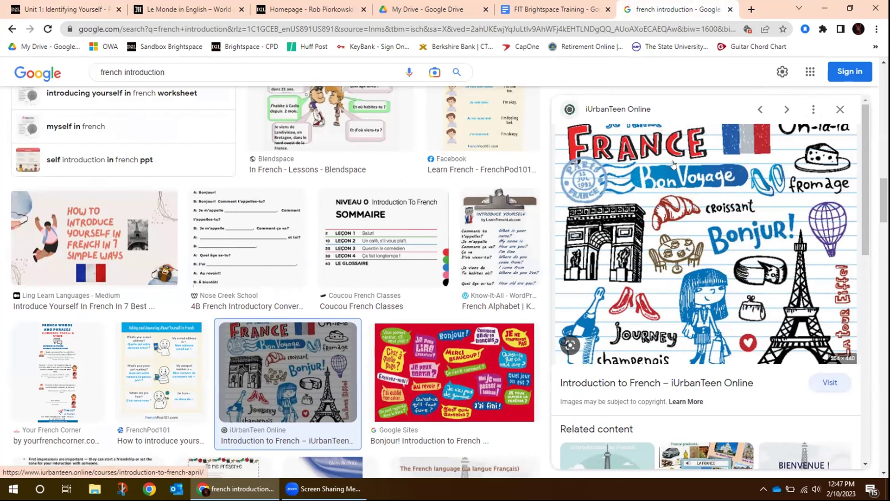
{"action": "right_click", "coordinate": [680, 186]}
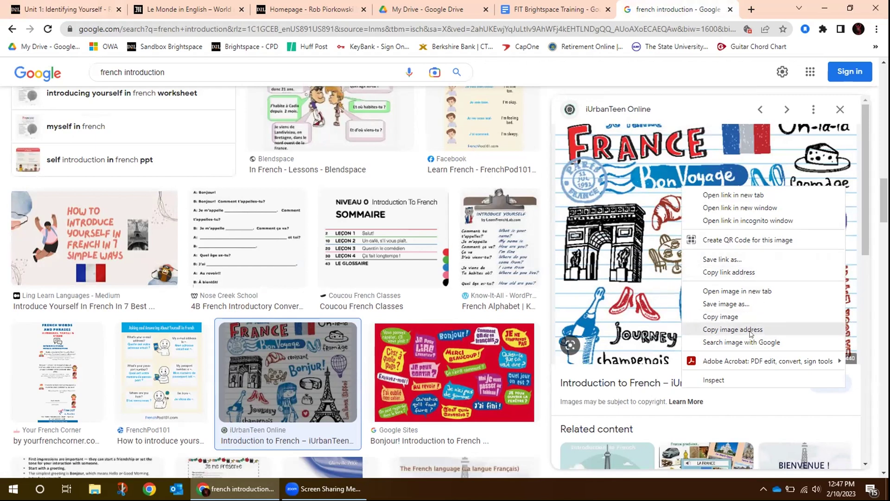
{"action": "left_click", "coordinate": [751, 330]}
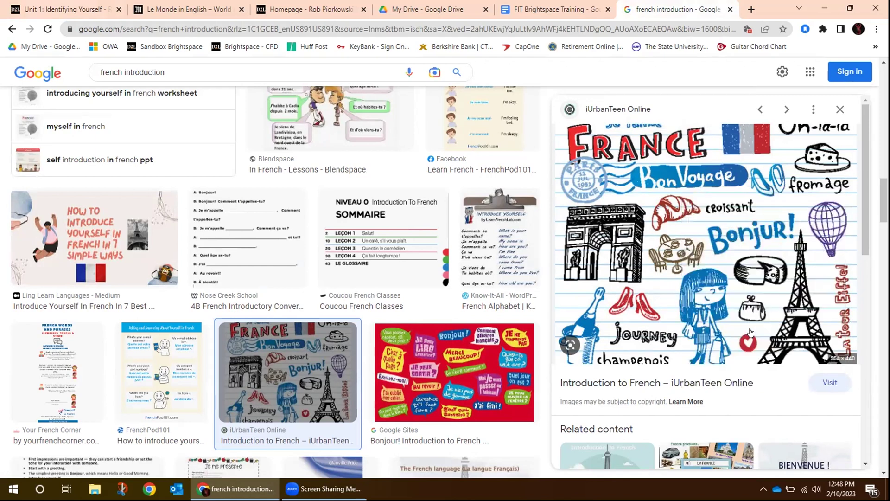
Step: Back in Brightspace, insert the France image into the module description from the copied URL and mark it as decorative
{"action": "left_click", "coordinate": [72, 11]}
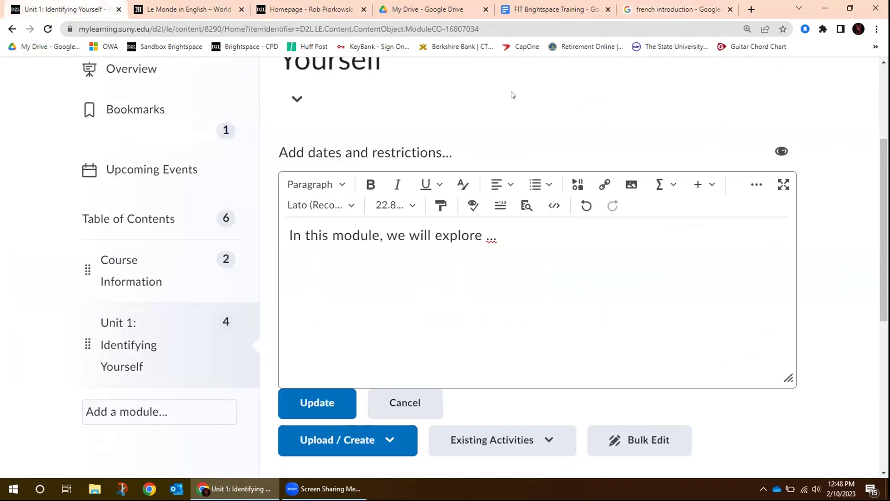
{"action": "left_click", "coordinate": [630, 186]}
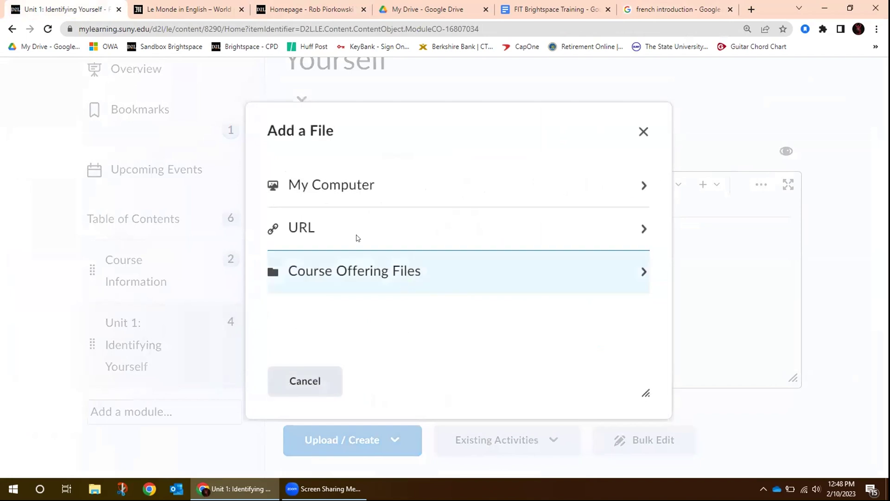
{"action": "left_click", "coordinate": [324, 230]}
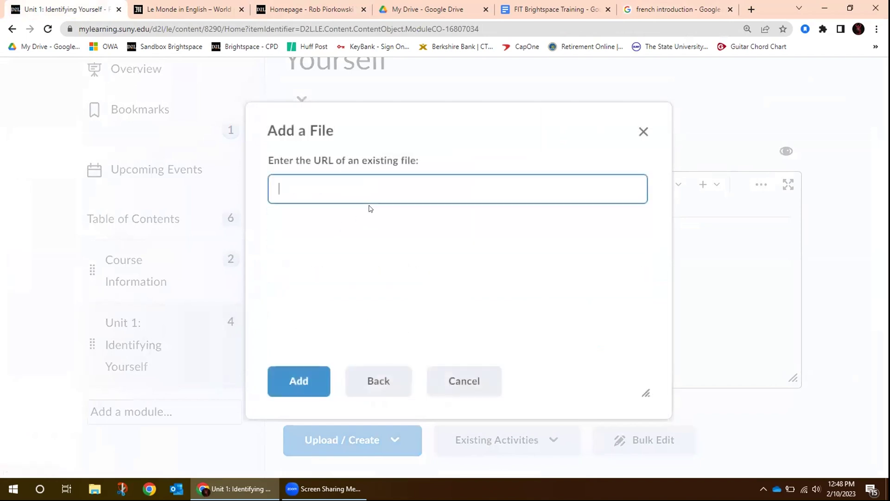
{"action": "right_click", "coordinate": [353, 188]}
{"action": "left_click", "coordinate": [389, 277]}
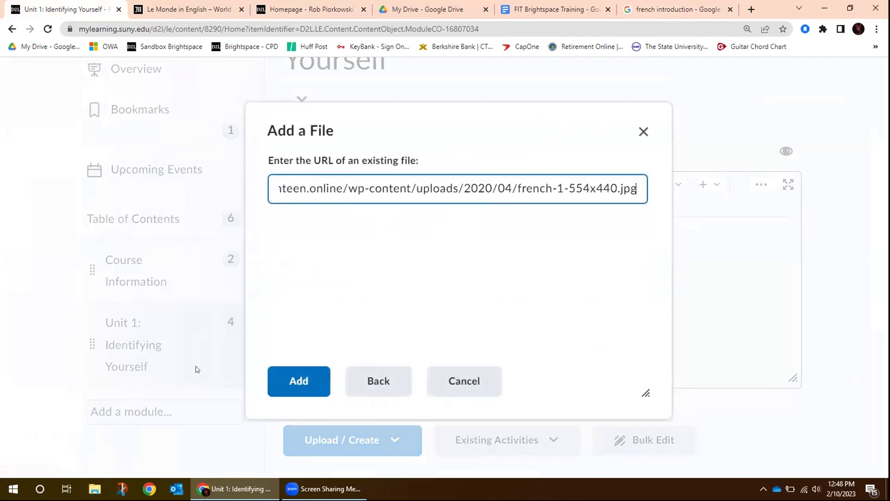
{"action": "left_click", "coordinate": [297, 381]}
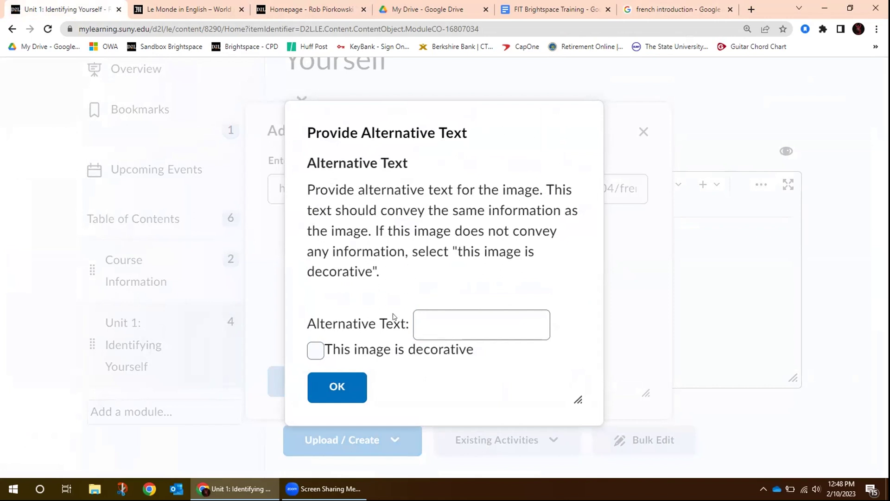
{"action": "left_click", "coordinate": [317, 352]}
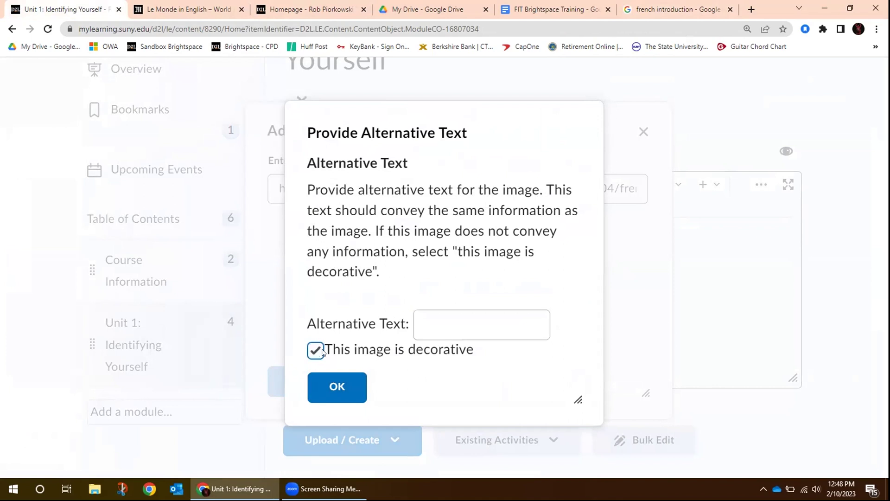
{"action": "left_click", "coordinate": [335, 388]}
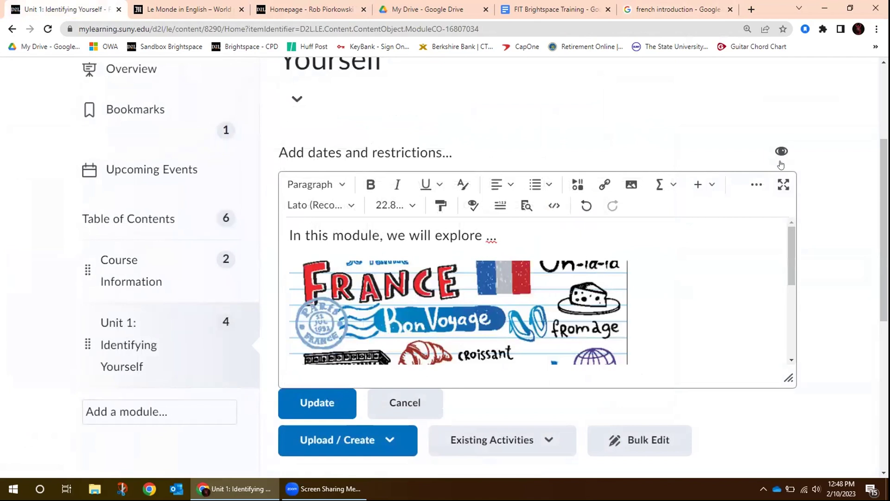
Step: Expand the editor to full screen, shrink the France image to less than half its width and center it
{"action": "left_click", "coordinate": [784, 184]}
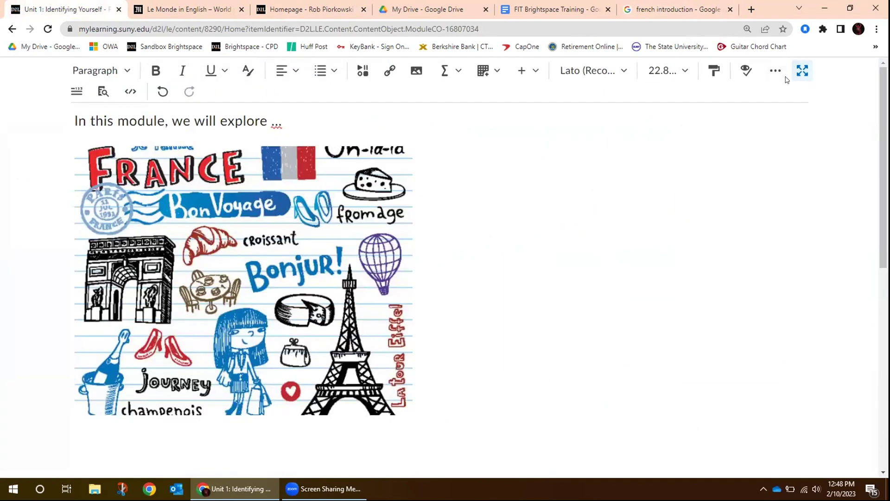
{"action": "left_click", "coordinate": [258, 227]}
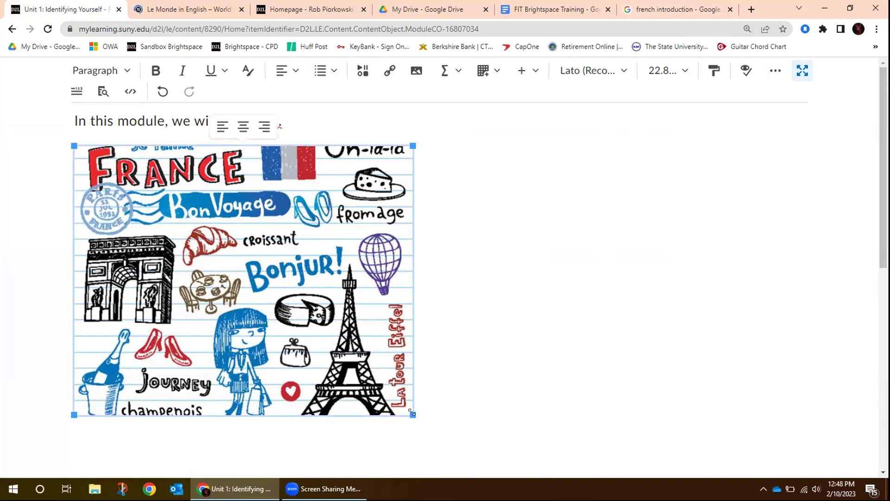
{"action": "left_click_drag", "start_coordinate": [411, 412], "coordinate": [240, 248]}
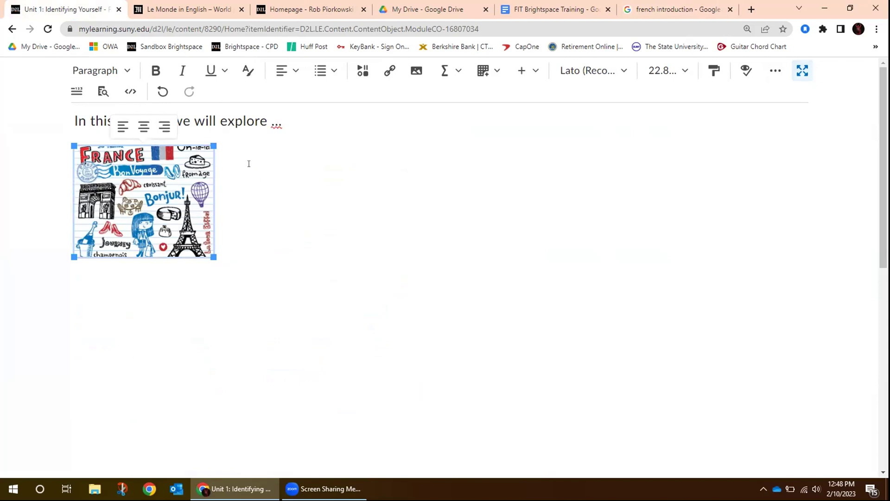
{"action": "left_click", "coordinate": [143, 126]}
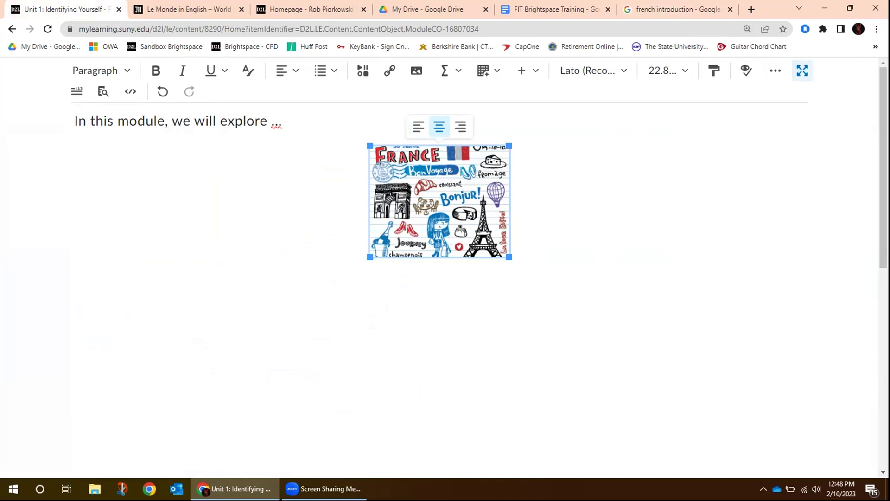
{"action": "left_click", "coordinate": [599, 210]}
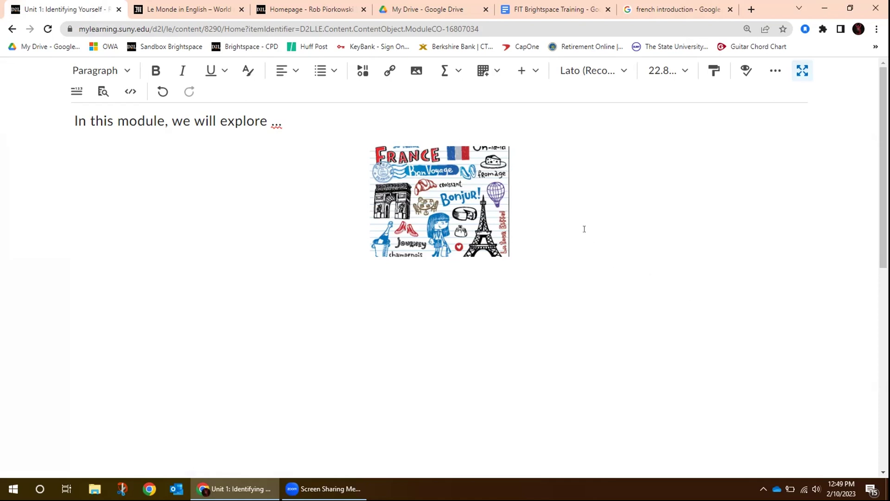
Step: Leave full-screen editing and save the updated Unit 1 module description
{"action": "scroll", "coordinate": [586, 228], "scroll_direction": "down", "scroll_amount": 5}
{"action": "scroll", "coordinate": [587, 227], "scroll_direction": "up", "scroll_amount": 4}
{"action": "left_click", "coordinate": [801, 70]}
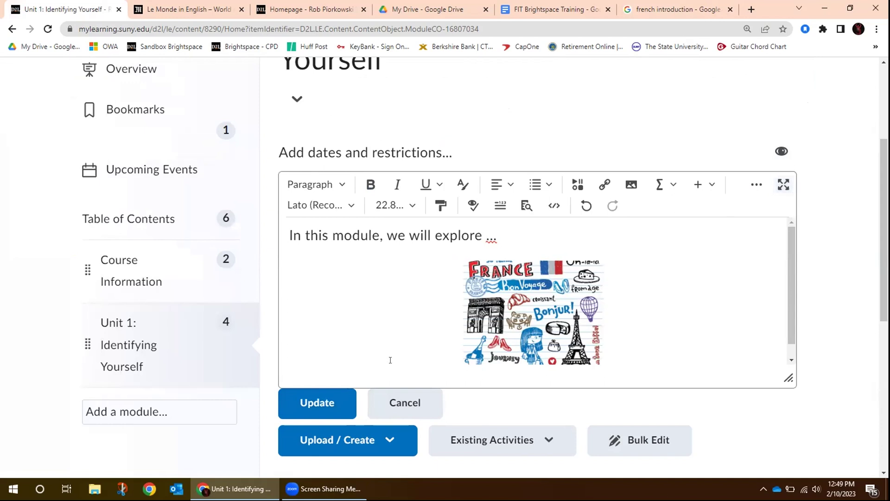
{"action": "left_click", "coordinate": [317, 401]}
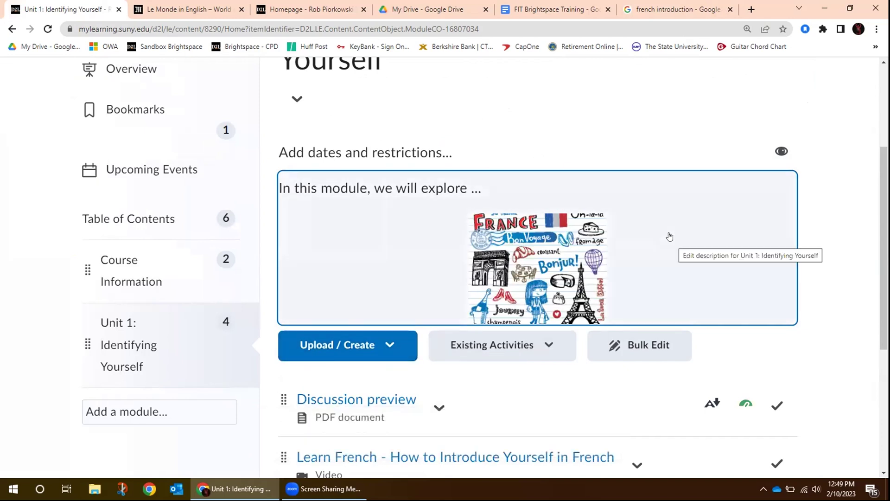
Step: Go to Course Home, check the Unit 1 tile image in the Visual TOC and reopen the module from there
{"action": "scroll", "coordinate": [663, 241], "scroll_direction": "up", "scroll_amount": 4}
{"action": "left_click", "coordinate": [124, 136]}
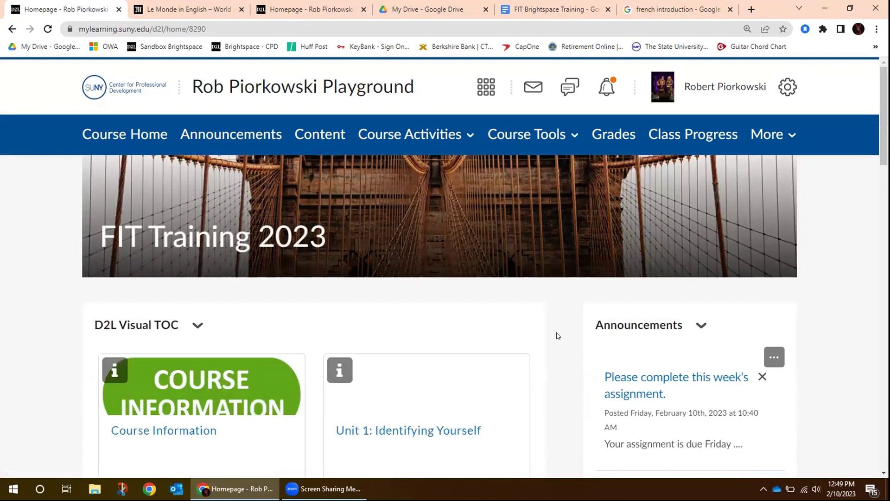
{"action": "scroll", "coordinate": [558, 336], "scroll_direction": "down", "scroll_amount": 3}
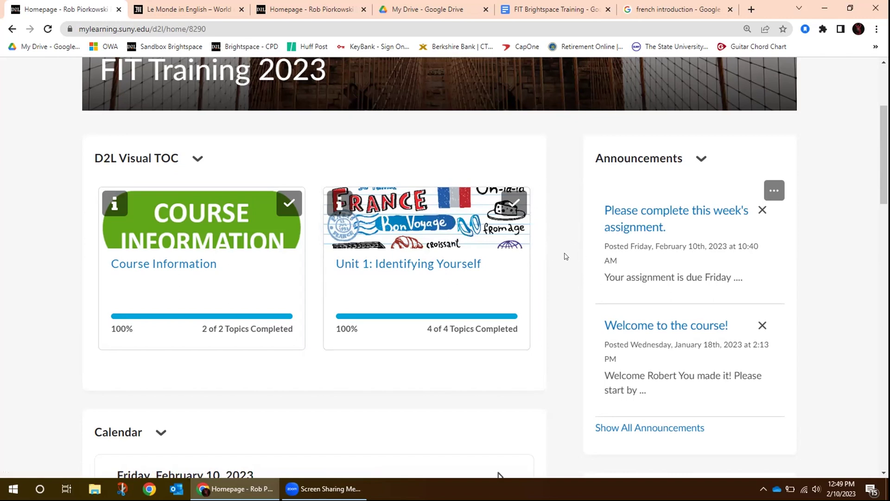
{"action": "left_click", "coordinate": [411, 263]}
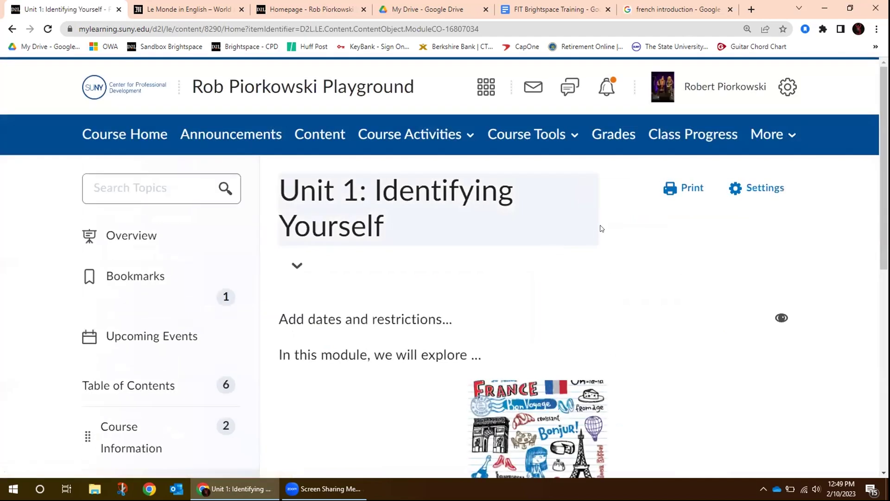
Step: Show the Unit 1 description with its image in the editor again and close it with an update
{"action": "scroll", "coordinate": [593, 199], "scroll_direction": "down", "scroll_amount": 3}
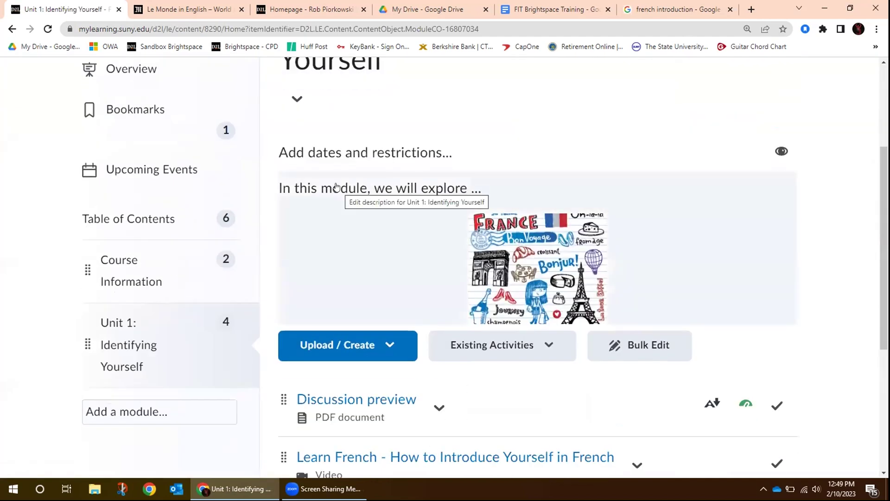
{"action": "left_click", "coordinate": [337, 186]}
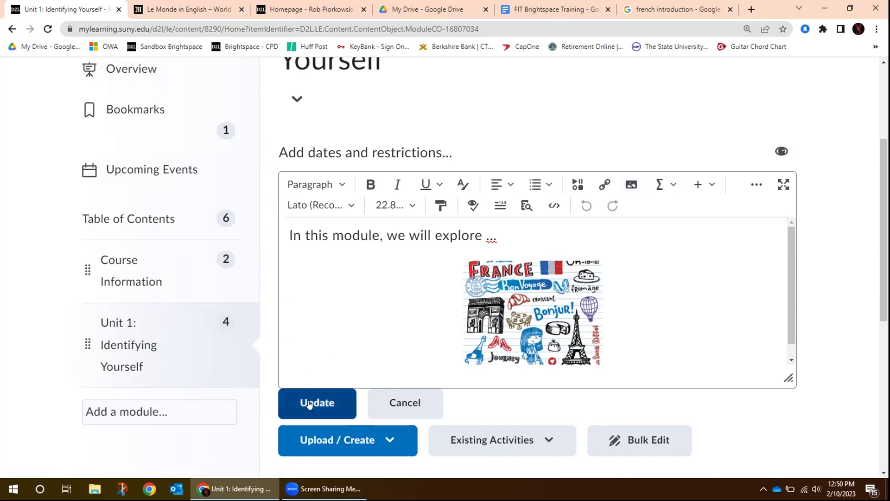
{"action": "left_click", "coordinate": [309, 404]}
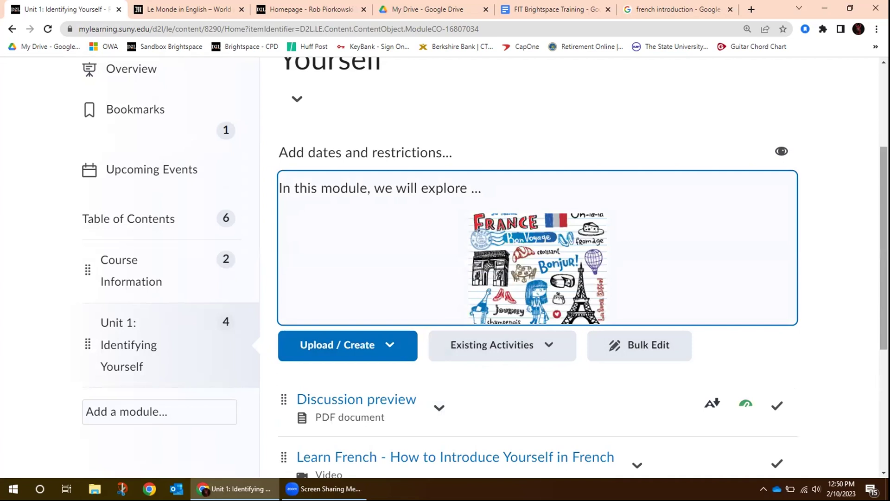
Step: Start creating a new file in the Unit 1: Identifying Yourself module
{"action": "scroll", "coordinate": [874, 263], "scroll_direction": "down", "scroll_amount": 4}
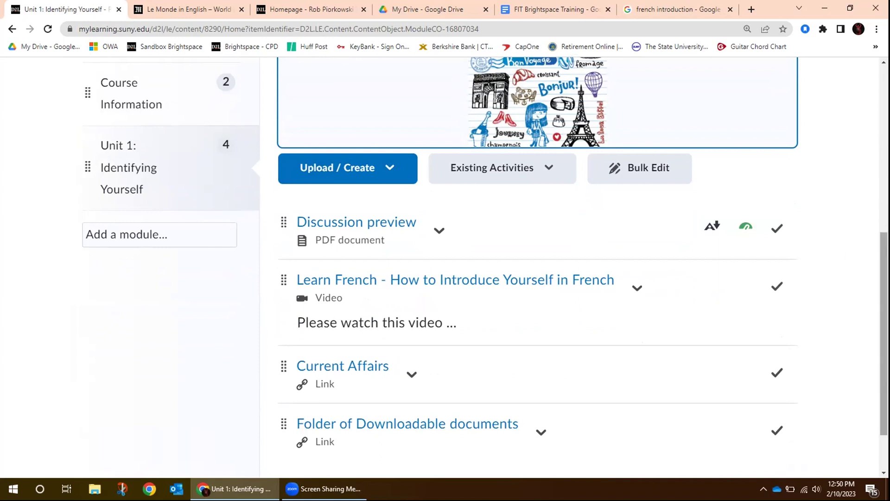
{"action": "left_click_drag", "start_coordinate": [884, 334], "coordinate": [885, 255]}
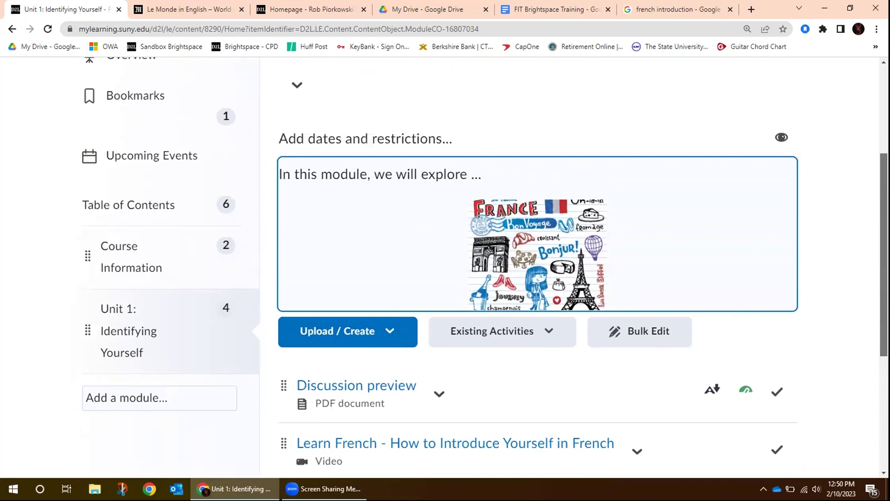
{"action": "scroll", "coordinate": [486, 268], "scroll_direction": "down", "scroll_amount": 2}
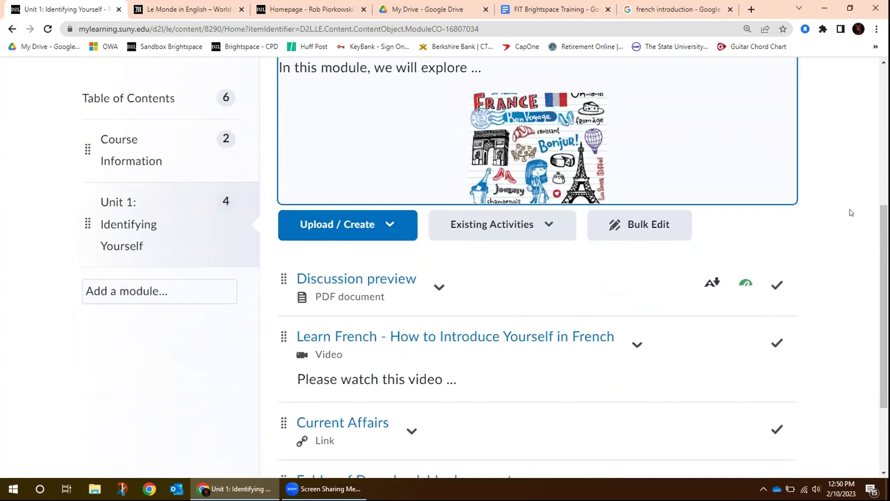
{"action": "scroll", "coordinate": [881, 234], "scroll_direction": "down", "scroll_amount": 1}
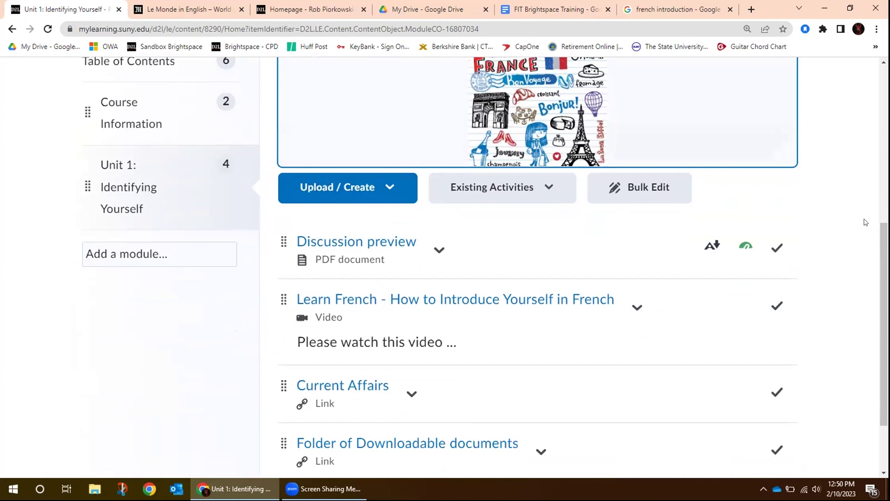
{"action": "scroll", "coordinate": [881, 227], "scroll_direction": "down", "scroll_amount": 2}
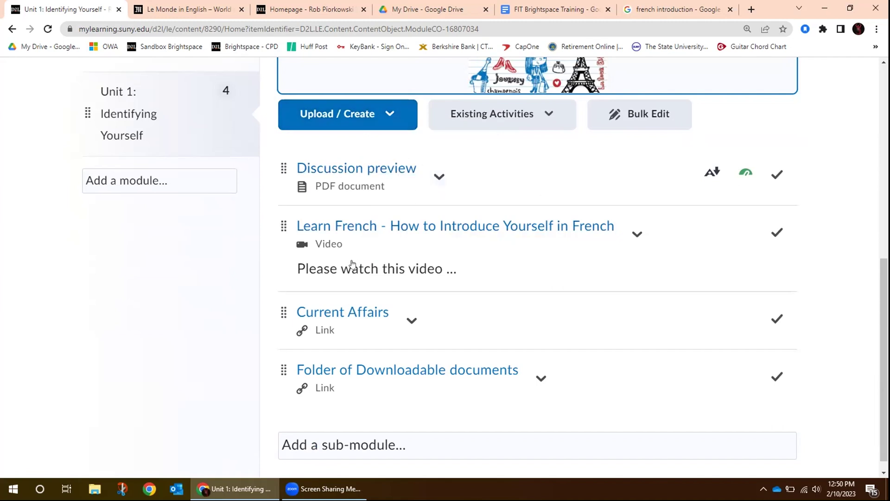
{"action": "left_click", "coordinate": [390, 112]}
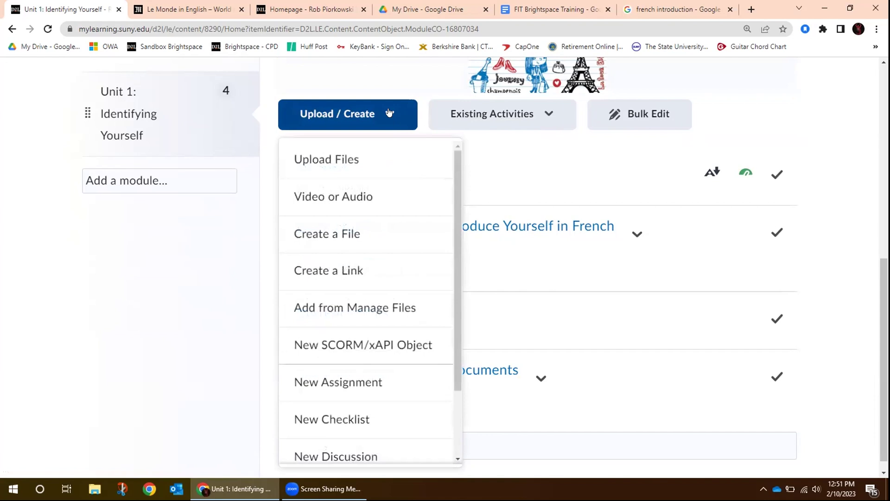
{"action": "left_click", "coordinate": [370, 237]}
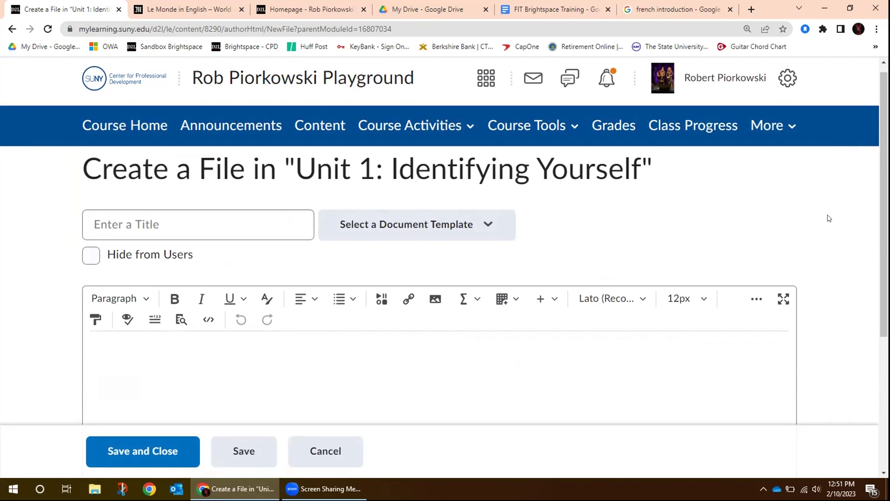
{"action": "scroll", "coordinate": [868, 173], "scroll_direction": "down", "scroll_amount": 2}
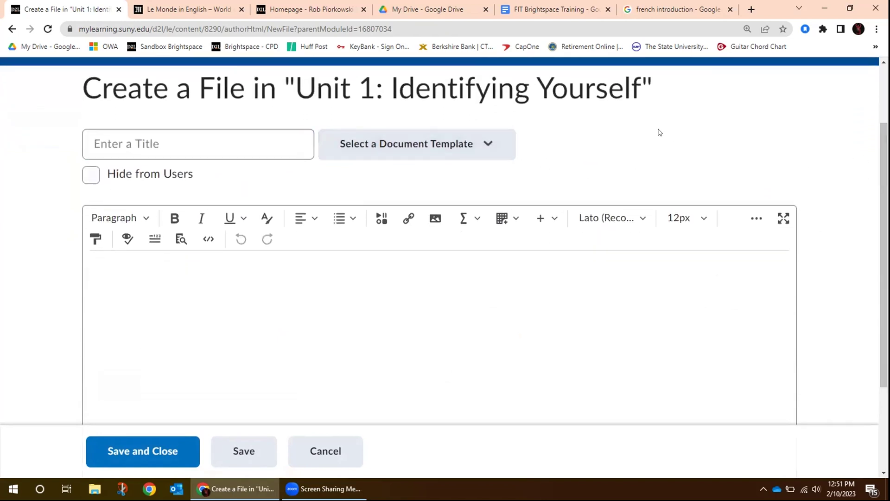
Step: Title the new file Unit Overview
{"action": "left_click", "coordinate": [185, 139]}
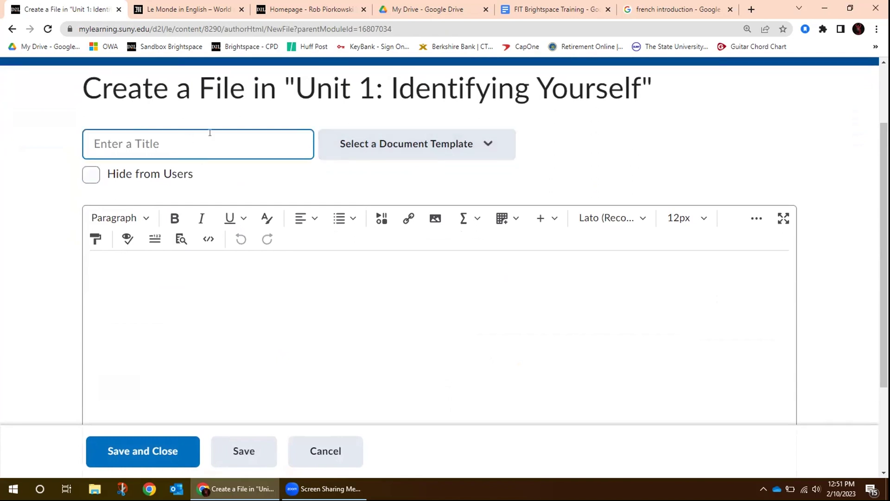
{"action": "type", "text": "N"}
{"action": "key", "text": "BackSpace"}
{"action": "type", "text": "Mod"}
{"action": "key", "text": "BackSpace"}
{"action": "key", "text": "BackSpace"}
{"action": "key", "text": "BackSpace"}
{"action": "type", "text": "Unit Overview"}
Step: Write "In this module, we're going to cover ..." as the file's body text and set it to 20px
{"action": "left_click", "coordinate": [246, 282]}
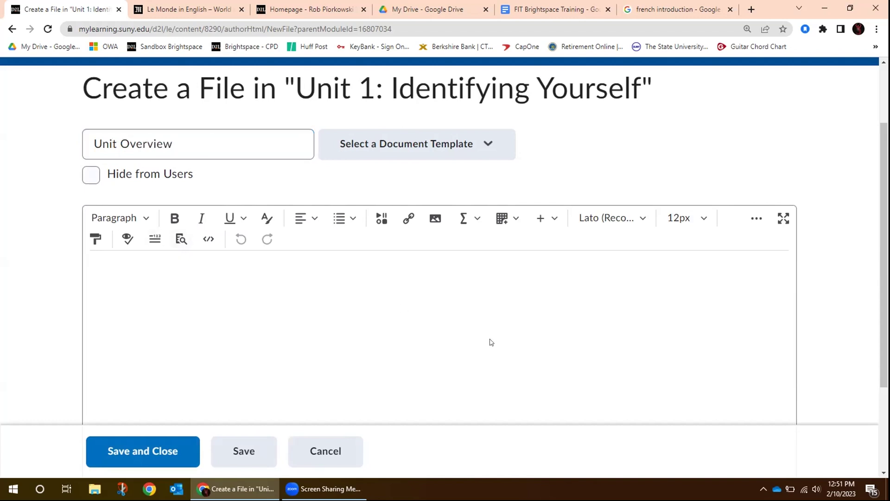
{"action": "type", "text": "In"}
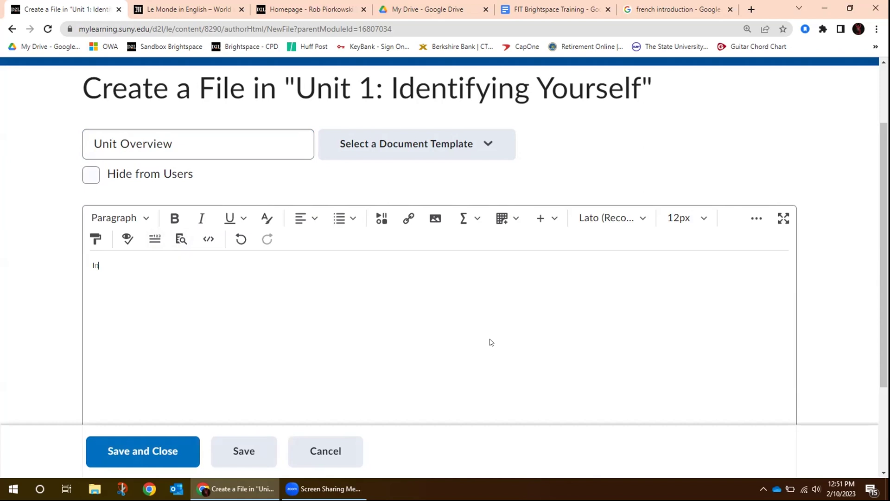
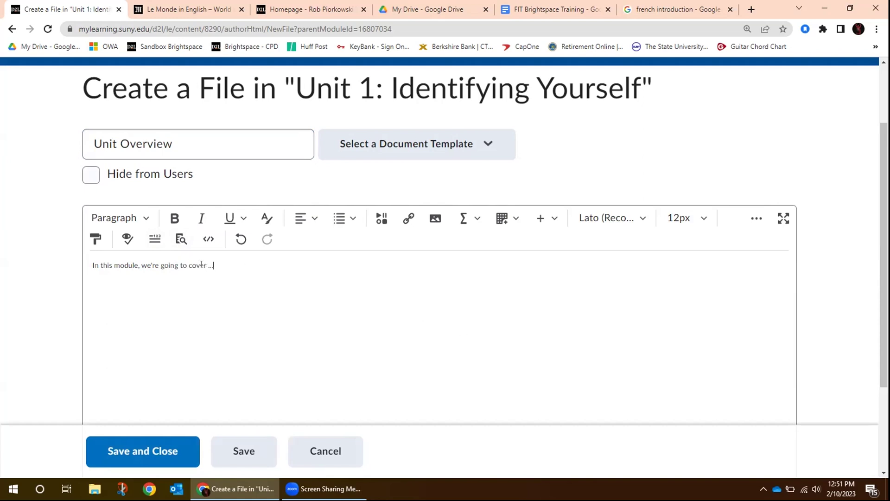
{"action": "left_click_drag", "start_coordinate": [227, 263], "coordinate": [57, 266]}
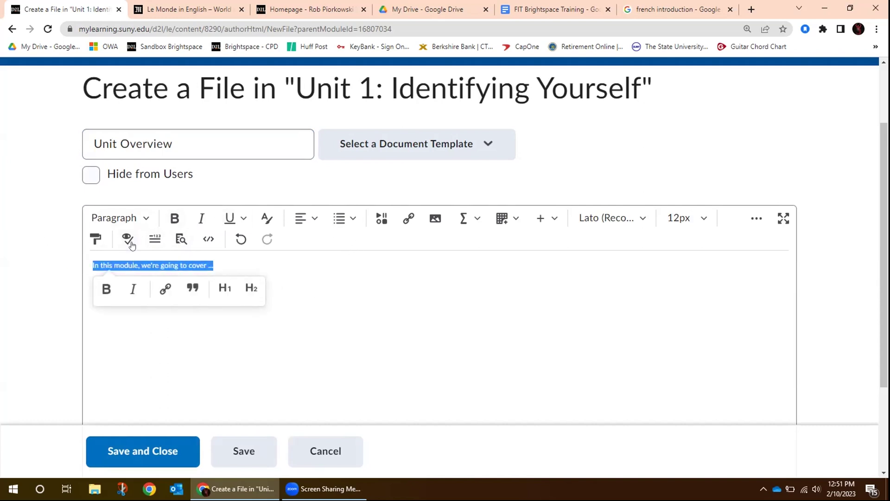
{"action": "left_click", "coordinate": [702, 218]}
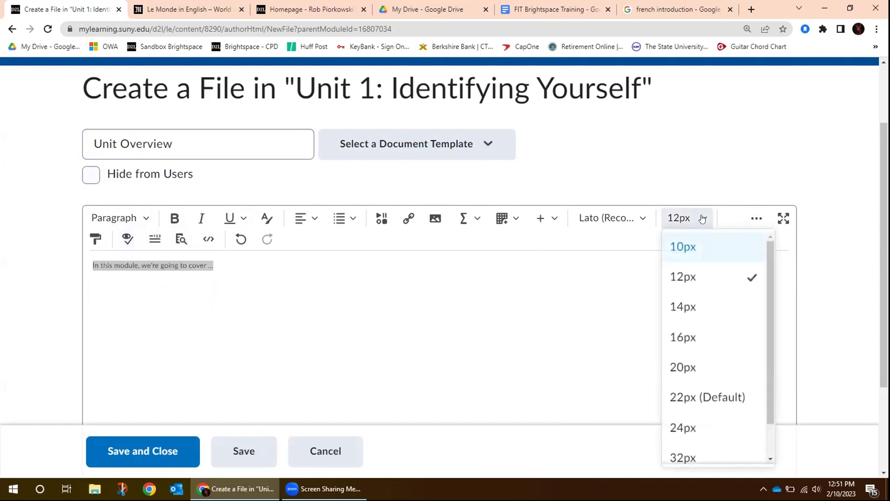
{"action": "left_click", "coordinate": [694, 369]}
{"action": "left_click", "coordinate": [501, 261]}
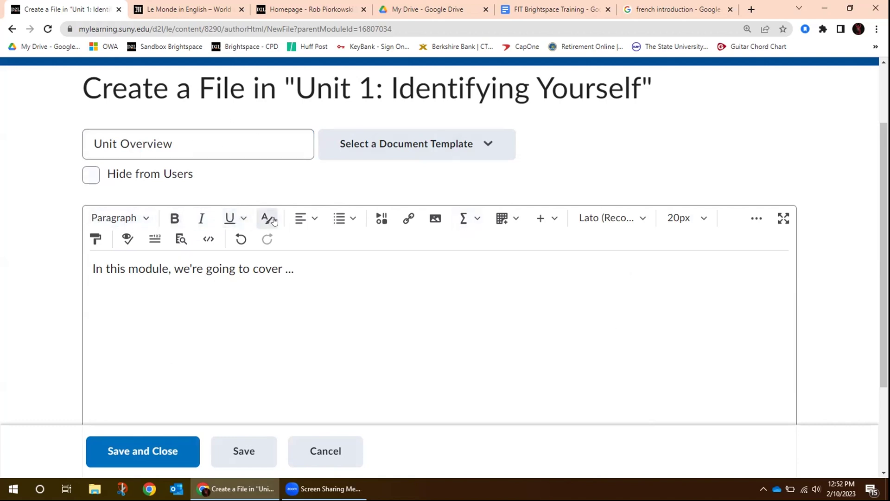
Step: Show the editor's video note recording option among the insertable media and close it without recording
{"action": "left_click", "coordinate": [379, 218]}
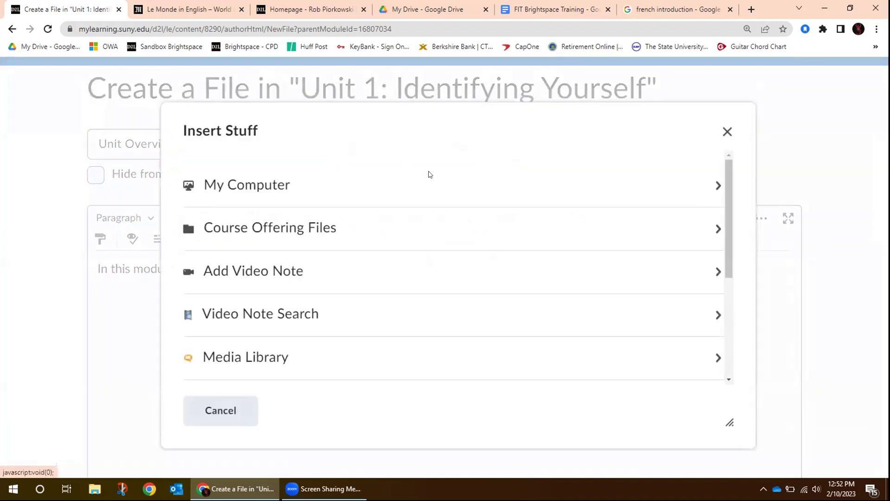
{"action": "mouse_move", "coordinate": [730, 173]}
{"action": "left_mouse_down"}
{"action": "mouse_move", "coordinate": [731, 181]}
{"action": "mouse_move", "coordinate": [730, 162]}
{"action": "left_mouse_up"}
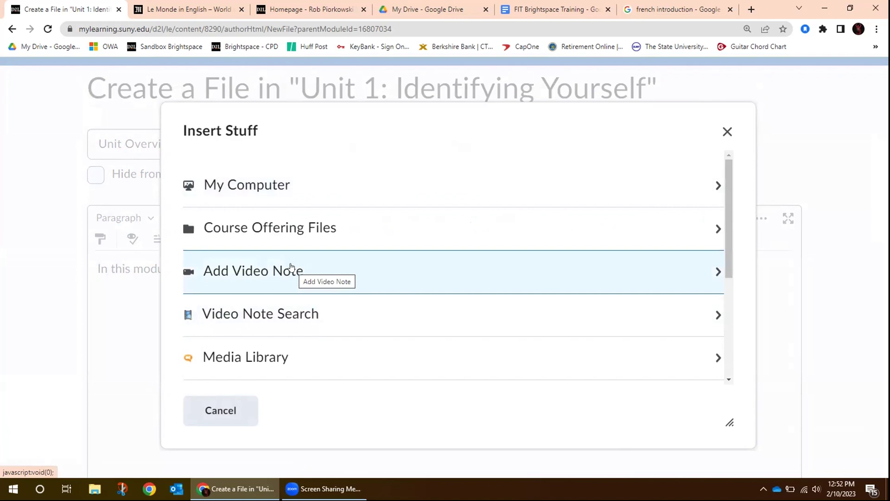
{"action": "left_click", "coordinate": [394, 280]}
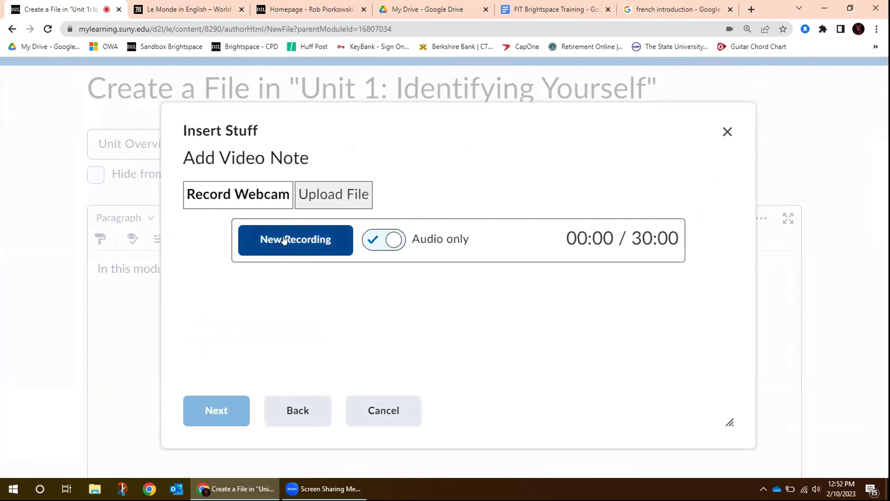
{"action": "left_click", "coordinate": [726, 132]}
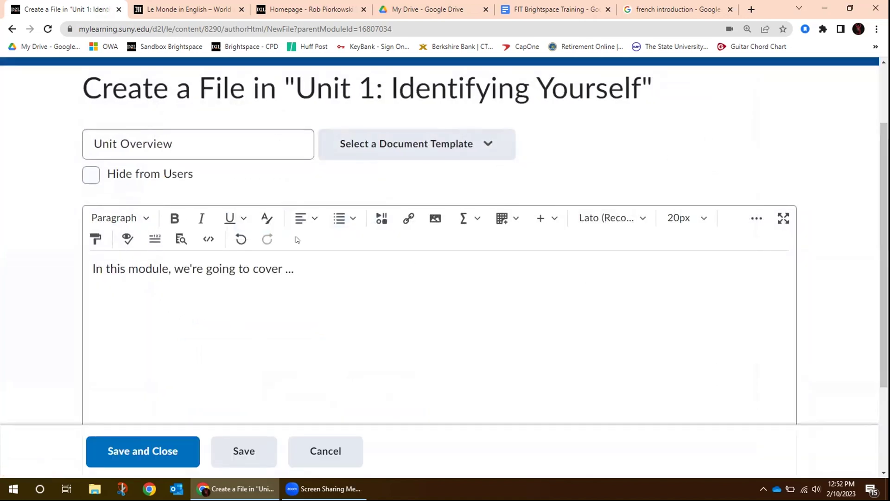
Step: Look through the full list of insertable media sources, down to the embed code option, and close it
{"action": "left_click", "coordinate": [381, 218]}
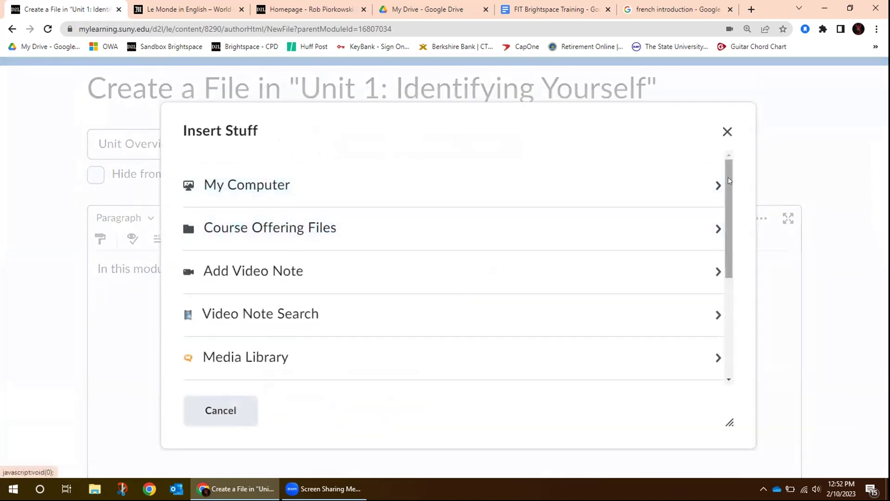
{"action": "scroll", "coordinate": [728, 181], "scroll_direction": "down", "scroll_amount": 2}
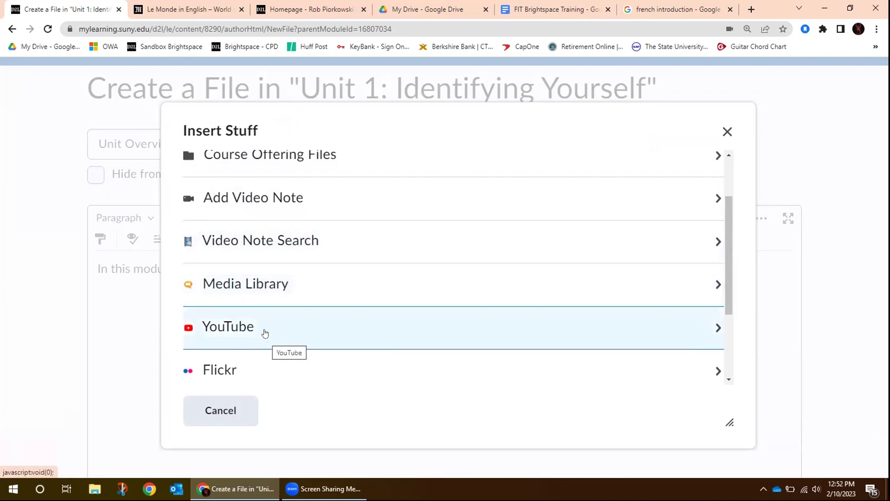
{"action": "scroll", "coordinate": [483, 256], "scroll_direction": "down", "scroll_amount": 3}
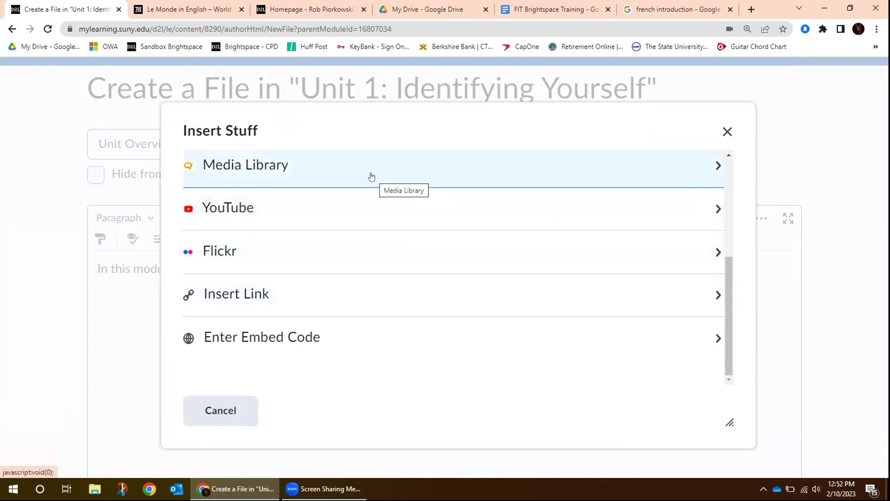
{"action": "left_click", "coordinate": [728, 131]}
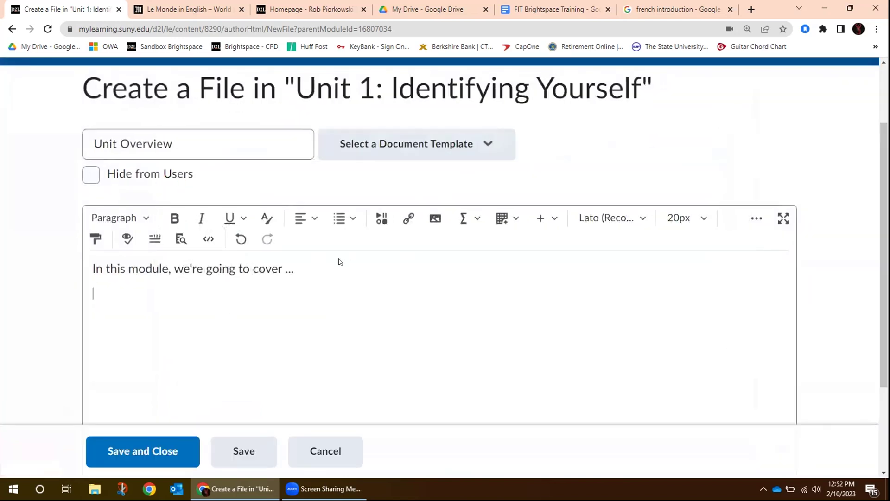
Step: View the course materials that can be inserted as a quicklink and close the list without choosing one
{"action": "left_click", "coordinate": [406, 219]}
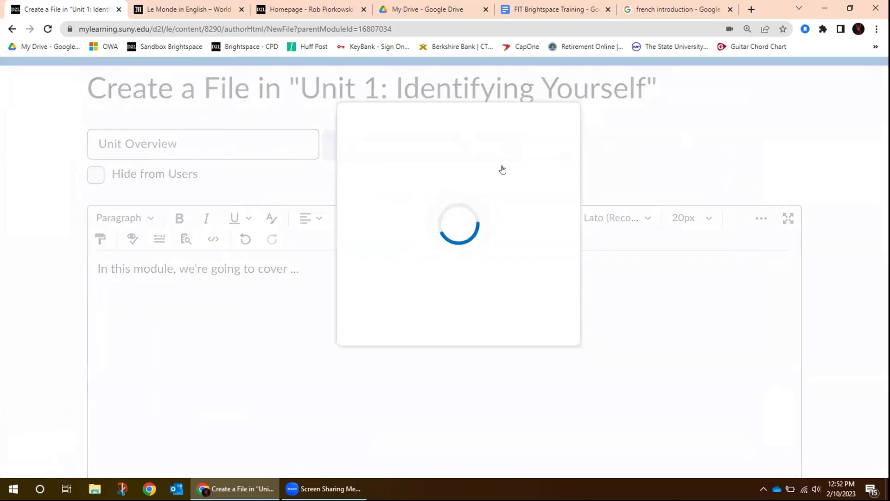
{"action": "mouse_move", "coordinate": [616, 156]}
{"action": "left_mouse_down"}
{"action": "mouse_move", "coordinate": [624, 254]}
{"action": "mouse_move", "coordinate": [616, 286]}
{"action": "mouse_move", "coordinate": [616, 153]}
{"action": "left_mouse_up"}
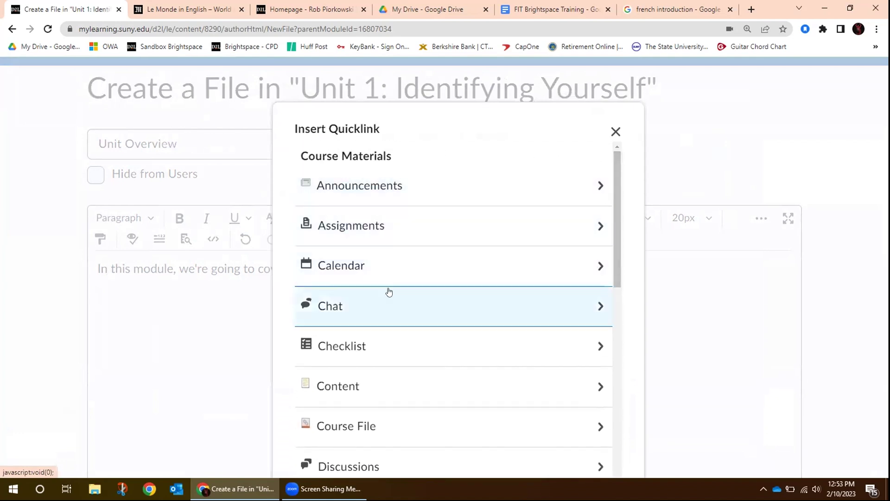
{"action": "left_click", "coordinate": [616, 131]}
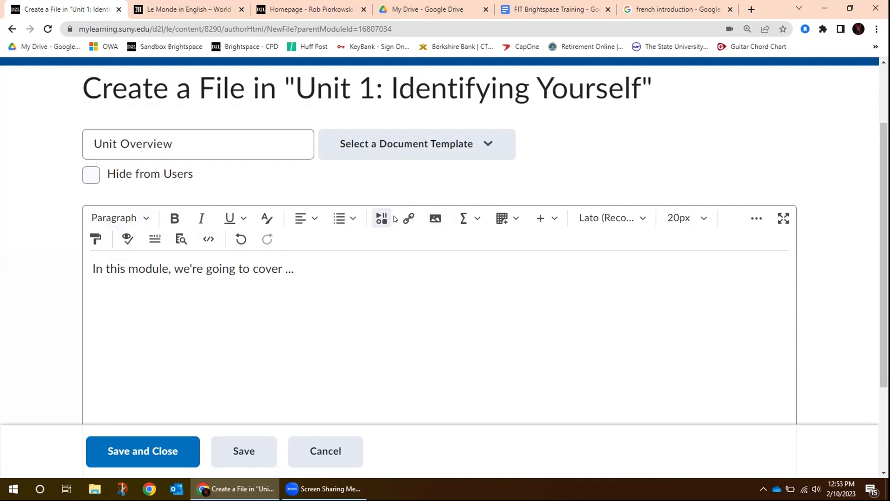
Step: Review the editor's equation, table and other insert options, including the special characters, without inserting anything
{"action": "left_click", "coordinate": [476, 218]}
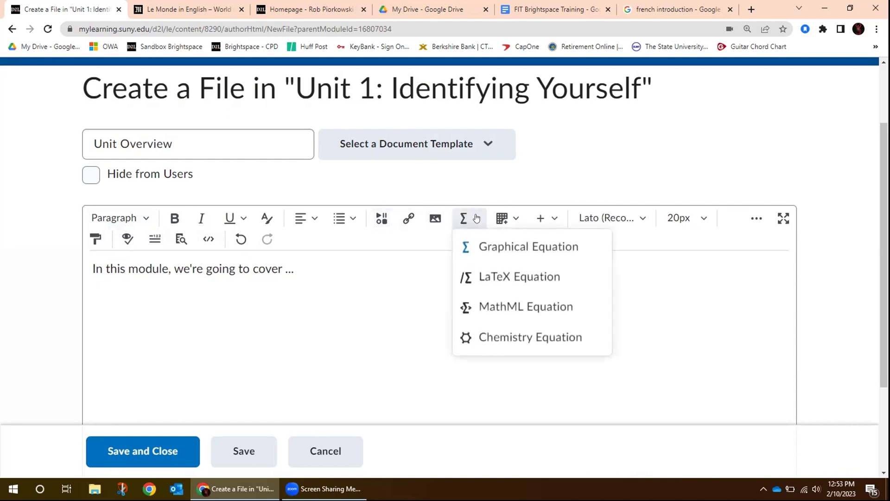
{"action": "left_click", "coordinate": [476, 218]}
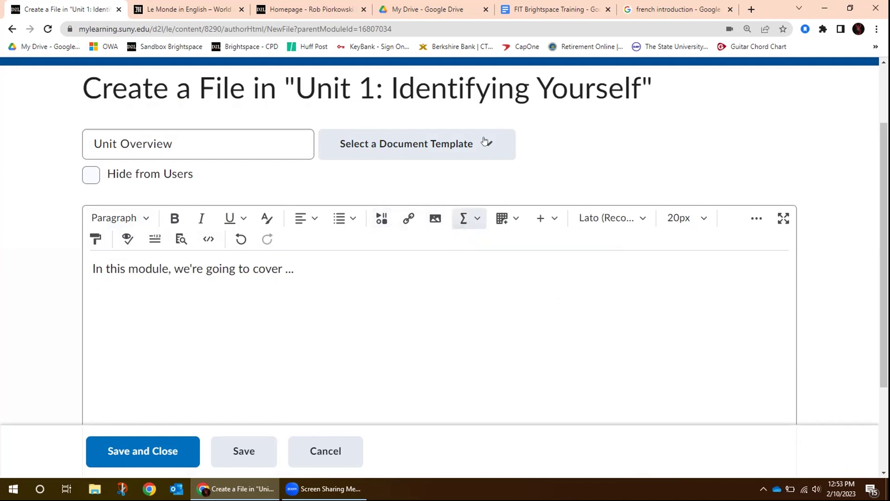
{"action": "left_click", "coordinate": [514, 219]}
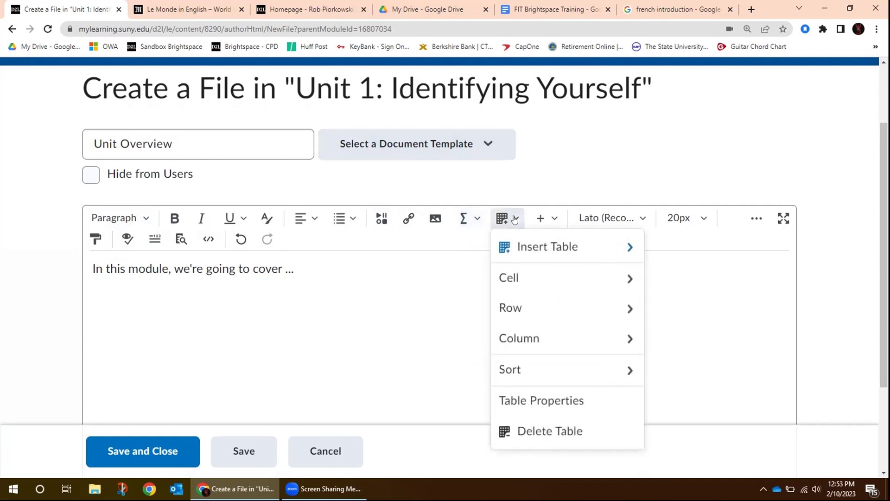
{"action": "left_click", "coordinate": [515, 220]}
{"action": "left_click", "coordinate": [551, 219]}
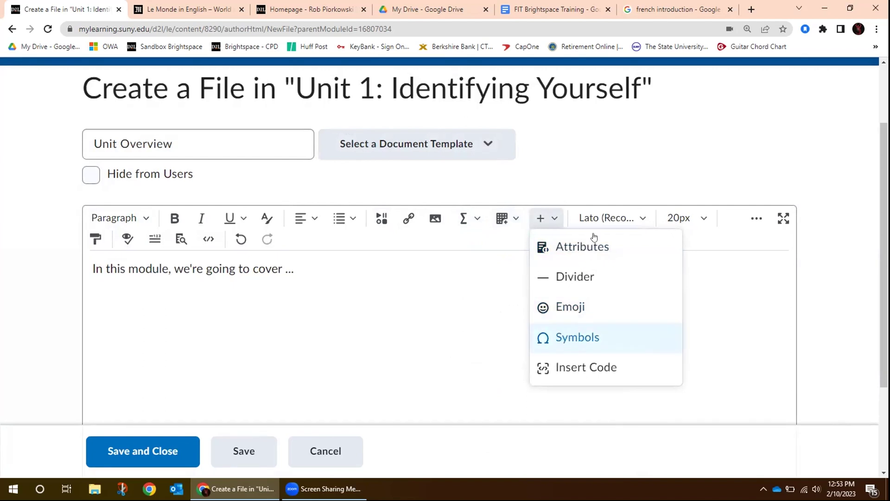
{"action": "key", "text": "Return"}
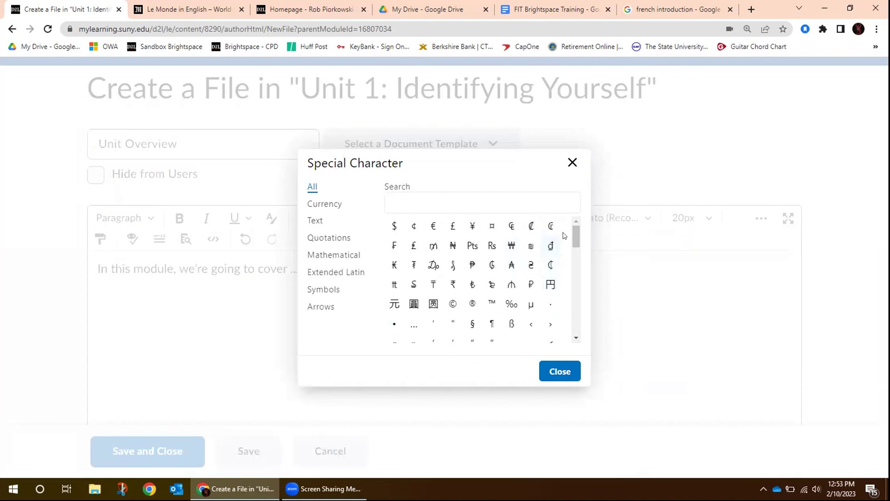
{"action": "left_click", "coordinate": [561, 370]}
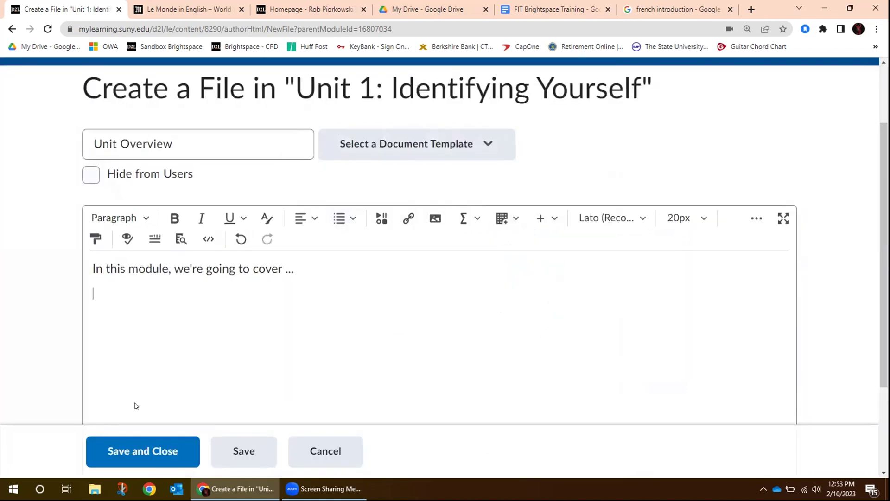
Step: Save and close the Unit Overview file and return to the Unit 1 module to find it among the topics
{"action": "left_click", "coordinate": [149, 451]}
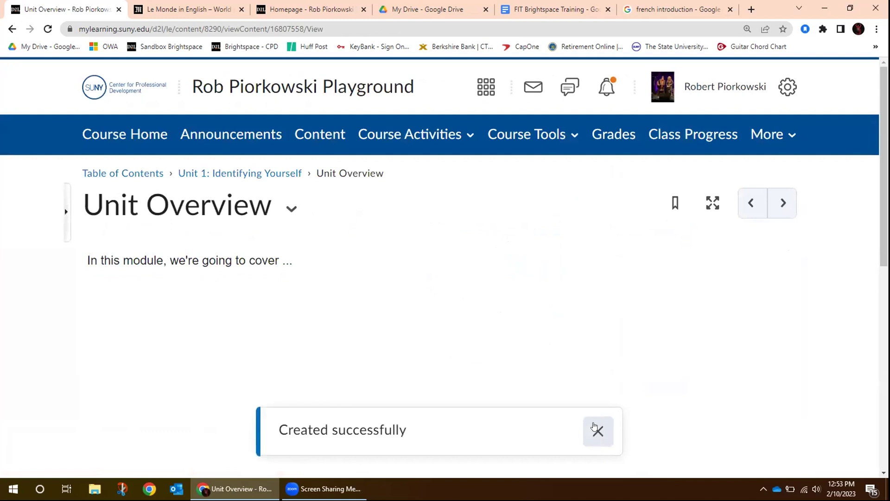
{"action": "left_click", "coordinate": [597, 431]}
{"action": "left_click", "coordinate": [241, 168]}
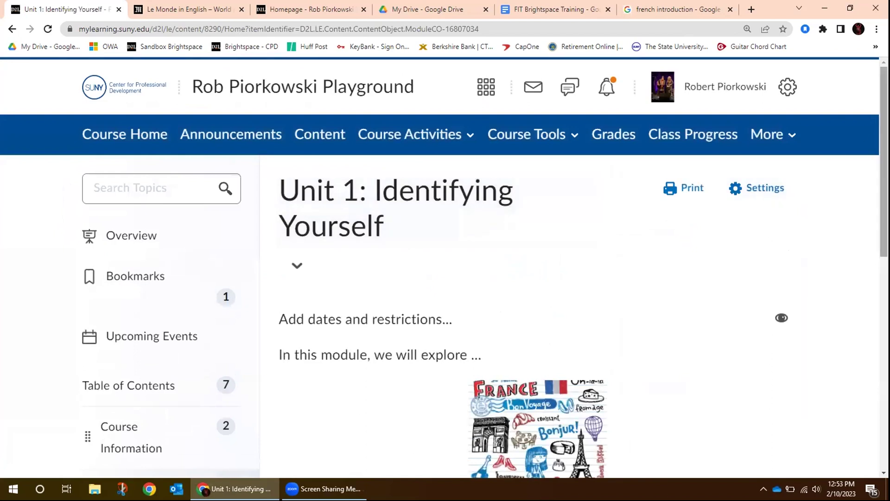
{"action": "scroll", "coordinate": [871, 325], "scroll_direction": "down", "scroll_amount": 10}
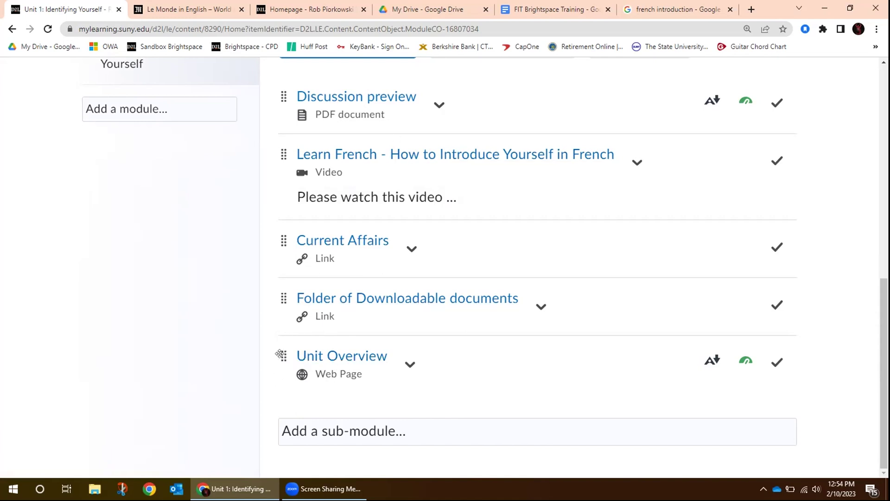
Step: Reorder the Unit 1 topics so Unit Overview comes first and the Learn French video comes last, and dismiss the move notification
{"action": "left_click_drag", "start_coordinate": [281, 356], "coordinate": [318, 86]}
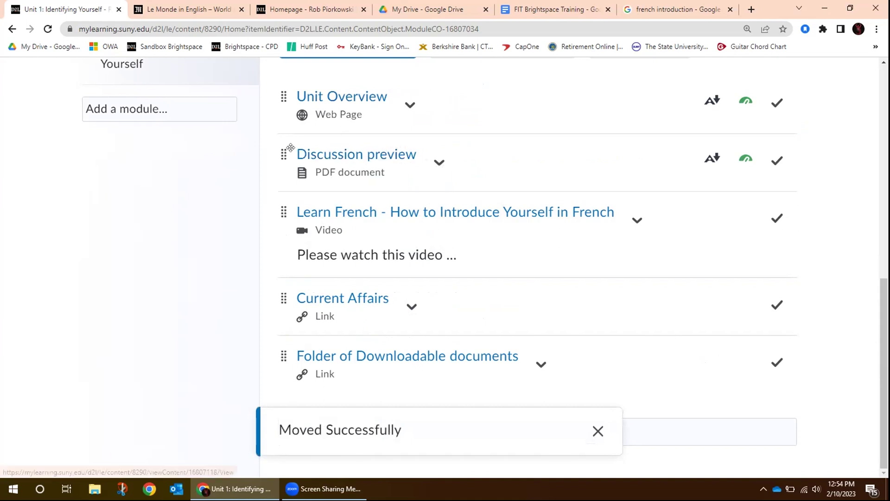
{"action": "left_click_drag", "start_coordinate": [281, 228], "coordinate": [282, 318]}
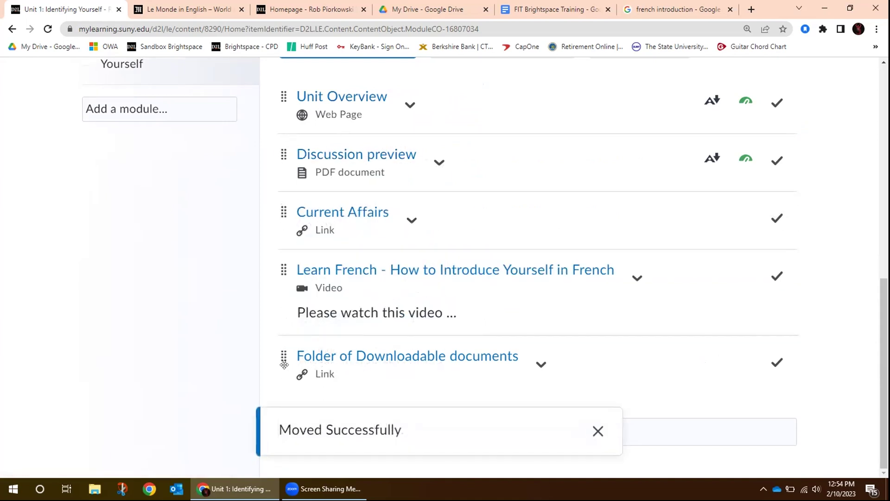
{"action": "left_click_drag", "start_coordinate": [284, 356], "coordinate": [308, 261]}
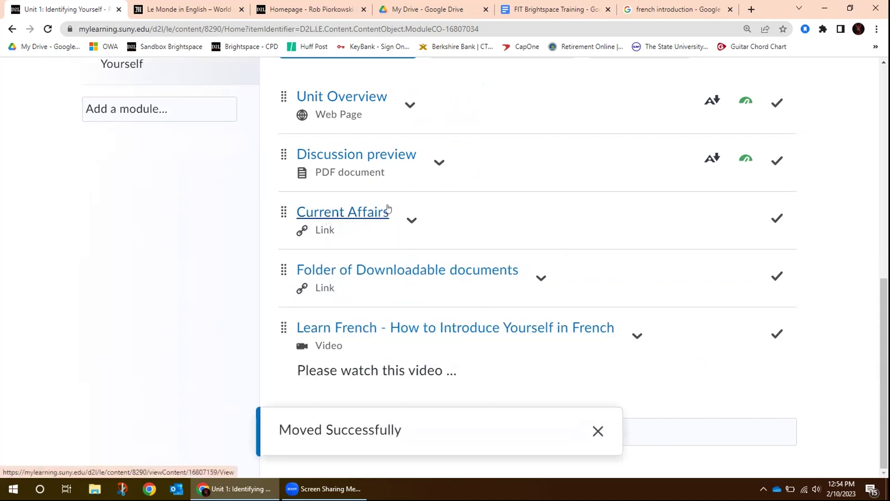
{"action": "left_click", "coordinate": [595, 425]}
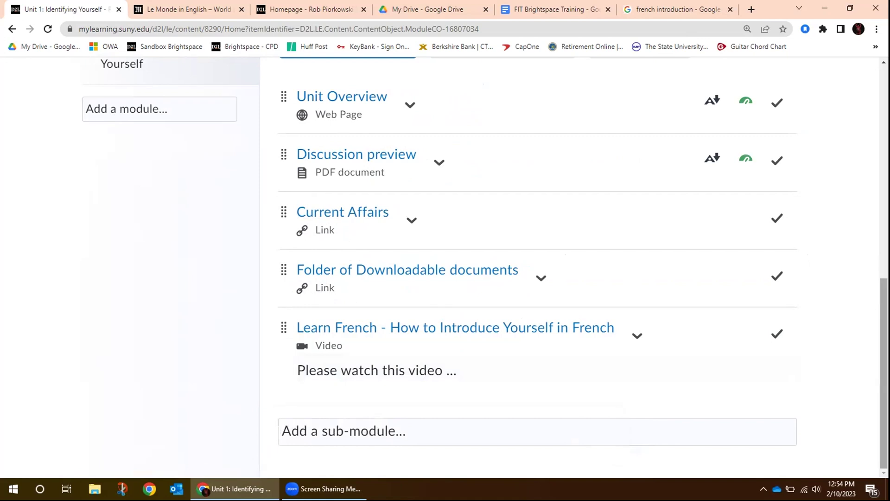
Step: Start creating another new file in the Unit 1: Identifying Yourself module, leaving its title empty
{"action": "scroll", "coordinate": [884, 371], "scroll_direction": "up", "scroll_amount": 10}
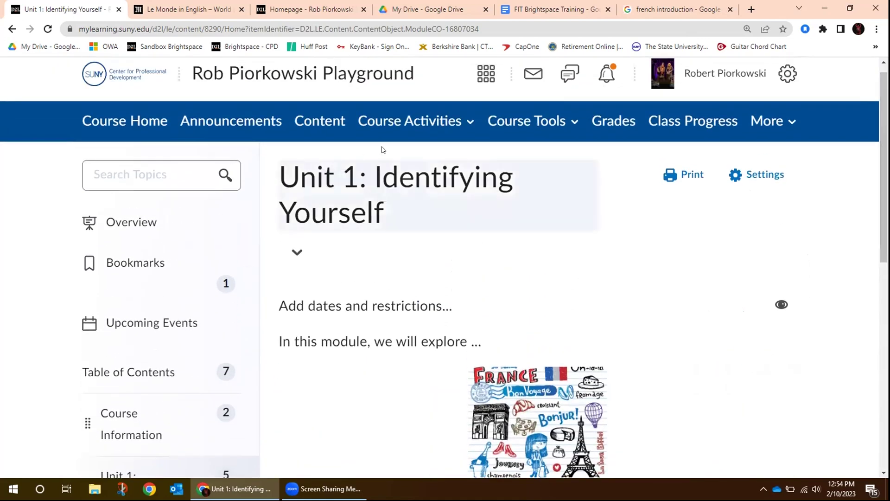
{"action": "scroll", "coordinate": [555, 307], "scroll_direction": "down", "scroll_amount": 2}
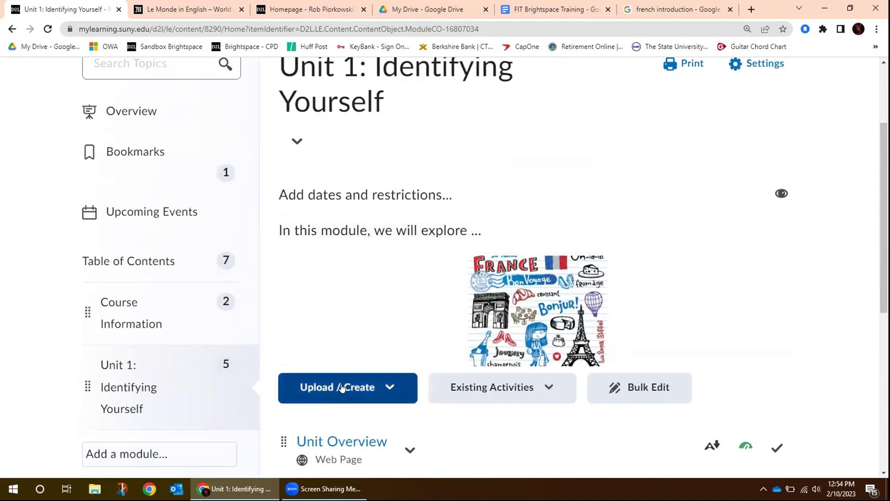
{"action": "left_click", "coordinate": [357, 388]}
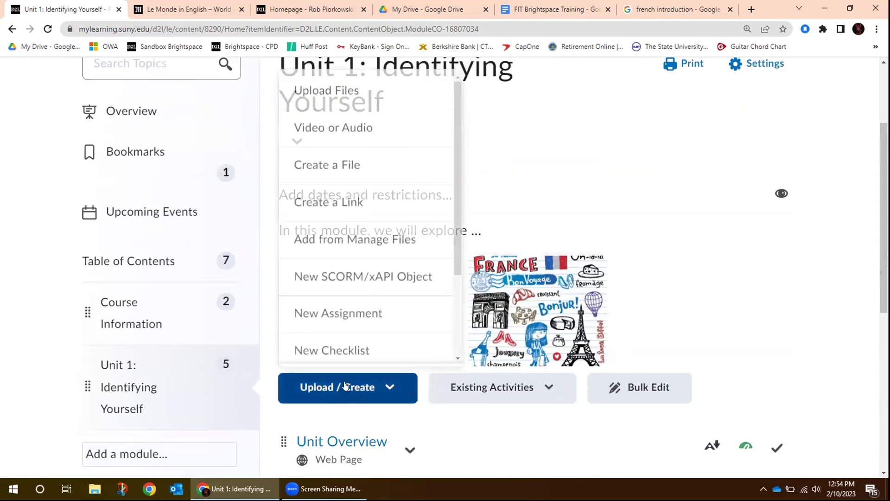
{"action": "left_click", "coordinate": [364, 164]}
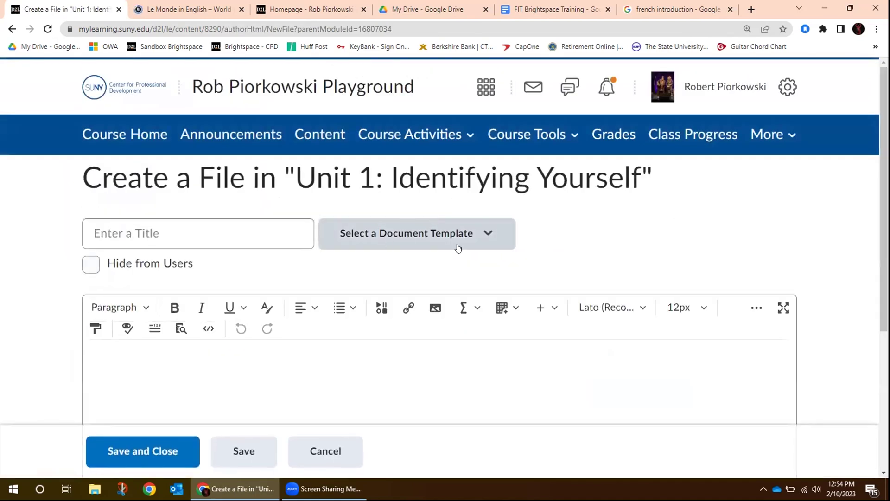
{"action": "left_click", "coordinate": [160, 227]}
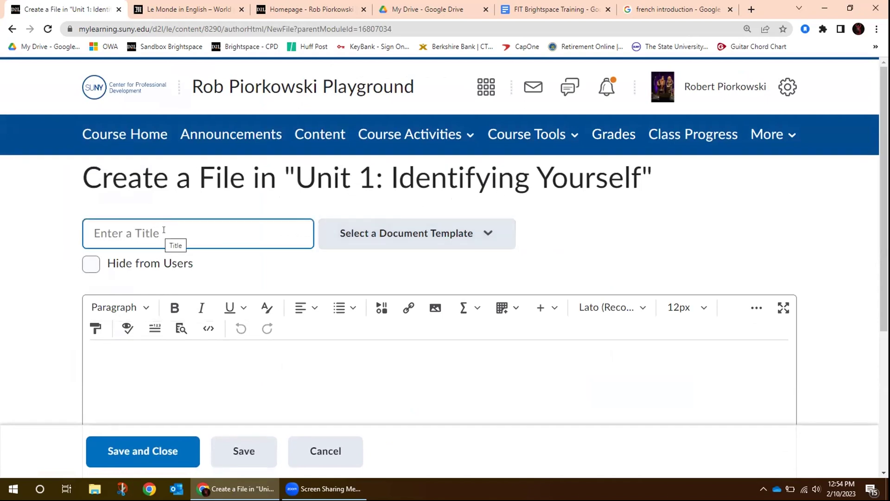
{"action": "left_click", "coordinate": [251, 376]}
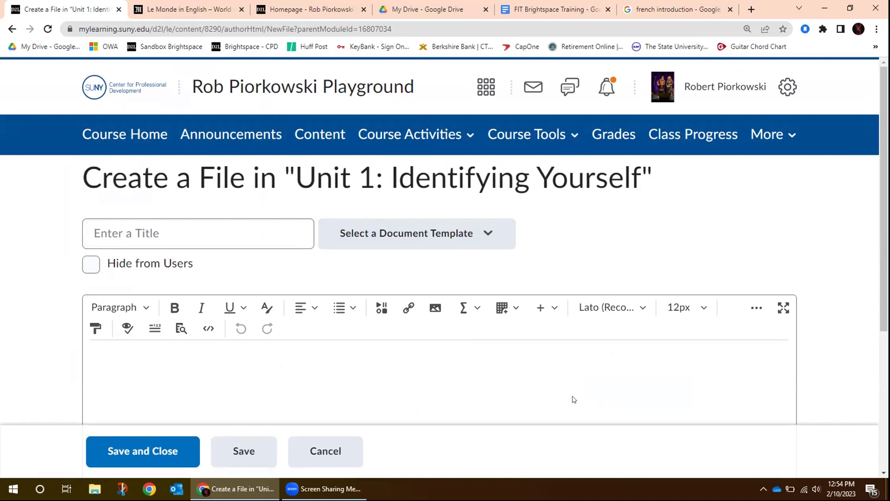
Step: Apply the 02_module_intro document template to the new file
{"action": "left_click", "coordinate": [487, 234]}
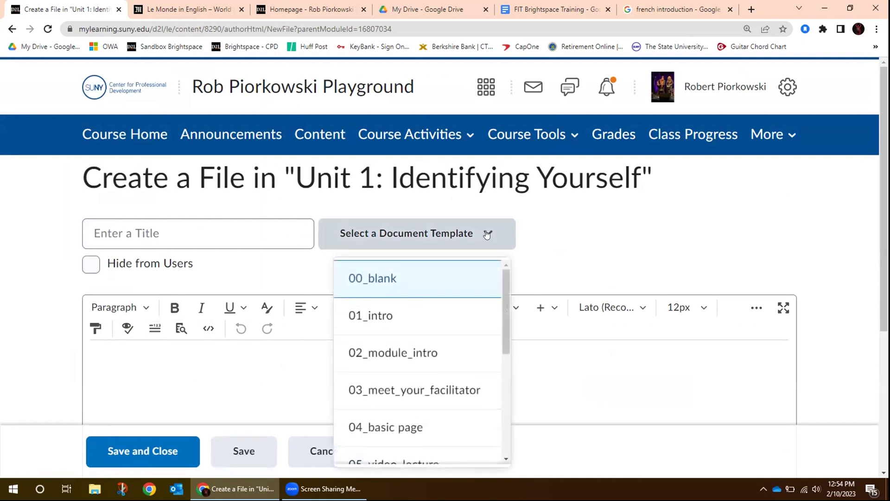
{"action": "scroll", "coordinate": [508, 311], "scroll_direction": "down", "scroll_amount": 1}
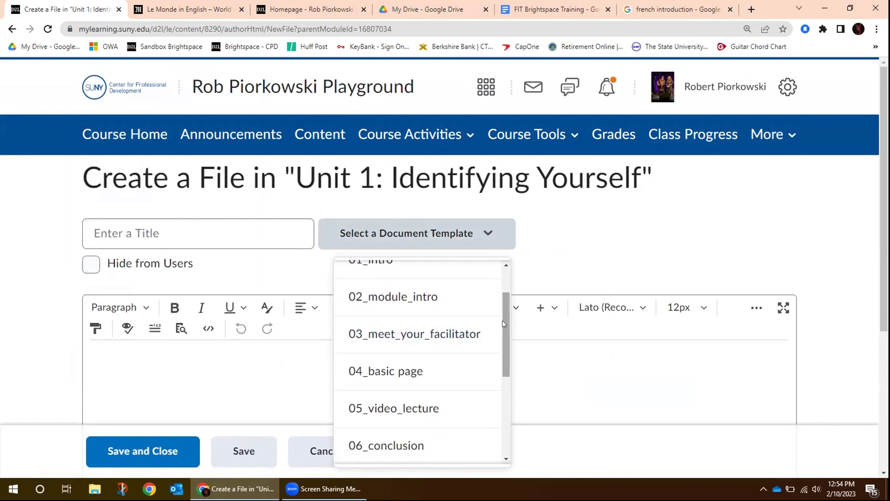
{"action": "left_click", "coordinate": [422, 295]}
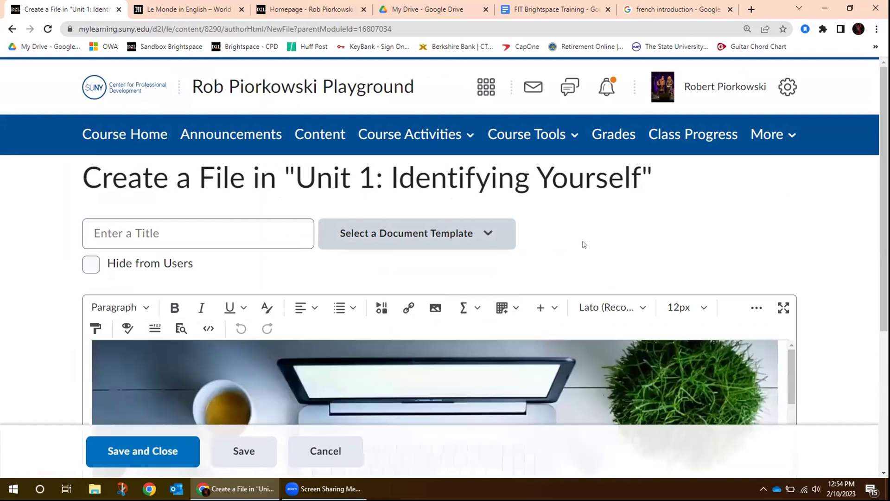
Step: Expand the editor to full screen and examine the template's banner, introduction text and Learning Objectives list
{"action": "left_click", "coordinate": [780, 307]}
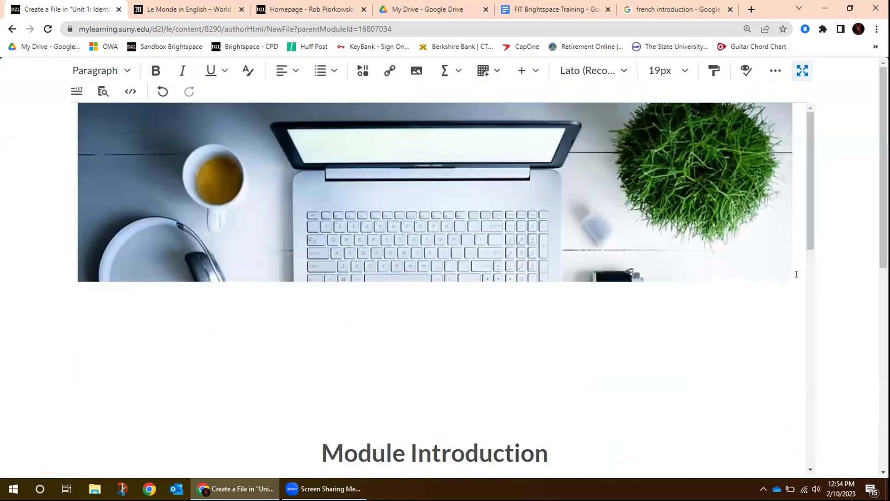
{"action": "left_click_drag", "start_coordinate": [815, 171], "coordinate": [830, 317]}
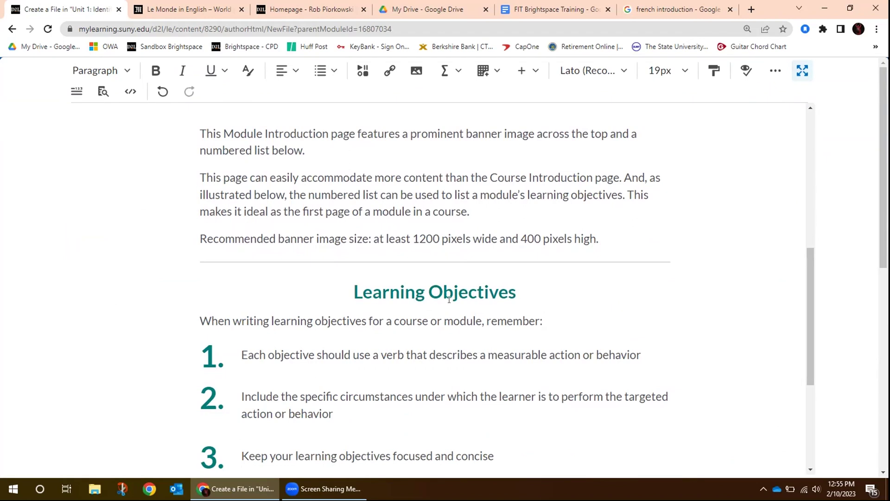
{"action": "left_click_drag", "start_coordinate": [200, 129], "coordinate": [425, 302]}
{"action": "left_click_drag", "start_coordinate": [462, 326], "coordinate": [604, 404]}
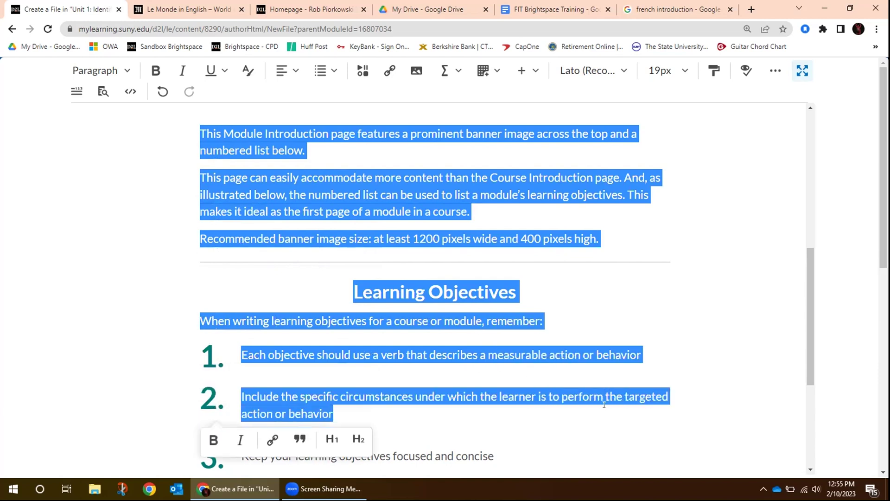
{"action": "left_click", "coordinate": [771, 293]}
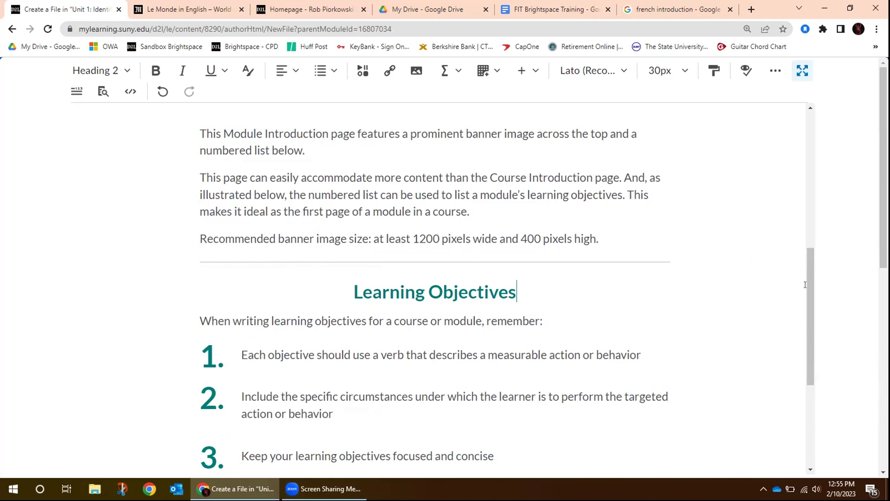
{"action": "scroll", "coordinate": [808, 284], "scroll_direction": "up", "scroll_amount": 8}
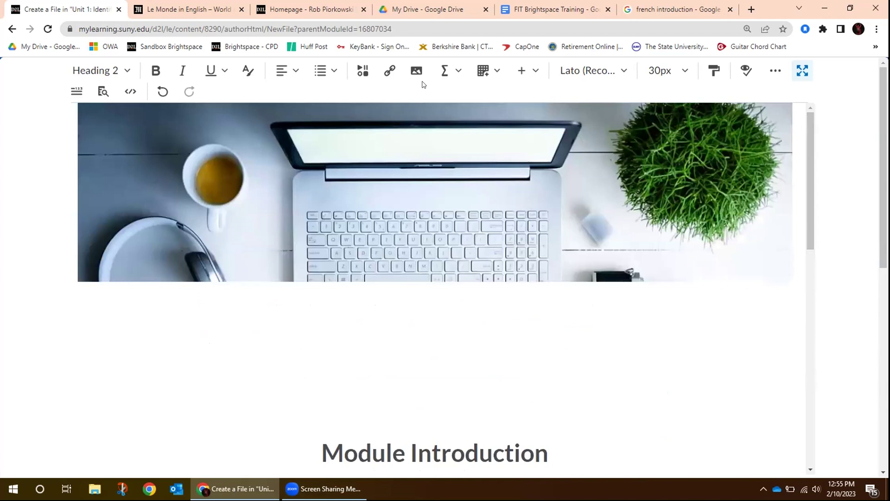
Step: Switch to the browser tab with the training course, go to the Migration Course and open Welcome/Bienvenu! in its Course Information module
{"action": "left_click", "coordinate": [307, 5]}
{"action": "left_click", "coordinate": [486, 87]}
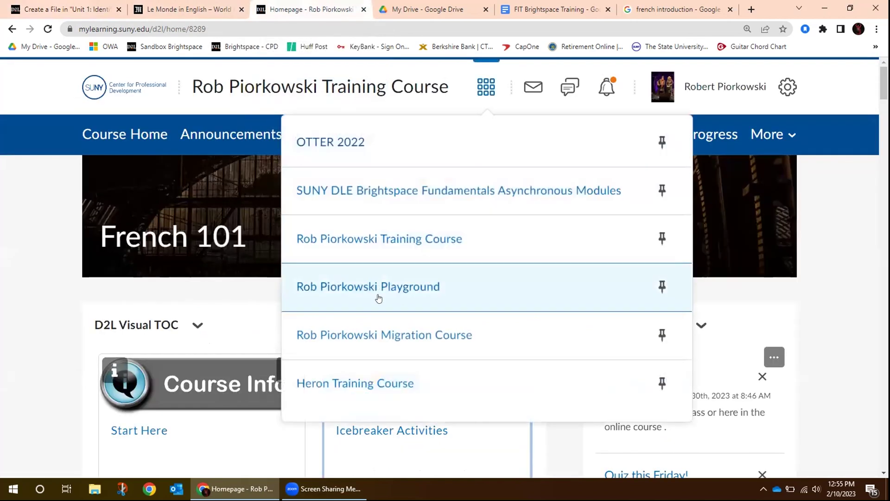
{"action": "left_click", "coordinate": [391, 335]}
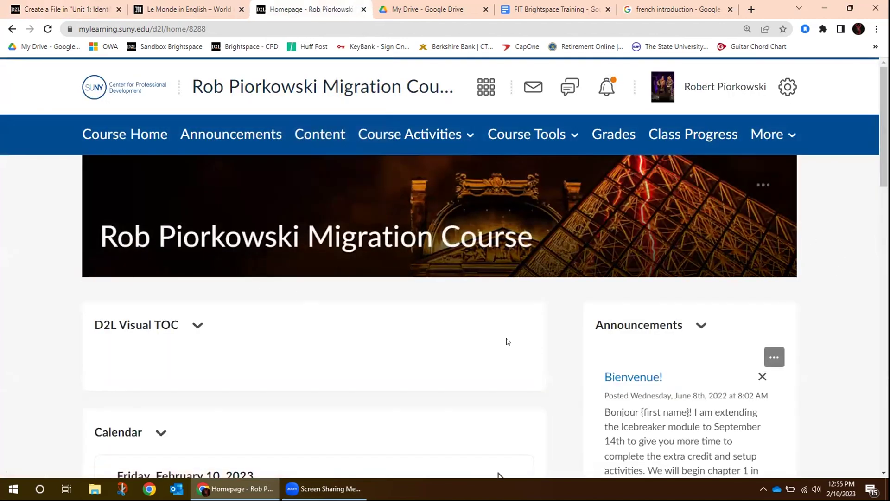
{"action": "scroll", "coordinate": [505, 320], "scroll_direction": "down", "scroll_amount": 4}
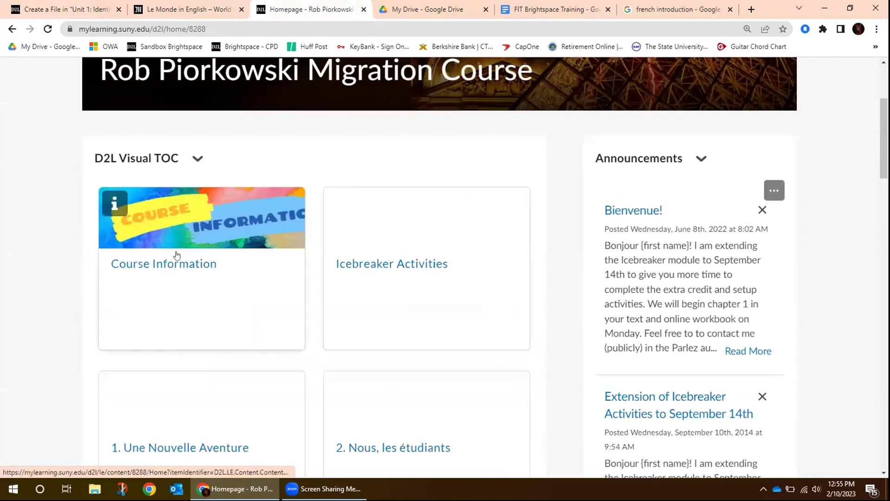
{"action": "left_click", "coordinate": [177, 262]}
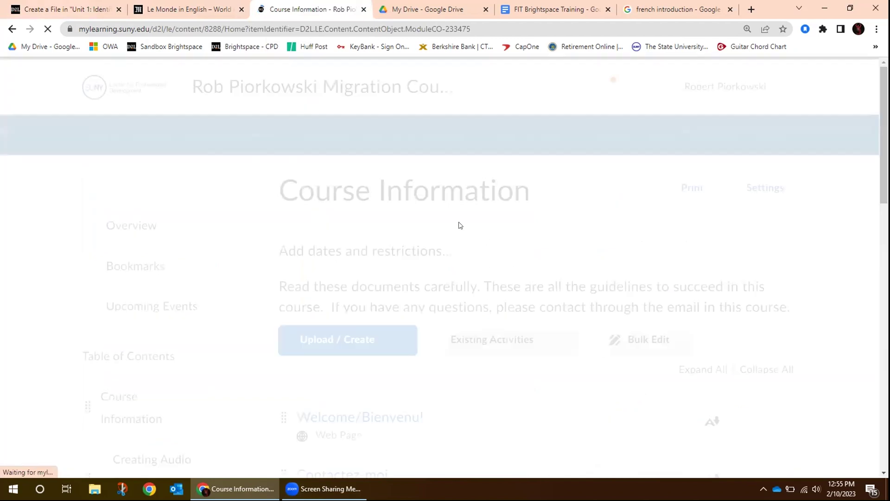
{"action": "scroll", "coordinate": [668, 346], "scroll_direction": "down", "scroll_amount": 4}
{"action": "left_click", "coordinate": [355, 298]}
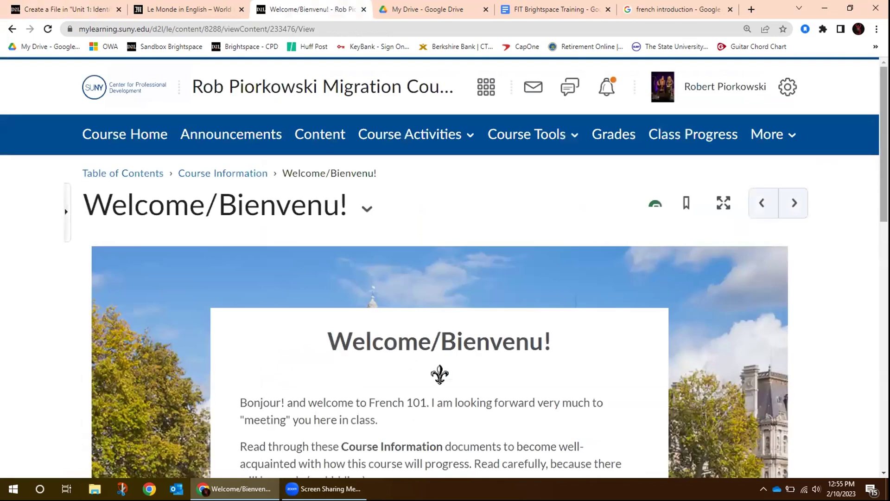
Step: Examine the template-based layouts of the Welcome/Bienvenu! page and the following Contactez-moi page
{"action": "scroll", "coordinate": [590, 69], "scroll_direction": "down", "scroll_amount": 4}
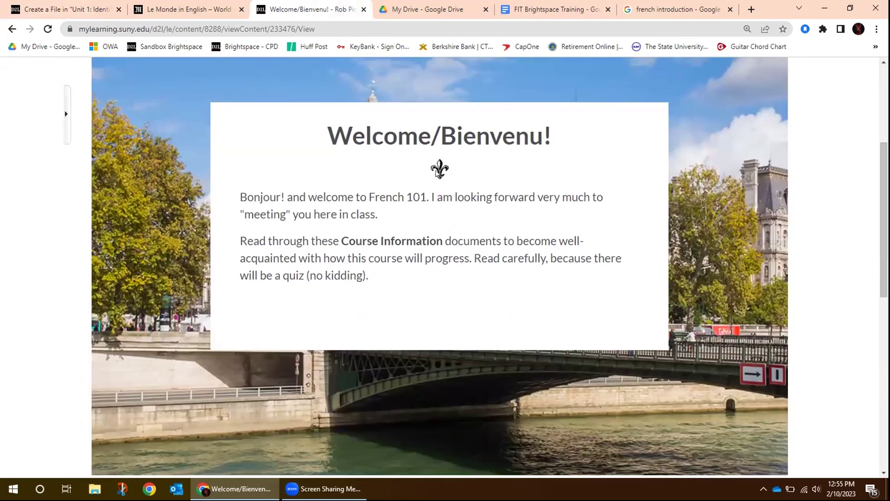
{"action": "scroll", "coordinate": [837, 158], "scroll_direction": "up", "scroll_amount": 4}
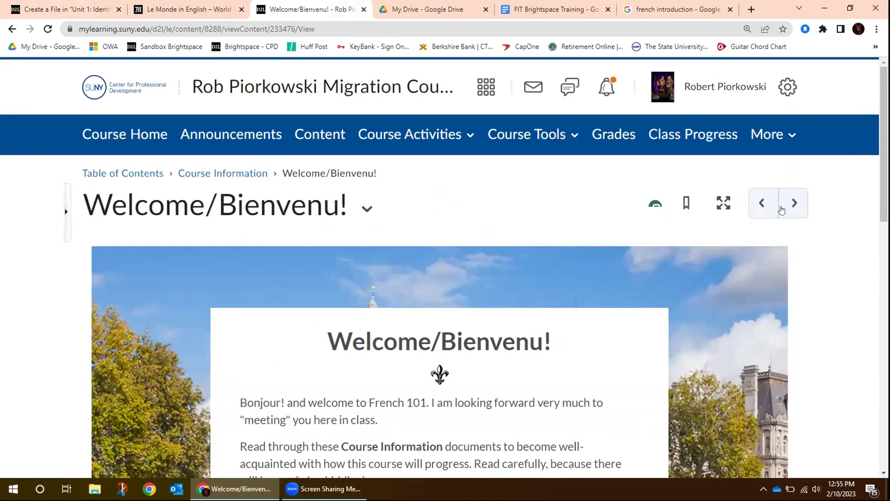
{"action": "left_click", "coordinate": [794, 203]}
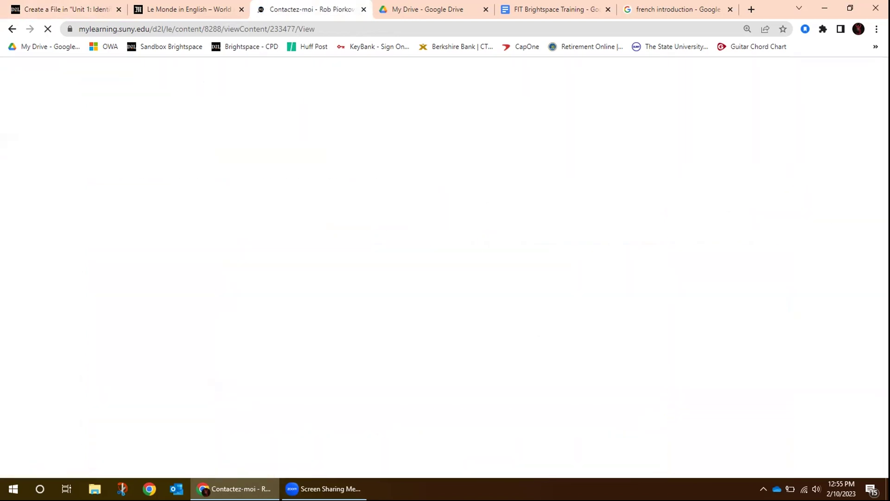
{"action": "scroll", "coordinate": [795, 253], "scroll_direction": "down", "scroll_amount": 1}
{"action": "scroll", "coordinate": [795, 253], "scroll_direction": "down", "scroll_amount": 4}
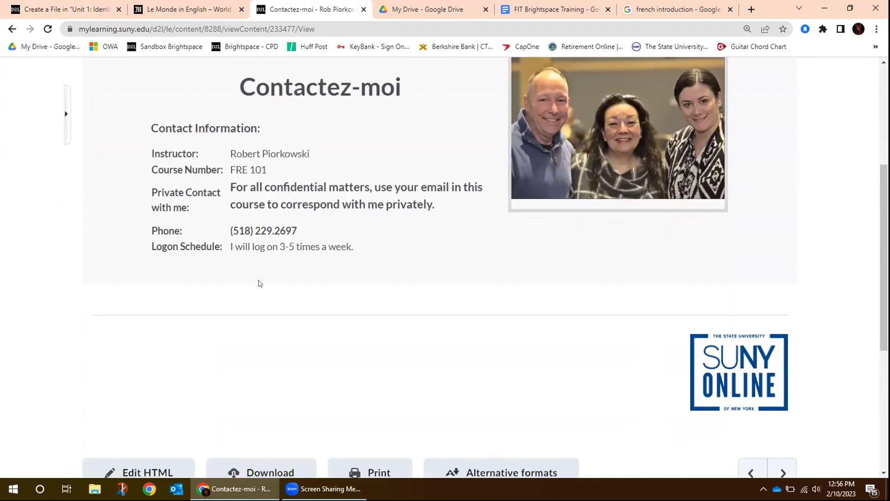
{"action": "scroll", "coordinate": [796, 153], "scroll_direction": "up", "scroll_amount": 3}
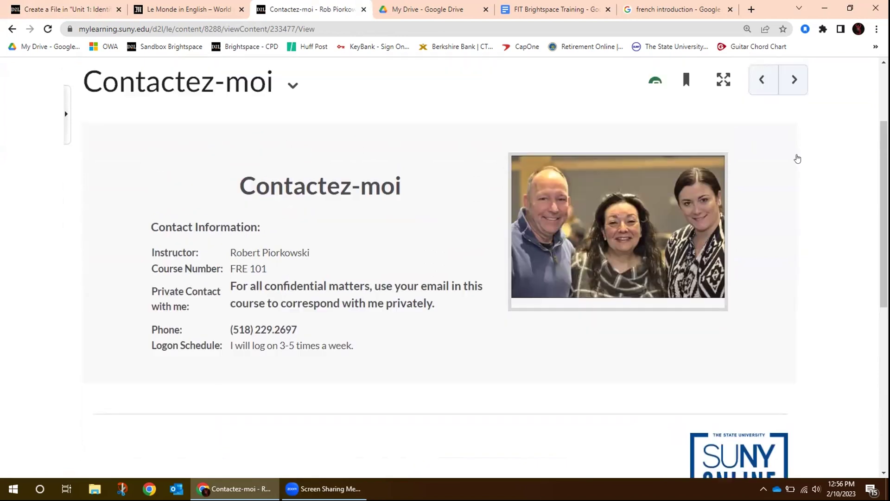
Step: Look through the Overview page from its banner to the Eiffel Tower drawing, and go on to the Pourquoi le français? page
{"action": "left_click", "coordinate": [795, 147]}
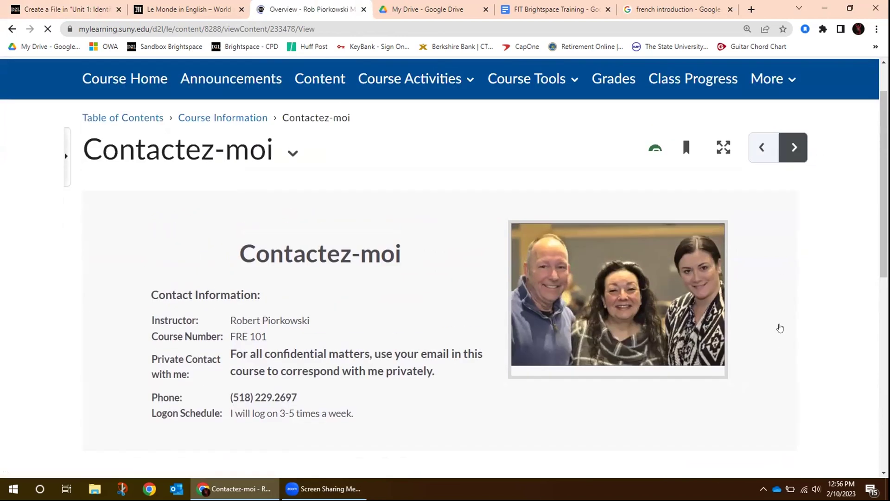
{"action": "scroll", "coordinate": [782, 320], "scroll_direction": "down", "scroll_amount": 5}
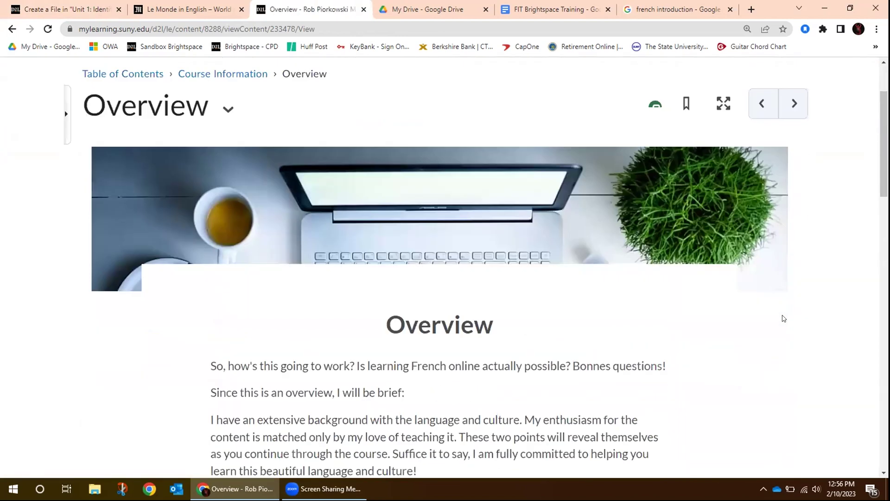
{"action": "scroll", "coordinate": [673, 200], "scroll_direction": "up", "scroll_amount": 1}
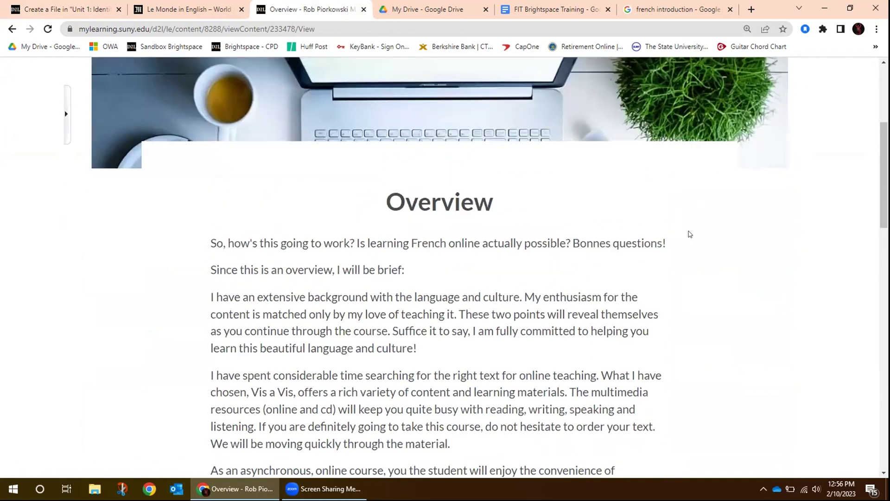
{"action": "scroll", "coordinate": [690, 234], "scroll_direction": "down", "scroll_amount": 7}
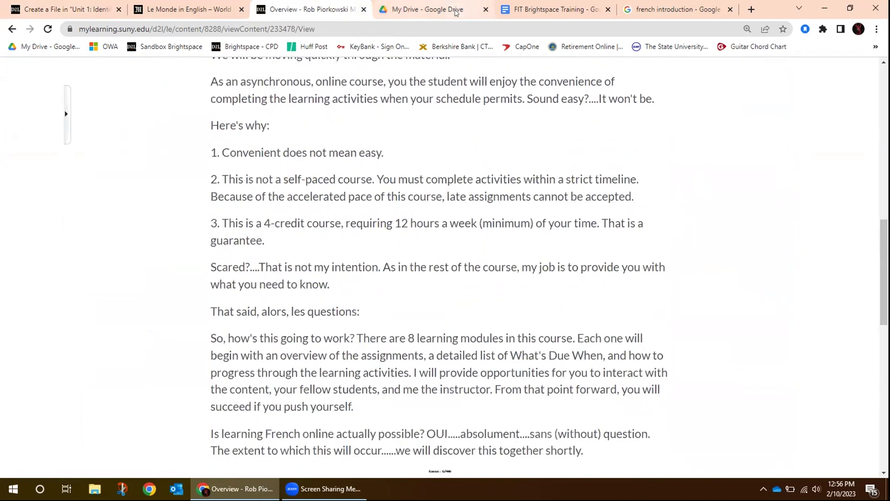
{"action": "scroll", "coordinate": [427, 423], "scroll_direction": "down", "scroll_amount": 5}
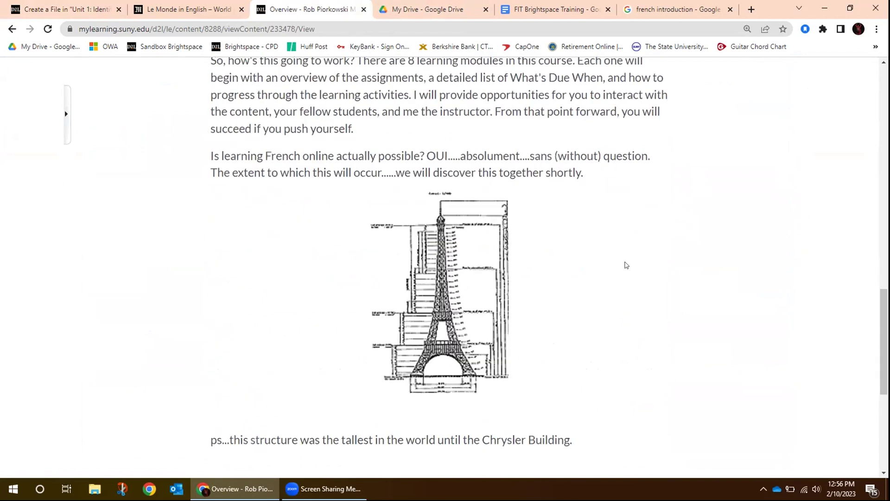
{"action": "scroll", "coordinate": [626, 265], "scroll_direction": "up", "scroll_amount": 20}
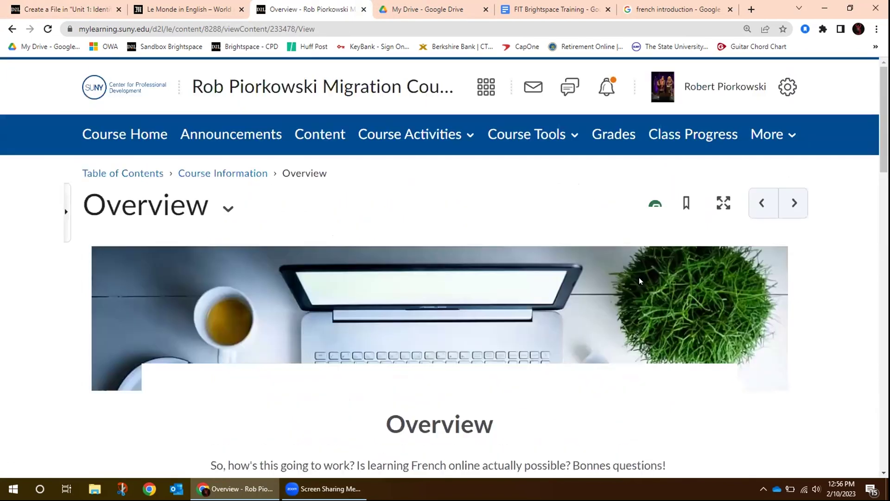
{"action": "left_click", "coordinate": [792, 202]}
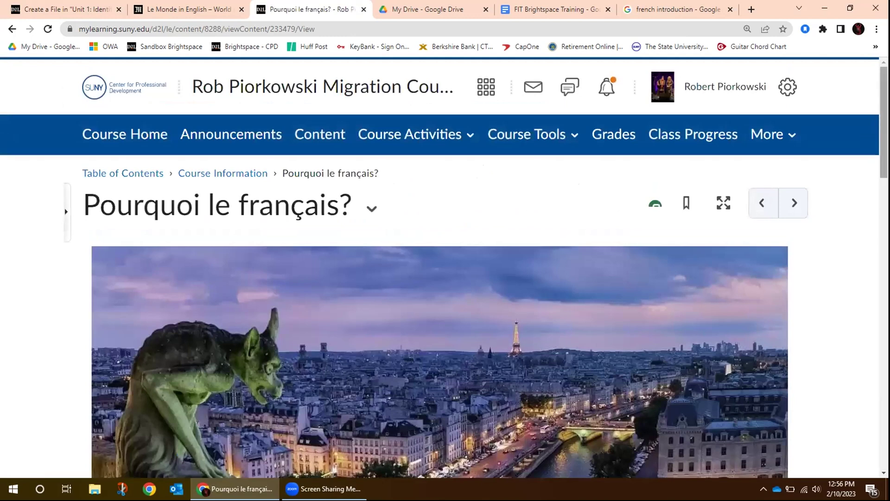
Step: Examine the Pourquoi le français? page, expanding and collapsing the Art, Culture, Cuisine and Film sections of its accordion one at a time
{"action": "scroll", "coordinate": [885, 123], "scroll_direction": "down", "scroll_amount": 6}
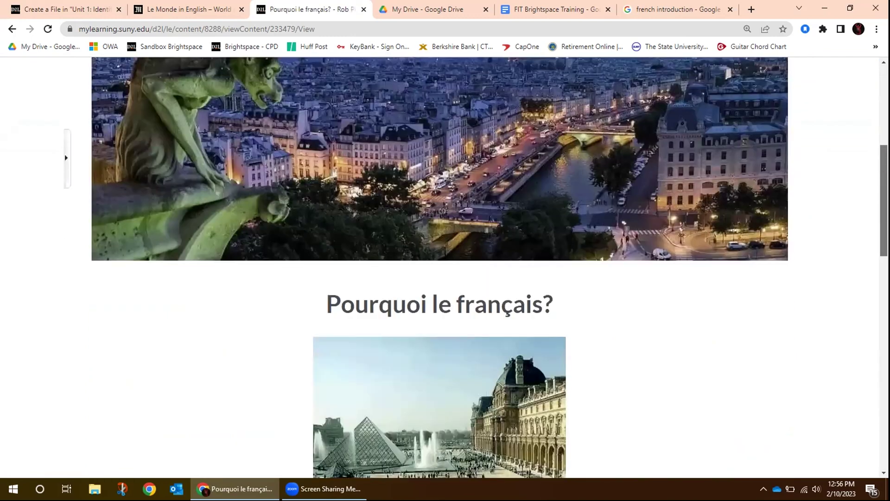
{"action": "scroll", "coordinate": [439, 267], "scroll_direction": "up", "scroll_amount": 3}
{"action": "scroll", "coordinate": [439, 267], "scroll_direction": "down", "scroll_amount": 10}
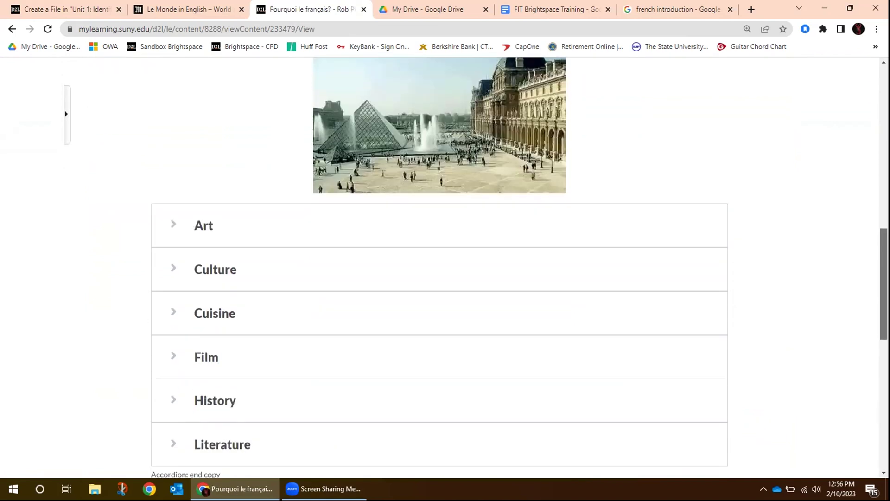
{"action": "left_click", "coordinate": [173, 203]}
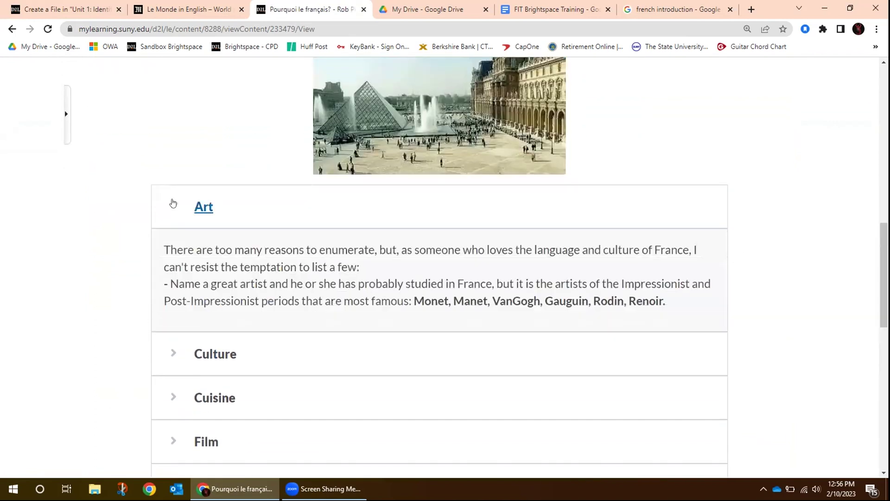
{"action": "left_click", "coordinate": [172, 202]}
{"action": "left_click", "coordinate": [172, 251]}
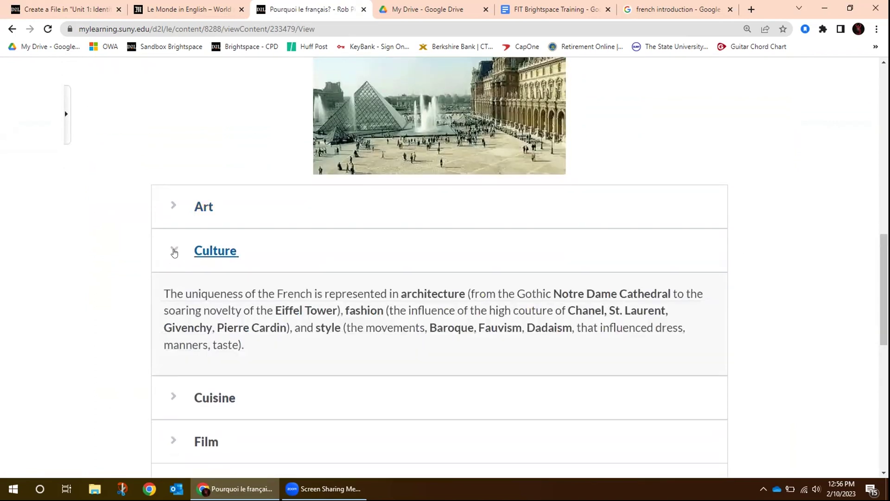
{"action": "scroll", "coordinate": [794, 239], "scroll_direction": "down", "scroll_amount": 1}
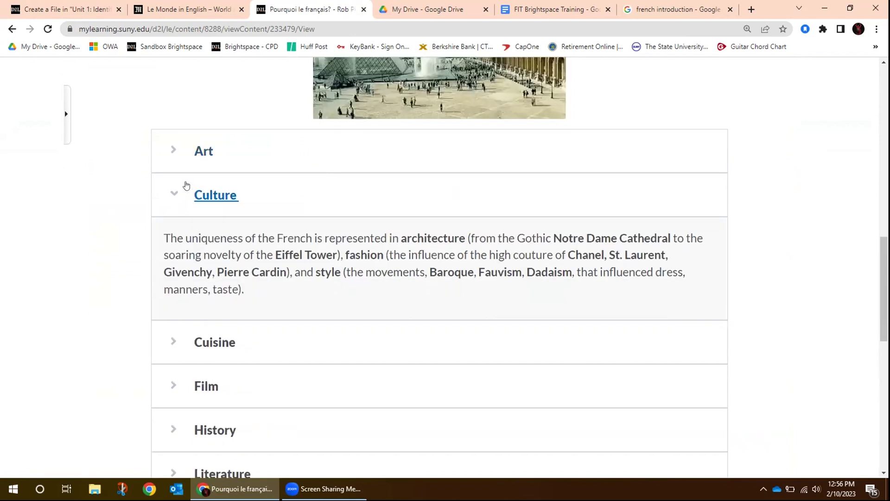
{"action": "left_click", "coordinate": [167, 192]}
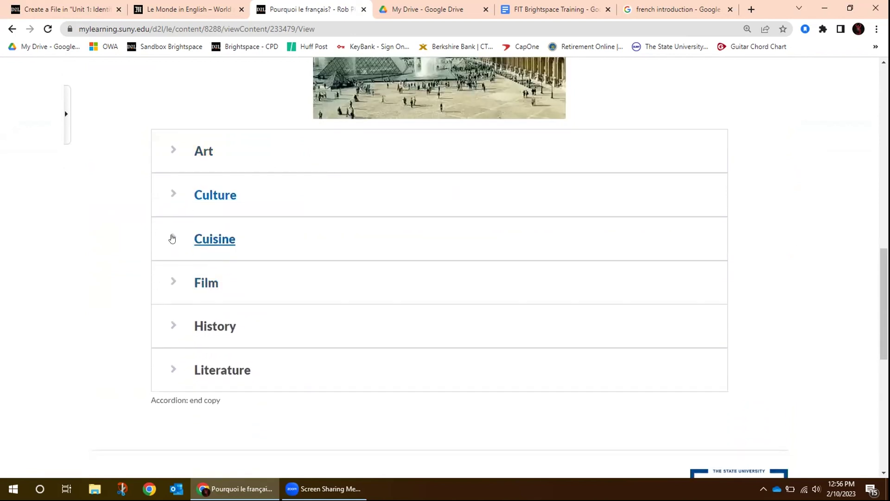
{"action": "left_click", "coordinate": [172, 238]}
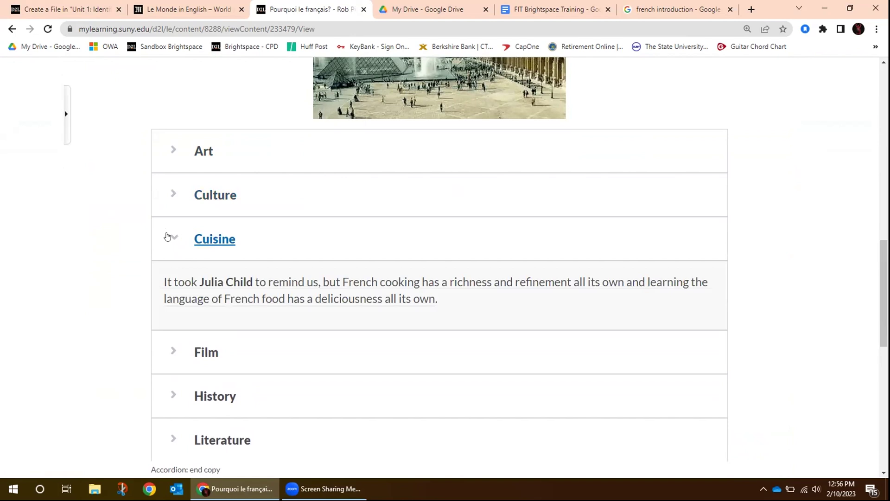
{"action": "left_click", "coordinate": [167, 236]}
{"action": "left_click", "coordinate": [173, 282]}
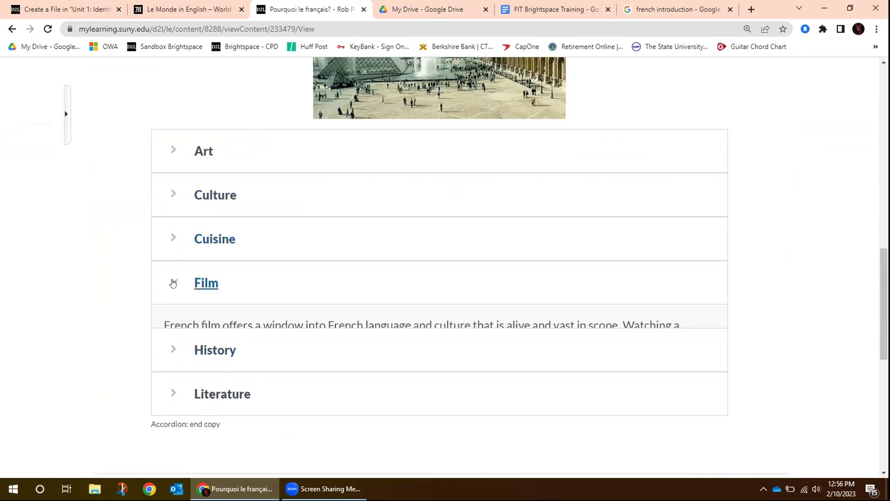
{"action": "left_click", "coordinate": [173, 283]}
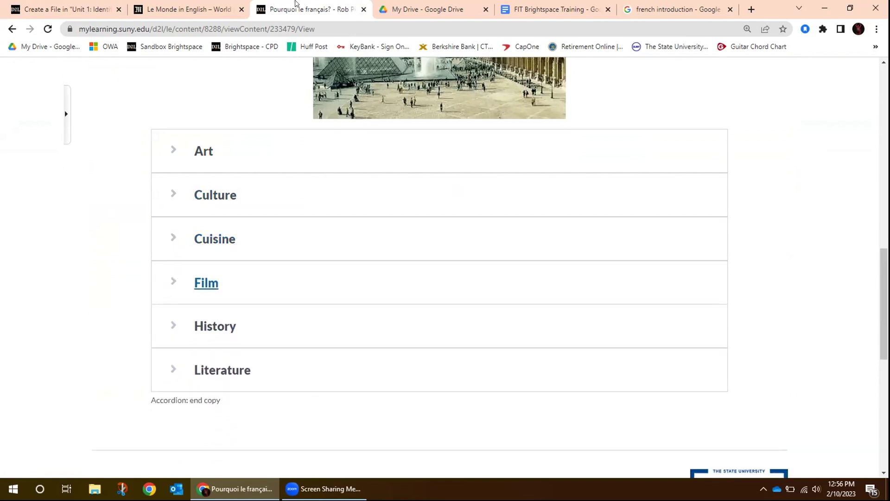
Step: Close the Migration Course browser tab, return to the new Unit 1 file and take its editor out of full-screen view
{"action": "left_click", "coordinate": [363, 9]}
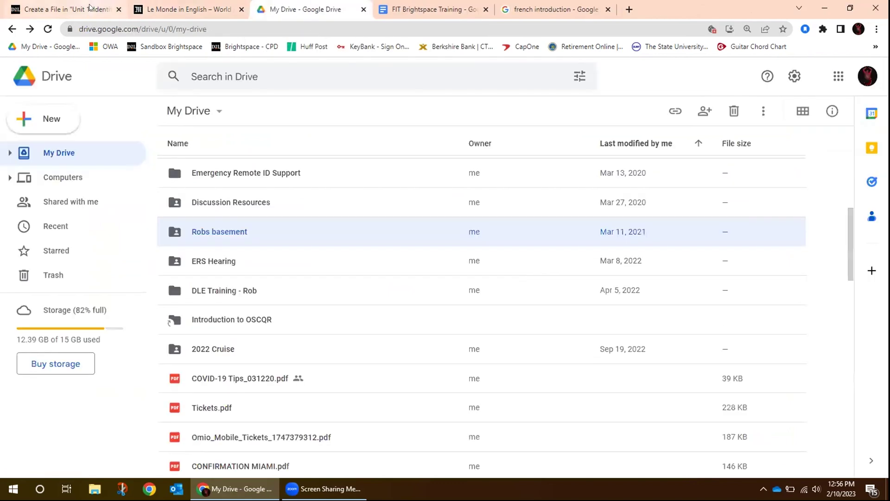
{"action": "left_click", "coordinate": [90, 8]}
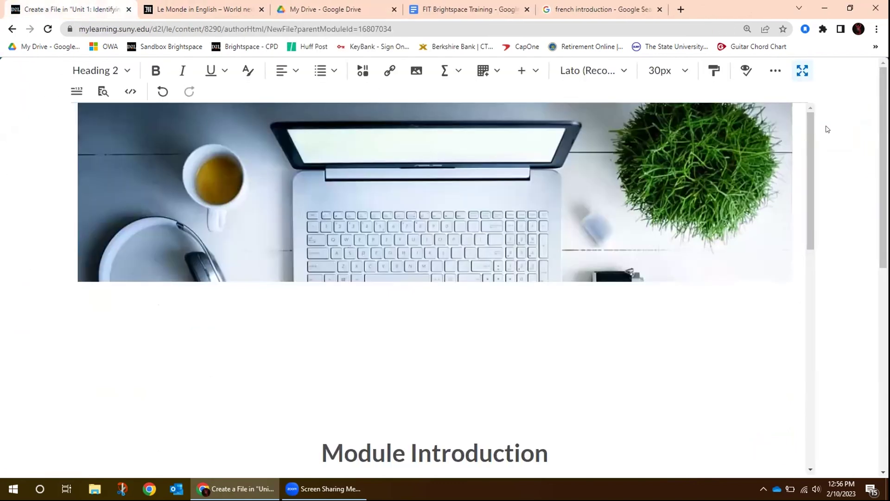
{"action": "left_click", "coordinate": [803, 74]}
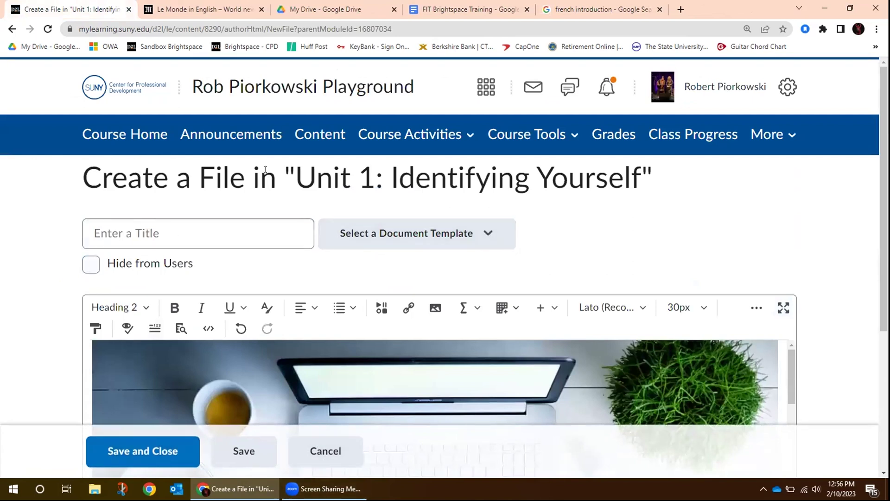
Step: Look through the available document templates and cancel creating the file in Unit 1
{"action": "left_click", "coordinate": [491, 235]}
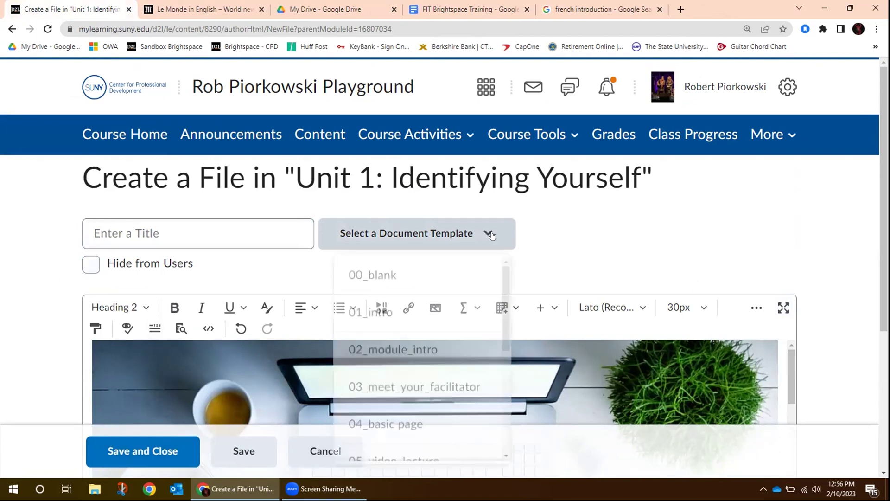
{"action": "scroll", "coordinate": [504, 328], "scroll_direction": "down", "scroll_amount": 2}
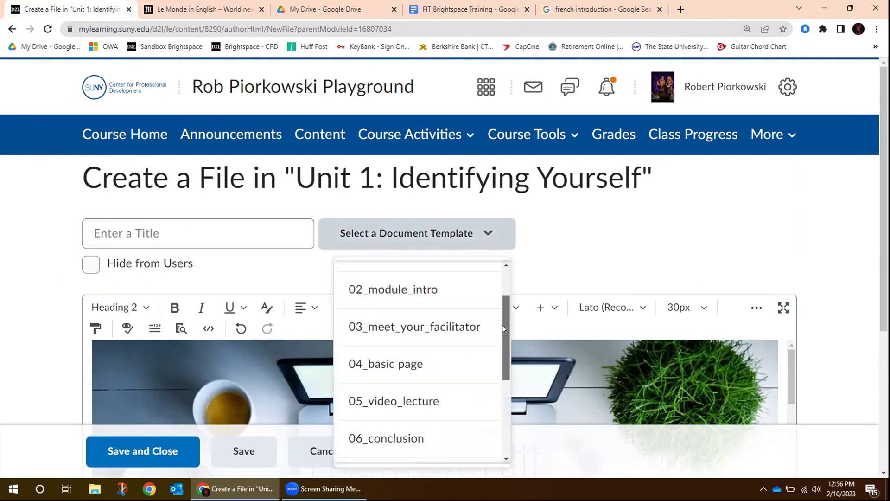
{"action": "scroll", "coordinate": [504, 328], "scroll_direction": "down", "scroll_amount": 3}
{"action": "left_click", "coordinate": [311, 452]}
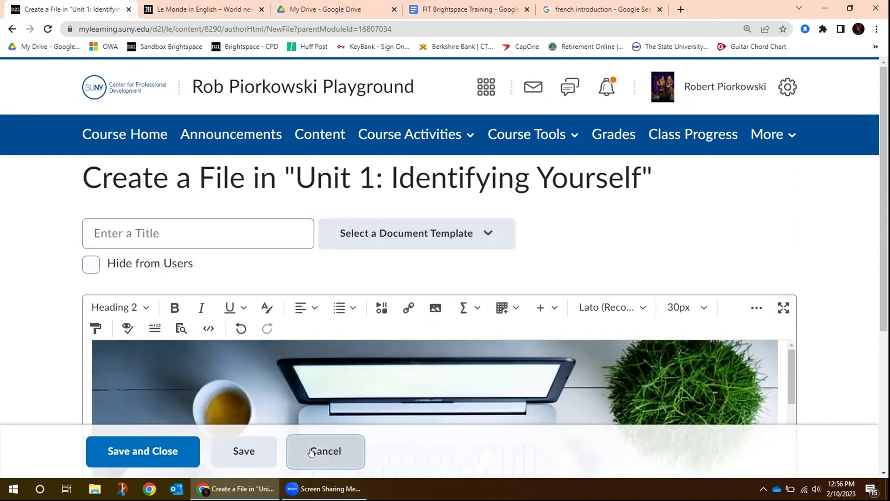
{"action": "left_click", "coordinate": [311, 452]}
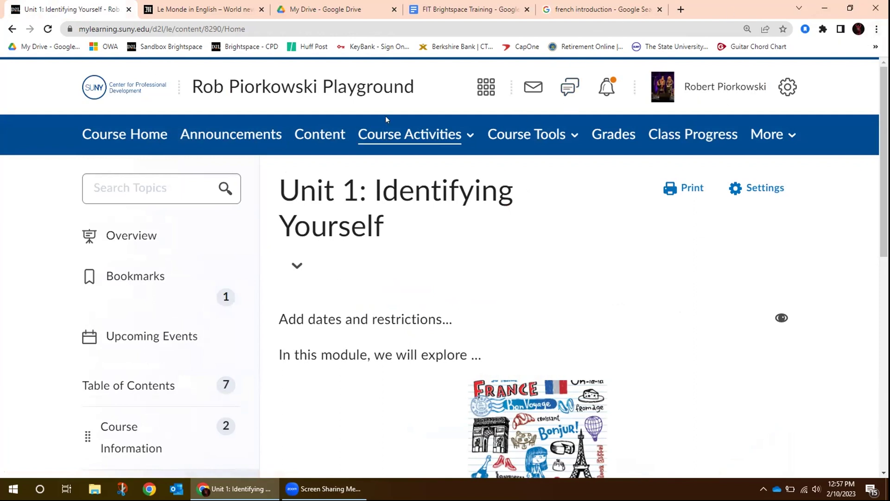
Step: Open the Course Activities options in the course navigation
{"action": "left_click", "coordinate": [404, 132]}
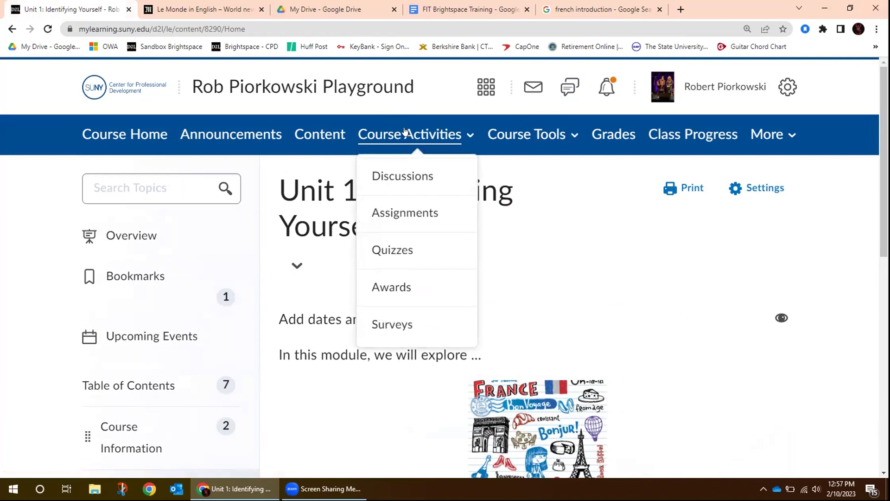